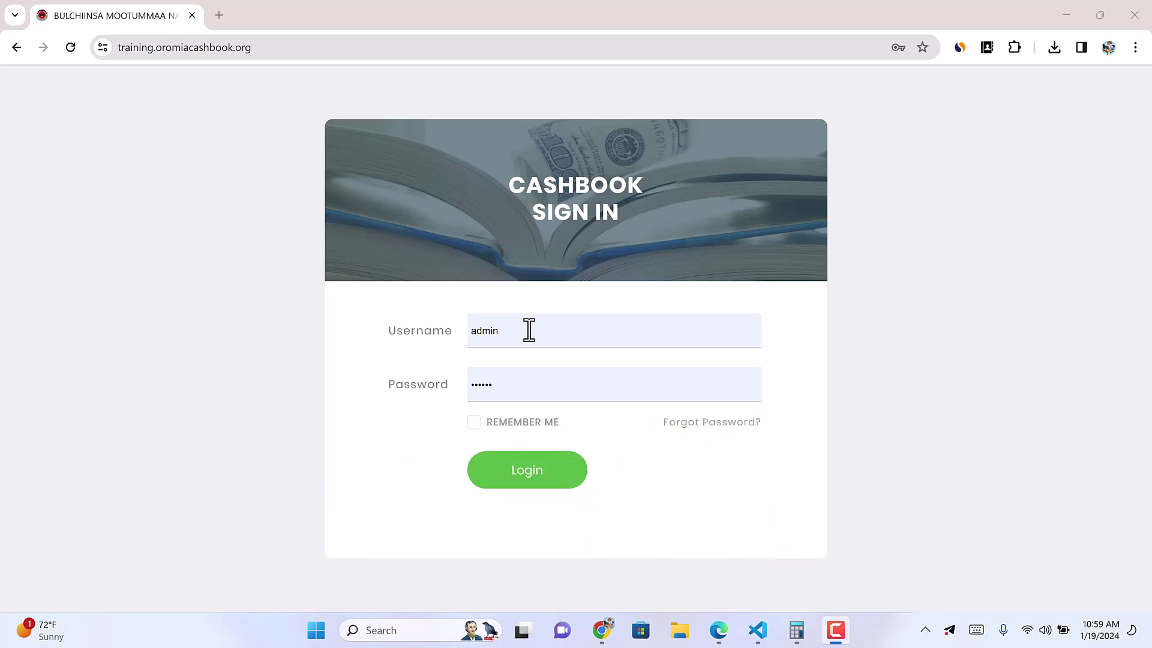
Step: Log in to Oromia Cashbook as admin, dismissing Chrome's saved-password suggestions
{"action": "left_click", "coordinate": [528, 329]}
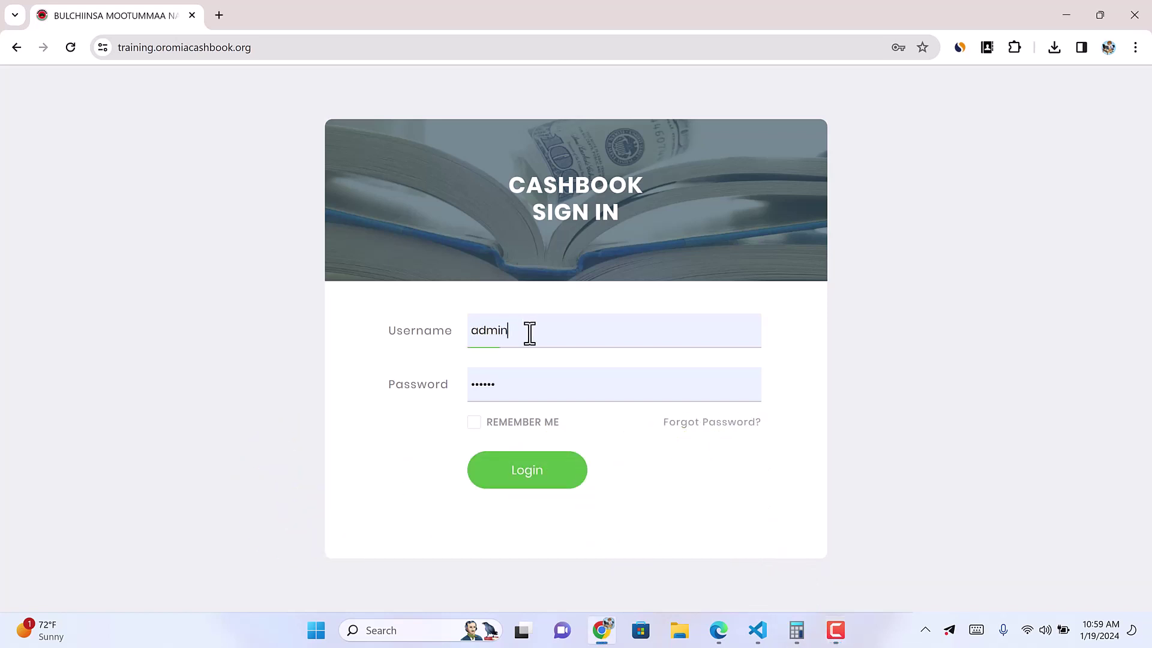
{"action": "left_click", "coordinate": [795, 250]}
{"action": "left_click", "coordinate": [527, 463]}
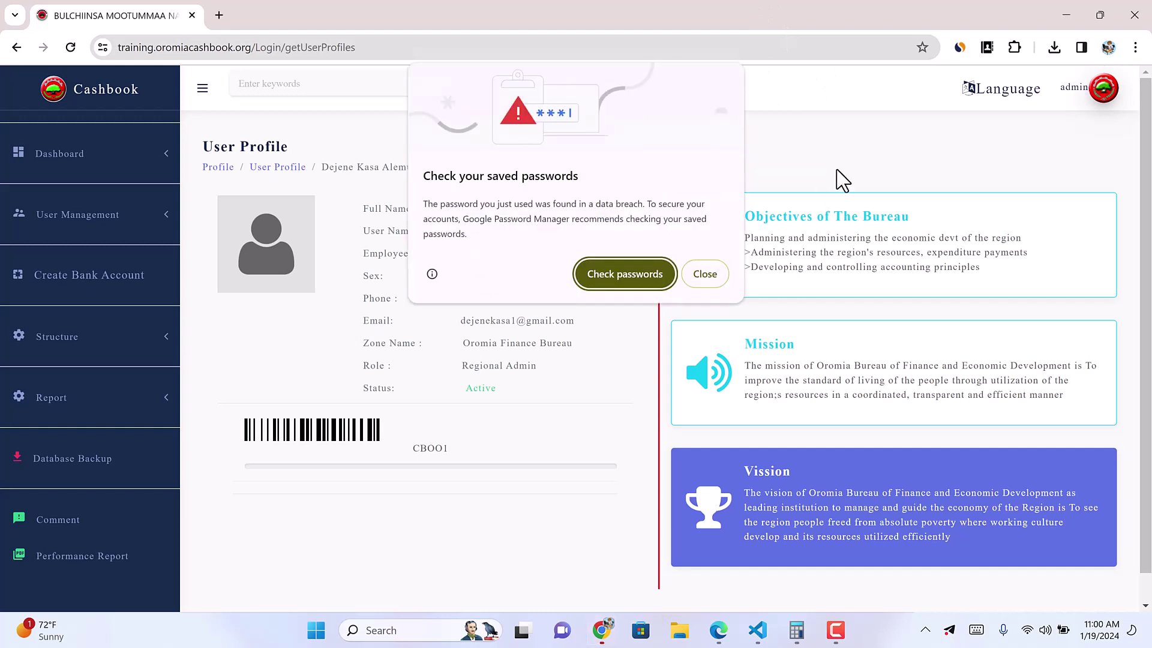
Step: Close Chrome's saved-passwords warning and review the profile's Regional Admin role
{"action": "left_click", "coordinate": [705, 274]}
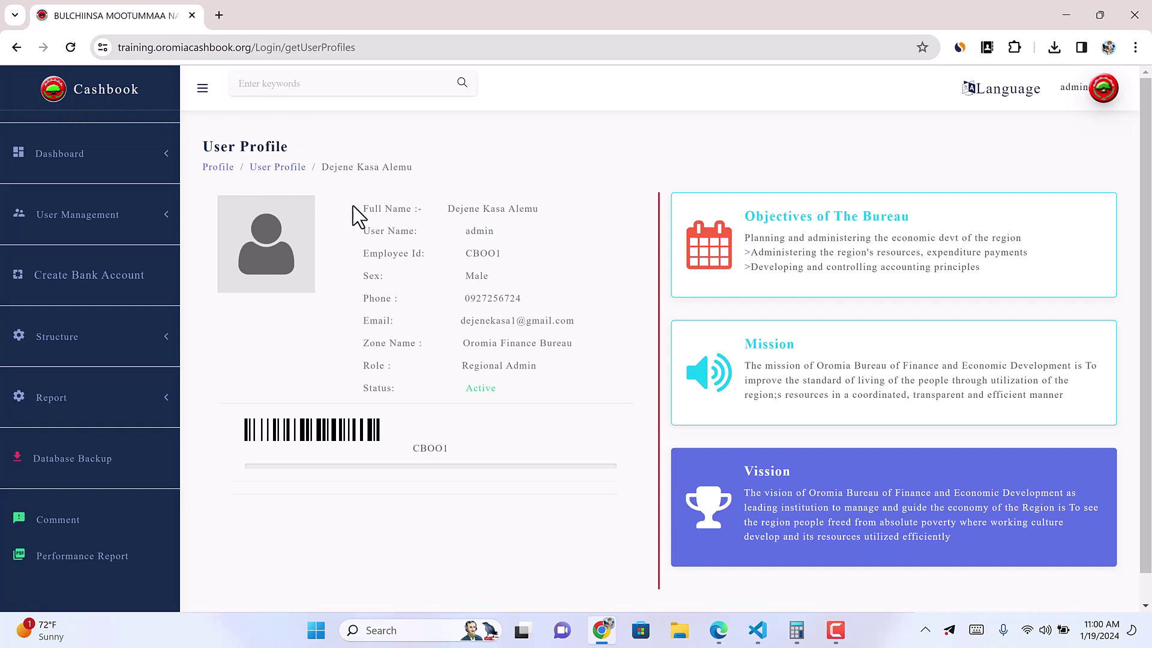
{"action": "scroll", "coordinate": [797, 440], "scroll_direction": "down", "scroll_amount": 1}
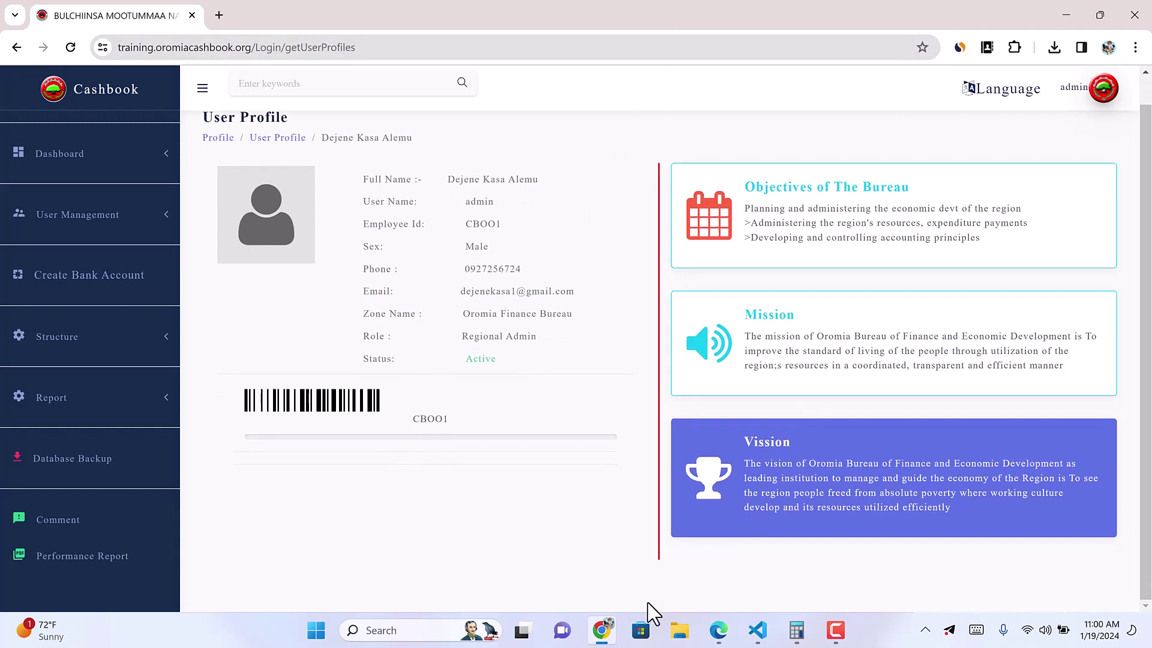
{"action": "scroll", "coordinate": [704, 473], "scroll_direction": "up", "scroll_amount": 1}
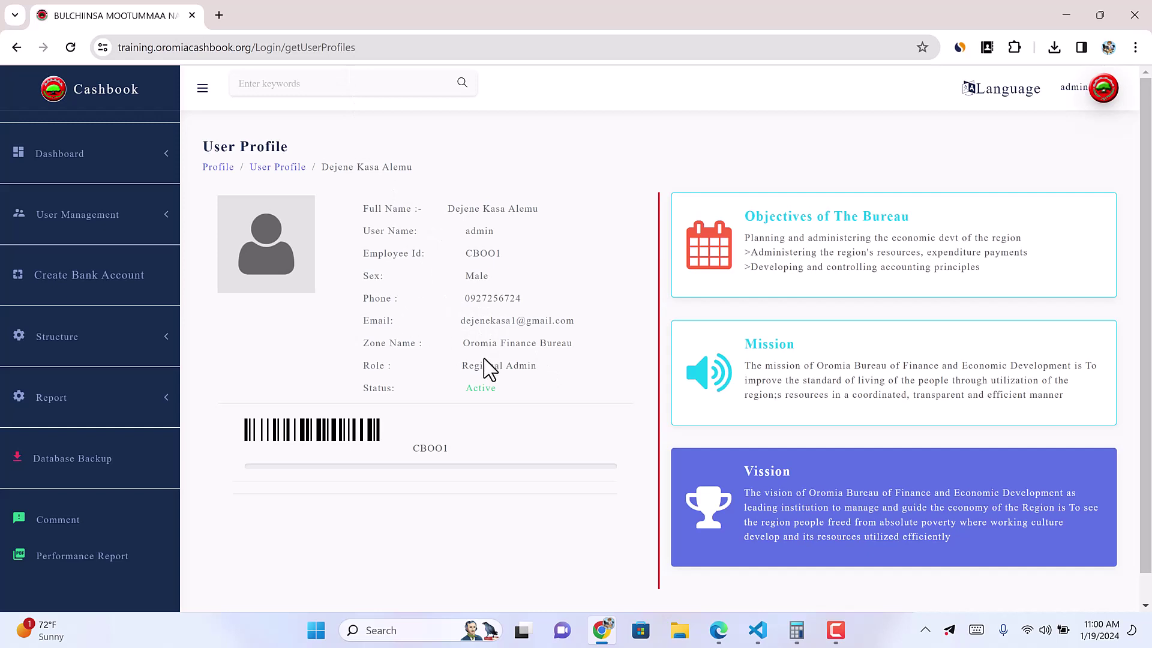
{"action": "left_click_drag", "start_coordinate": [461, 367], "coordinate": [531, 365]}
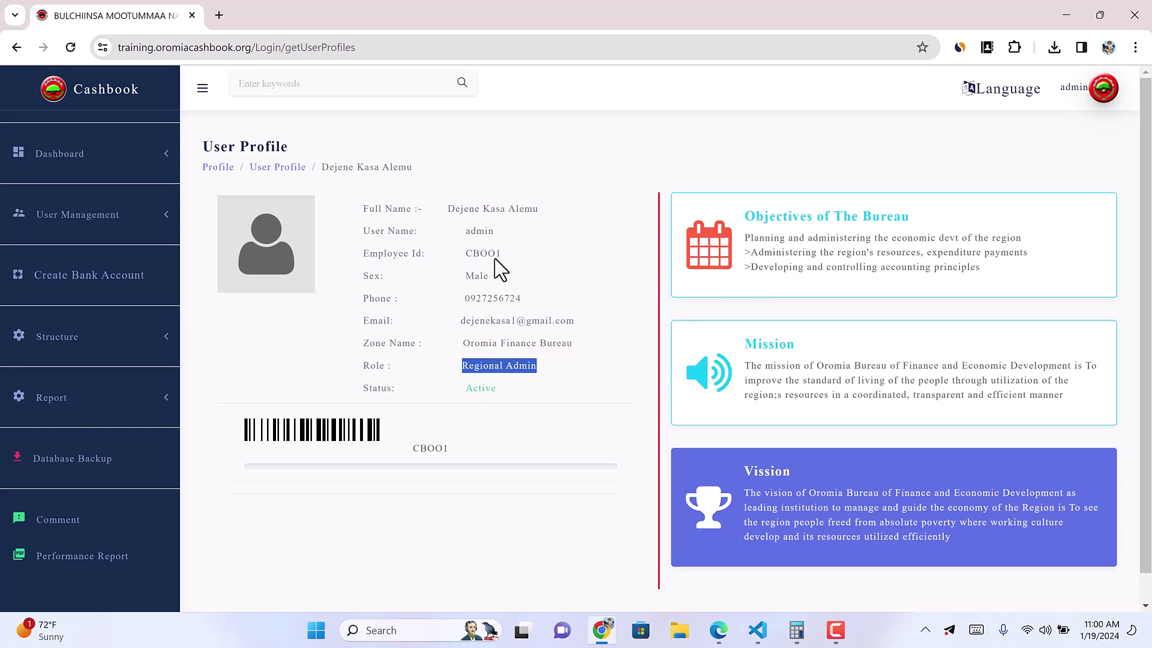
Step: Check the profile's User Name and Employee Id CBOO1, then expand the Structure settings menu
{"action": "triple_click", "coordinate": [479, 229]}
{"action": "double_click", "coordinate": [489, 253]}
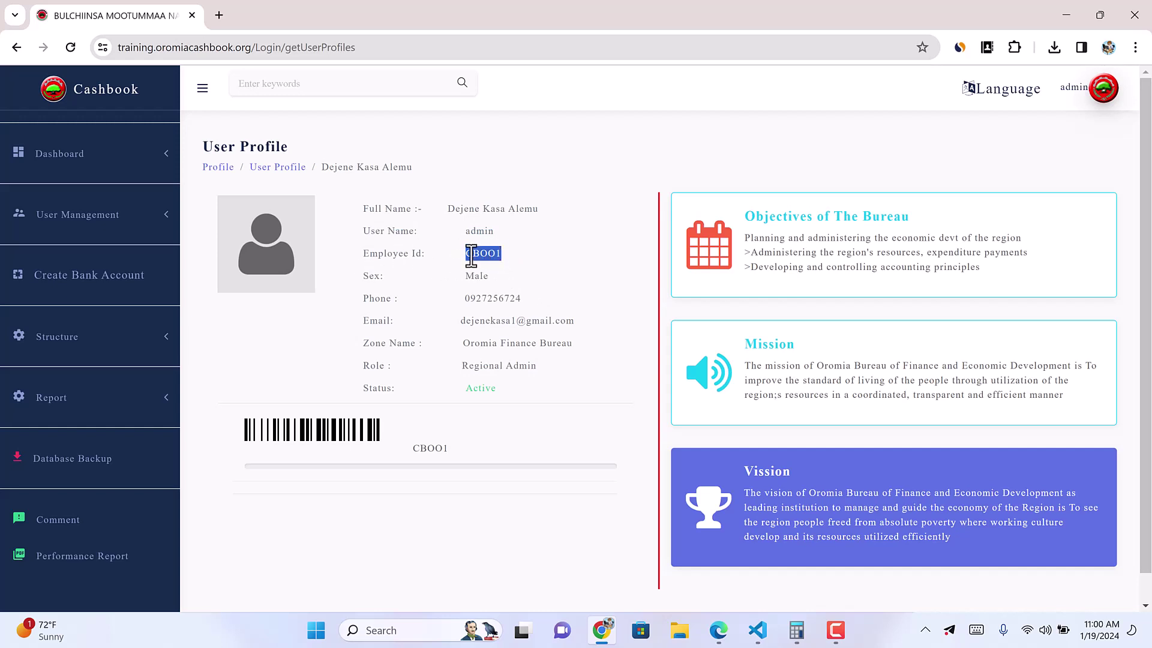
{"action": "left_click", "coordinate": [506, 265]}
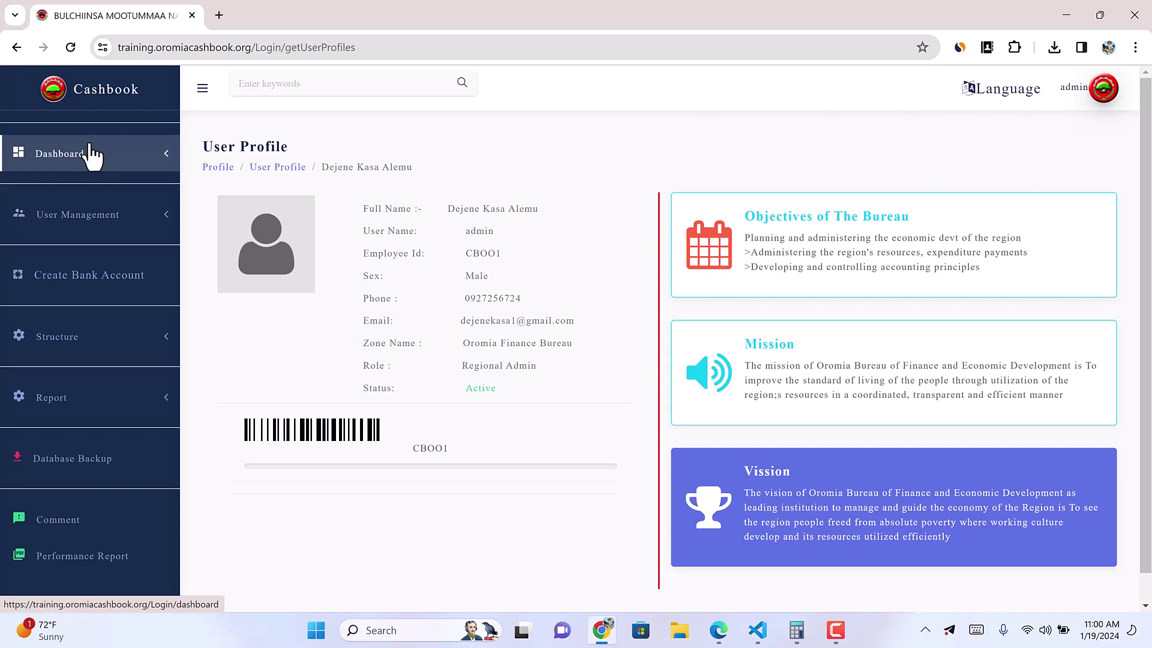
{"action": "left_click", "coordinate": [144, 340]}
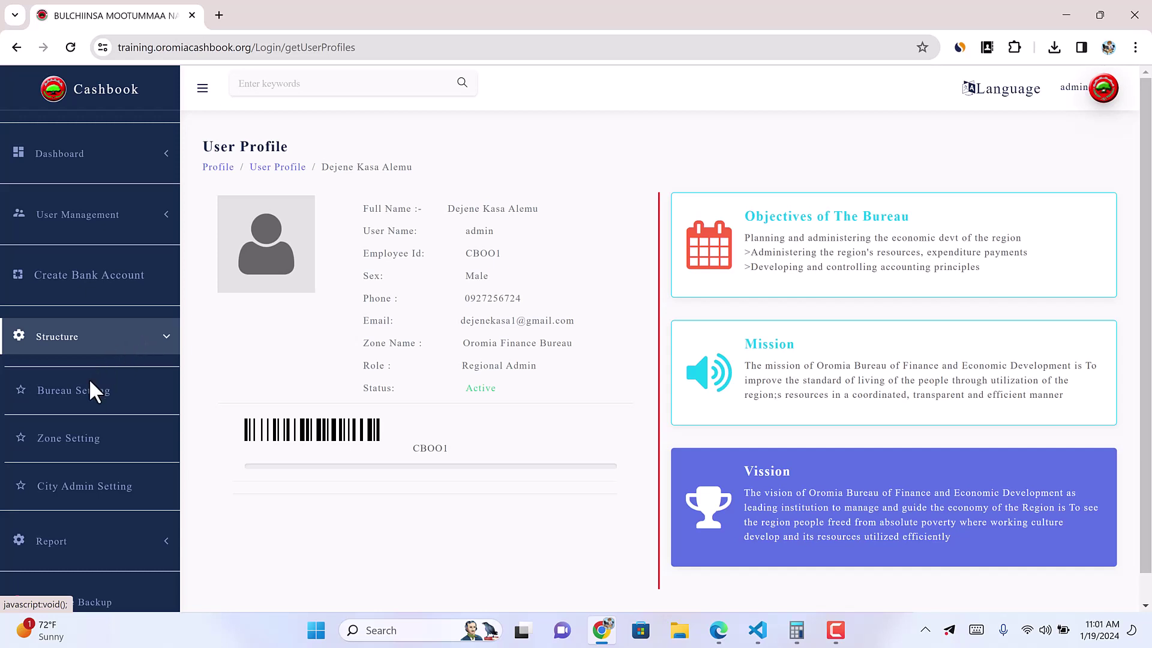
Step: Open the Oromia zone list and show page 2, entries 11 to 20
{"action": "left_click", "coordinate": [78, 445]}
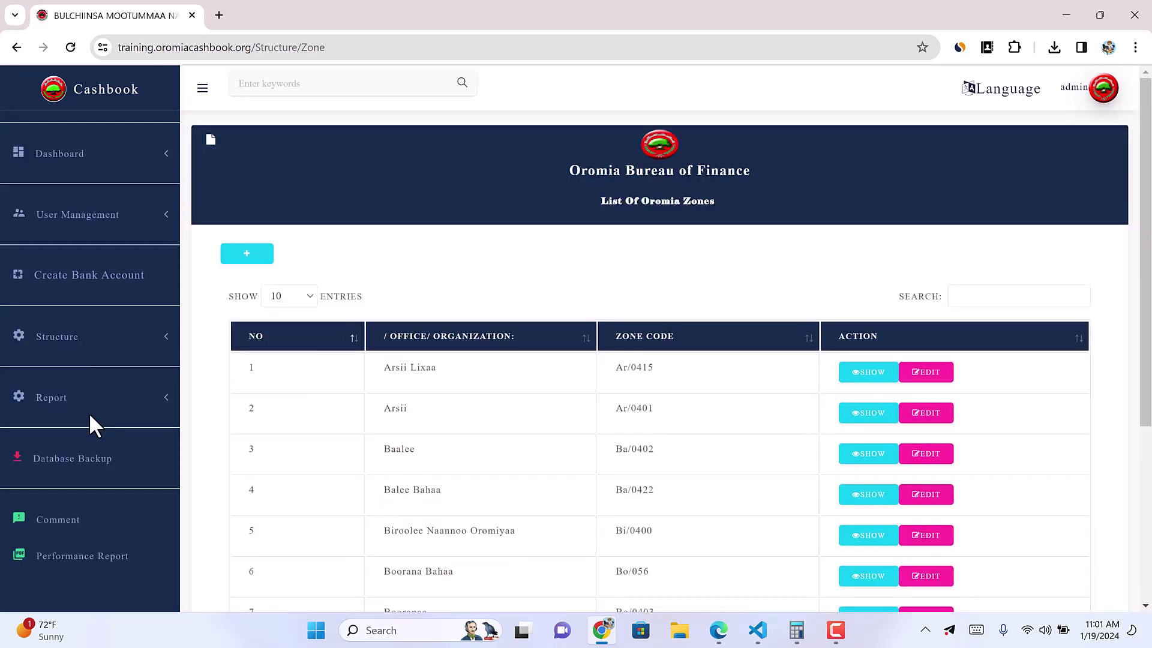
{"action": "scroll", "coordinate": [423, 497], "scroll_direction": "down", "scroll_amount": 3}
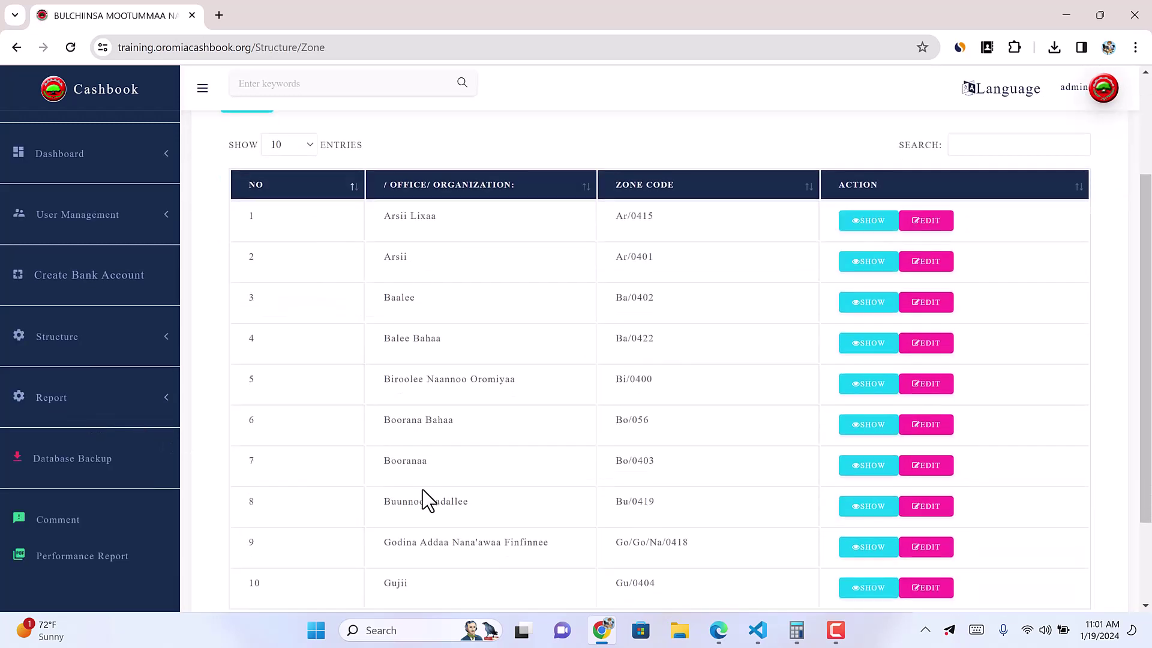
{"action": "scroll", "coordinate": [423, 489], "scroll_direction": "down", "scroll_amount": 1}
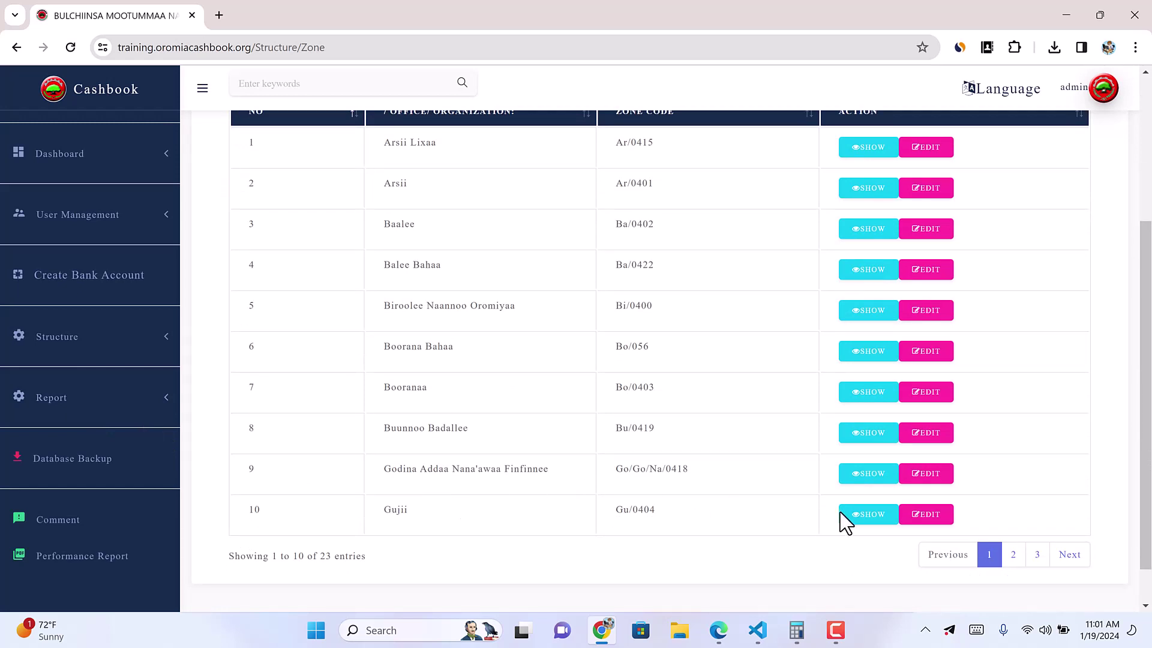
{"action": "left_click", "coordinate": [1012, 555]}
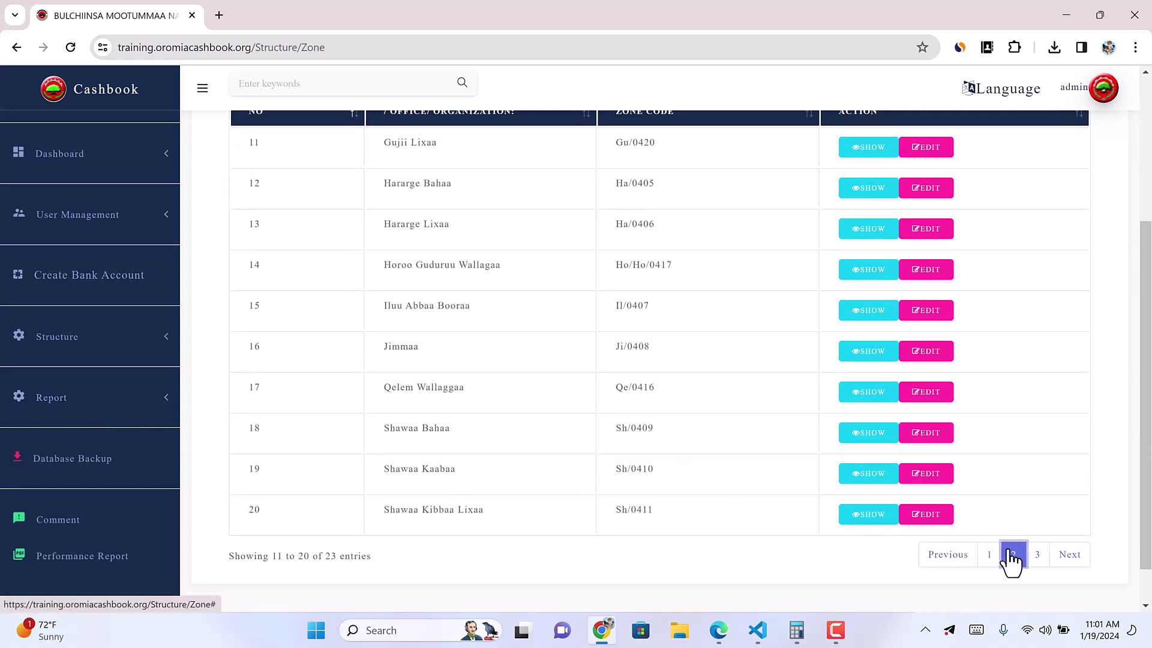
{"action": "scroll", "coordinate": [399, 393], "scroll_direction": "up", "scroll_amount": 2}
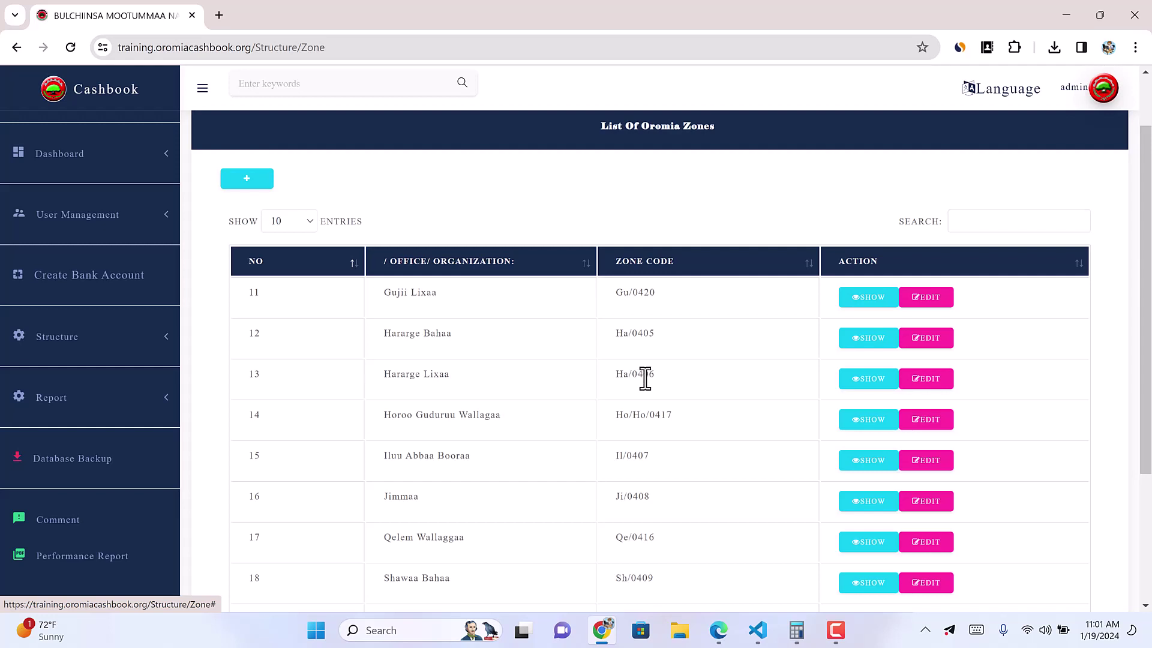
Step: View the details of zone Hararge Lixaa, then close them
{"action": "left_click", "coordinate": [864, 384]}
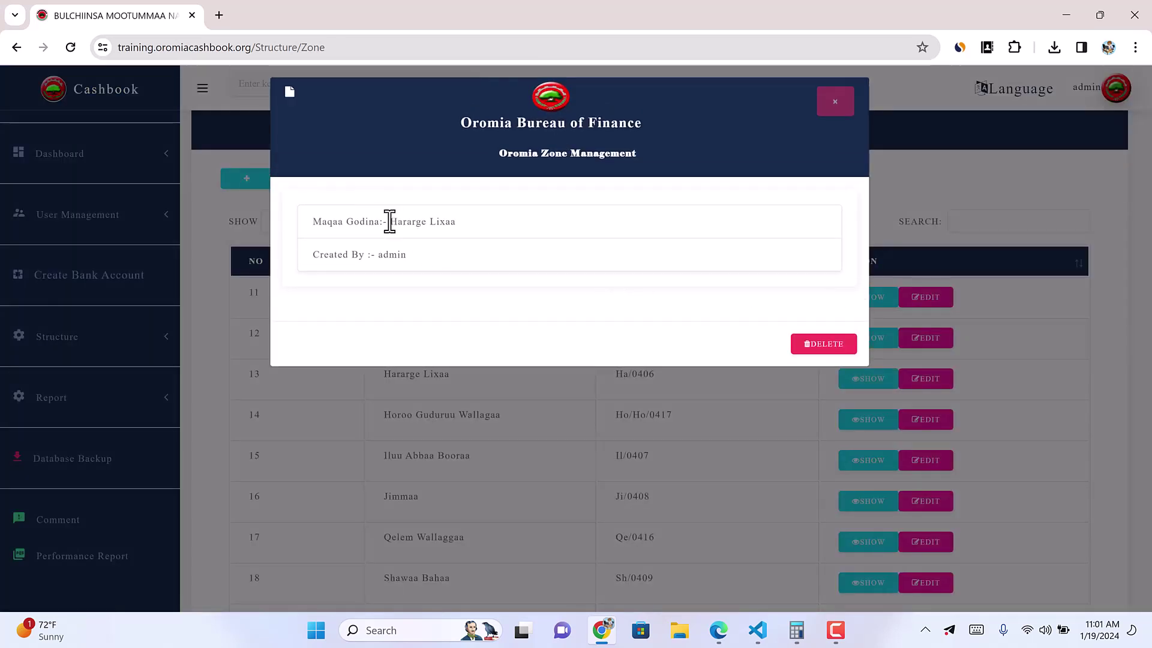
{"action": "left_click_drag", "start_coordinate": [390, 222], "coordinate": [506, 234]}
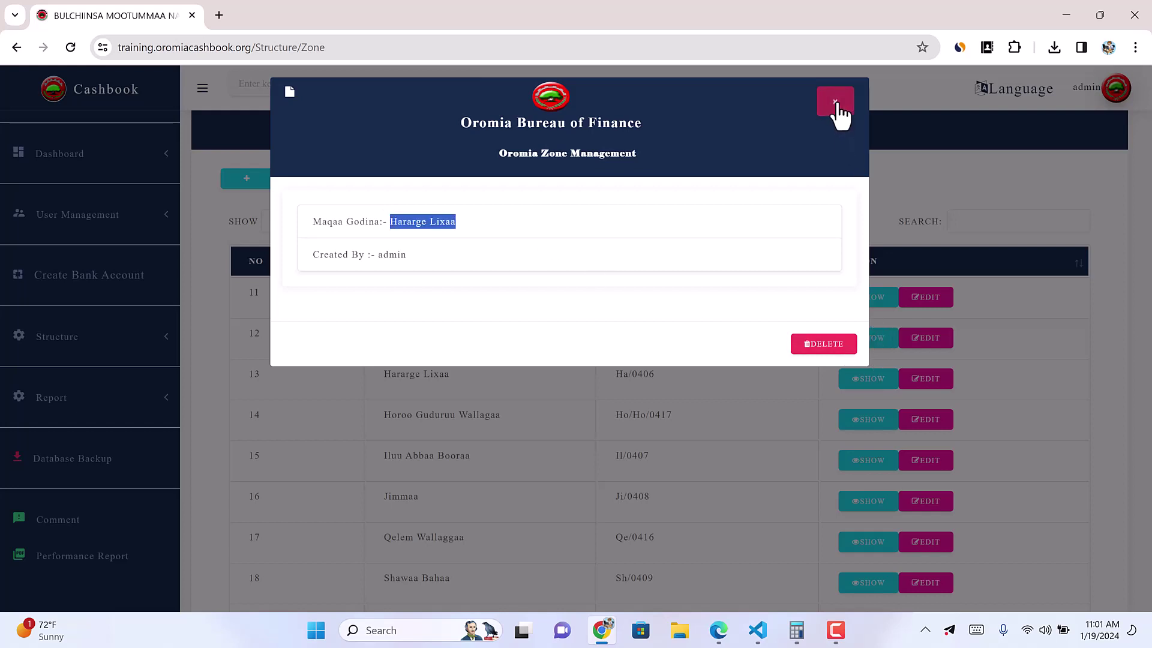
{"action": "left_click", "coordinate": [835, 105]}
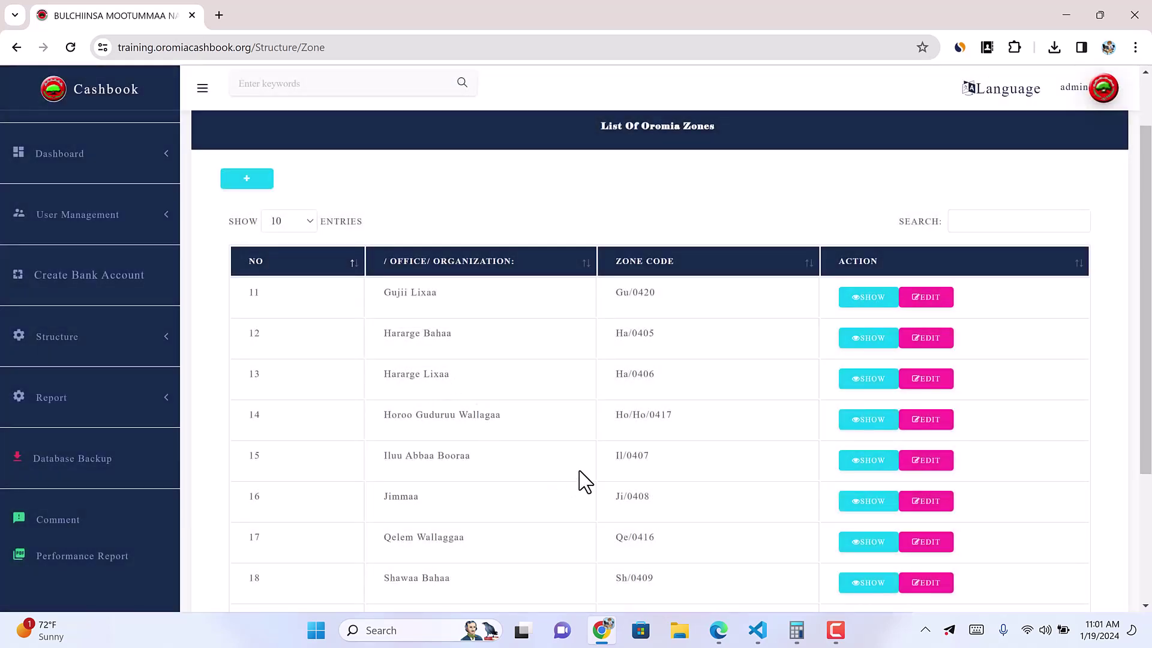
{"action": "left_click", "coordinate": [835, 630]}
Step: Open the Zone Admin user list and search it for 'Har'
{"action": "left_click", "coordinate": [168, 223]}
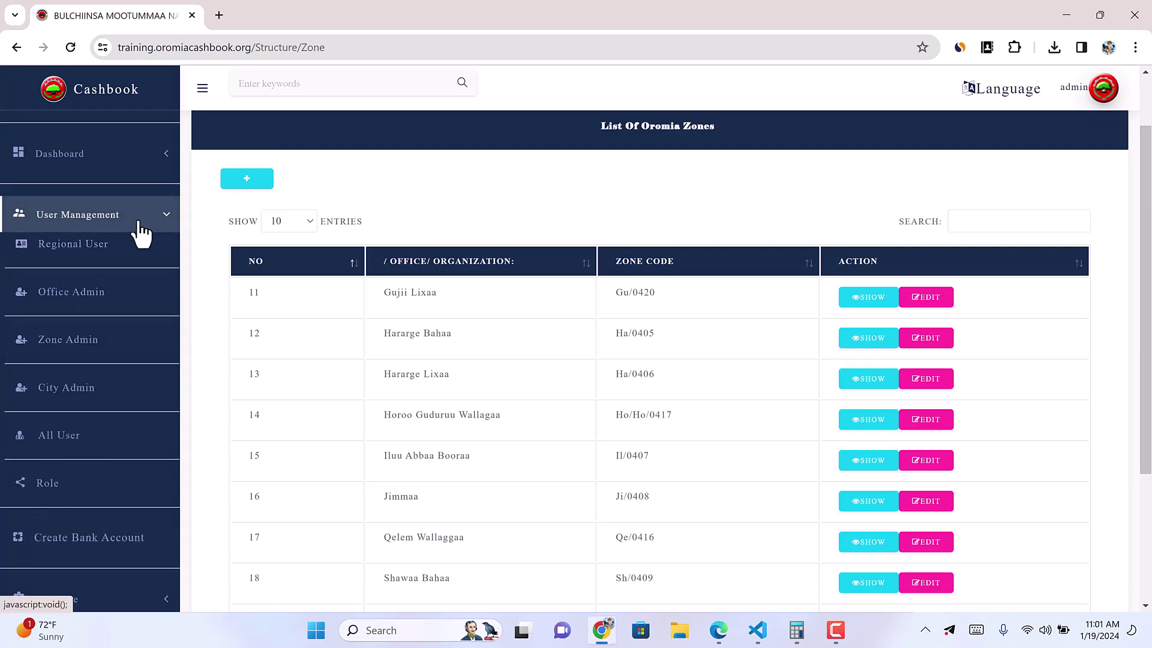
{"action": "left_click", "coordinate": [69, 351]}
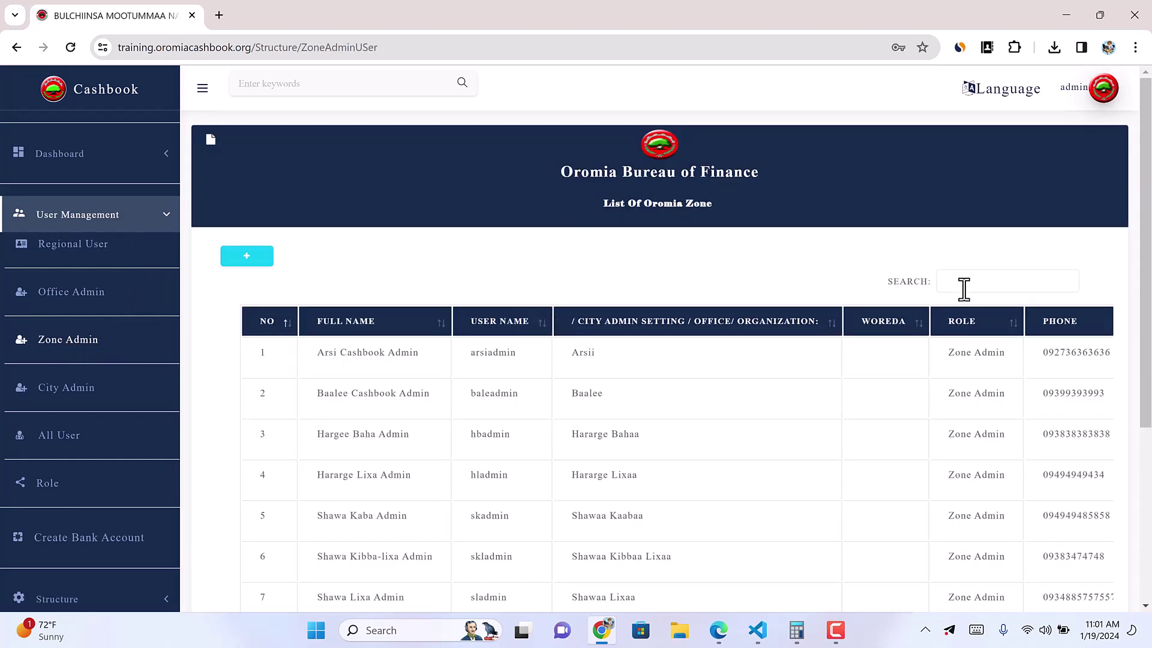
{"action": "left_click", "coordinate": [963, 288]}
{"action": "type", "text": "Har"}
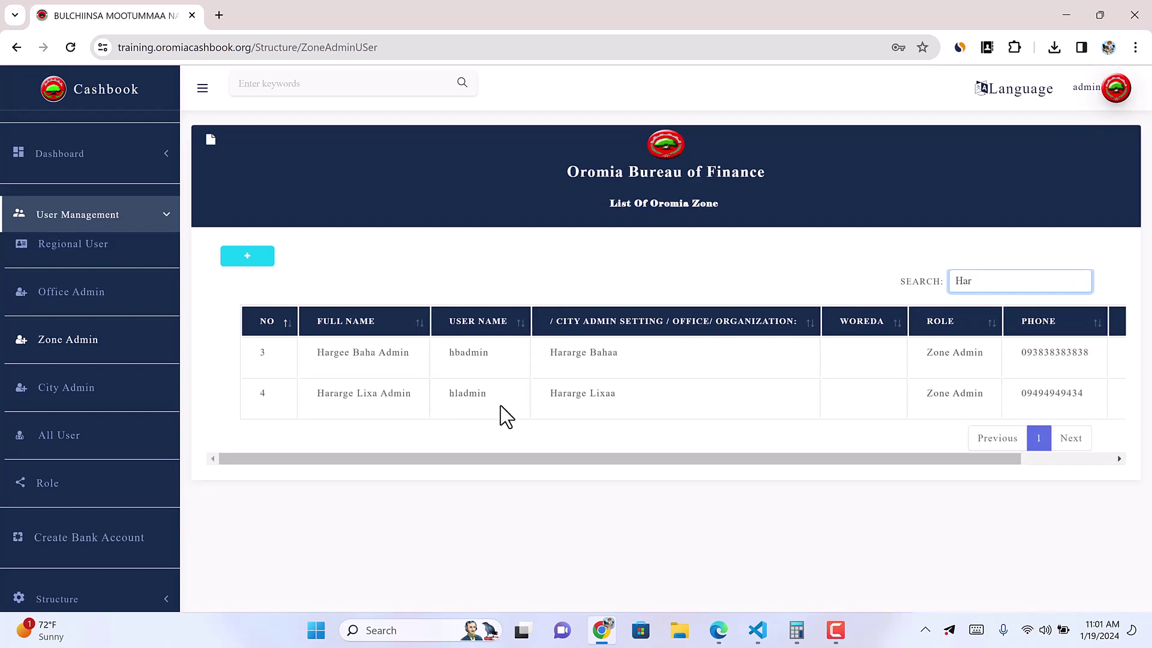
Step: Inspect the Hararge Lixa admin's username and the table's pagination text
{"action": "double_click", "coordinate": [467, 394]}
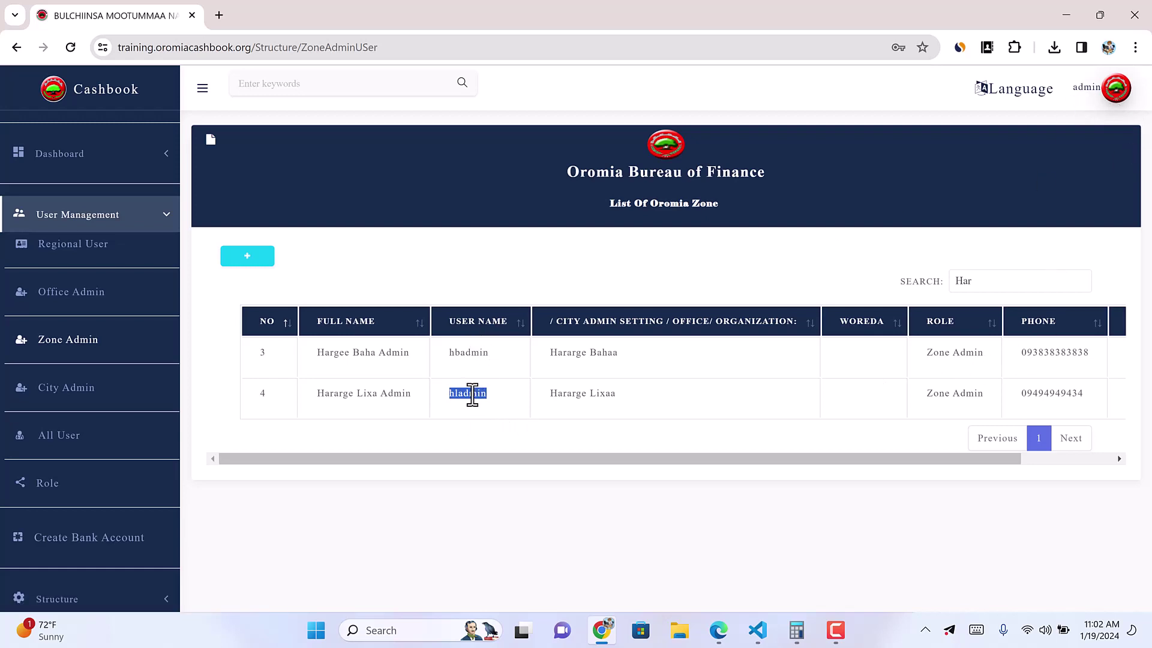
{"action": "left_click_drag", "start_coordinate": [873, 461], "coordinate": [1020, 477]}
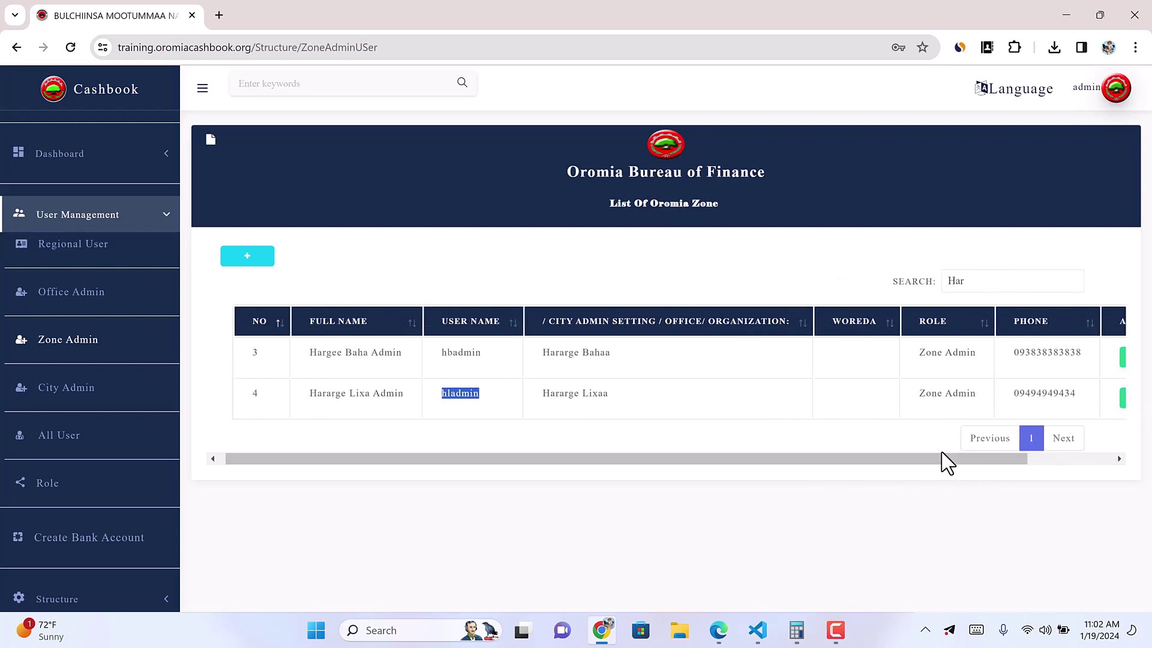
{"action": "left_click_drag", "start_coordinate": [943, 461], "coordinate": [1077, 451]}
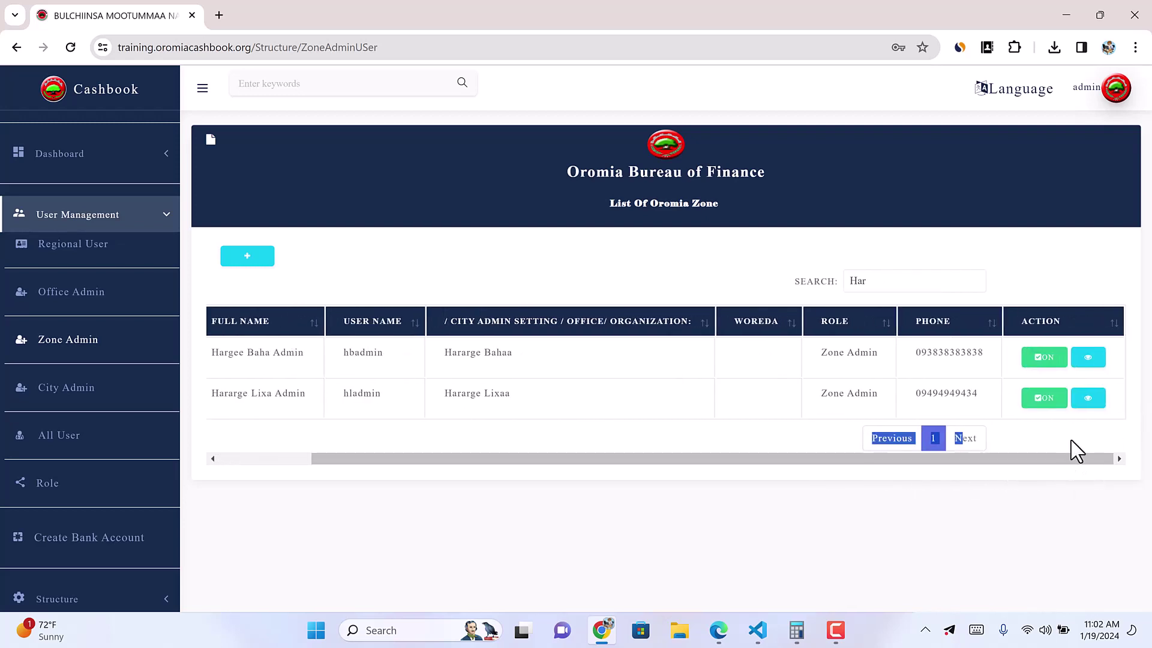
Step: Open the Hararge Lixa Admin account's details and start editing it
{"action": "left_click", "coordinate": [1065, 442]}
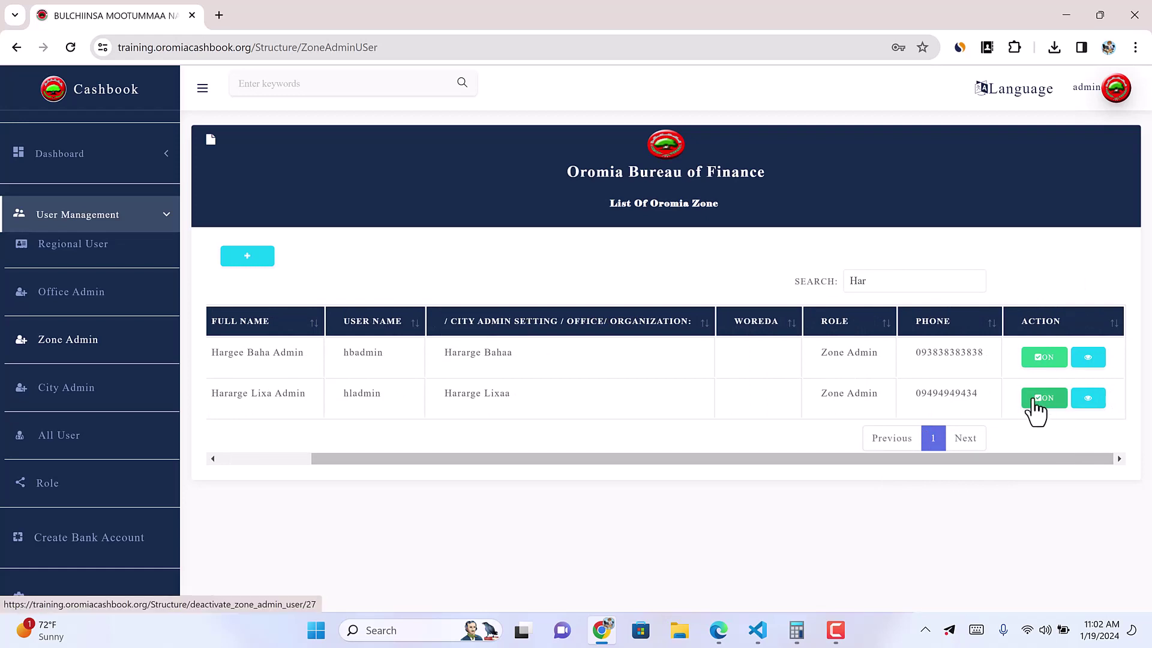
{"action": "left_click", "coordinate": [1087, 399]}
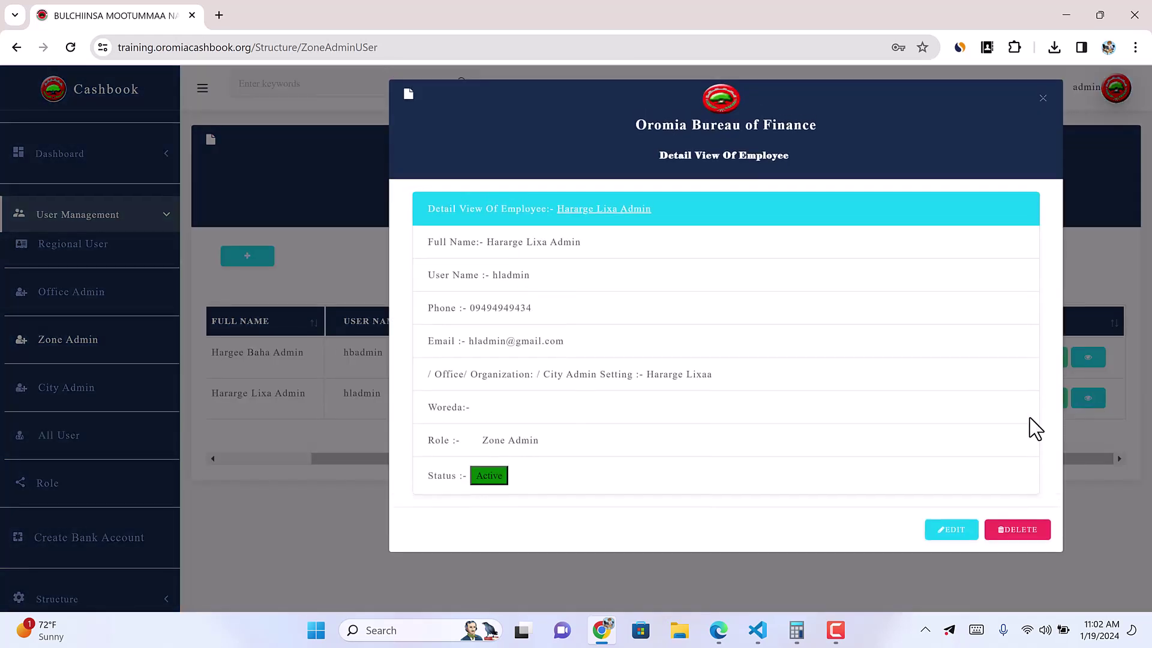
{"action": "left_click", "coordinate": [964, 532]}
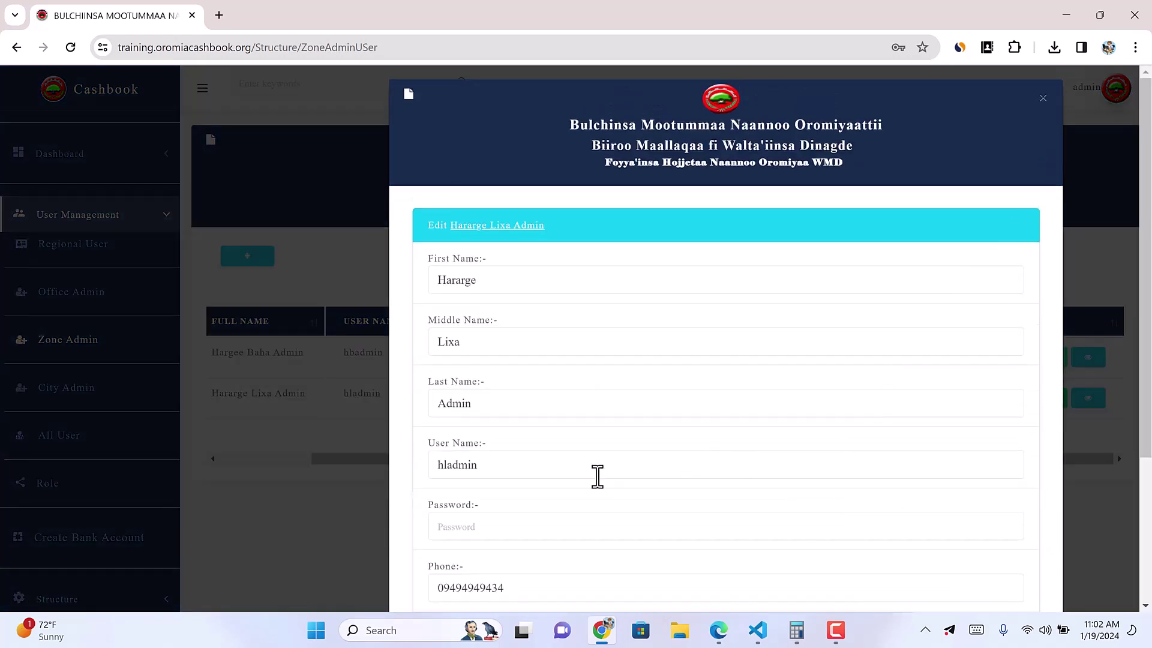
Step: Enter a new password for the Hararge Lixa Admin account and save the edit
{"action": "left_click", "coordinate": [472, 526]}
{"action": "type", "text": "123"}
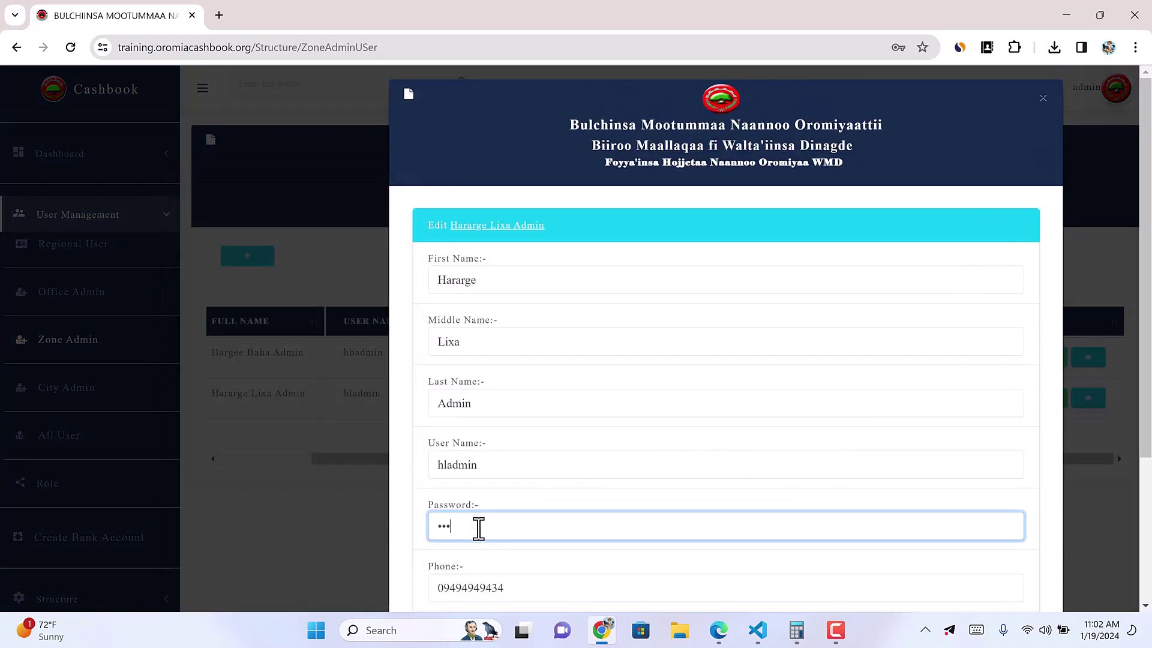
{"action": "scroll", "coordinate": [611, 548], "scroll_direction": "down", "scroll_amount": 3}
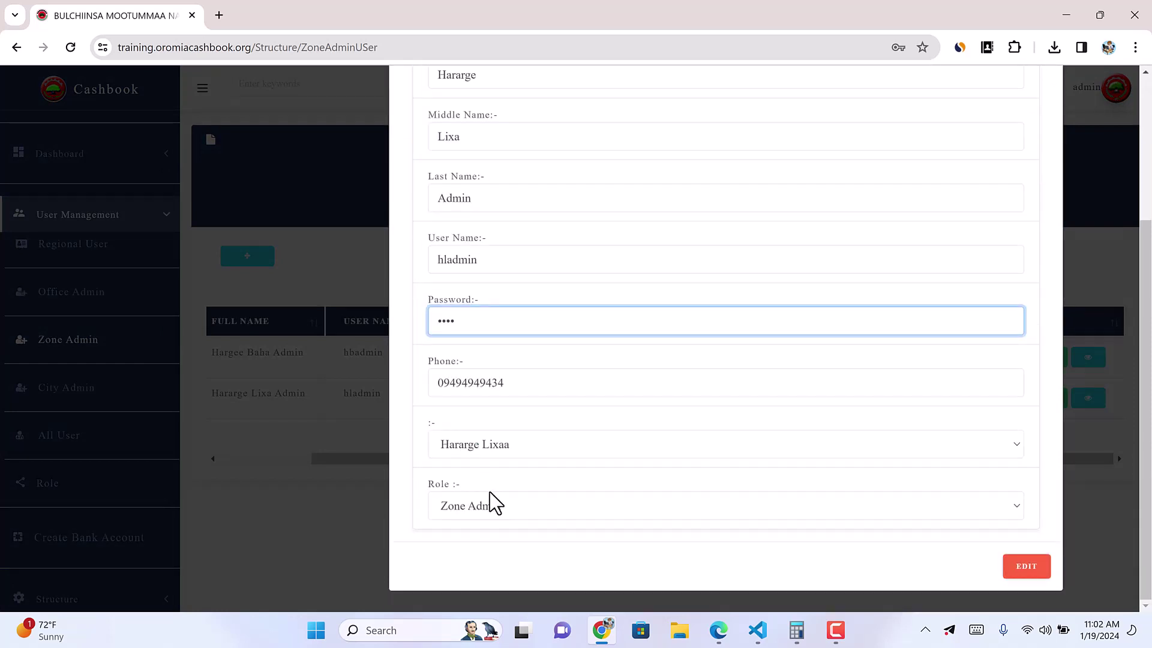
{"action": "left_click", "coordinate": [1033, 574]}
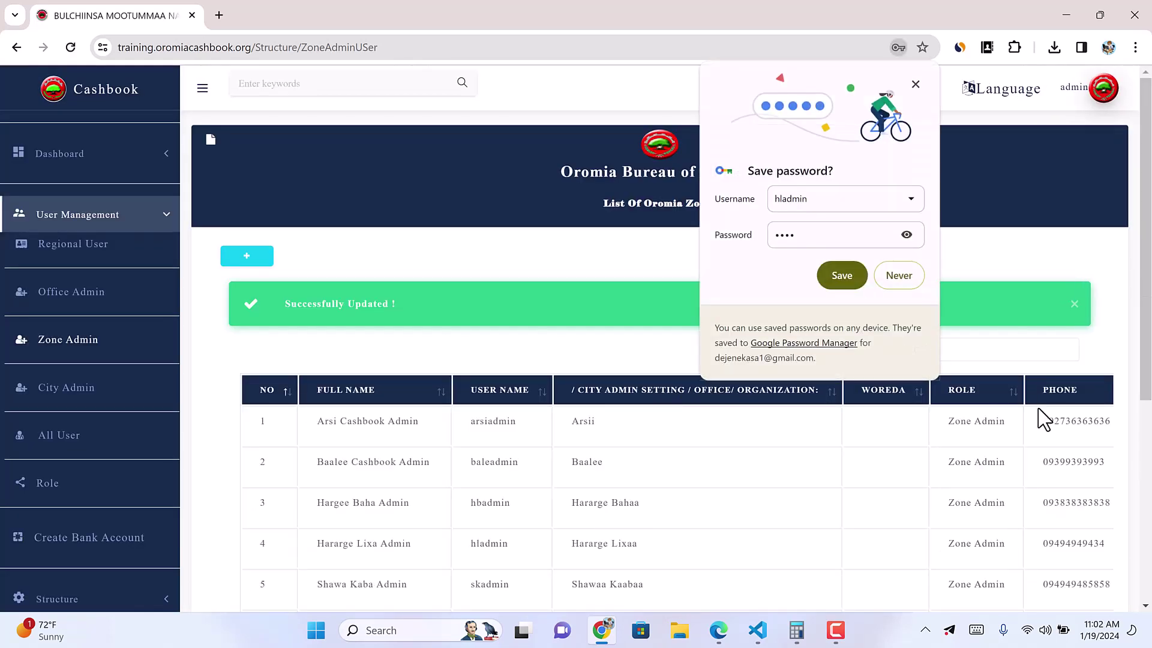
{"action": "left_click", "coordinate": [819, 201]}
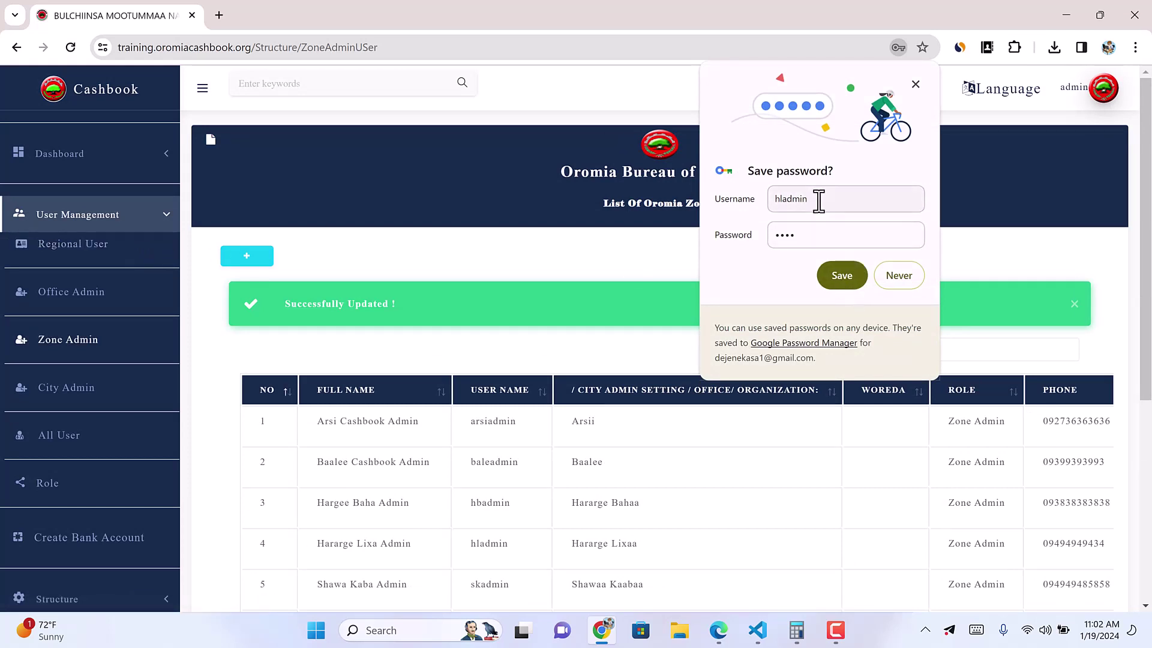
{"action": "left_click_drag", "start_coordinate": [818, 201], "coordinate": [752, 198]}
{"action": "left_click", "coordinate": [1075, 90]}
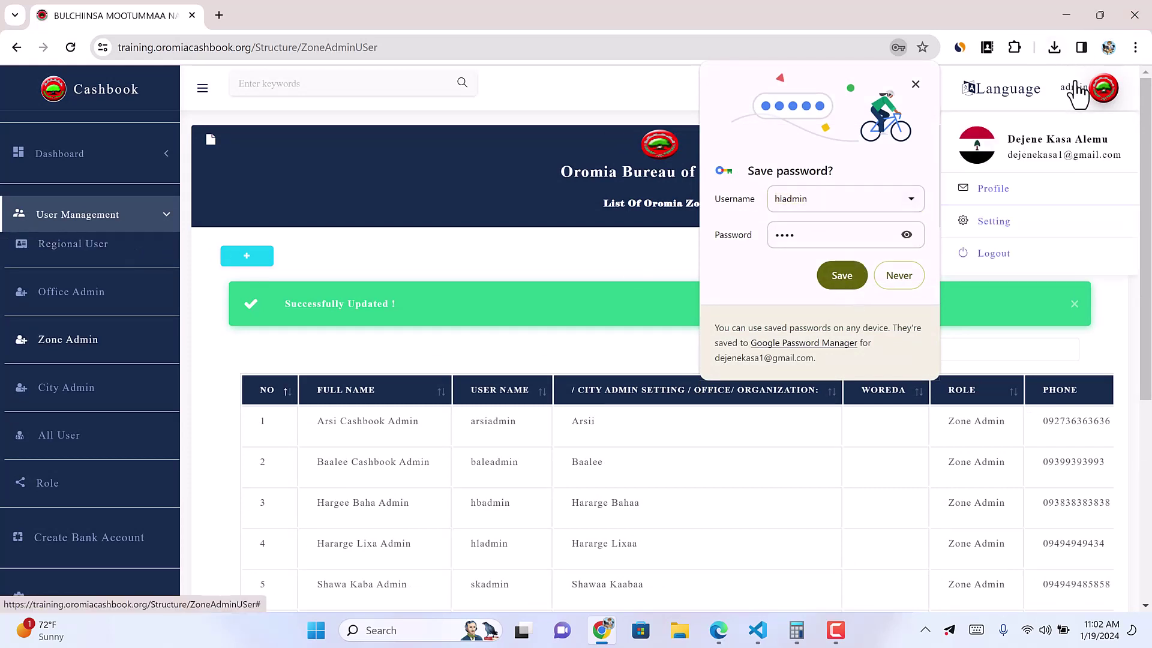
Step: Log out, then sign in with the Hararge Lixa zone admin's username and new password, saving the login in Chrome
{"action": "left_click", "coordinate": [978, 258]}
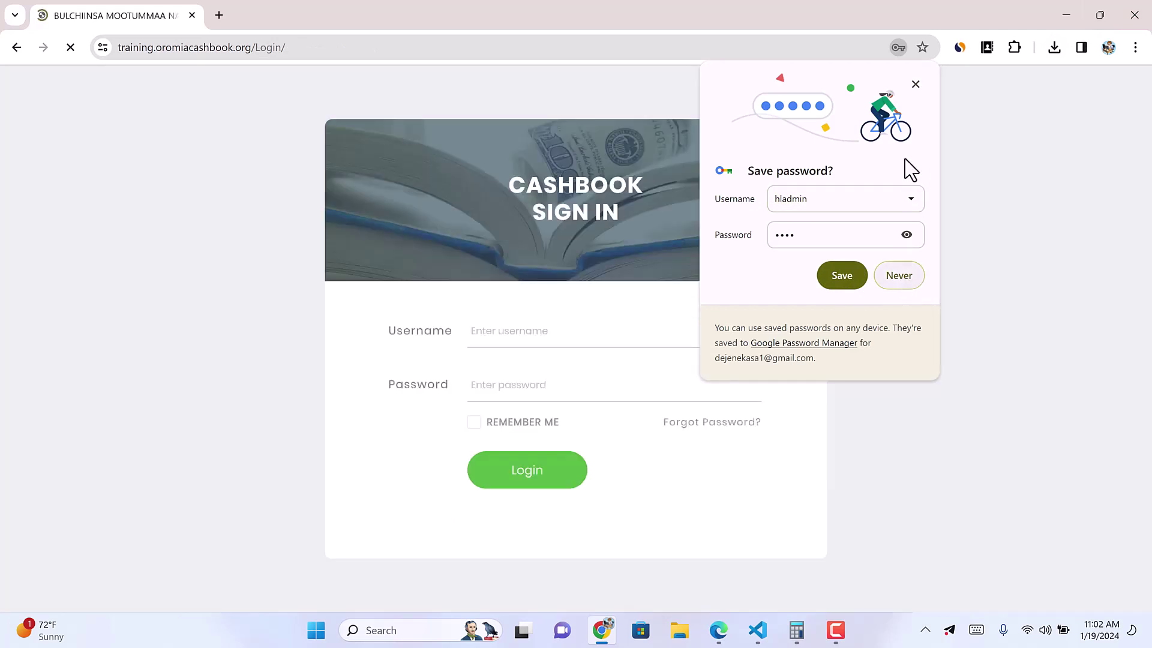
{"action": "left_click", "coordinate": [916, 85]}
{"action": "double_click", "coordinate": [522, 332]}
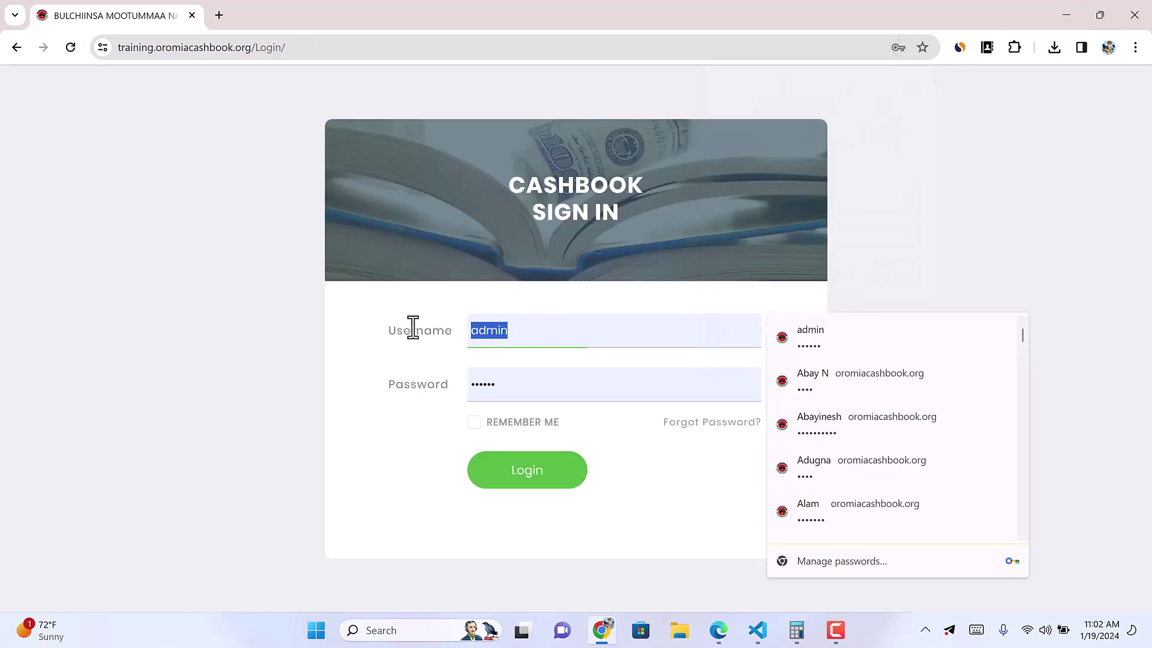
{"action": "type", "text": "hladmin"}
{"action": "double_click", "coordinate": [534, 387]}
{"action": "type", "text": "1234"}
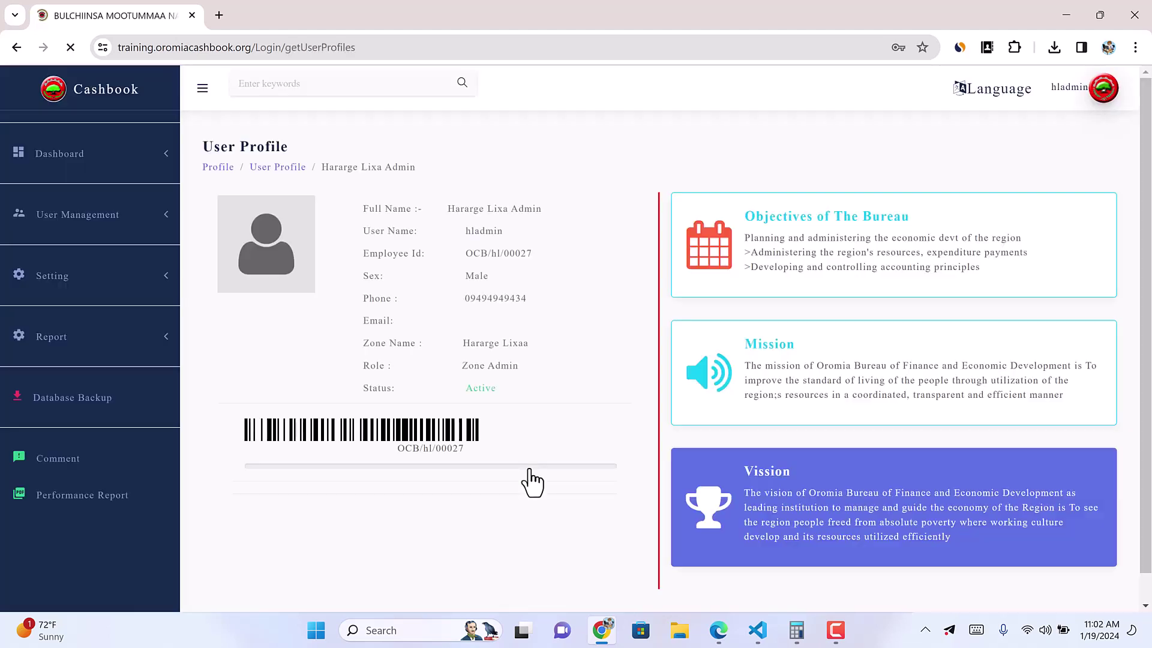
{"action": "left_click", "coordinate": [842, 275]}
{"action": "left_click_drag", "start_coordinate": [463, 365], "coordinate": [509, 363]}
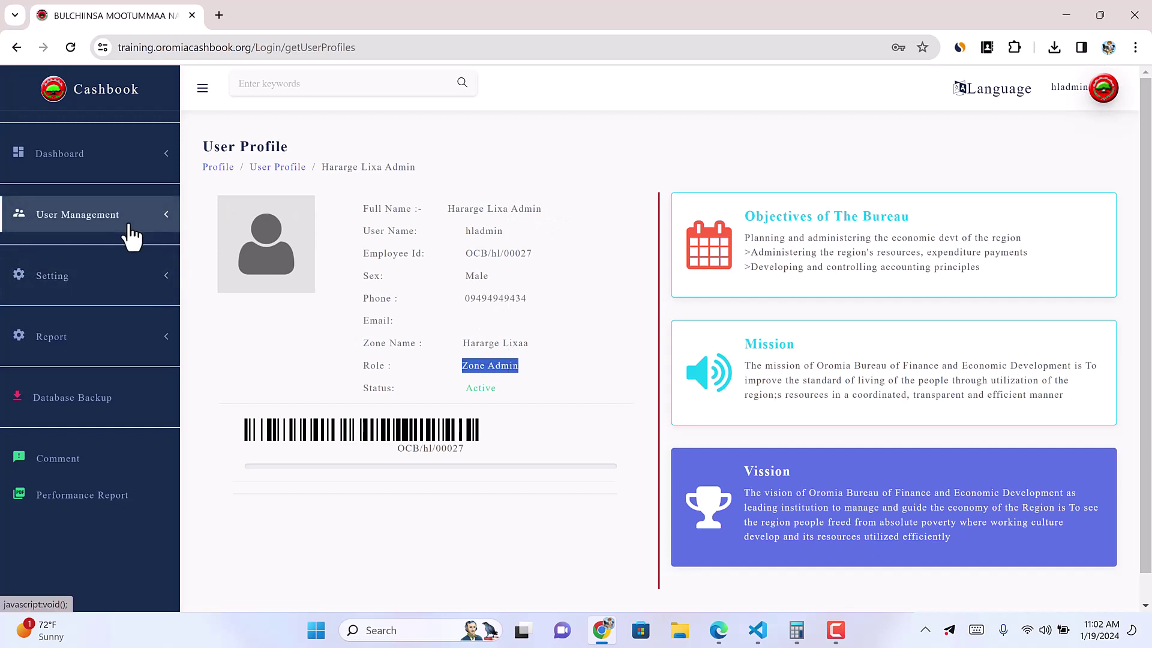
Step: Open the Woreda Setting list for Hararge Lixaa and browse its first page, including Bokke
{"action": "left_click", "coordinate": [176, 286]}
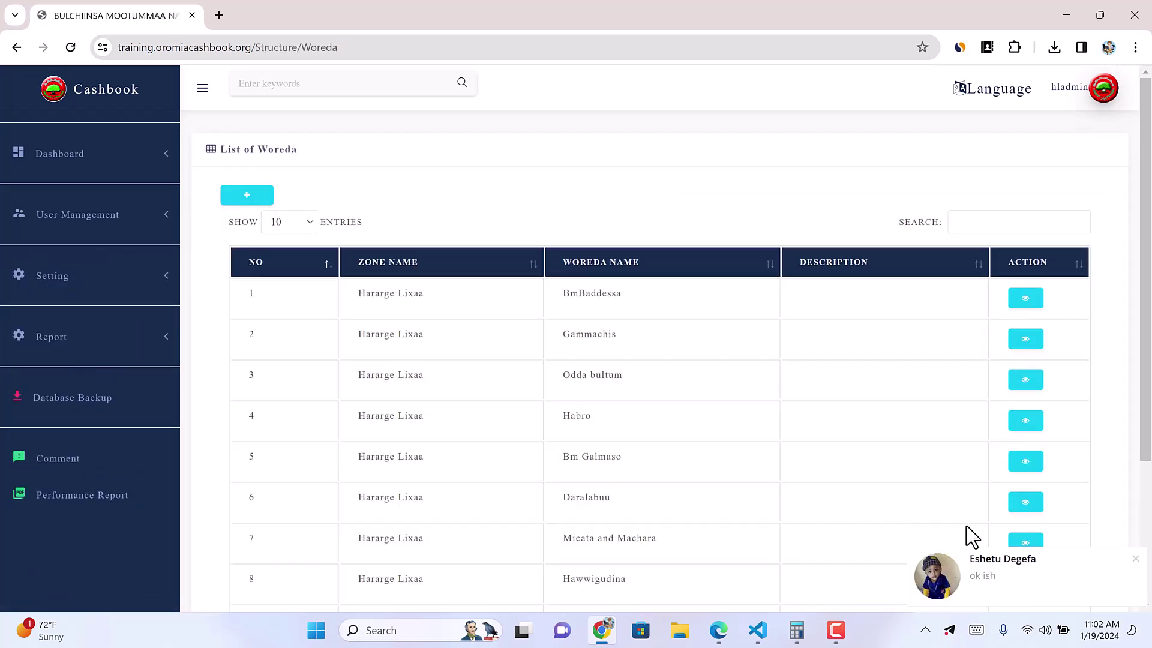
{"action": "left_click", "coordinate": [1137, 560]}
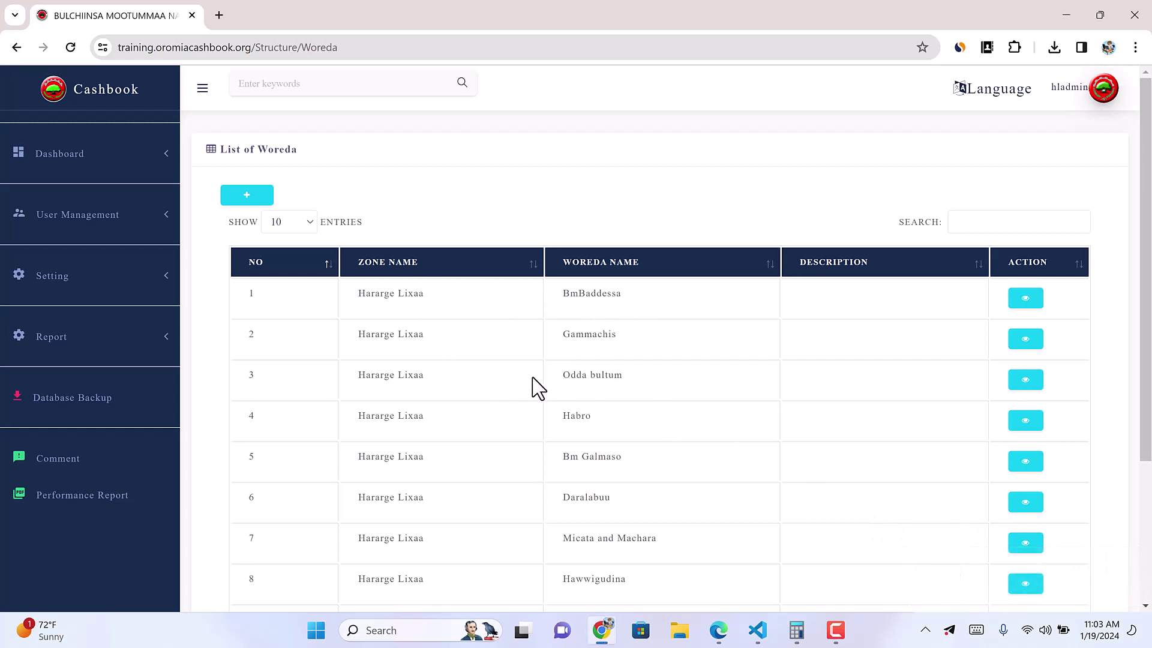
{"action": "scroll", "coordinate": [658, 489], "scroll_direction": "down", "scroll_amount": 1}
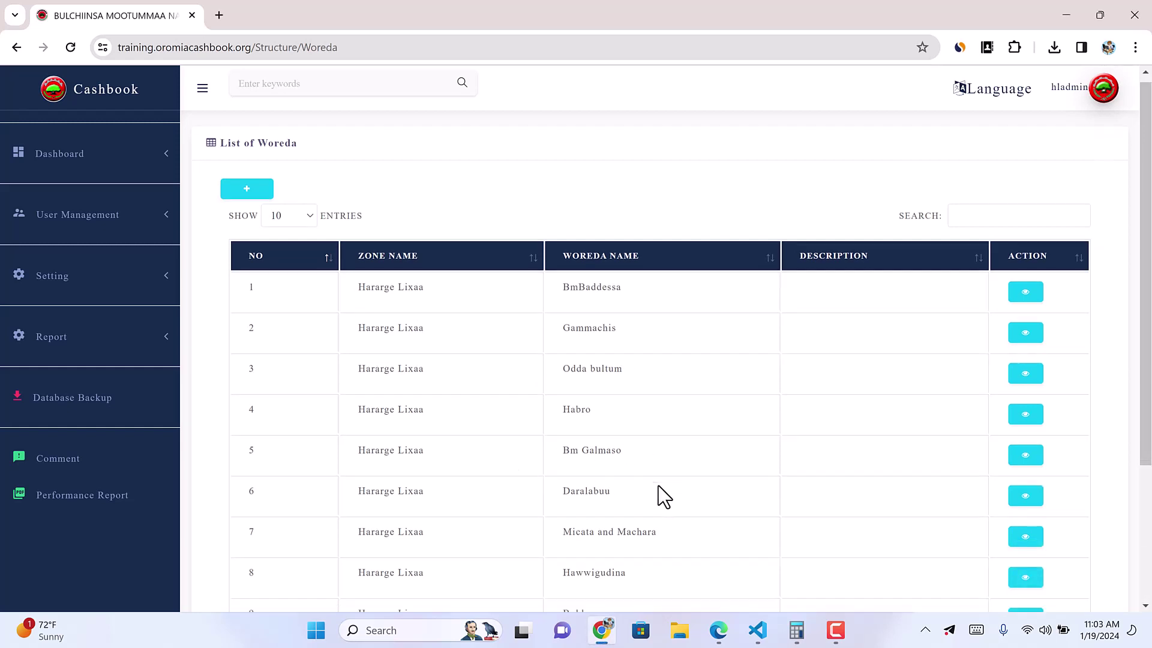
{"action": "scroll", "coordinate": [658, 488], "scroll_direction": "down", "scroll_amount": 1}
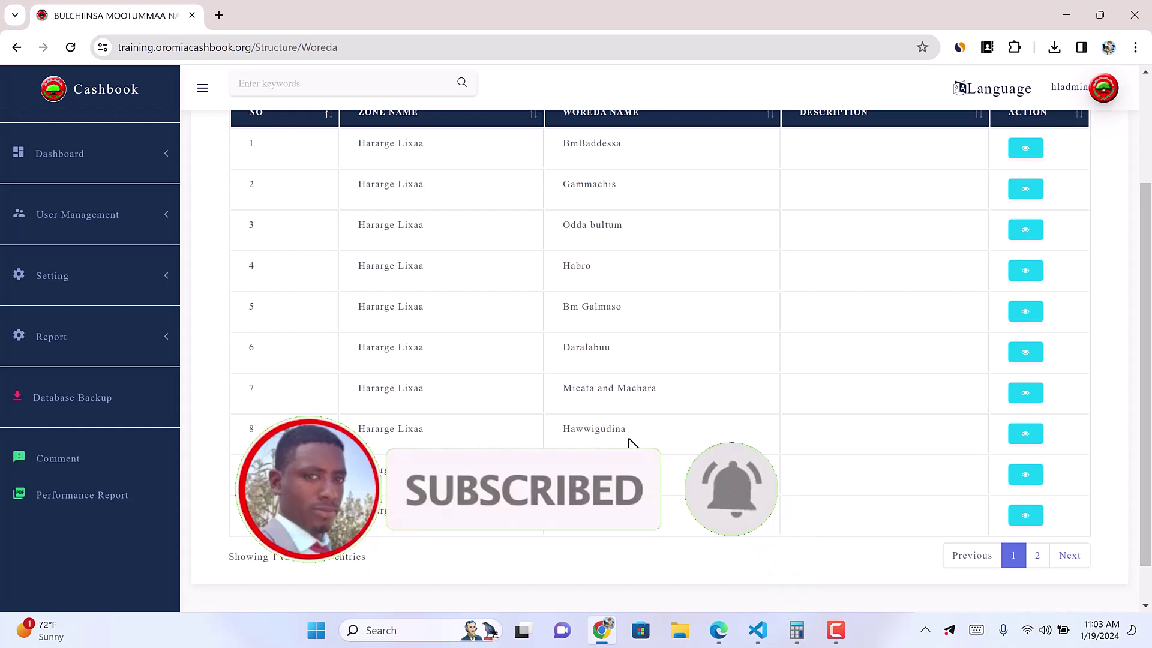
{"action": "double_click", "coordinate": [585, 467]}
{"action": "scroll", "coordinate": [597, 456], "scroll_direction": "up", "scroll_amount": 3}
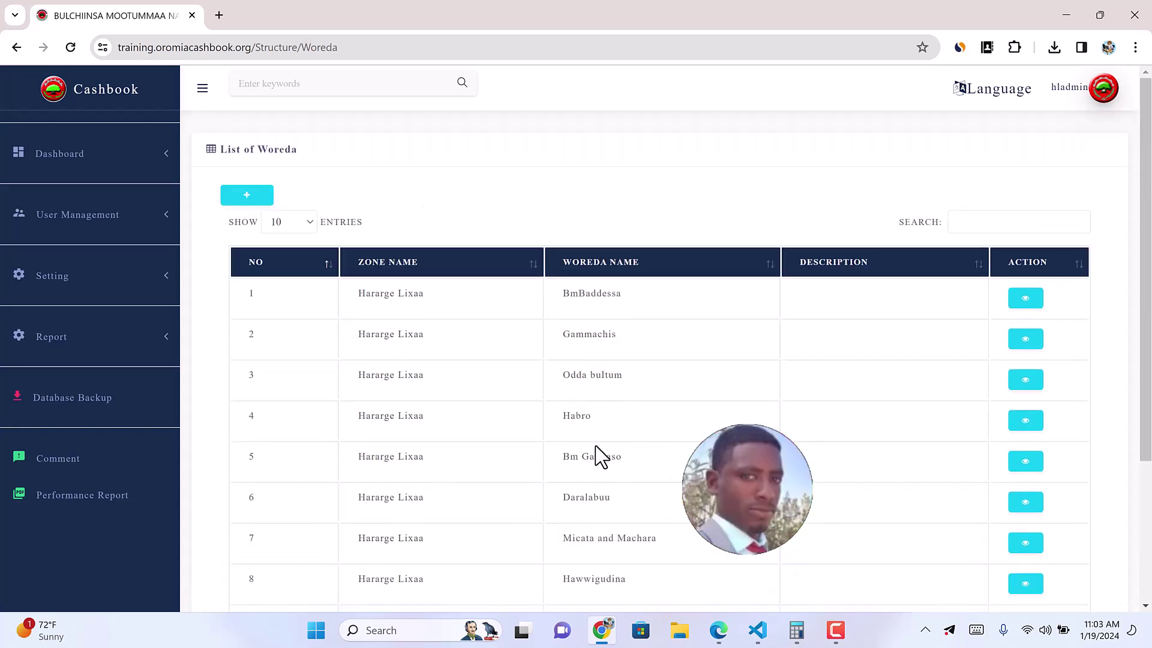
{"action": "scroll", "coordinate": [791, 480], "scroll_direction": "down", "scroll_amount": 3}
Step: Show page 2 of the woreda list, entries 11 to 20 starting with Tullo
{"action": "left_click", "coordinate": [1034, 509]}
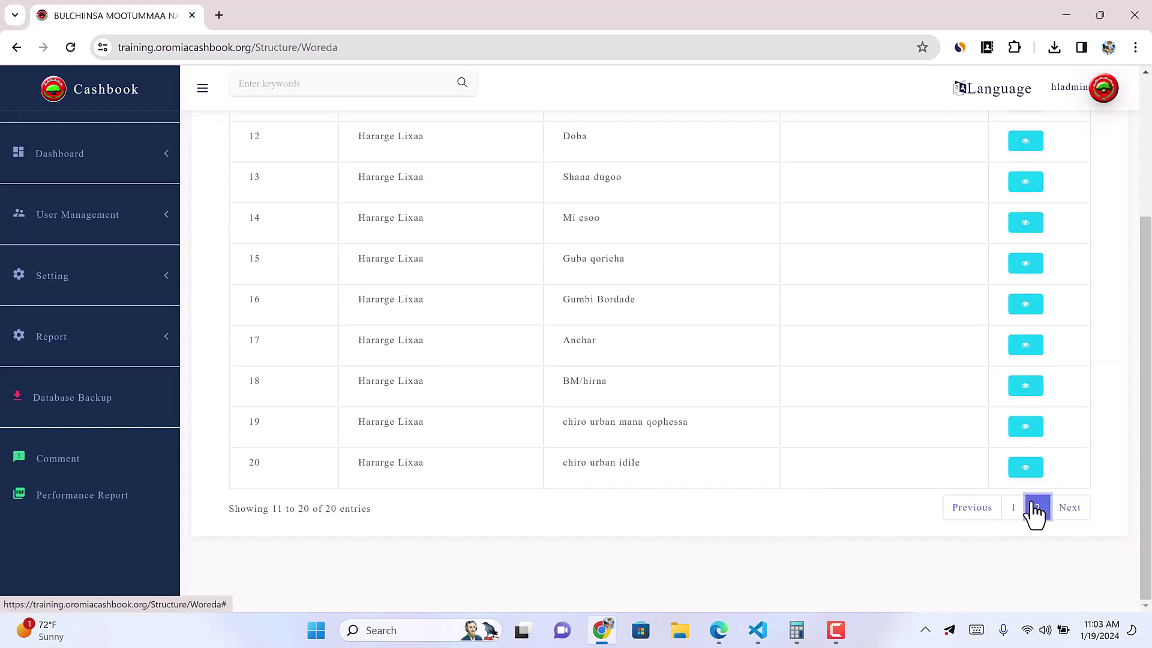
{"action": "scroll", "coordinate": [666, 483], "scroll_direction": "up", "scroll_amount": 3}
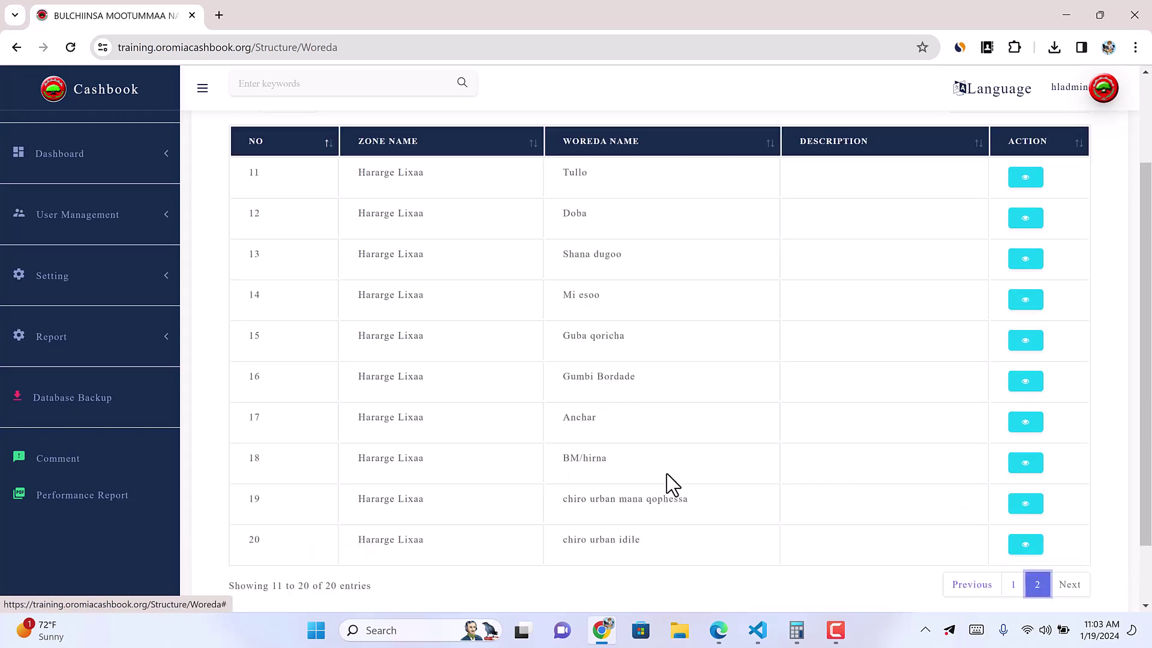
{"action": "double_click", "coordinate": [581, 294]}
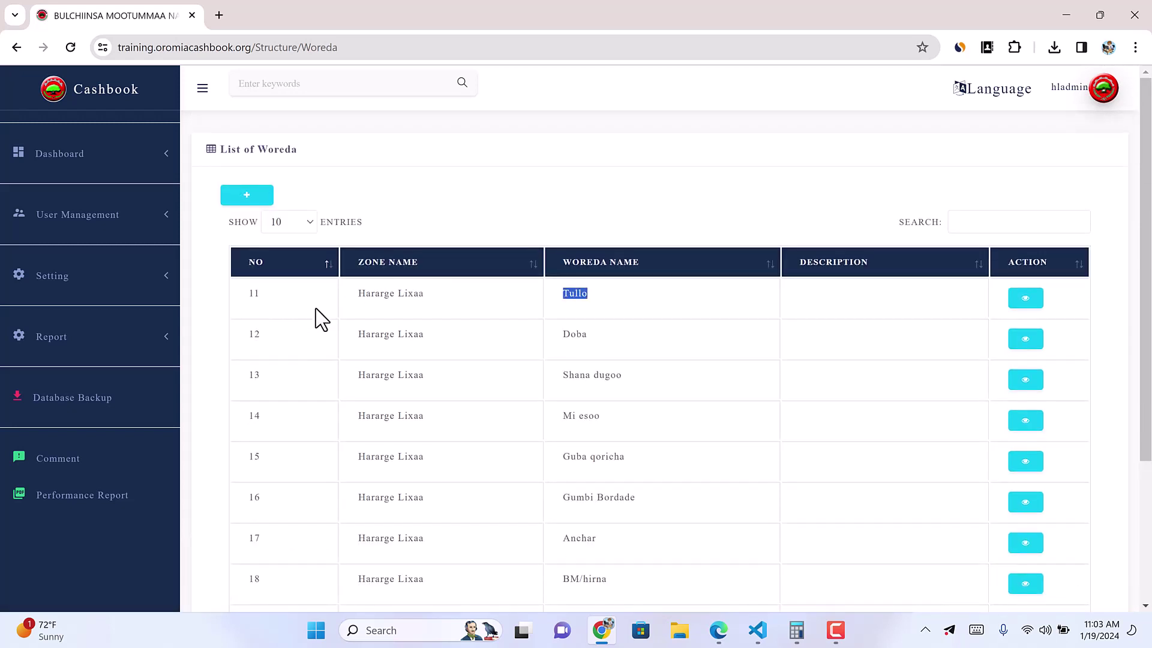
{"action": "left_click", "coordinate": [116, 222]}
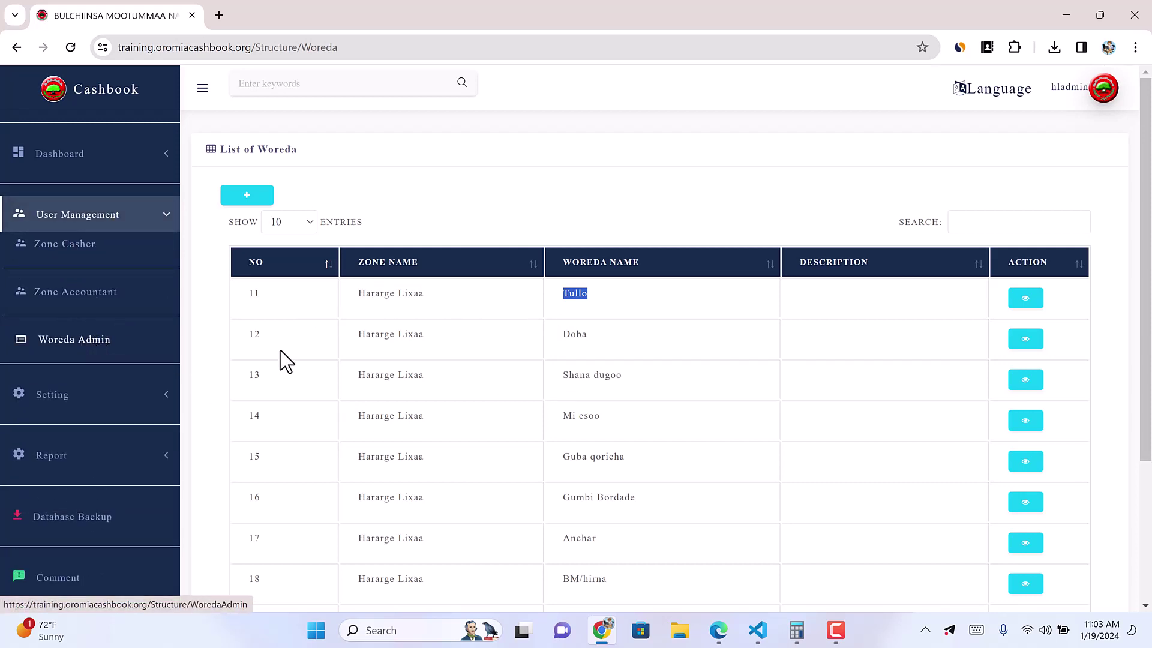
{"action": "scroll", "coordinate": [640, 351], "scroll_direction": "down", "scroll_amount": 3}
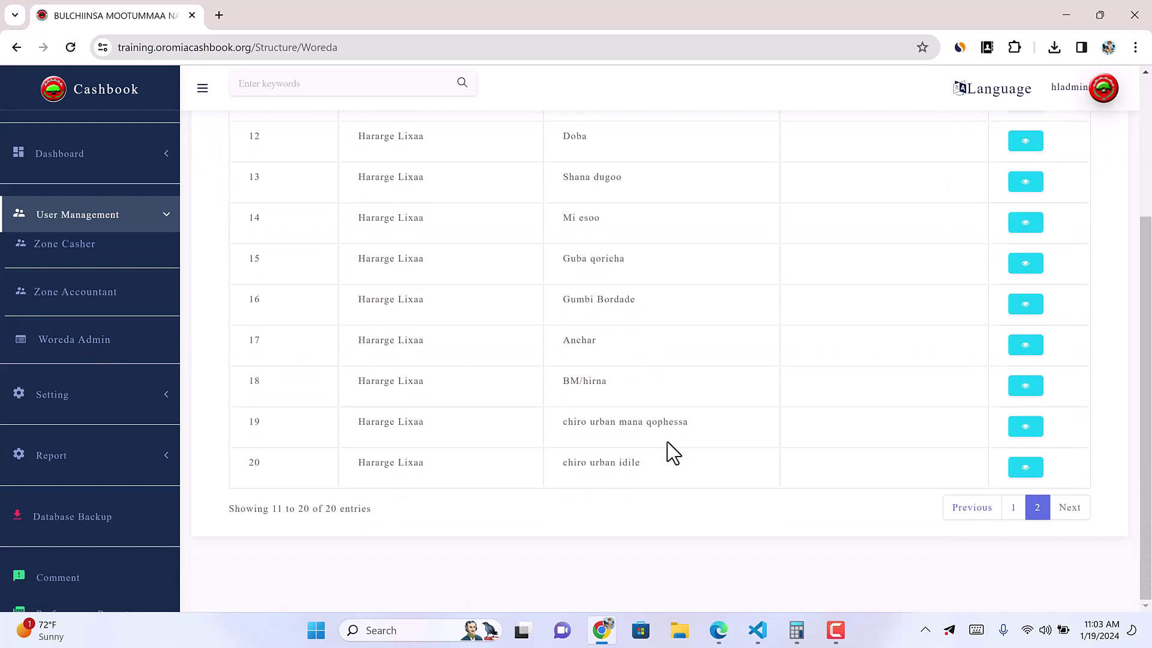
{"action": "scroll", "coordinate": [92, 276], "scroll_direction": "up", "scroll_amount": 3}
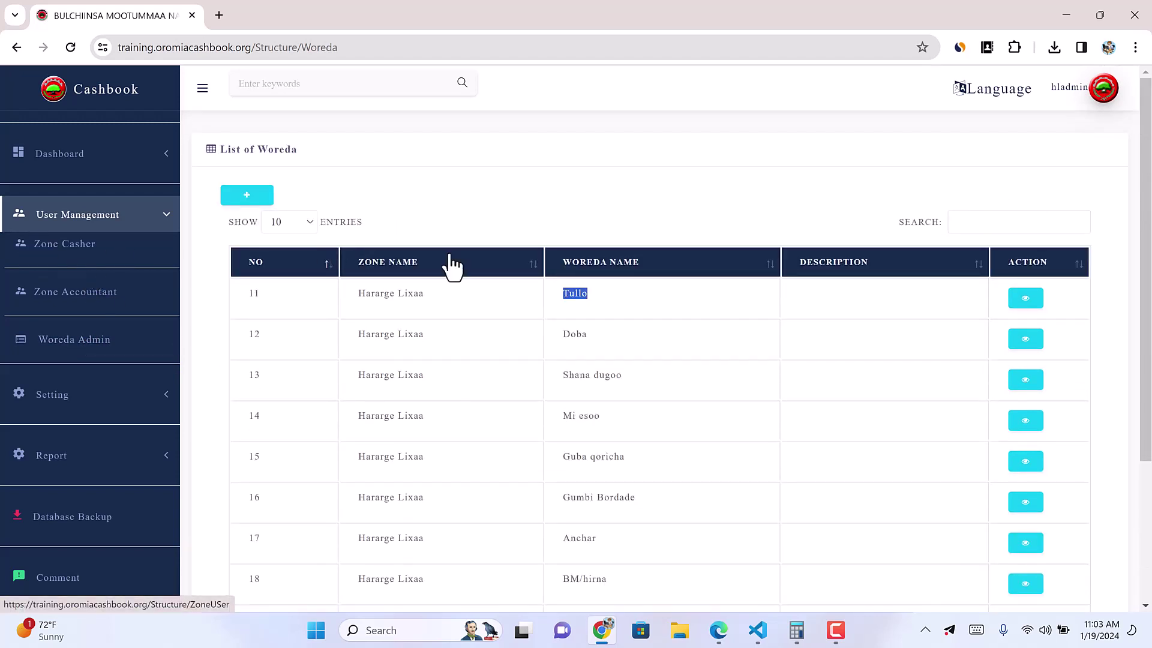
{"action": "left_click", "coordinate": [241, 198]}
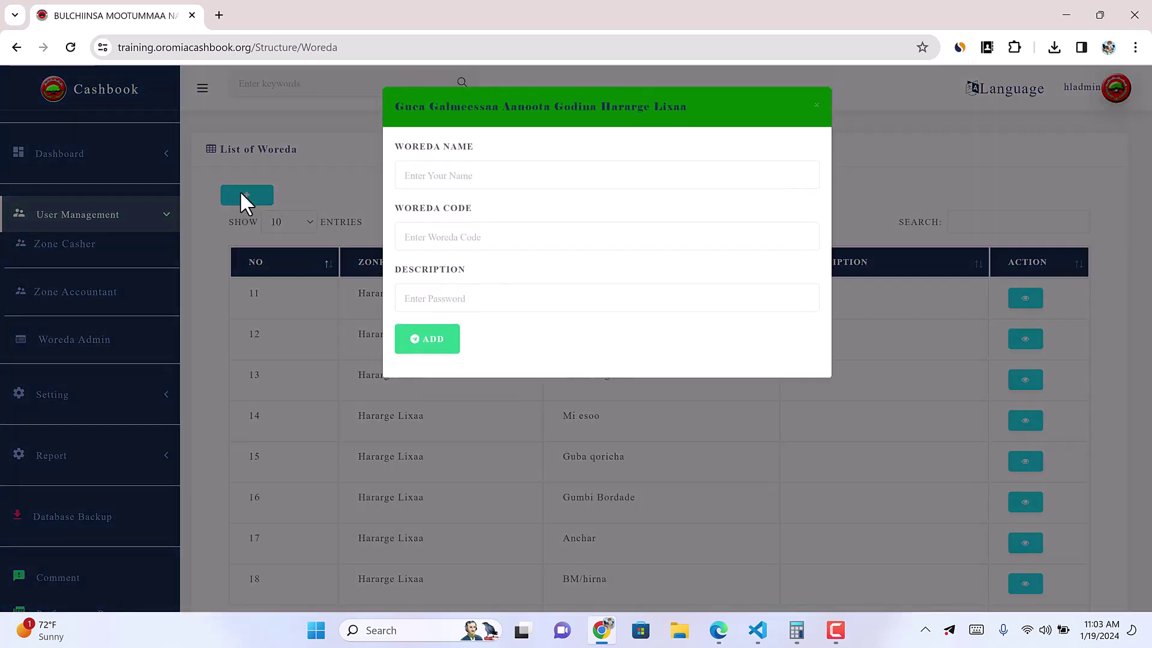
{"action": "left_click", "coordinate": [441, 176]}
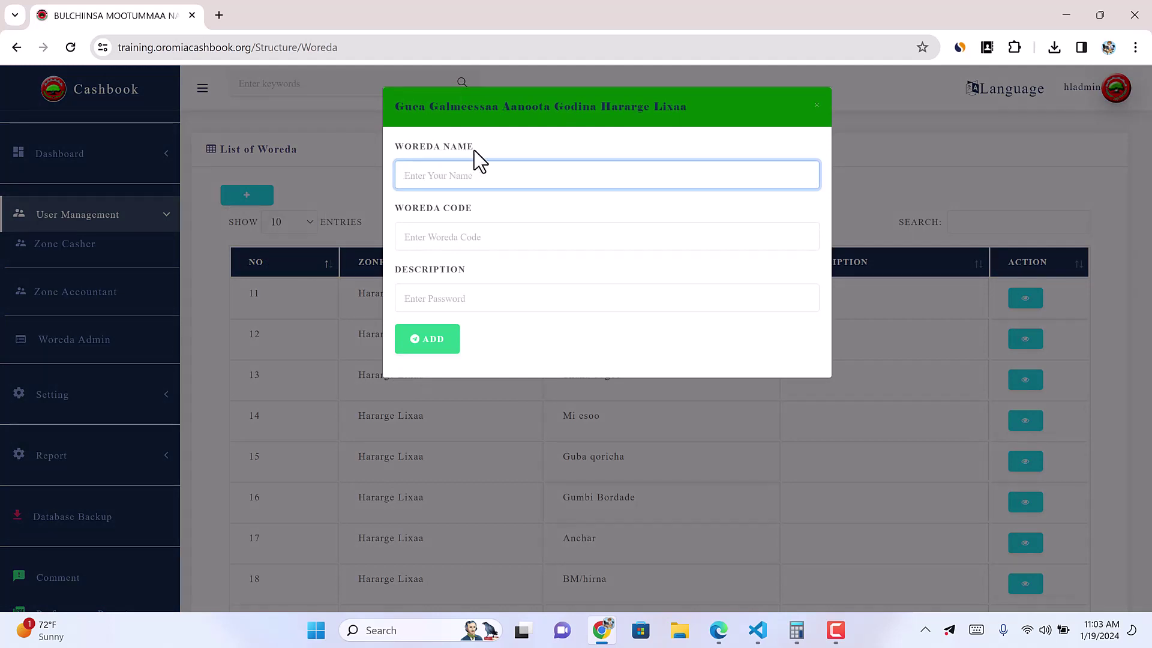
{"action": "type", "text": "AAA bb"}
{"action": "left_click", "coordinate": [439, 237]}
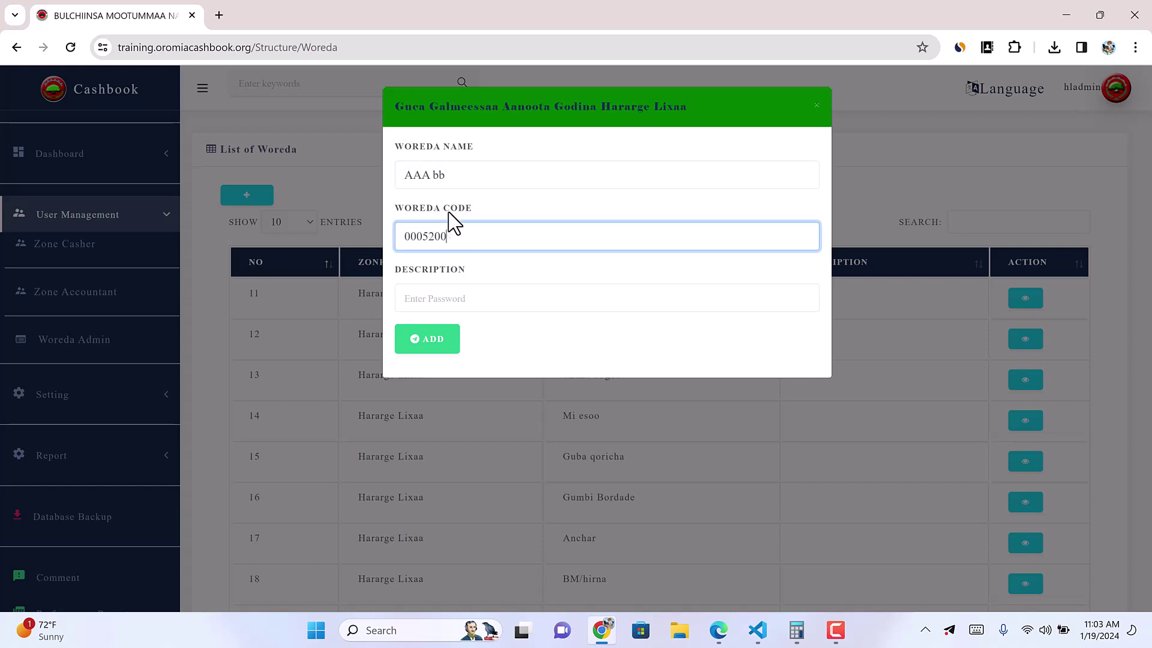
{"action": "left_click", "coordinate": [439, 297]}
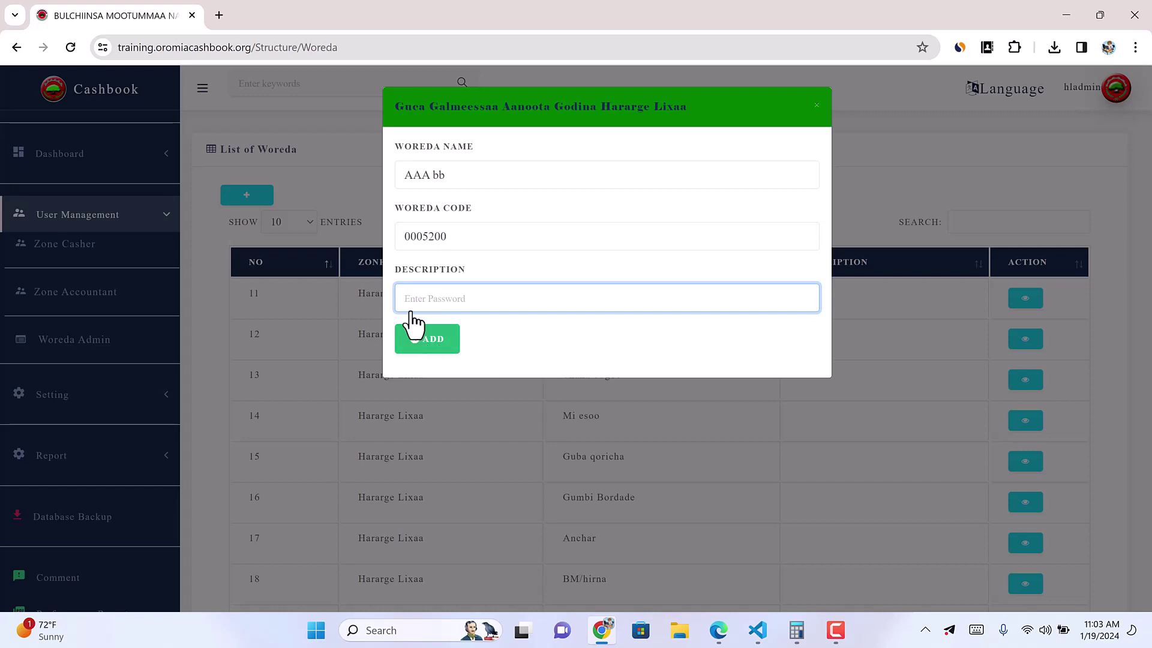
{"action": "left_click", "coordinate": [333, 165]}
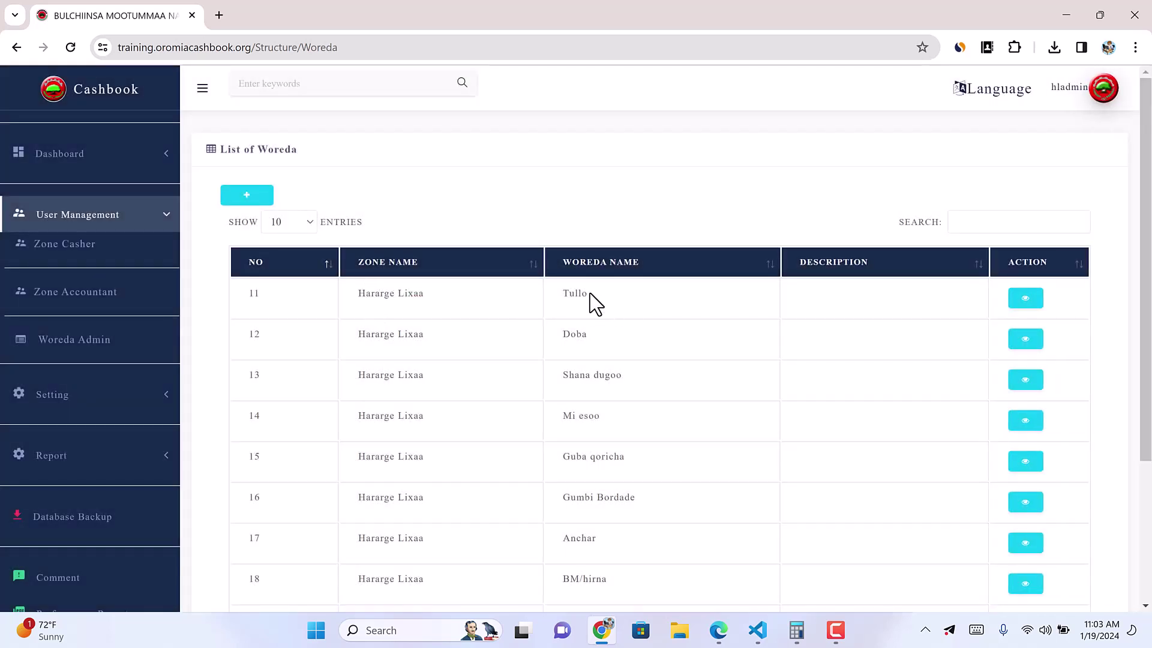
Step: Review the woreda admin table and open the form for adding a new user
{"action": "left_click_drag", "start_coordinate": [558, 292], "coordinate": [627, 304]}
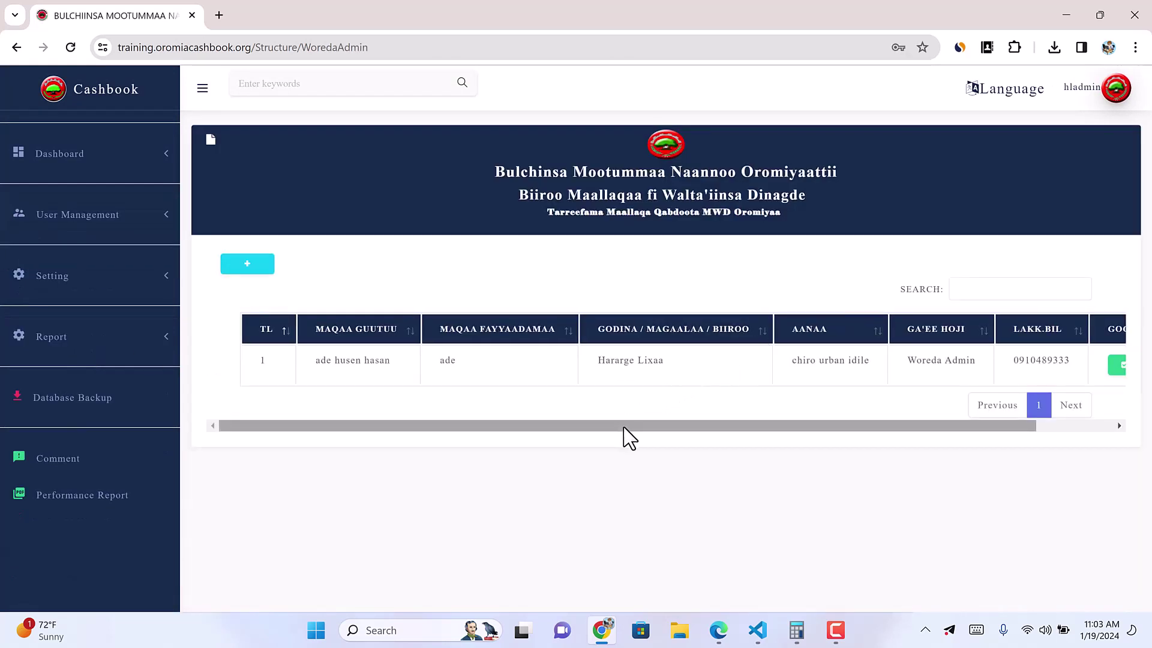
{"action": "left_click_drag", "start_coordinate": [470, 429], "coordinate": [735, 447]}
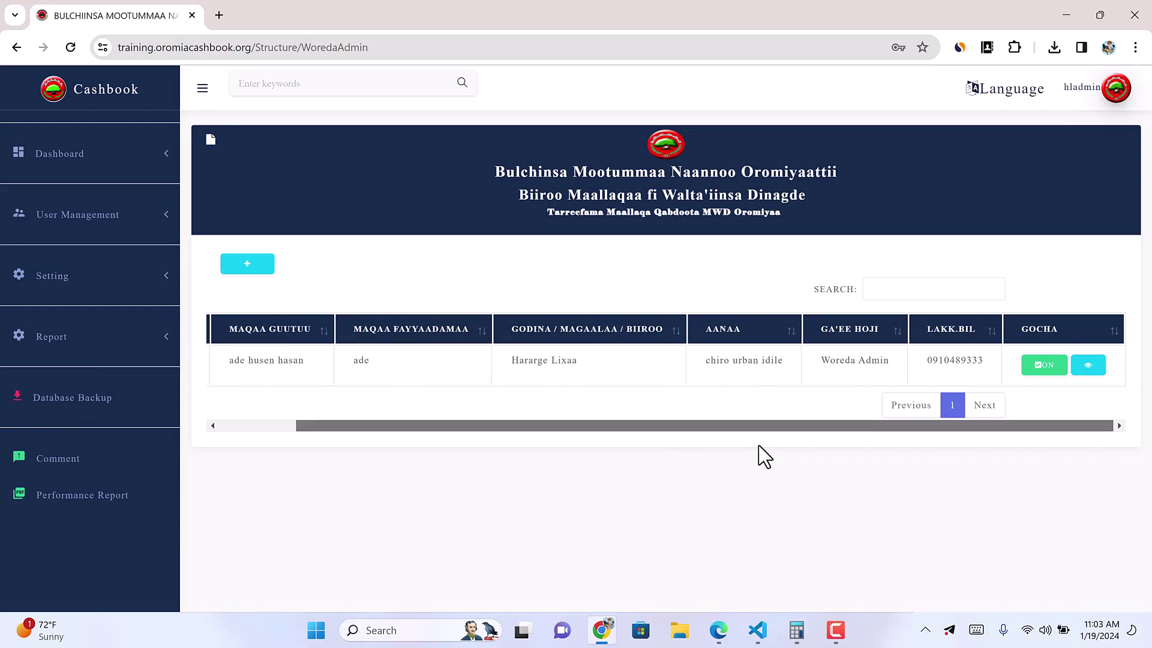
{"action": "scroll", "coordinate": [384, 361], "scroll_direction": "left", "scroll_amount": 3}
{"action": "left_click", "coordinate": [252, 265]}
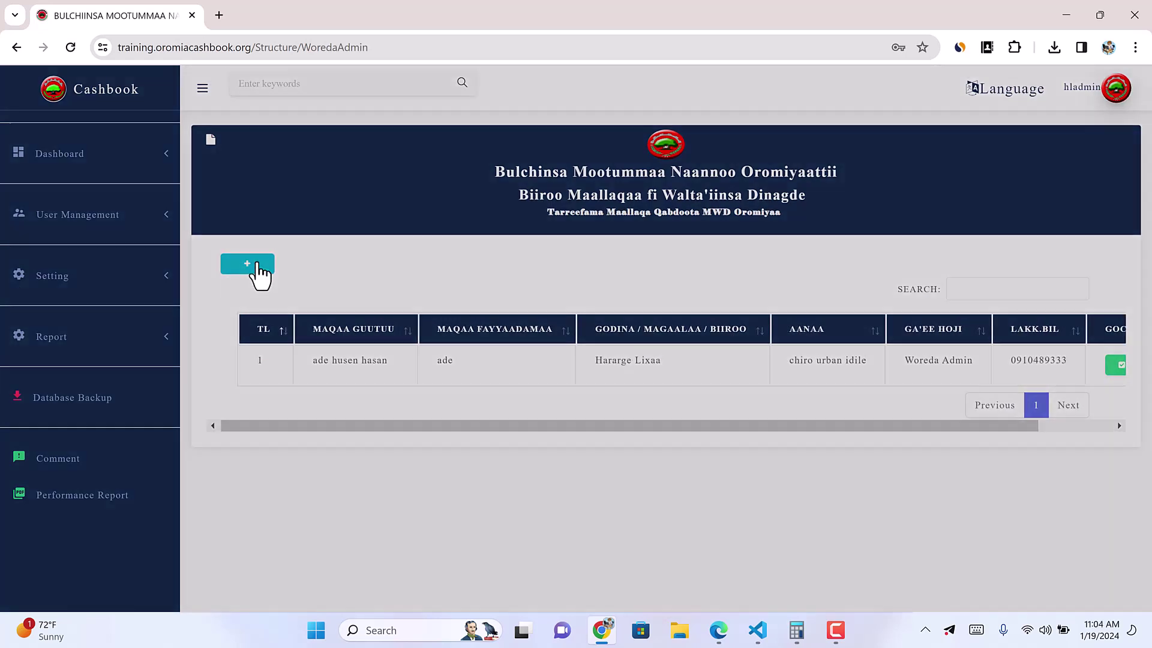
Step: Enter the new user's first, middle and last names and user name
{"action": "left_click", "coordinate": [443, 235]}
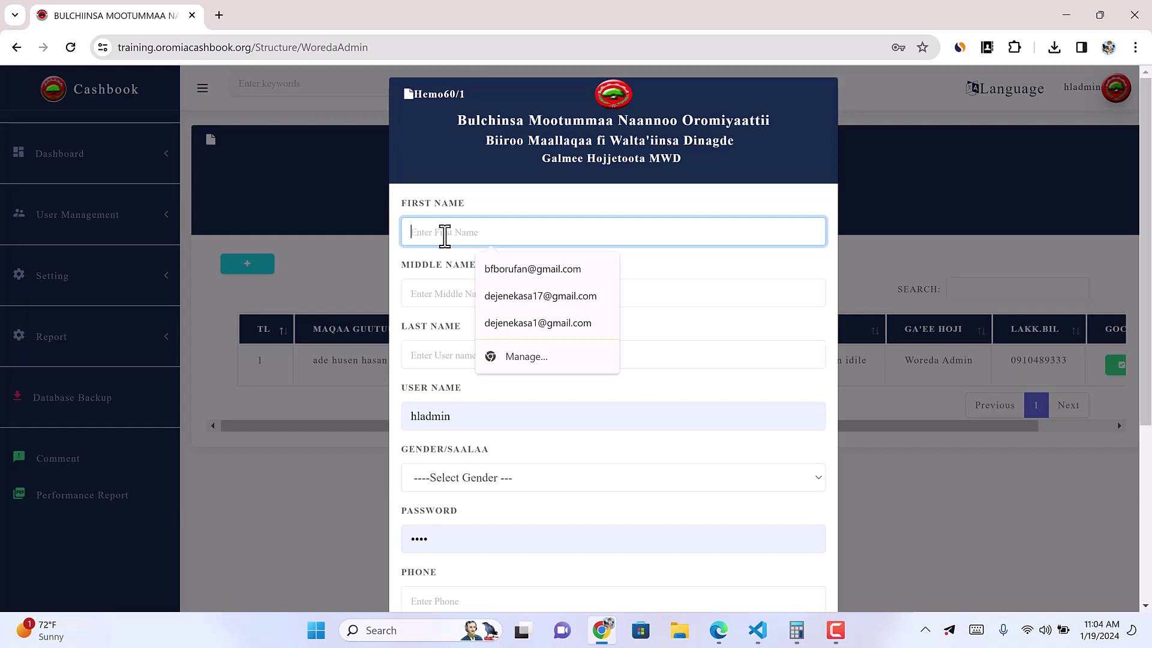
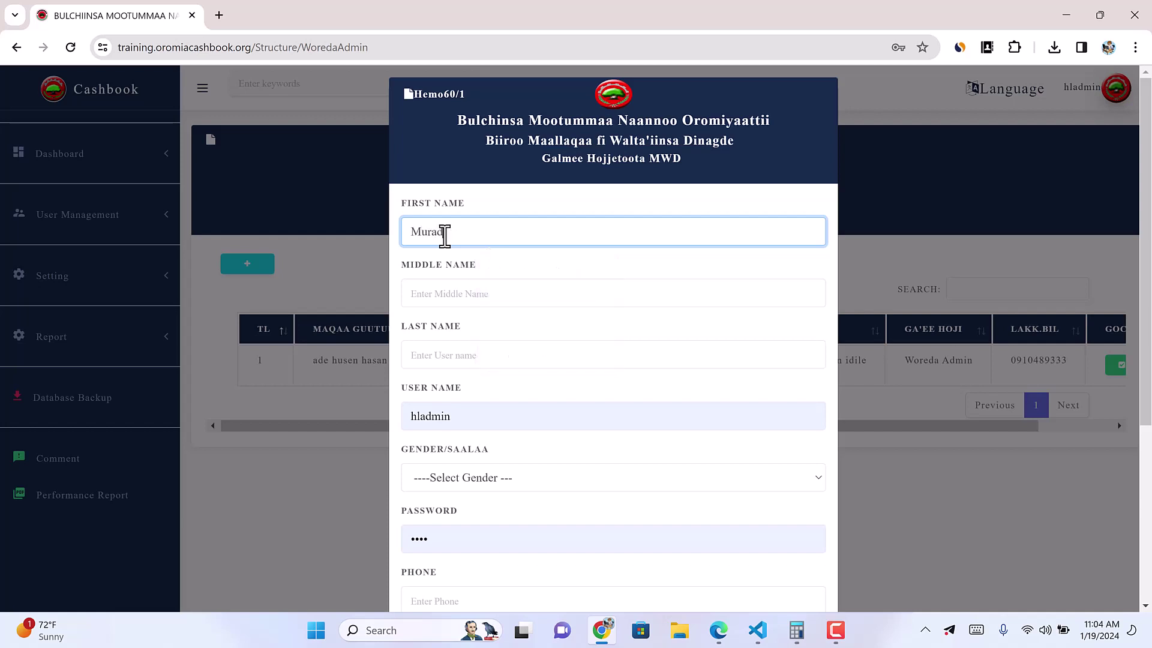
{"action": "key", "text": "Tab"}
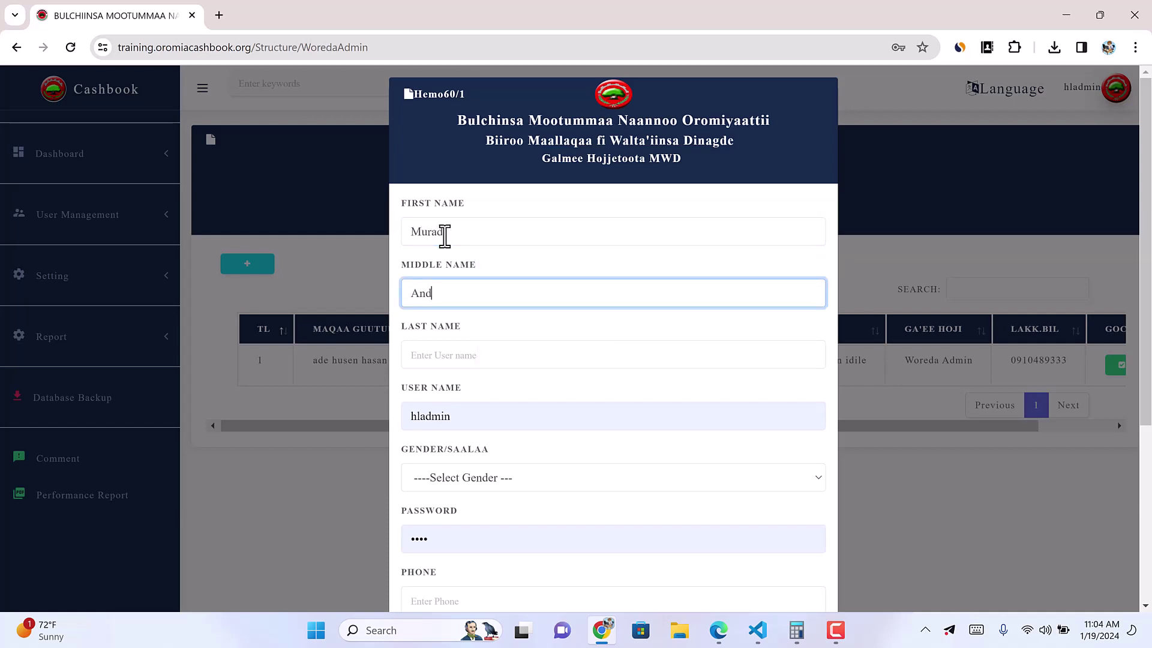
{"action": "key", "text": "Tab"}
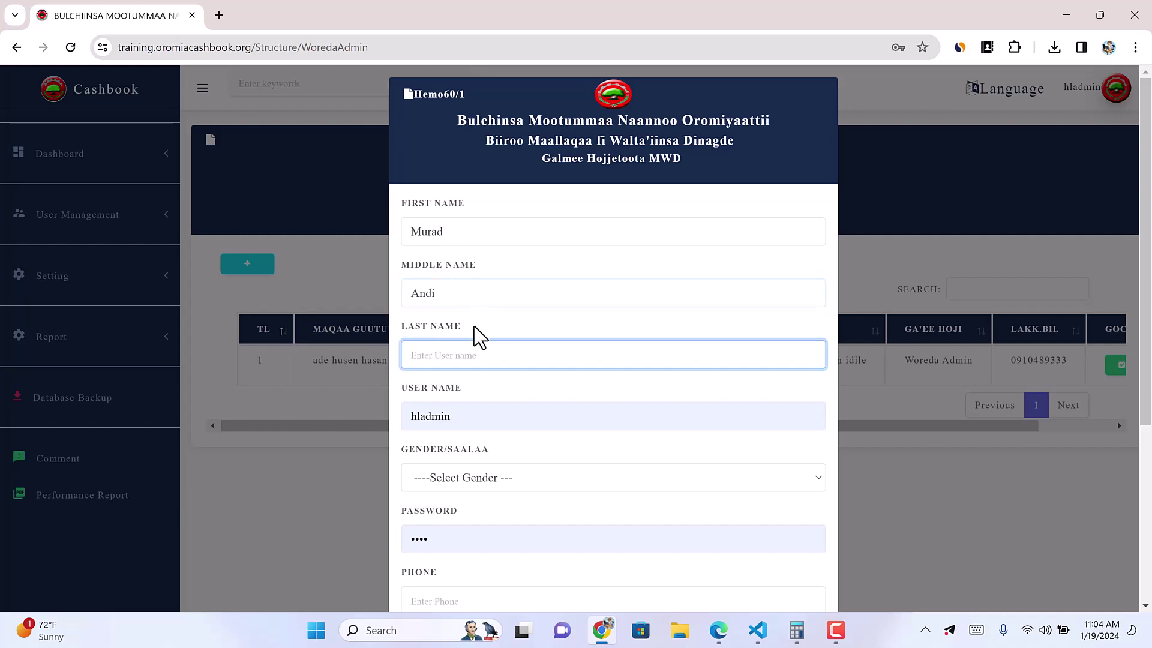
{"action": "double_click", "coordinate": [426, 294]}
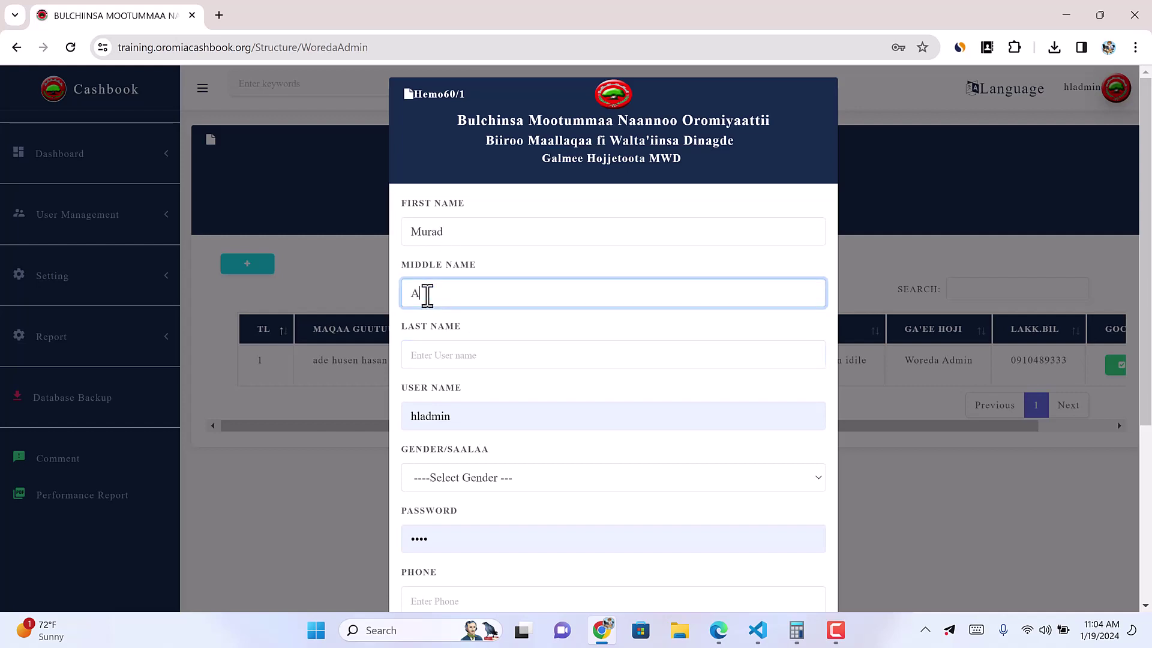
{"action": "left_click", "coordinate": [435, 357]}
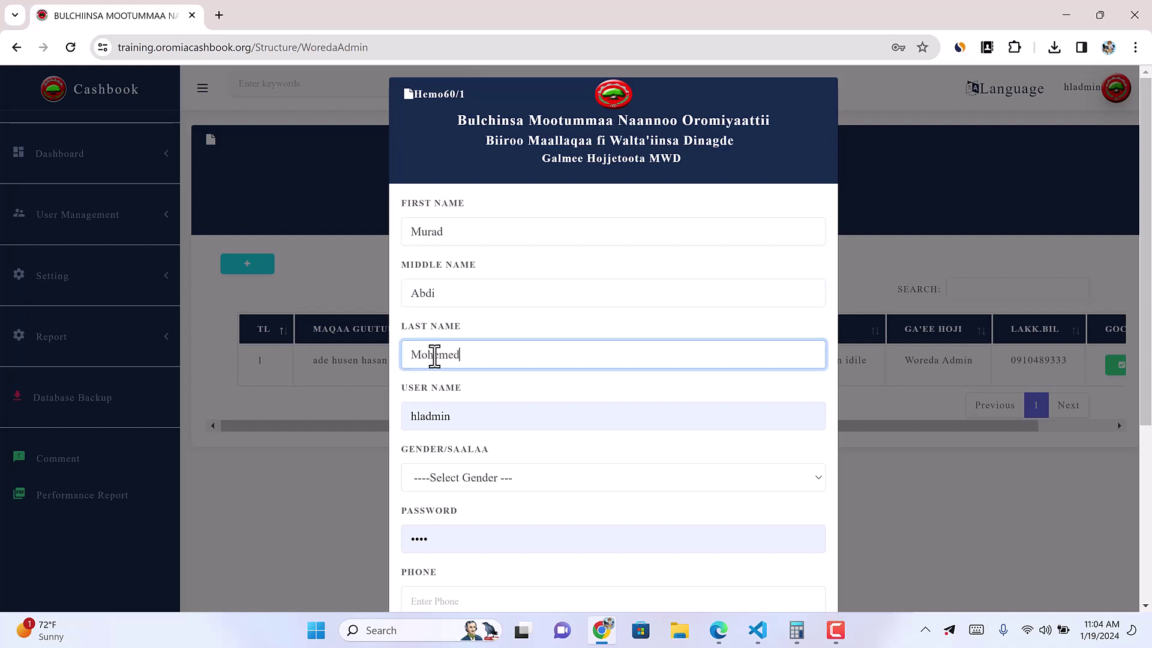
{"action": "key", "text": "Tab"}
{"action": "type", "text": "mu"}
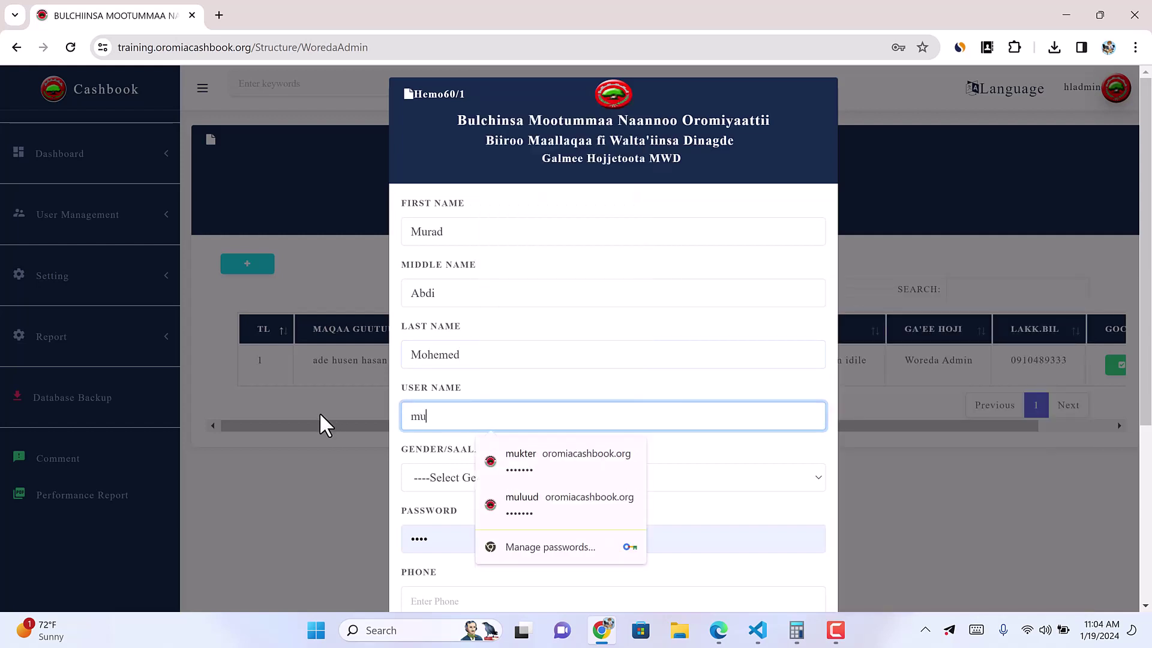
{"action": "type", "text": "rada"}
{"action": "key", "text": "ctrl+a"}
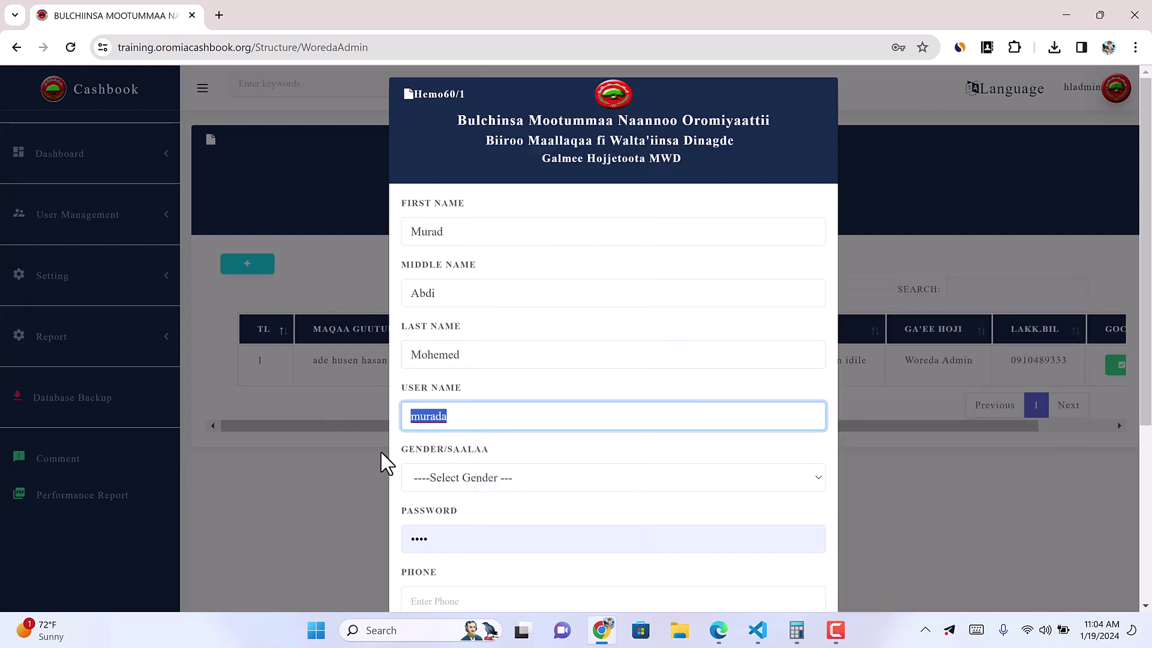
Step: Set gender to Male and fill in the password, phone number and email address
{"action": "left_click", "coordinate": [493, 477]}
{"action": "left_click", "coordinate": [413, 517]}
{"action": "key", "text": "Tab"}
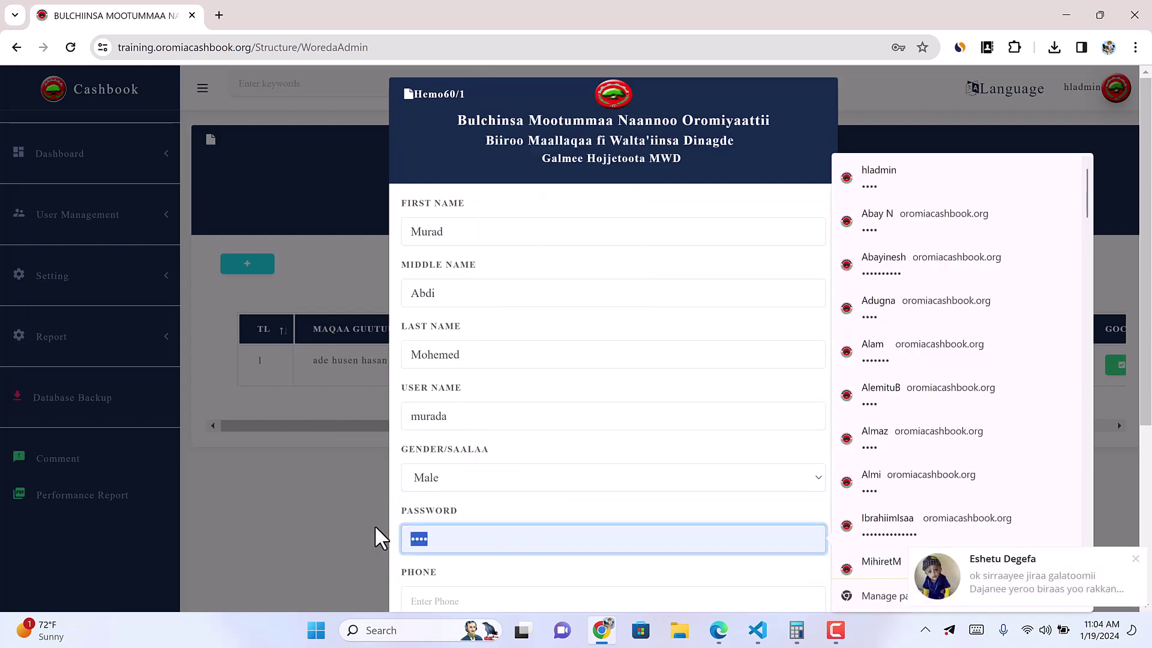
{"action": "type", "text": "1234"}
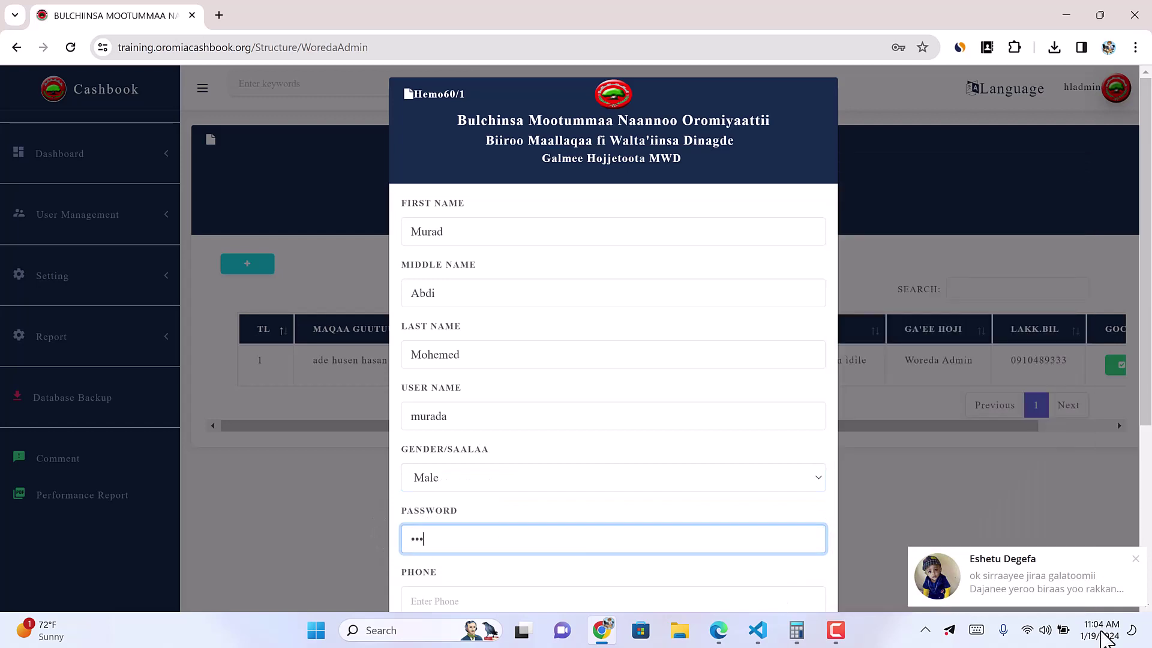
{"action": "left_click", "coordinate": [1132, 561]}
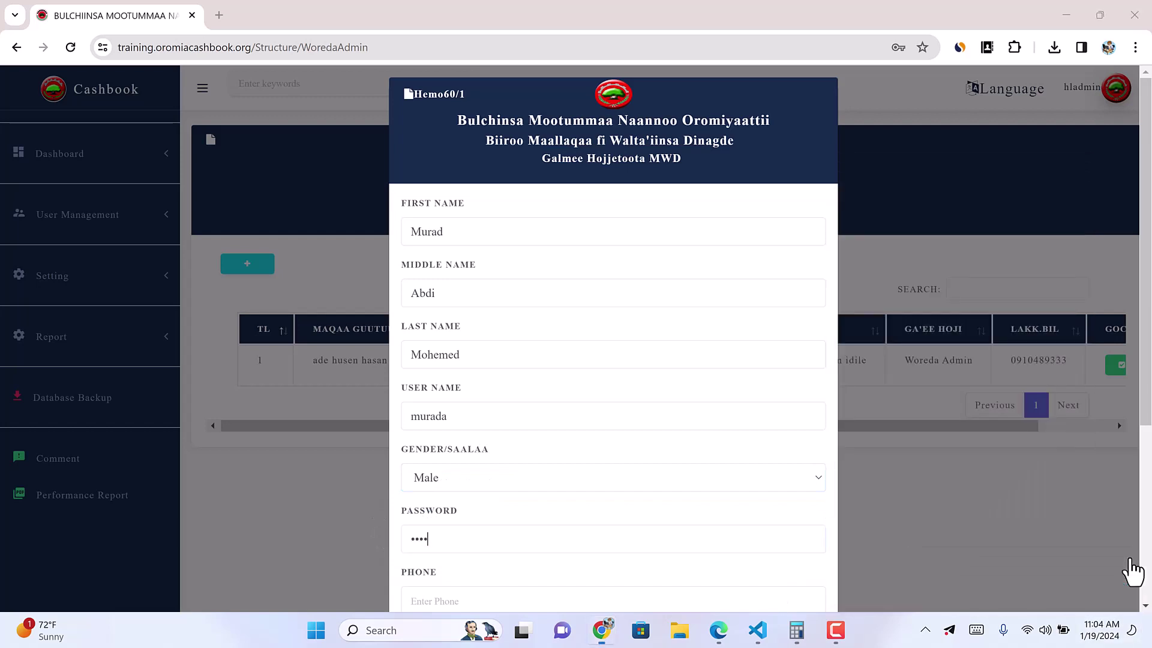
{"action": "left_click", "coordinate": [436, 600]}
{"action": "scroll", "coordinate": [510, 591], "scroll_direction": "down", "scroll_amount": 2}
{"action": "scroll", "coordinate": [515, 590], "scroll_direction": "down", "scroll_amount": 2}
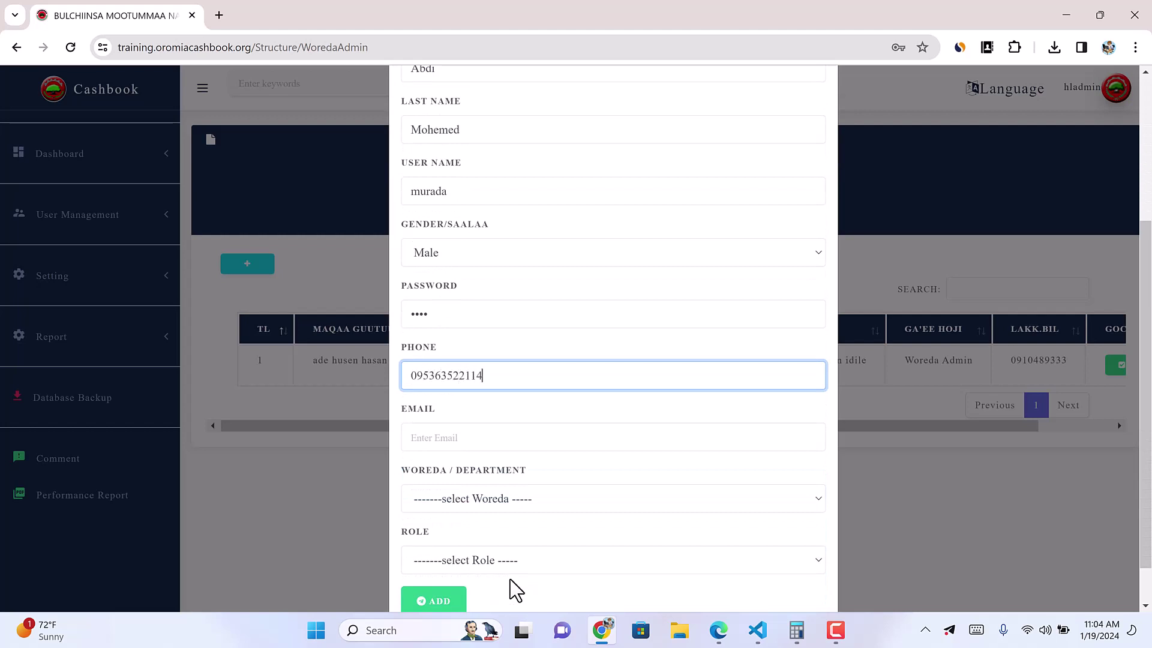
{"action": "left_click", "coordinate": [423, 444]}
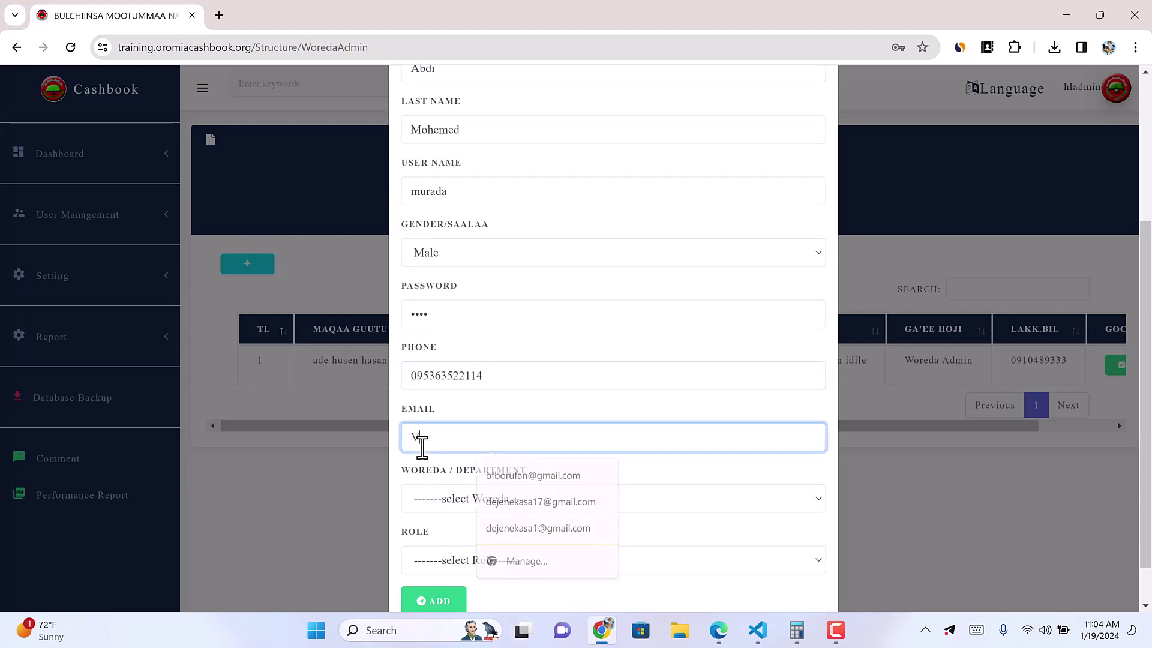
{"action": "type", "text": "V"}
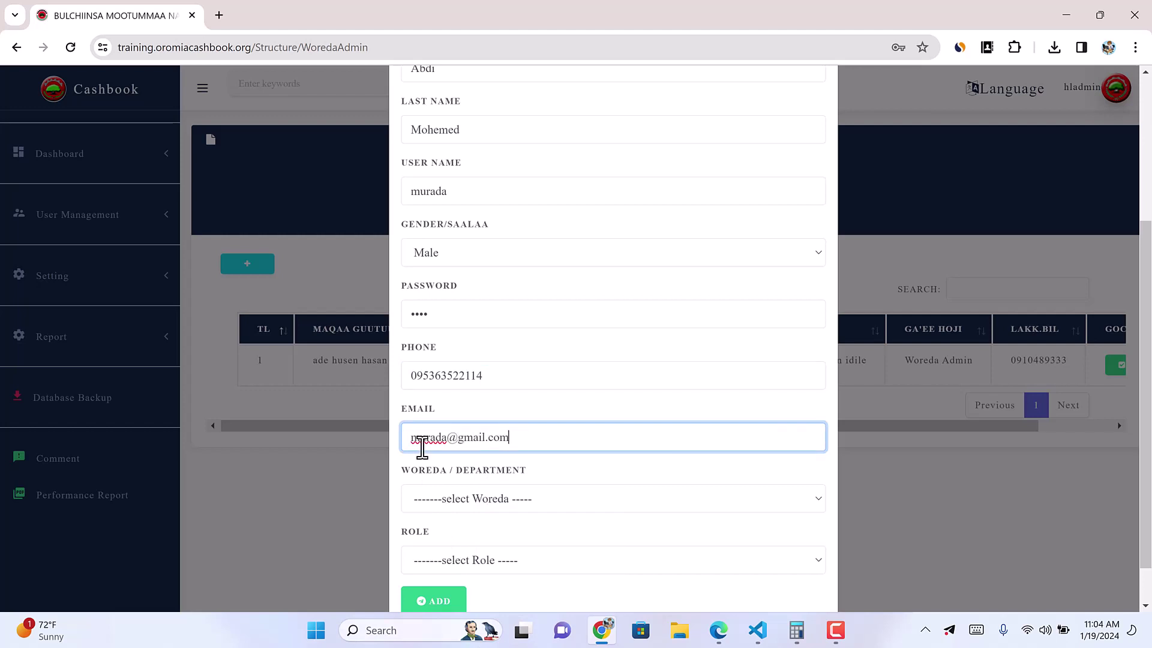
Step: Assign woreda Odda bultum and role Woreda Admin, then add the user
{"action": "left_click", "coordinate": [480, 505]}
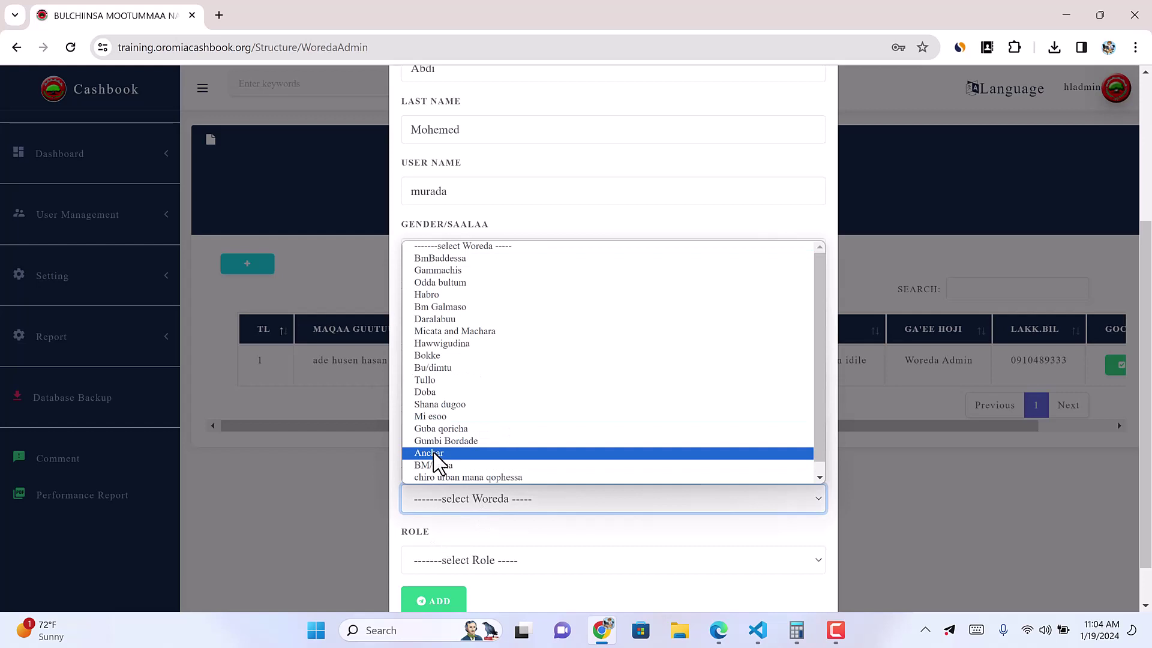
{"action": "left_click", "coordinate": [448, 283]}
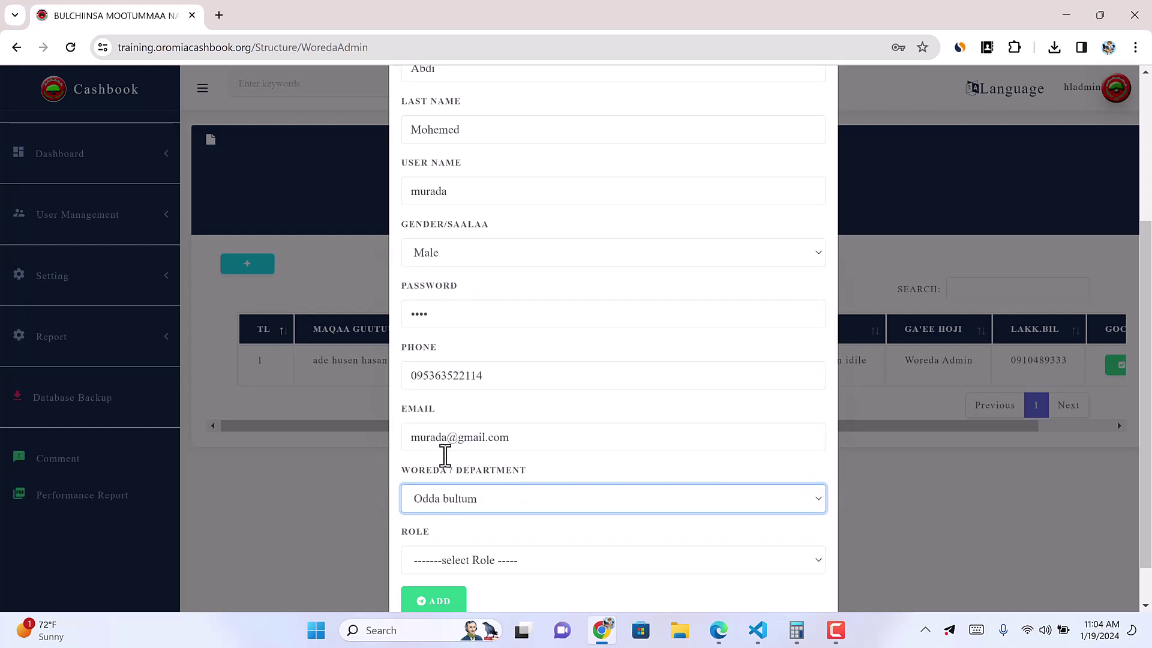
{"action": "left_click", "coordinate": [460, 562]}
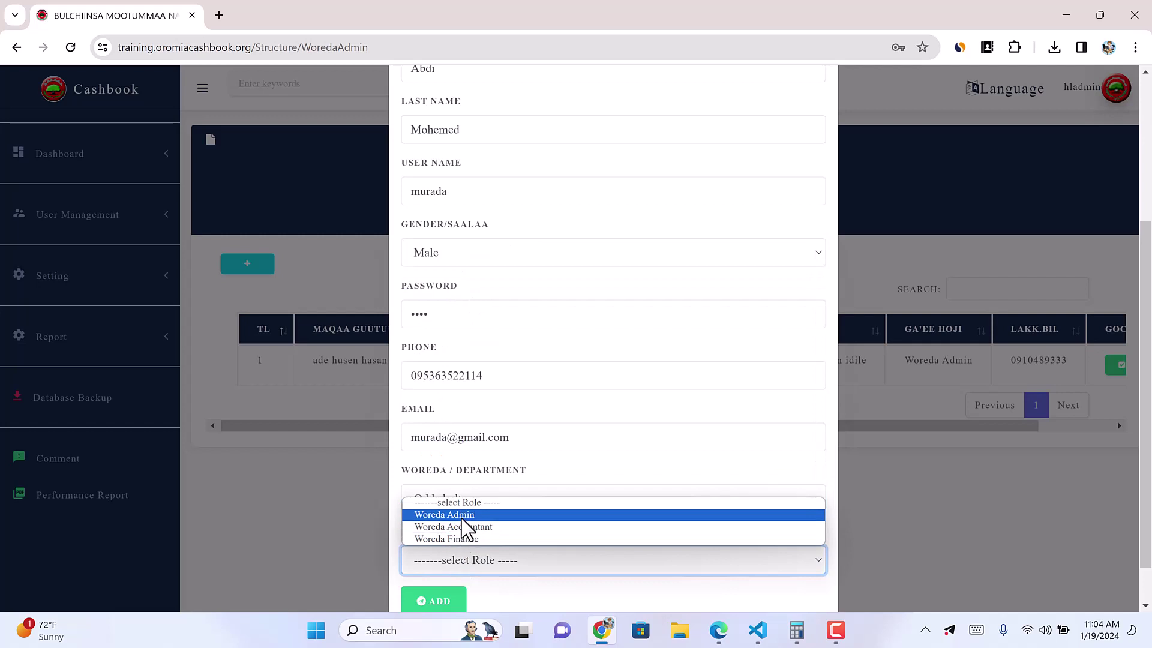
{"action": "left_click", "coordinate": [462, 517]}
{"action": "scroll", "coordinate": [456, 564], "scroll_direction": "down", "scroll_amount": 1}
{"action": "left_click", "coordinate": [442, 554]}
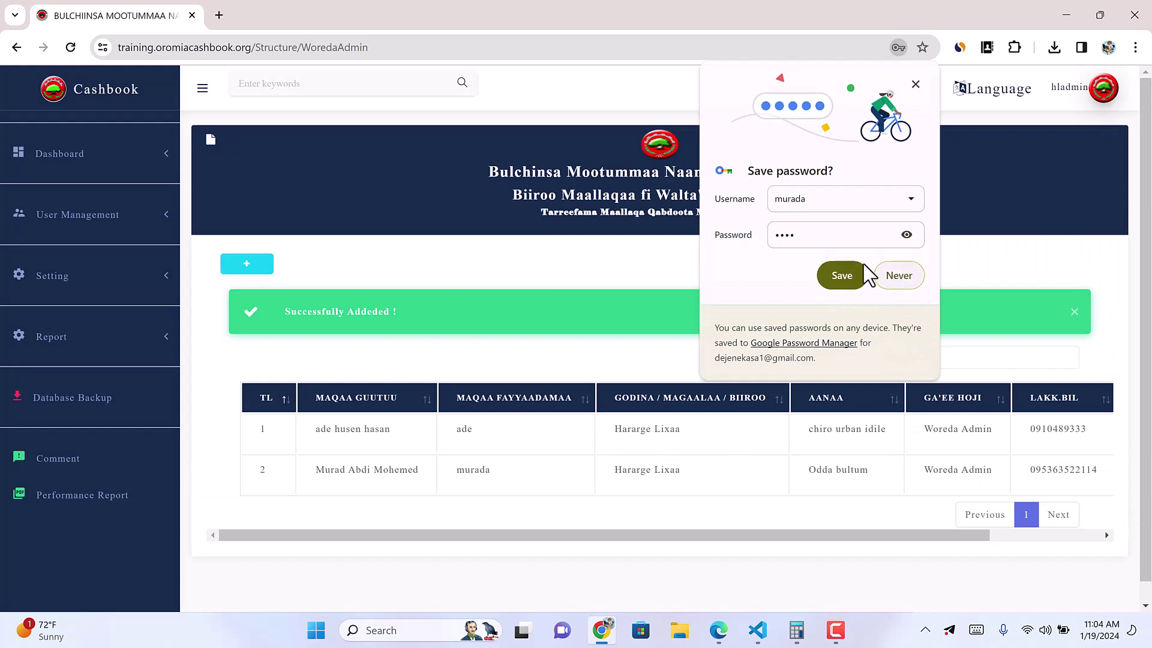
Step: Dismiss Chrome's save-password prompt and scroll across the users table
{"action": "double_click", "coordinate": [784, 198]}
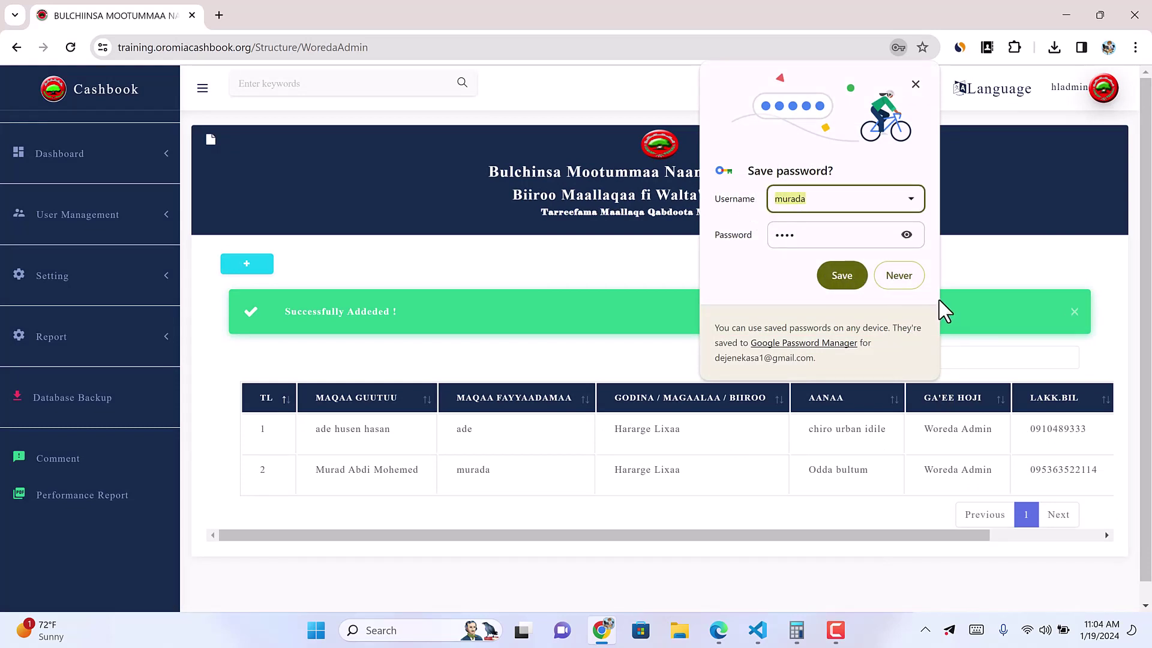
{"action": "left_click", "coordinate": [898, 276]}
{"action": "left_click_drag", "start_coordinate": [851, 535], "coordinate": [1024, 535]}
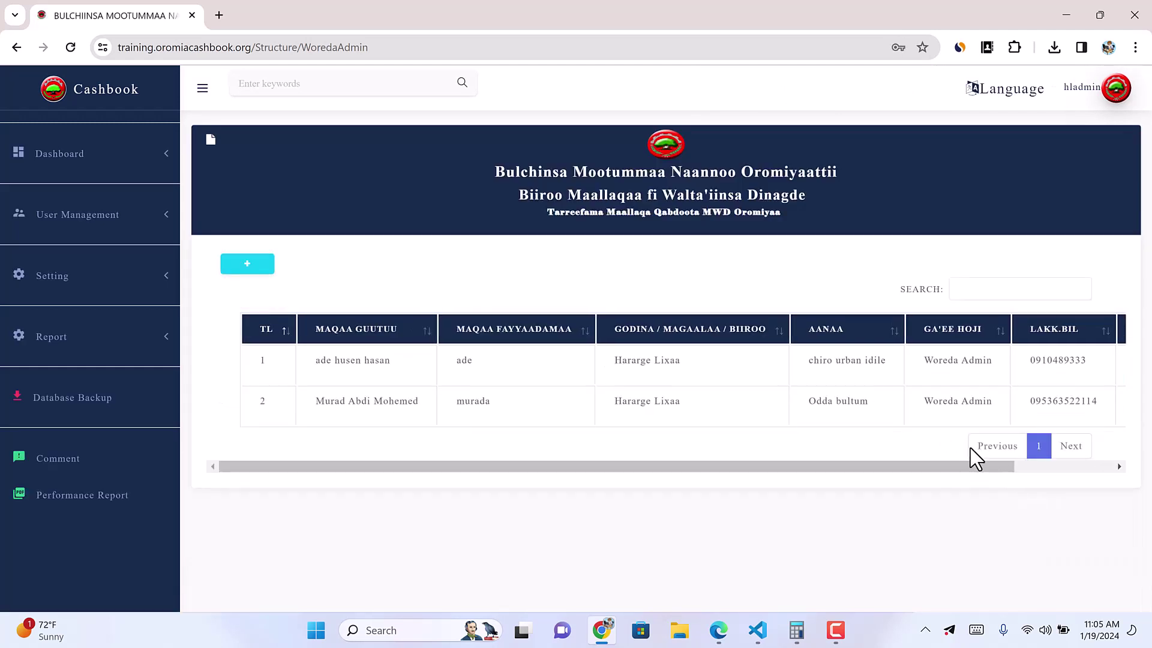
{"action": "left_click_drag", "start_coordinate": [966, 468], "coordinate": [1150, 499]}
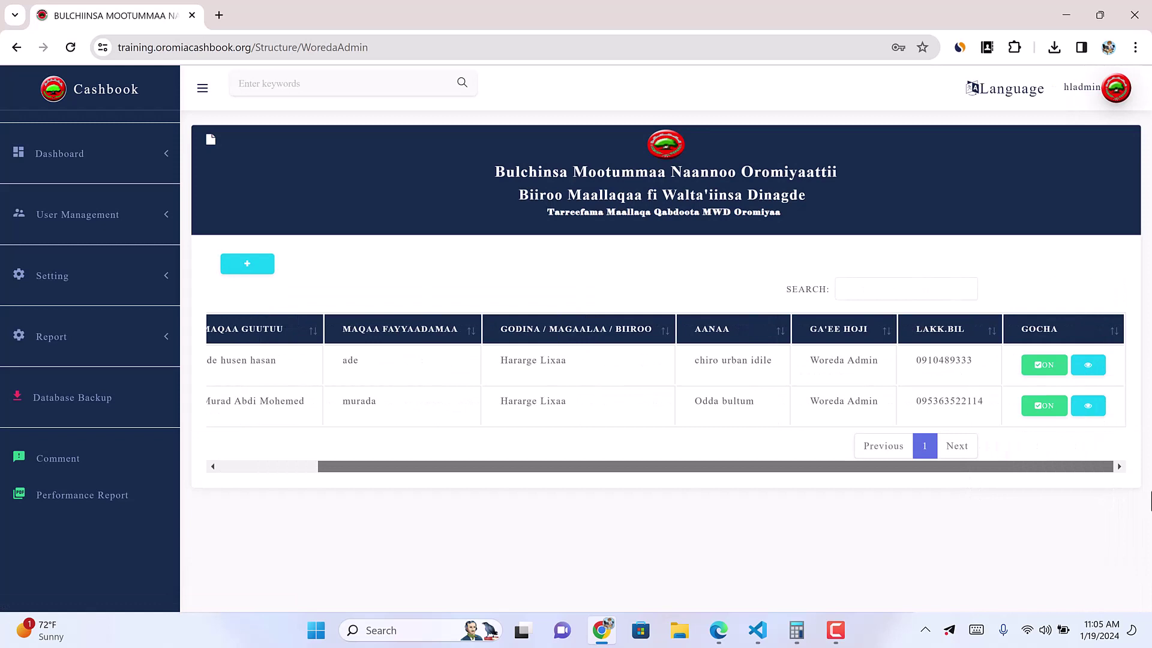
{"action": "left_click_drag", "start_coordinate": [1001, 466], "coordinate": [901, 467]}
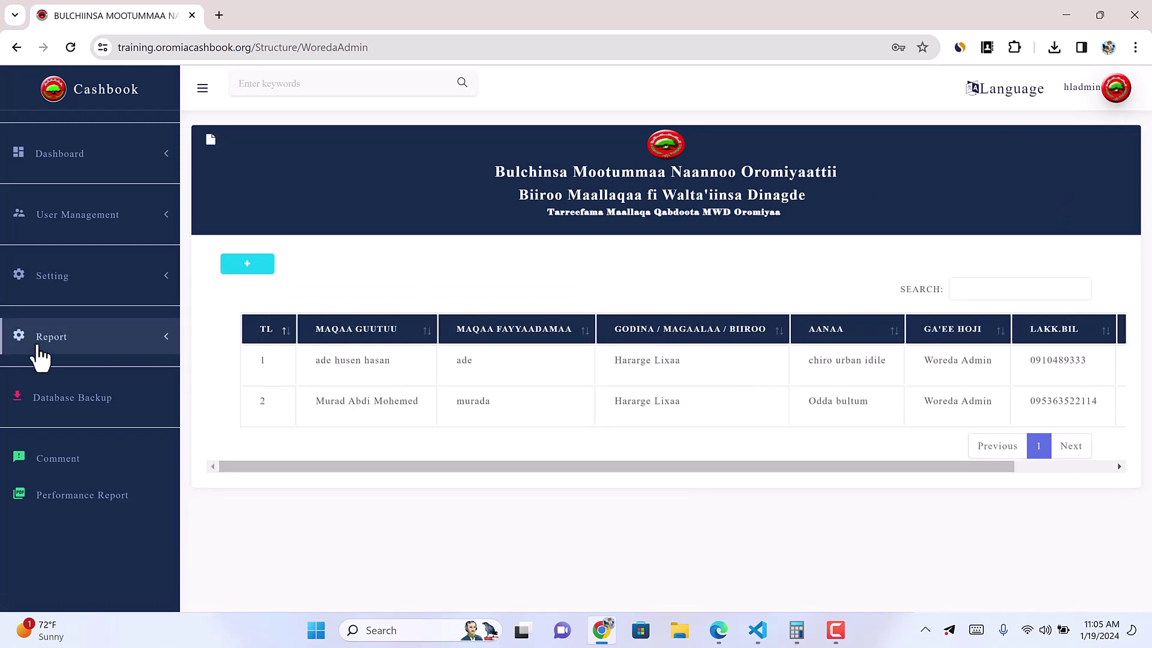
Step: Reopen the Woreda Admin list and check the new Odda bultum admin in row 2
{"action": "left_click", "coordinate": [155, 280]}
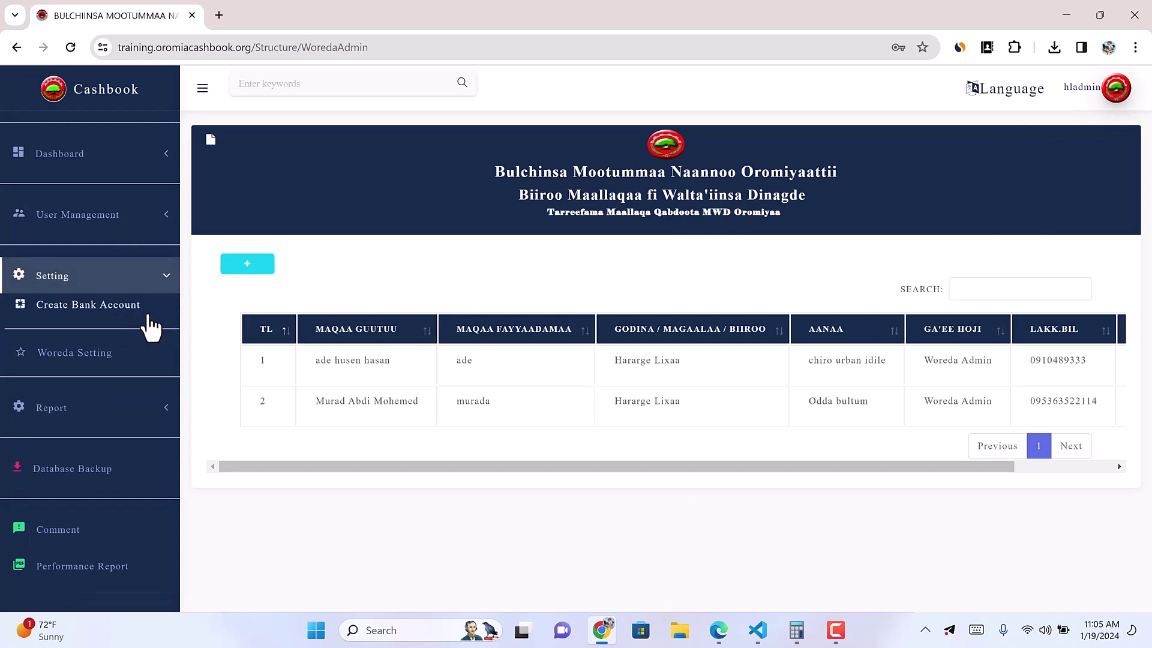
{"action": "left_click", "coordinate": [162, 221]}
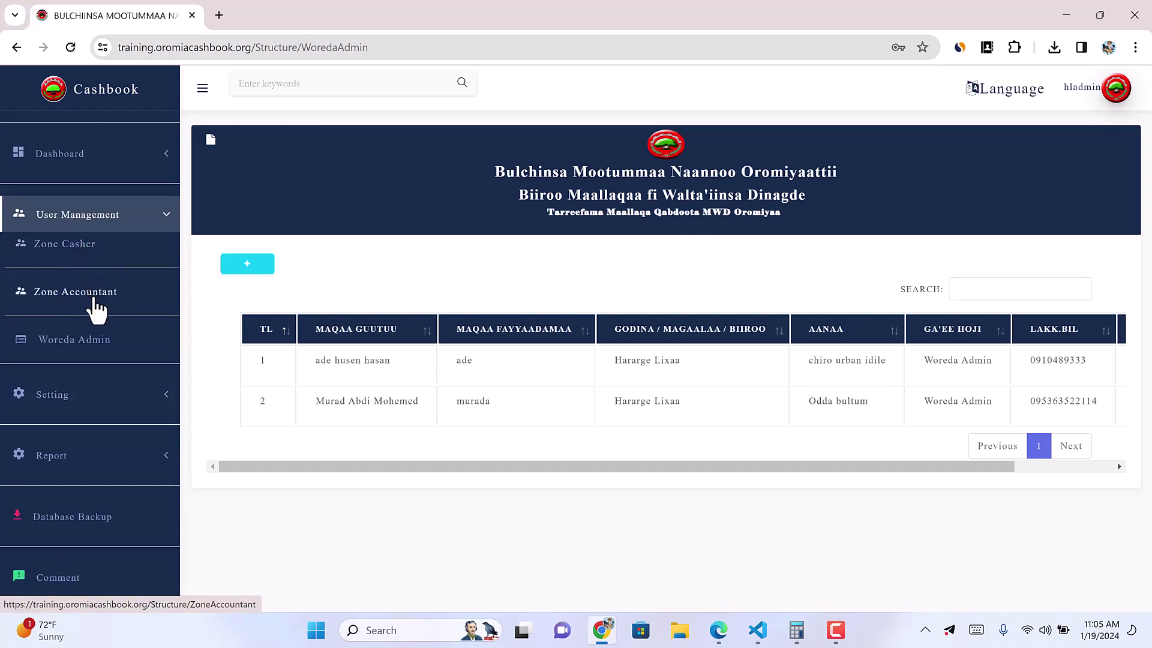
{"action": "left_click", "coordinate": [94, 345]}
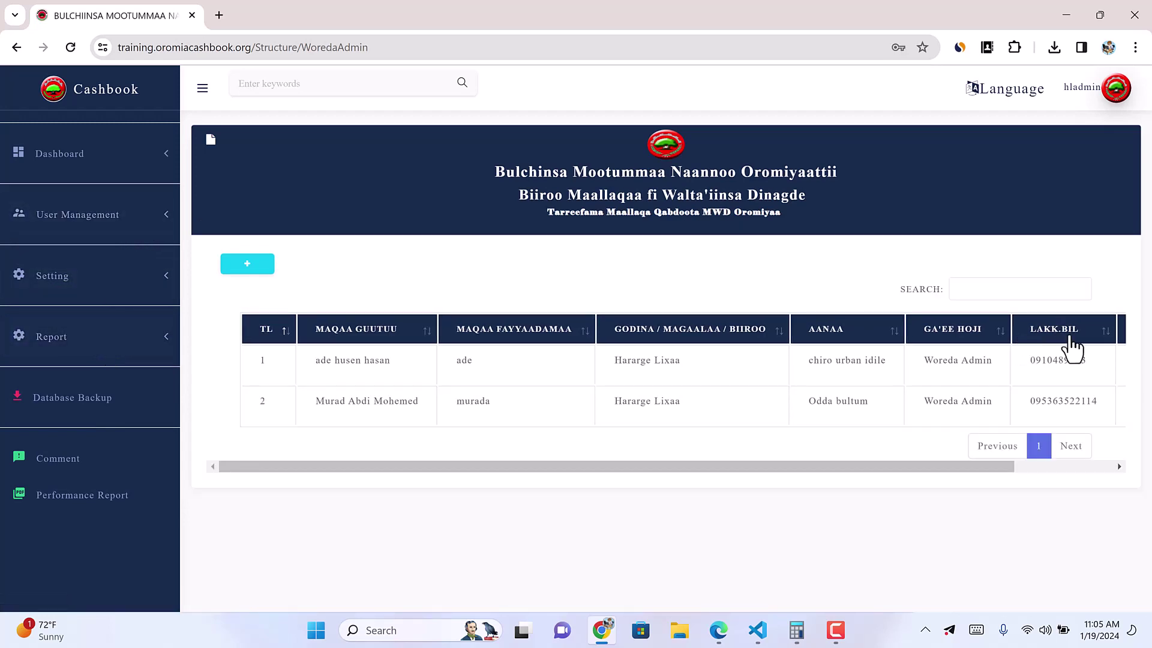
{"action": "left_click_drag", "start_coordinate": [969, 472], "coordinate": [471, 411]}
{"action": "double_click", "coordinate": [468, 401]}
{"action": "key", "text": "ctrl+c"}
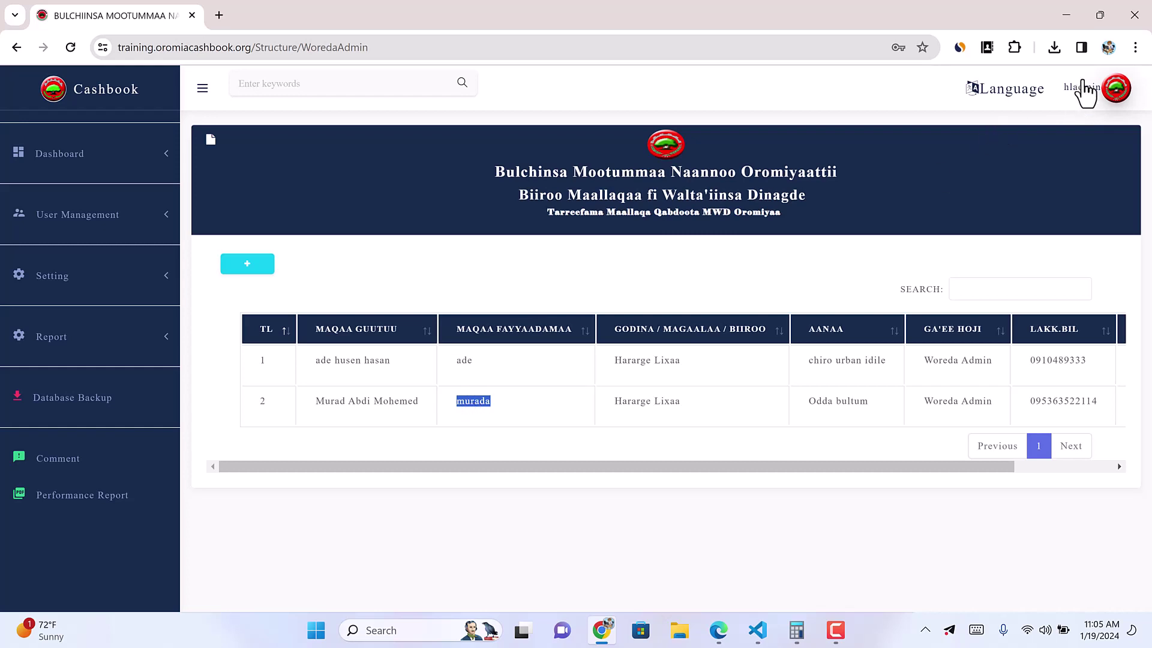
{"action": "left_click", "coordinate": [1105, 90]}
Step: Log out and sign in as the new Odda bultum woreda admin with its username and password
{"action": "left_click", "coordinate": [999, 257]}
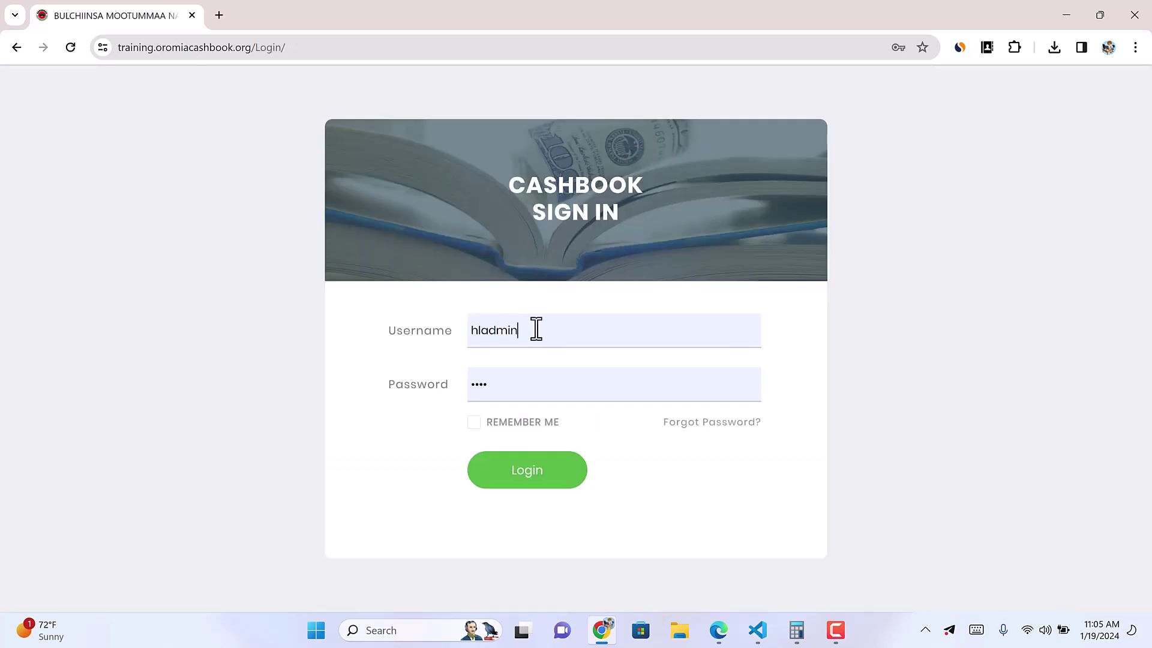
{"action": "double_click", "coordinate": [535, 329]}
{"action": "key", "text": "ctrl+v"}
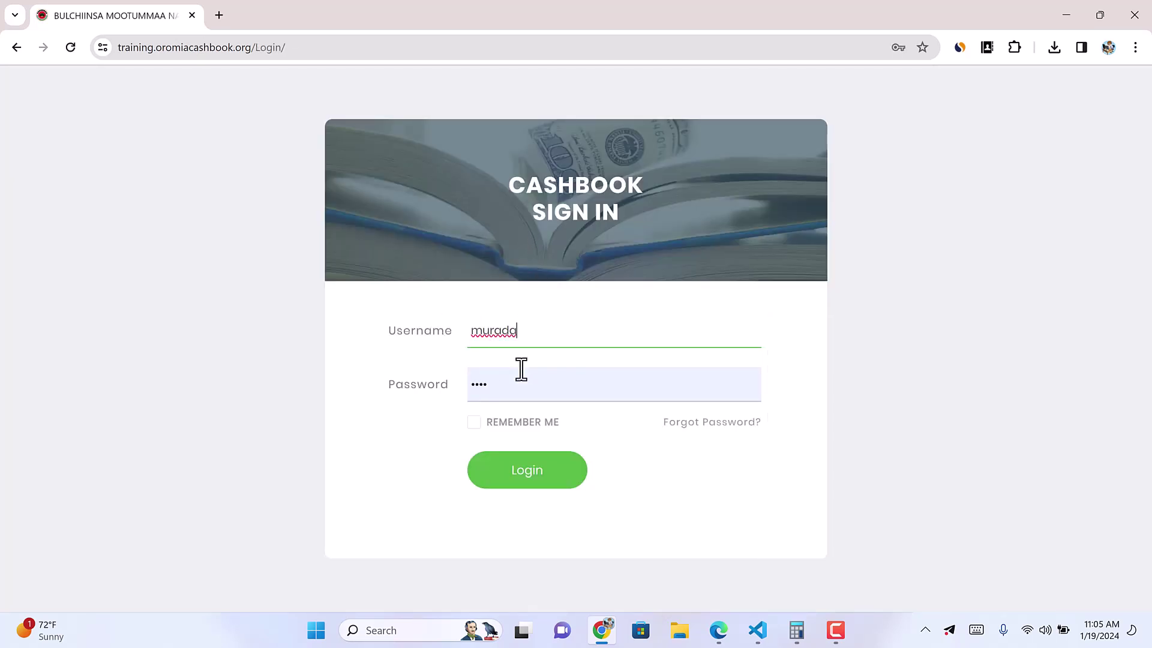
{"action": "key", "text": "Tab"}
{"action": "key", "text": "BackSpace"}
{"action": "type", "text": "1234"}
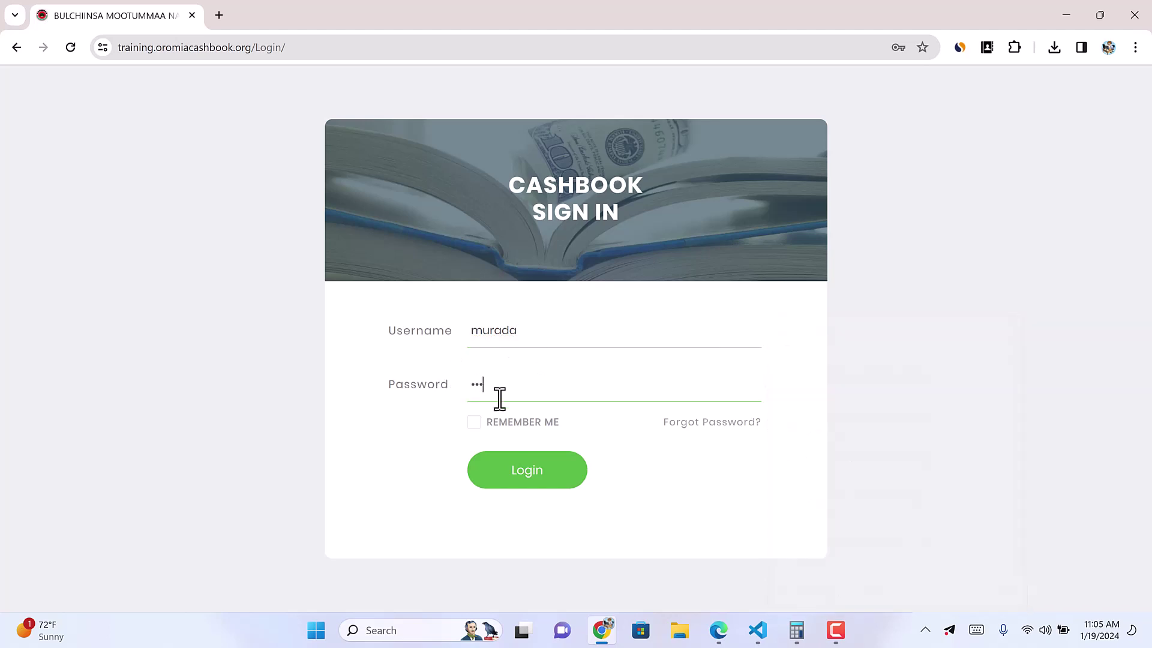
{"action": "left_click", "coordinate": [536, 471]}
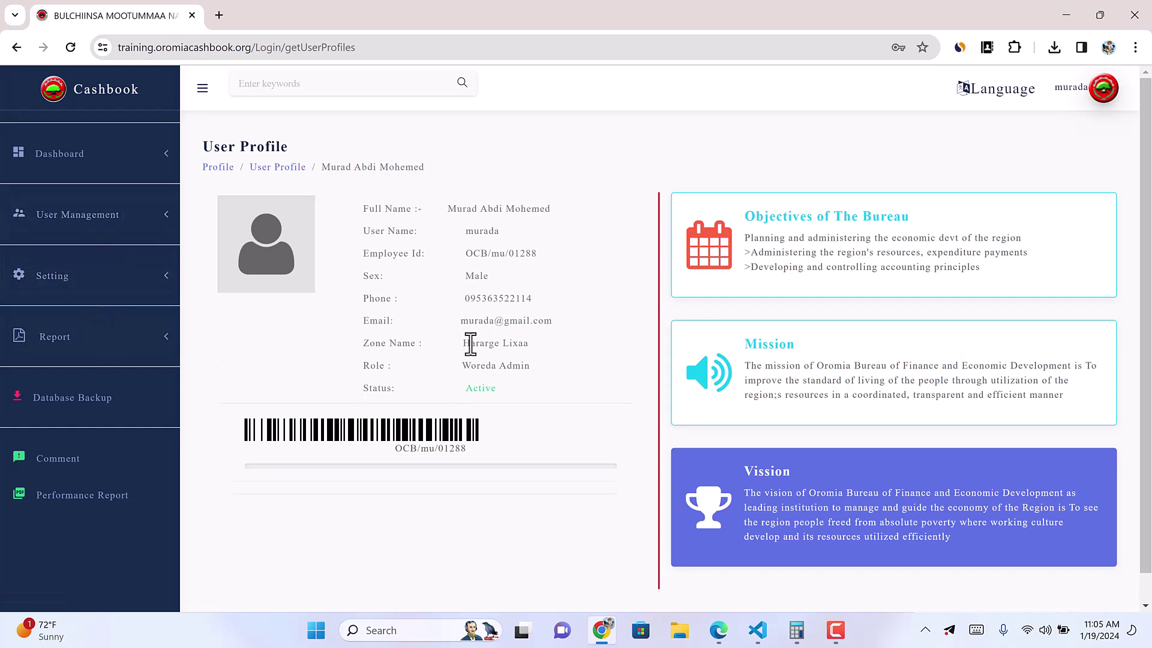
Step: Check the profile's Woreda Admin role and Hararge Lixaa zone, browsing the sidebar menus
{"action": "left_click_drag", "start_coordinate": [464, 365], "coordinate": [531, 365]}
{"action": "left_click_drag", "start_coordinate": [462, 343], "coordinate": [538, 343]}
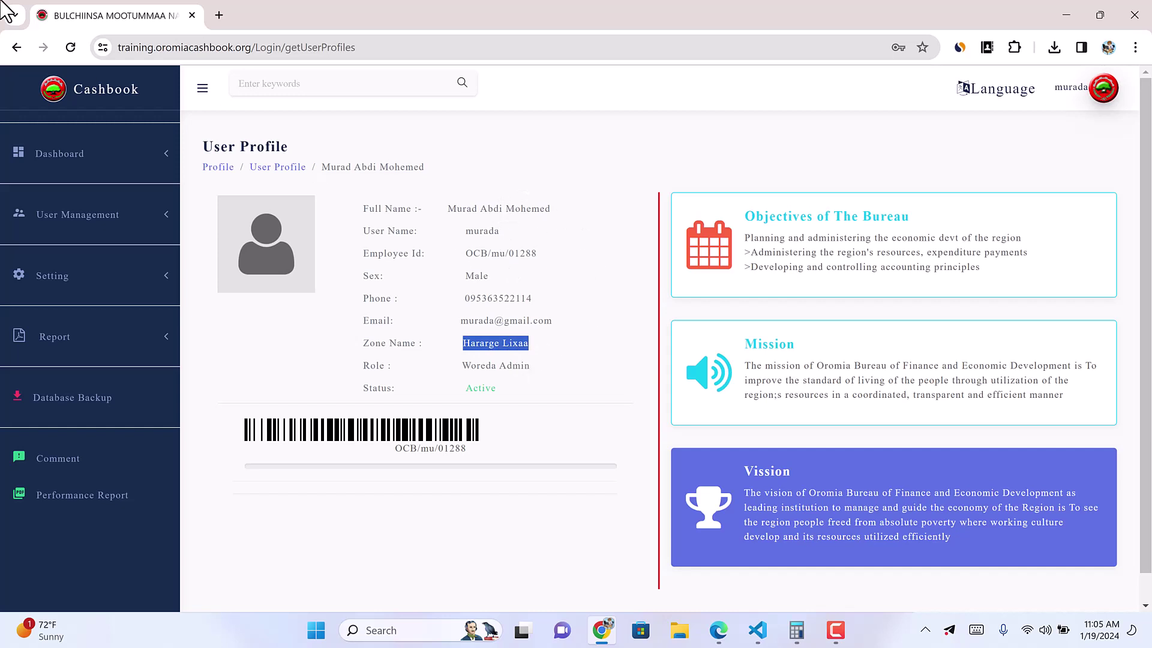
{"action": "left_click", "coordinate": [105, 218]}
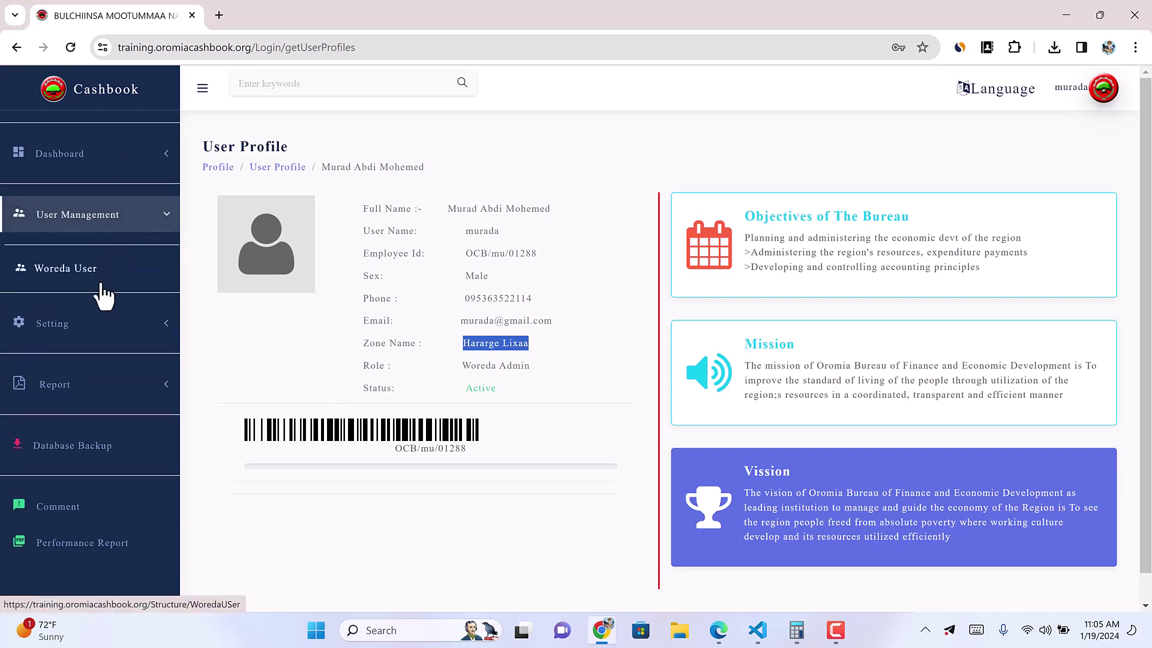
{"action": "left_click", "coordinate": [77, 325]}
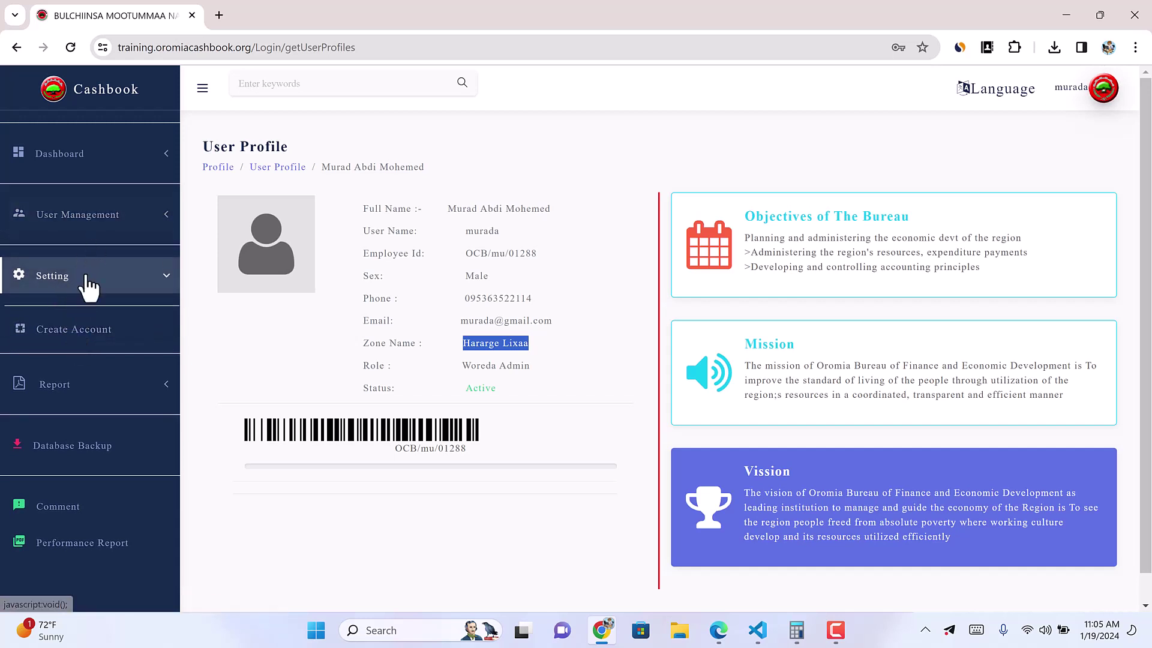
{"action": "left_click", "coordinate": [89, 277]}
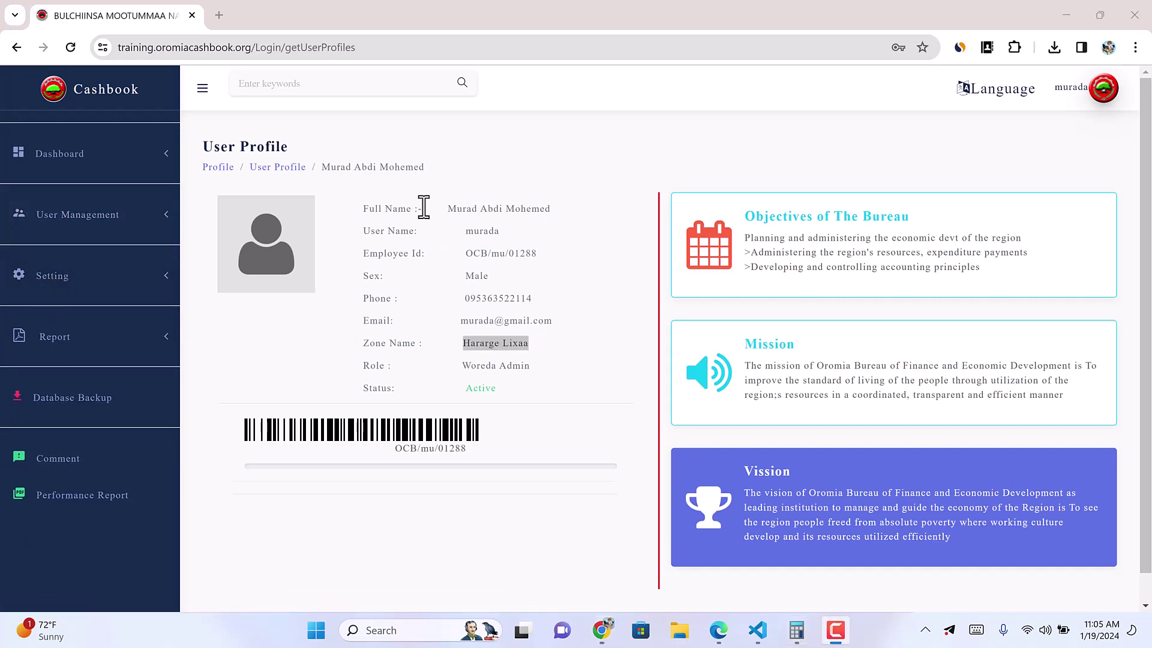
{"action": "left_click", "coordinate": [559, 97]}
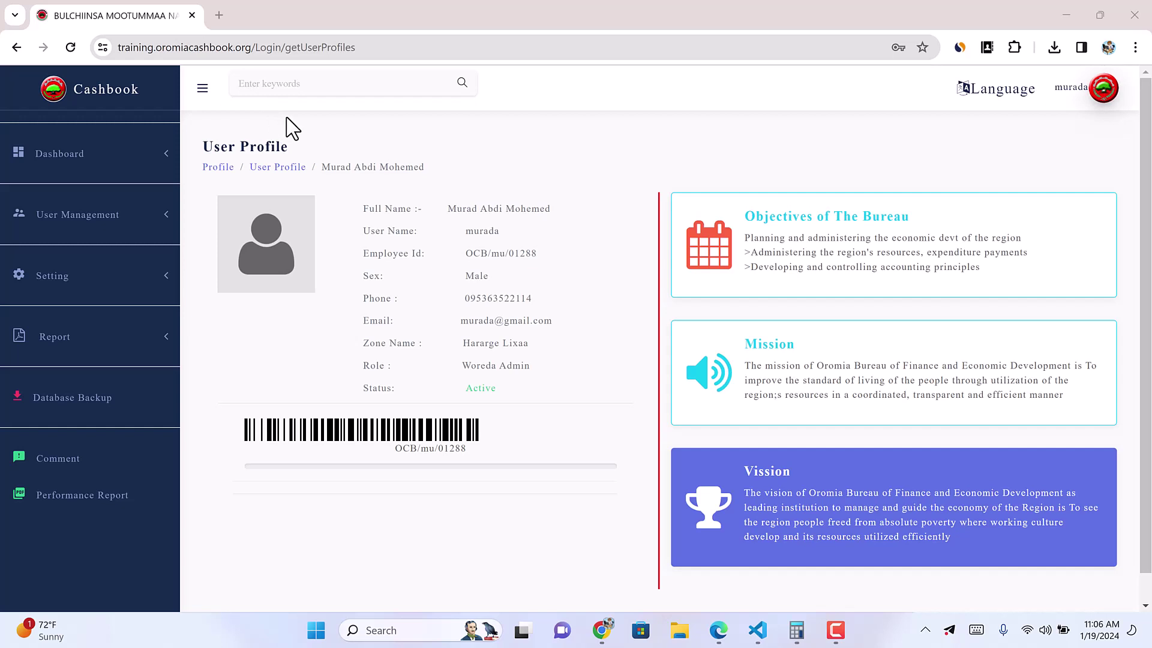
Step: Open the Woreda User list from User Management, which has no entries yet
{"action": "mouse_move", "coordinate": [245, 230]}
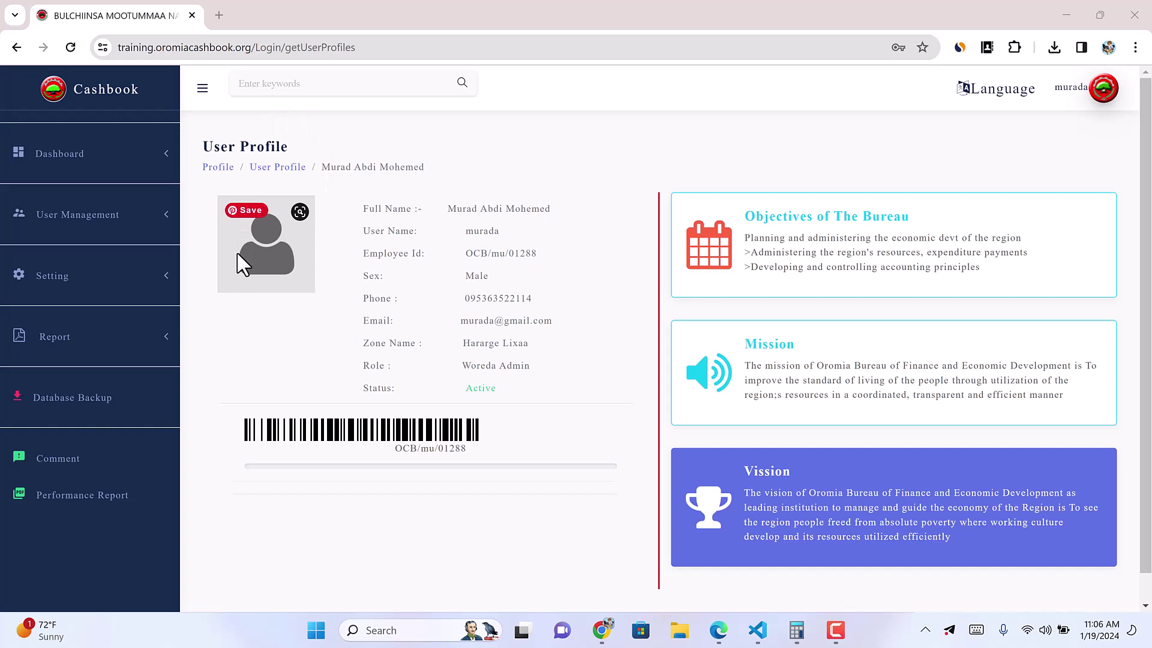
{"action": "left_click", "coordinate": [163, 223]}
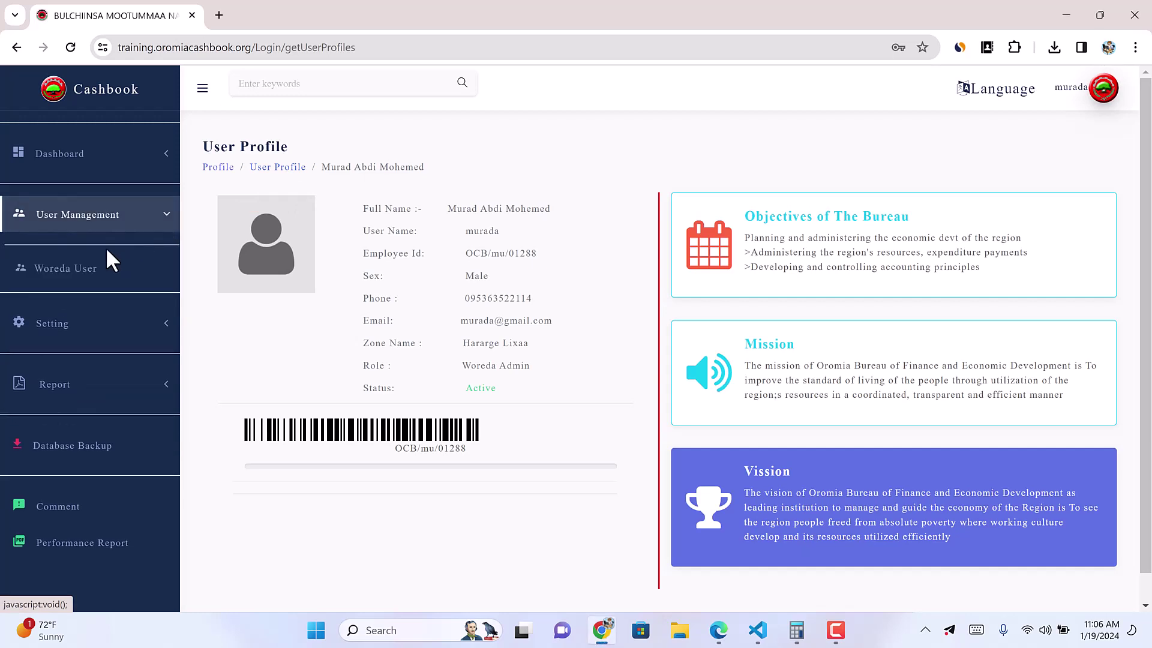
{"action": "left_click", "coordinate": [62, 278]}
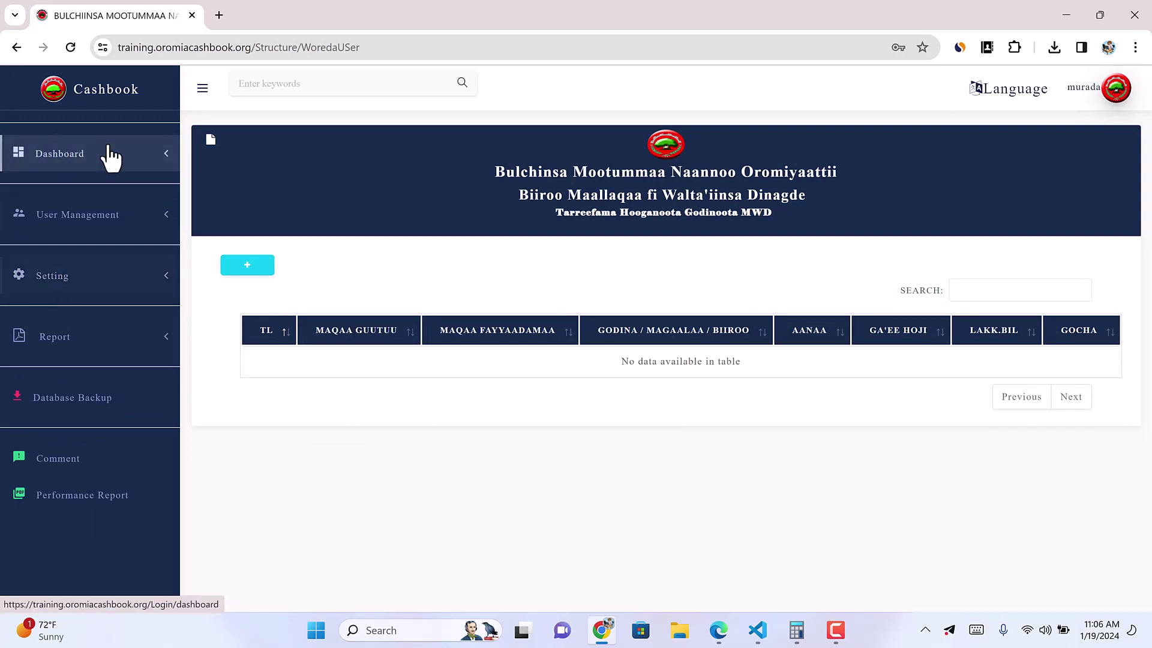
Step: Start a new woreda user and enter the cashier's first, middle and last names
{"action": "left_click", "coordinate": [247, 266]}
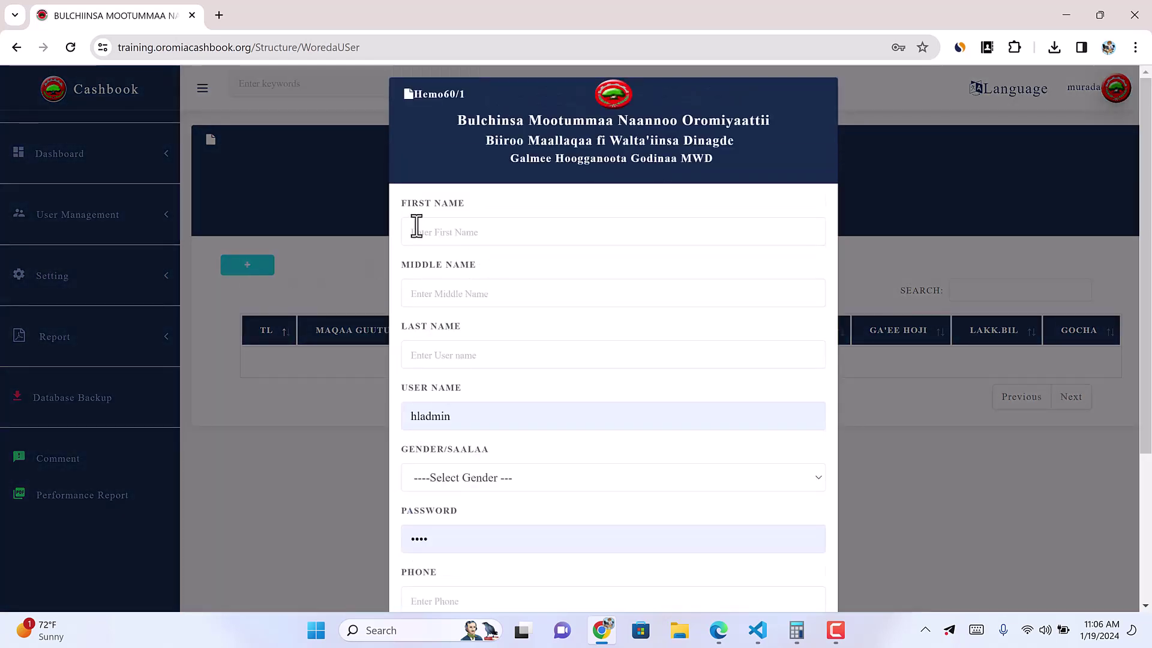
{"action": "left_click", "coordinate": [447, 233]}
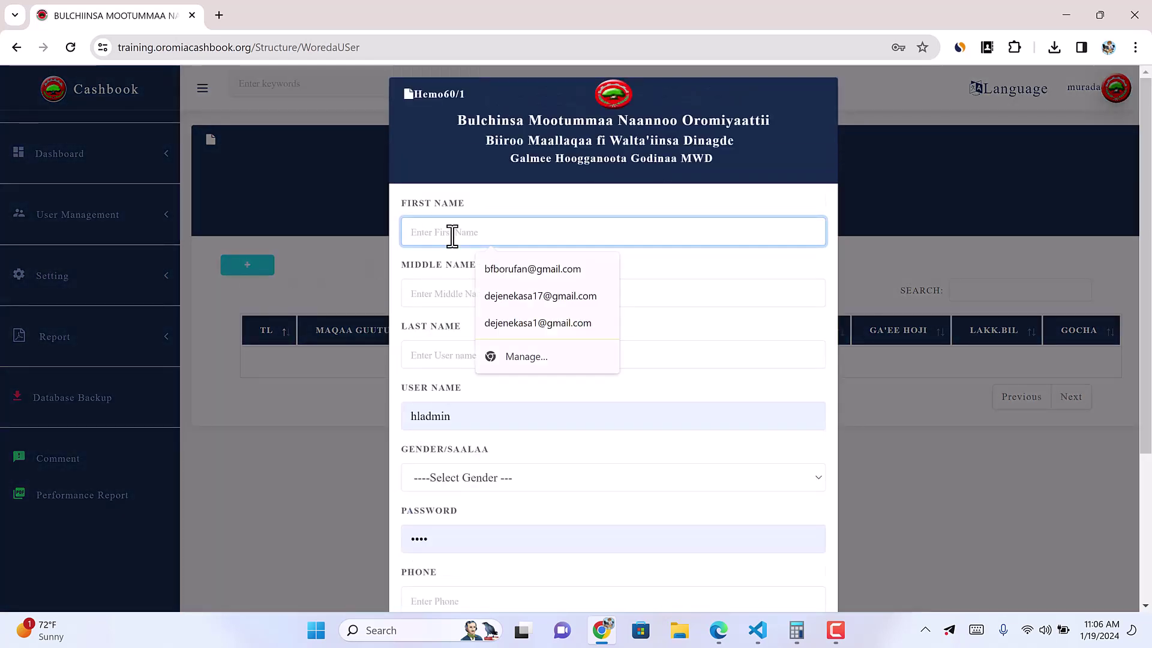
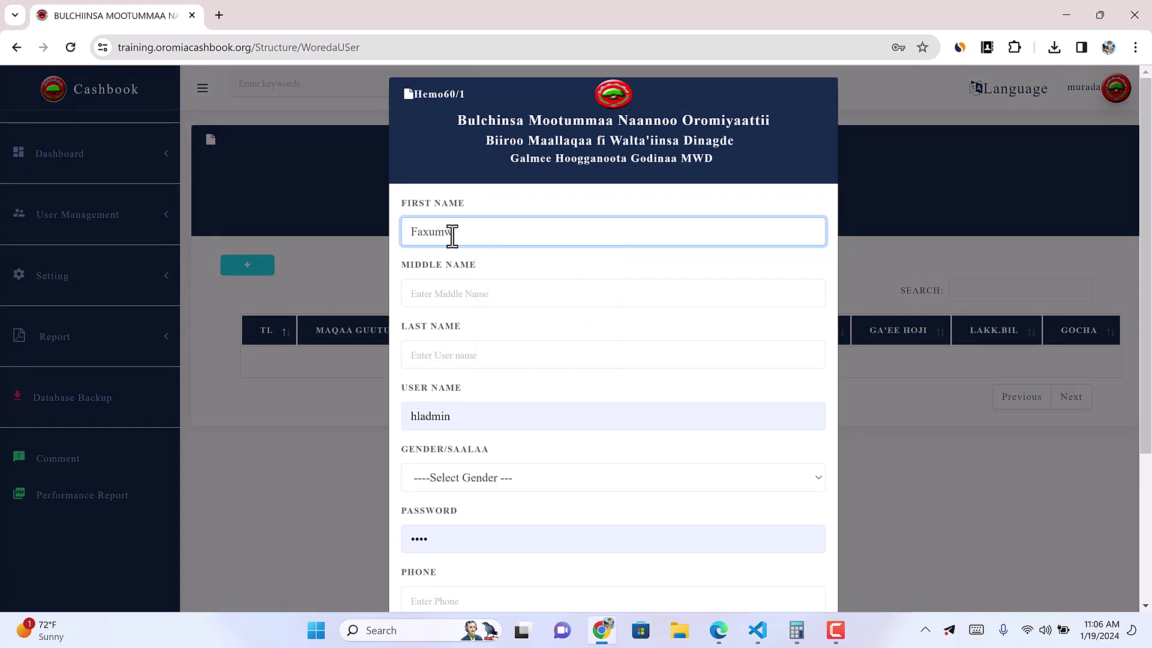
{"action": "key", "text": "Tab"}
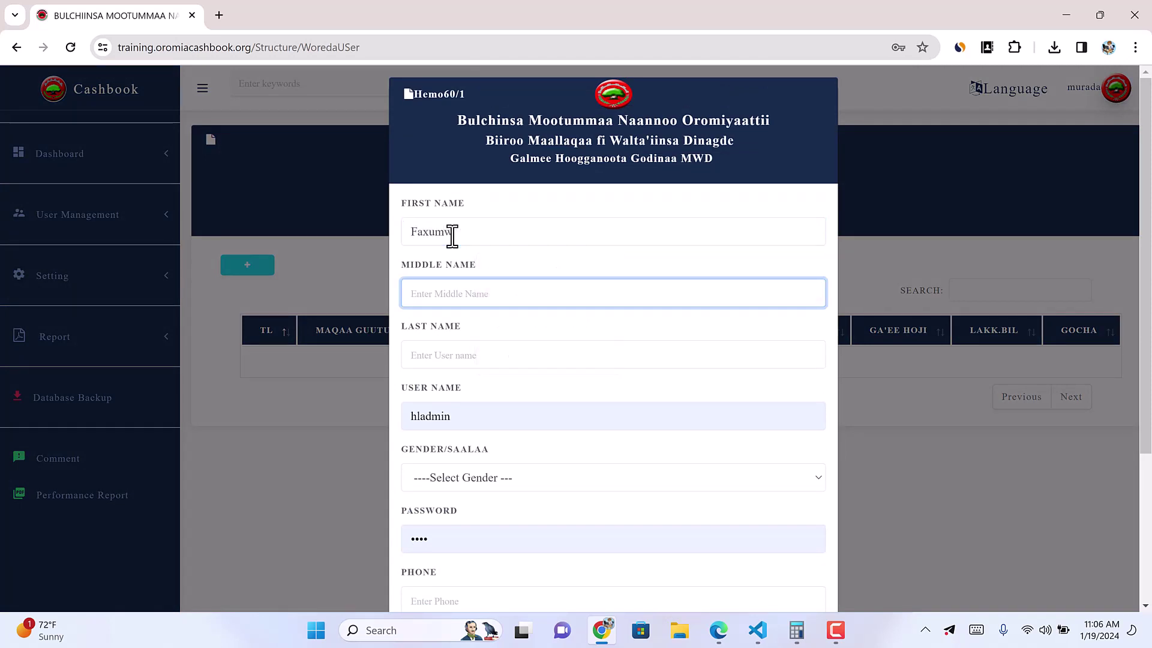
{"action": "left_click", "coordinate": [474, 240]}
{"action": "type", "text": "a"}
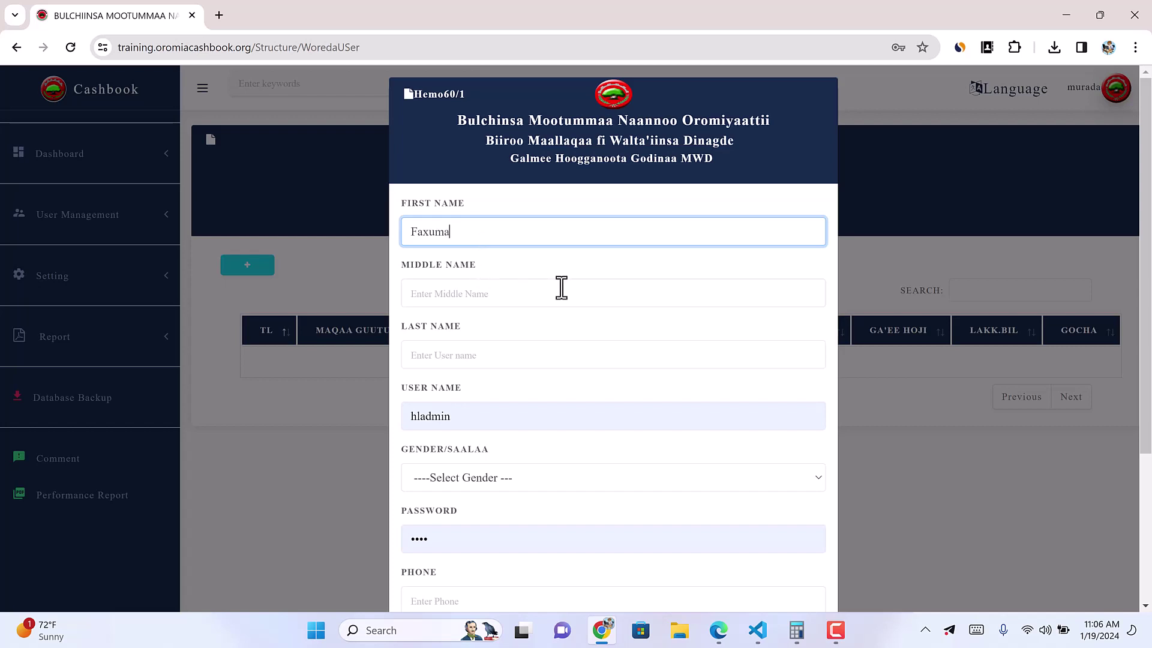
{"action": "left_click", "coordinate": [461, 281]}
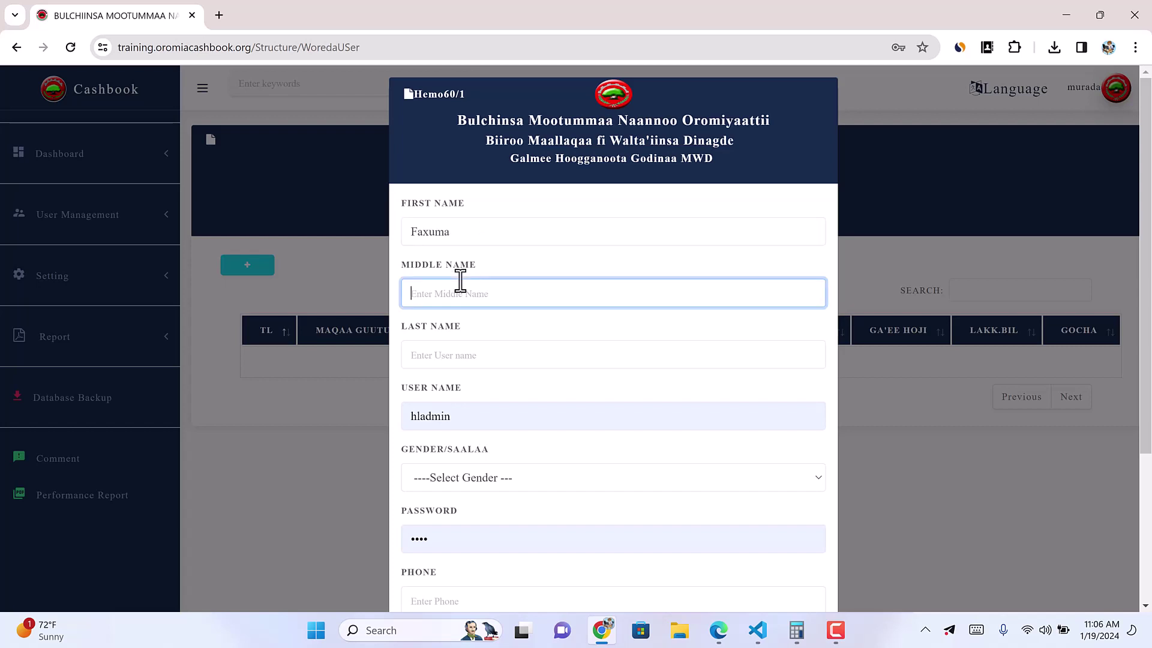
{"action": "left_click", "coordinate": [430, 360]}
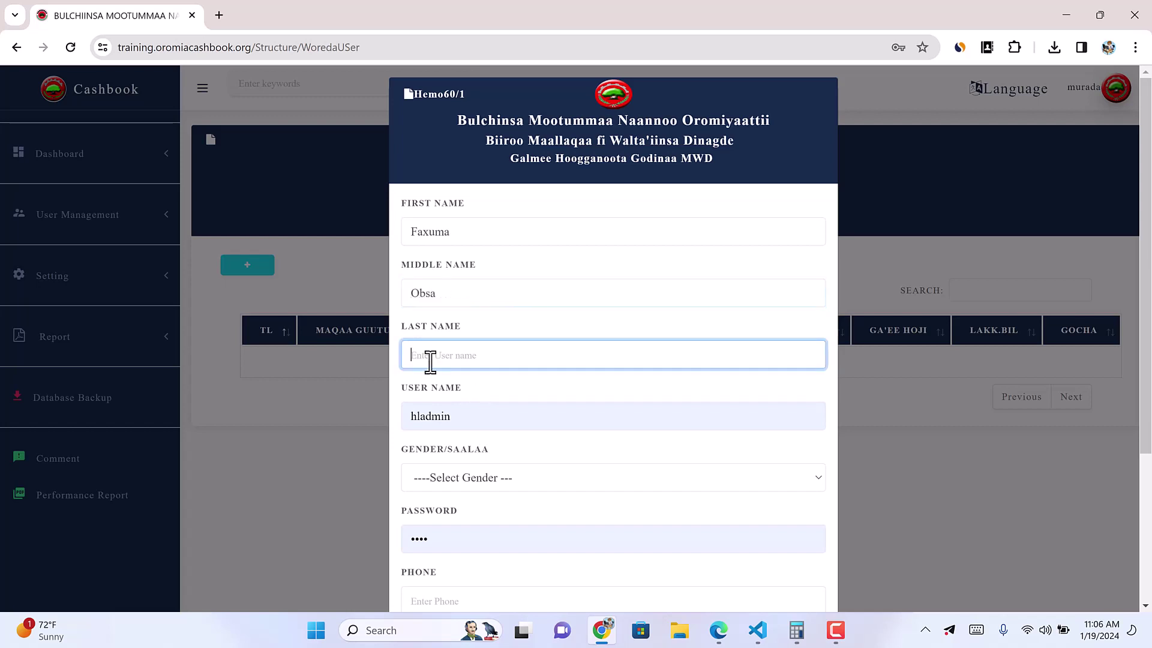
Step: Replace the prefilled user name with the cashier's user name and set gender to Female
{"action": "double_click", "coordinate": [432, 414]}
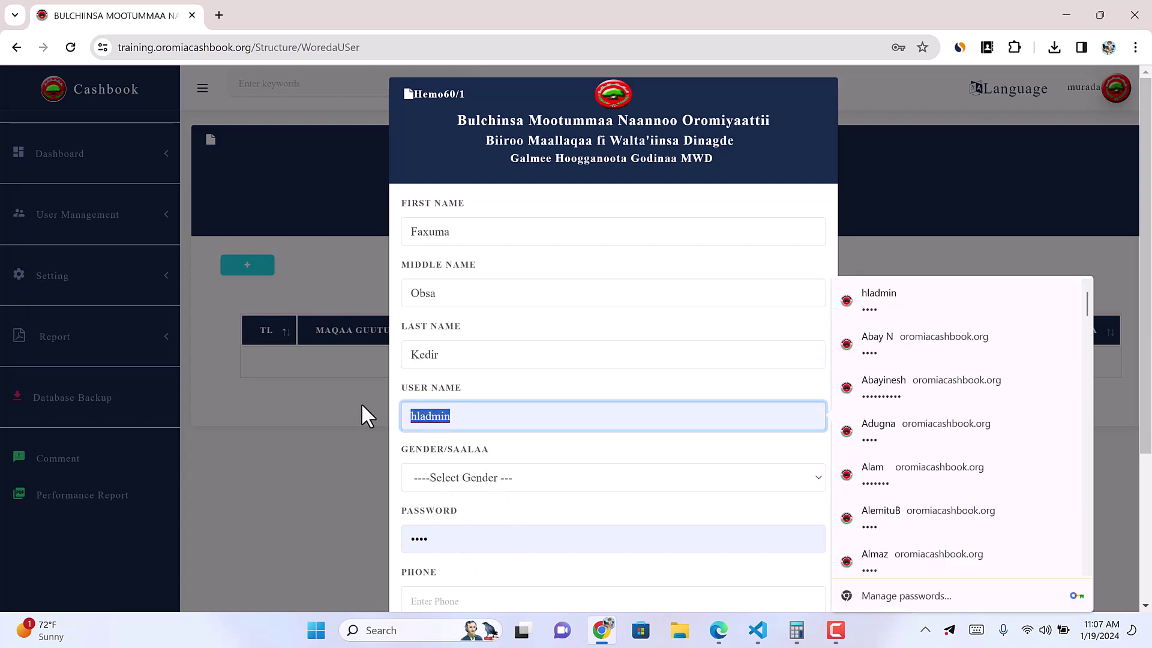
{"action": "type", "text": "faxum"}
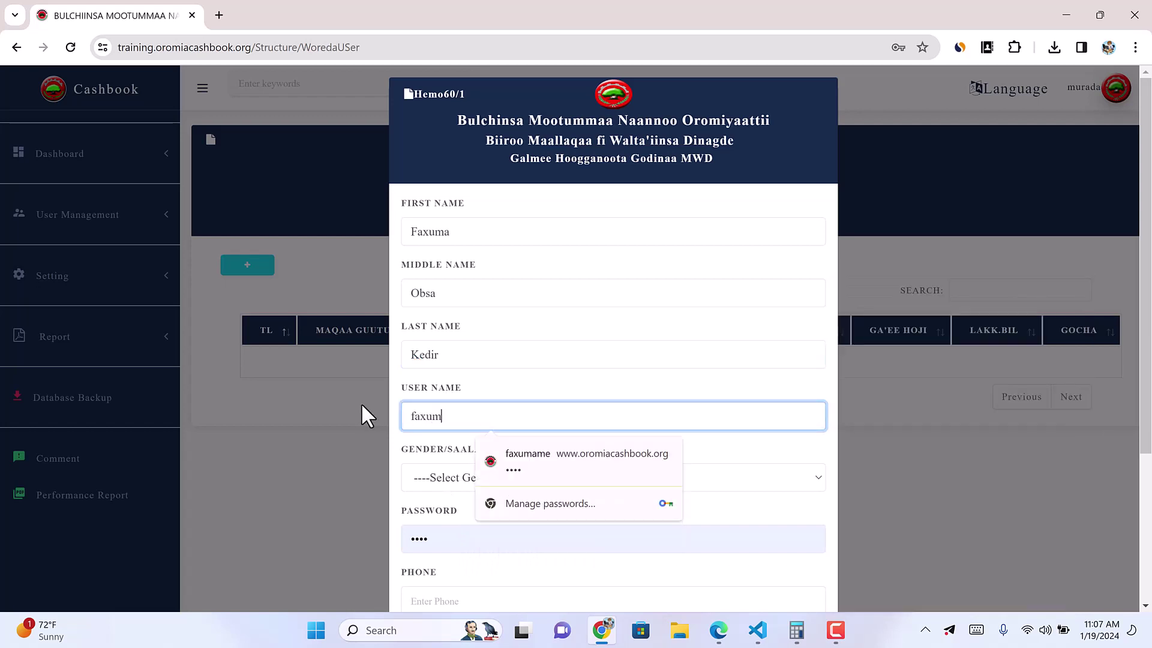
{"action": "type", "text": "eo"}
{"action": "key", "text": "ctrl+a"}
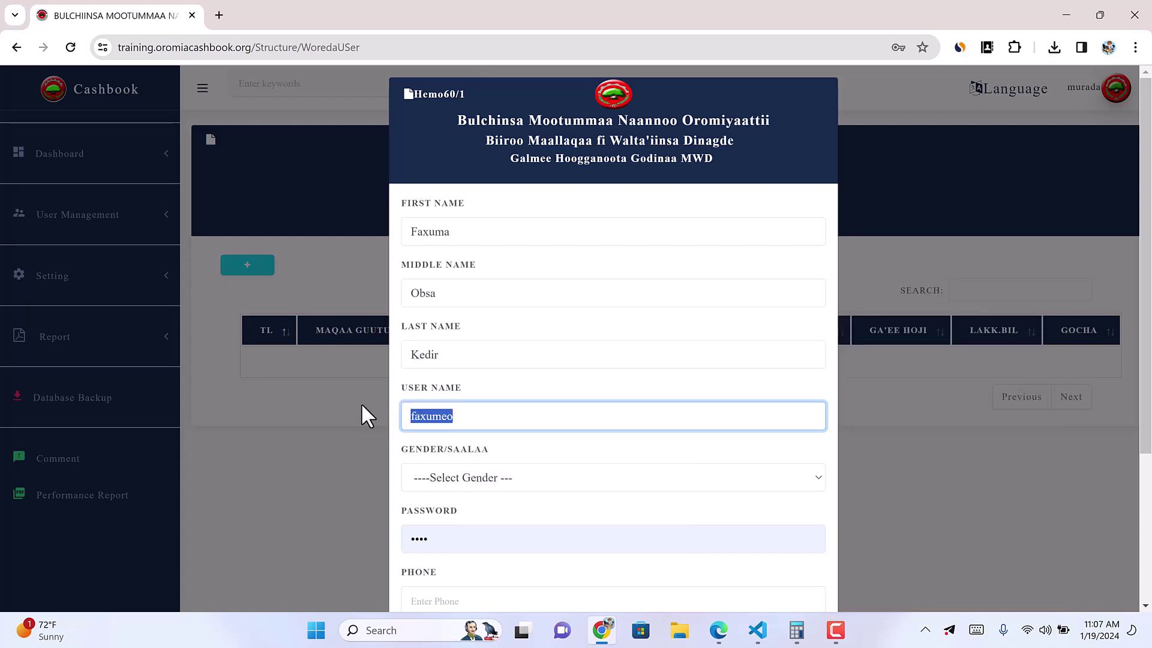
{"action": "left_click", "coordinate": [469, 418]}
{"action": "type", "text": "k"}
{"action": "left_click", "coordinate": [478, 483]}
{"action": "left_click", "coordinate": [438, 510]}
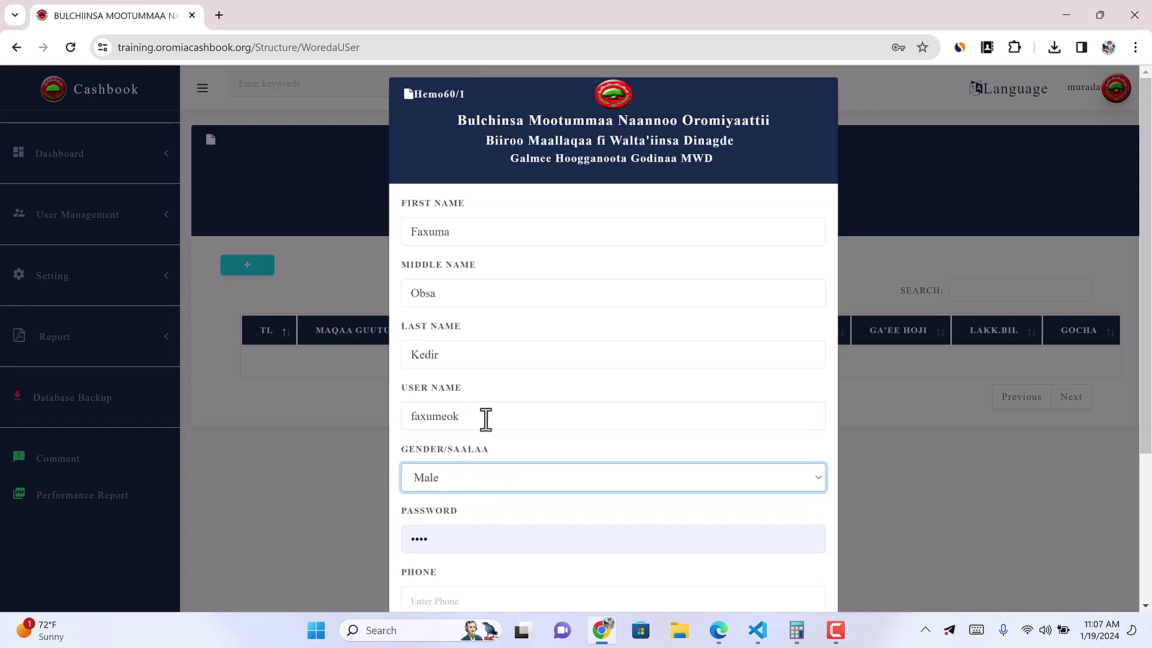
{"action": "left_click_drag", "start_coordinate": [486, 418], "coordinate": [406, 416]}
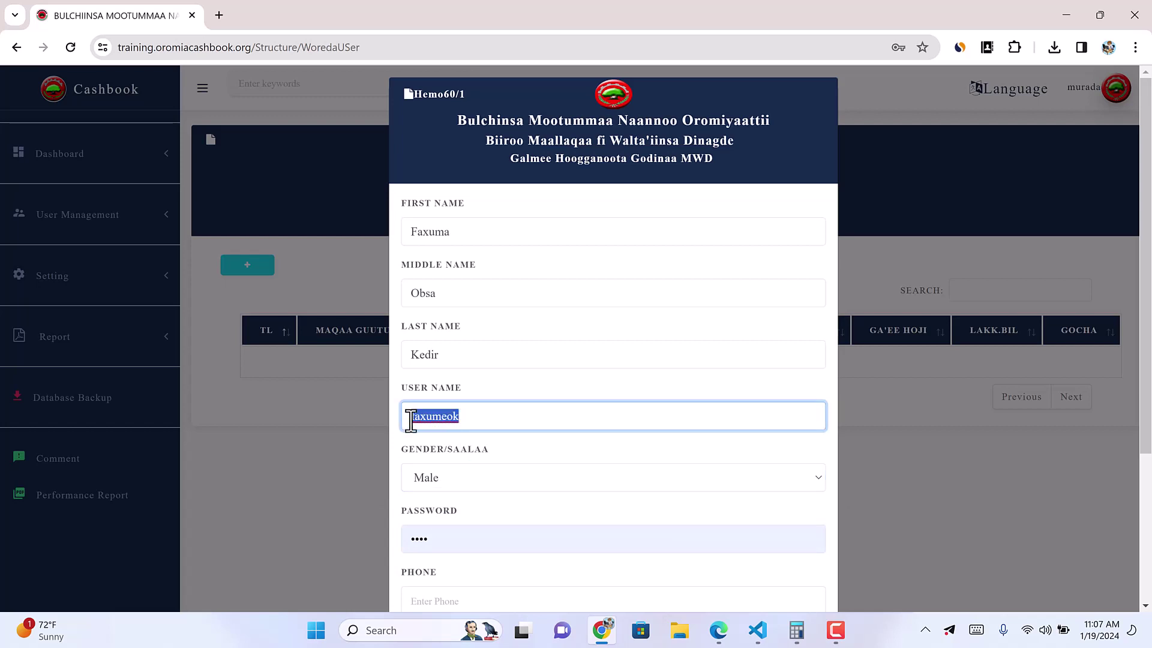
{"action": "left_click", "coordinate": [470, 416]}
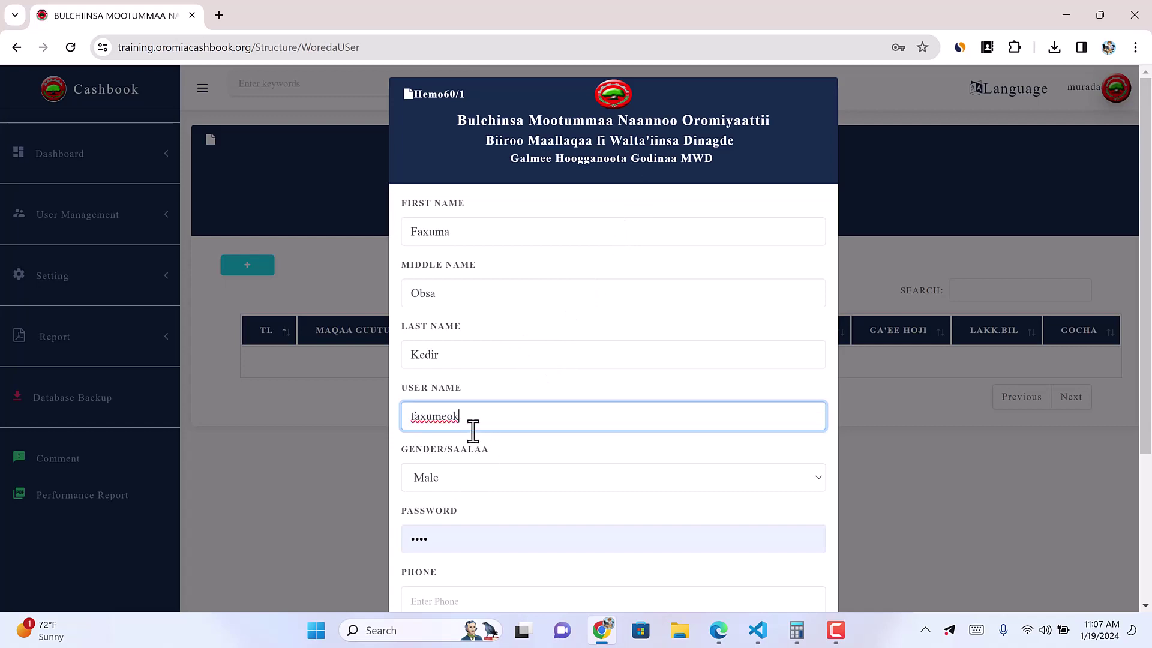
{"action": "left_click", "coordinate": [443, 486]}
{"action": "left_click", "coordinate": [429, 519]}
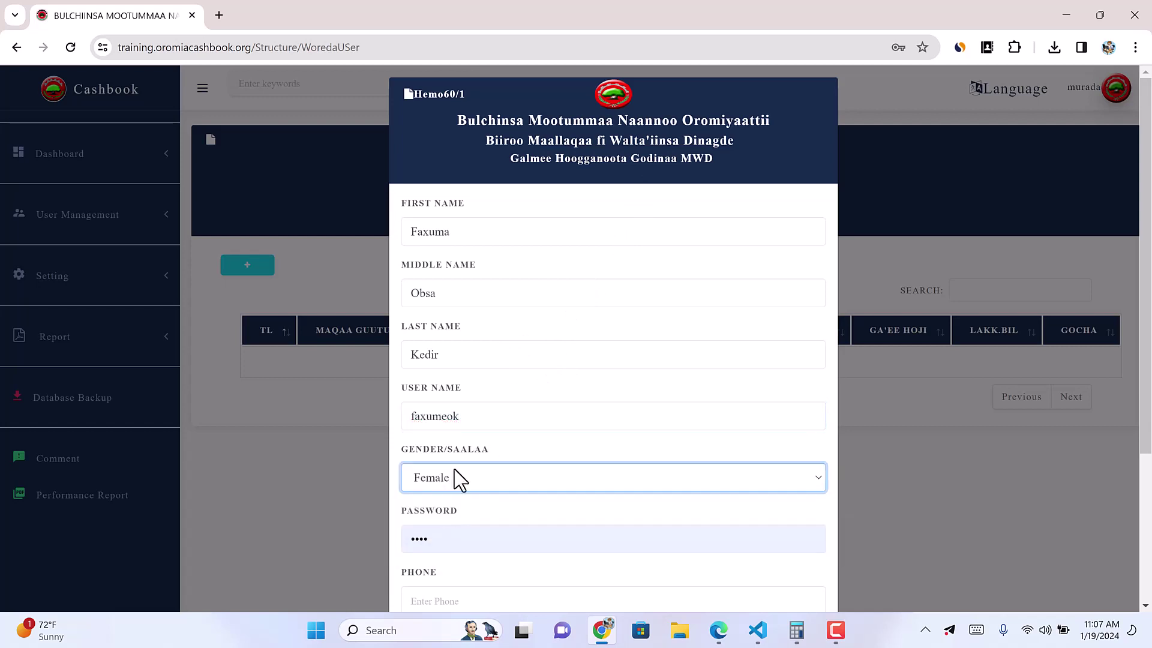
{"action": "left_click", "coordinate": [445, 416]}
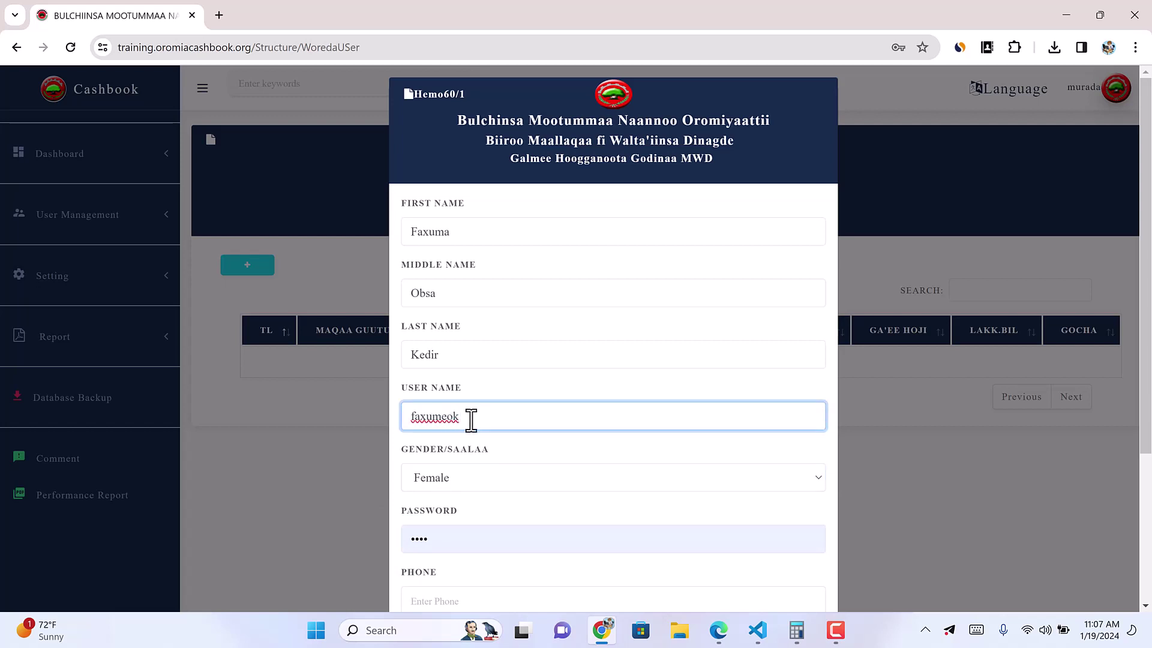
{"action": "double_click", "coordinate": [419, 417]}
Step: Replace the prefilled password and enter the user's phone number
{"action": "scroll", "coordinate": [536, 458], "scroll_direction": "down", "scroll_amount": 1}
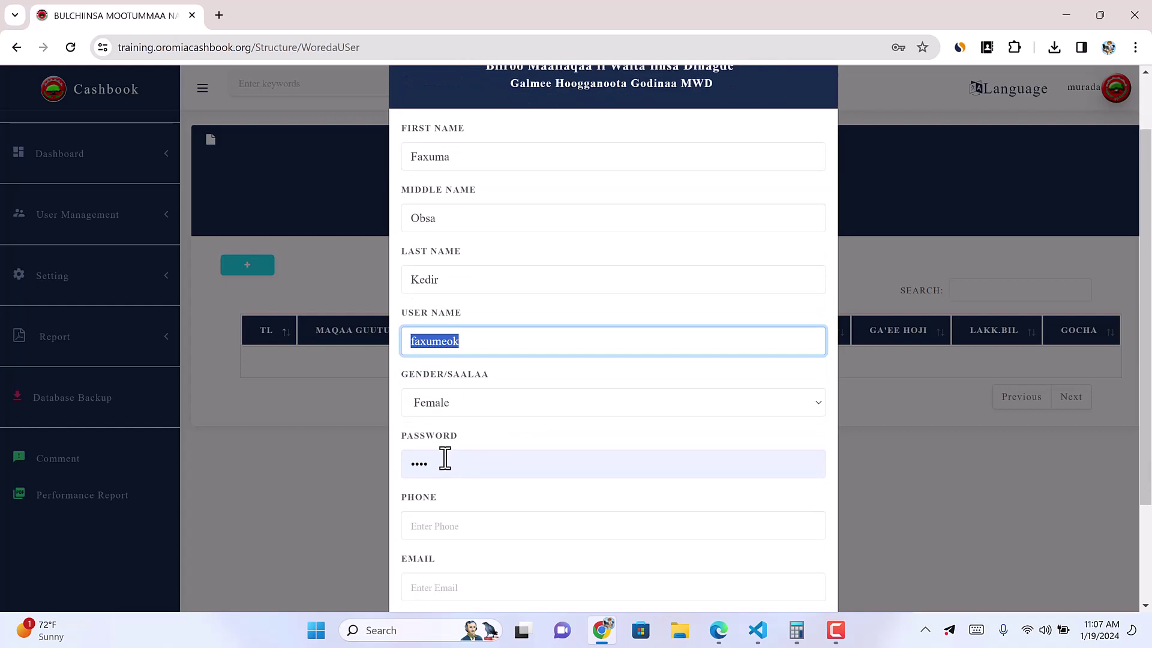
{"action": "double_click", "coordinate": [442, 462]}
{"action": "type", "text": "1234"}
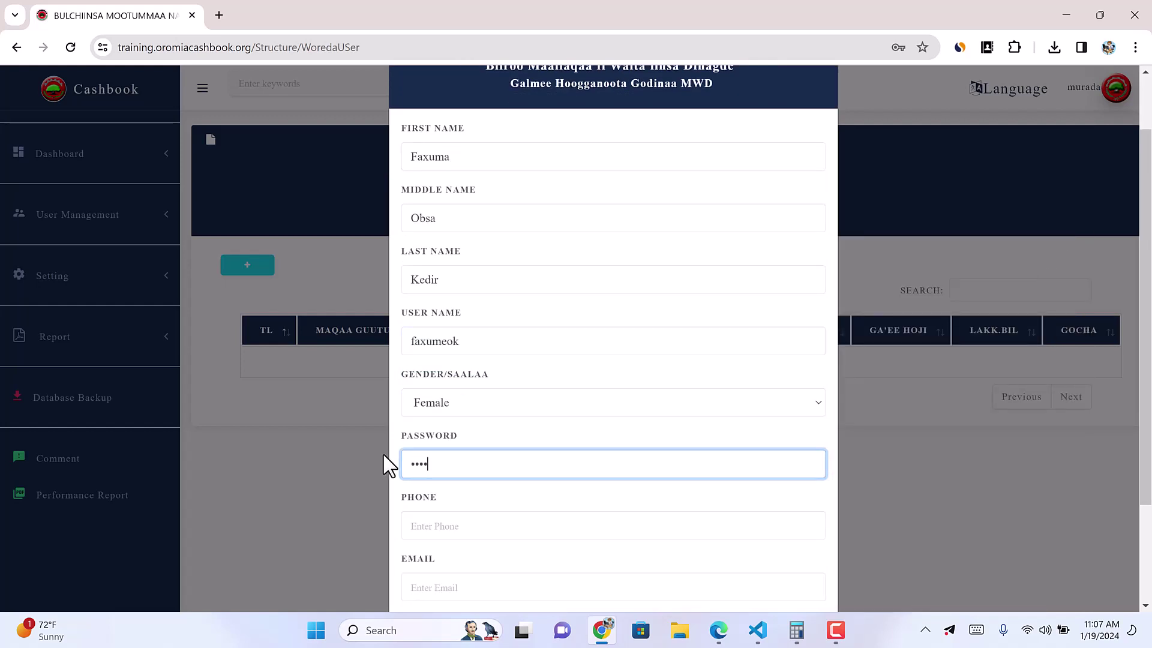
{"action": "left_click", "coordinate": [425, 517]}
{"action": "type", "text": "096523636"}
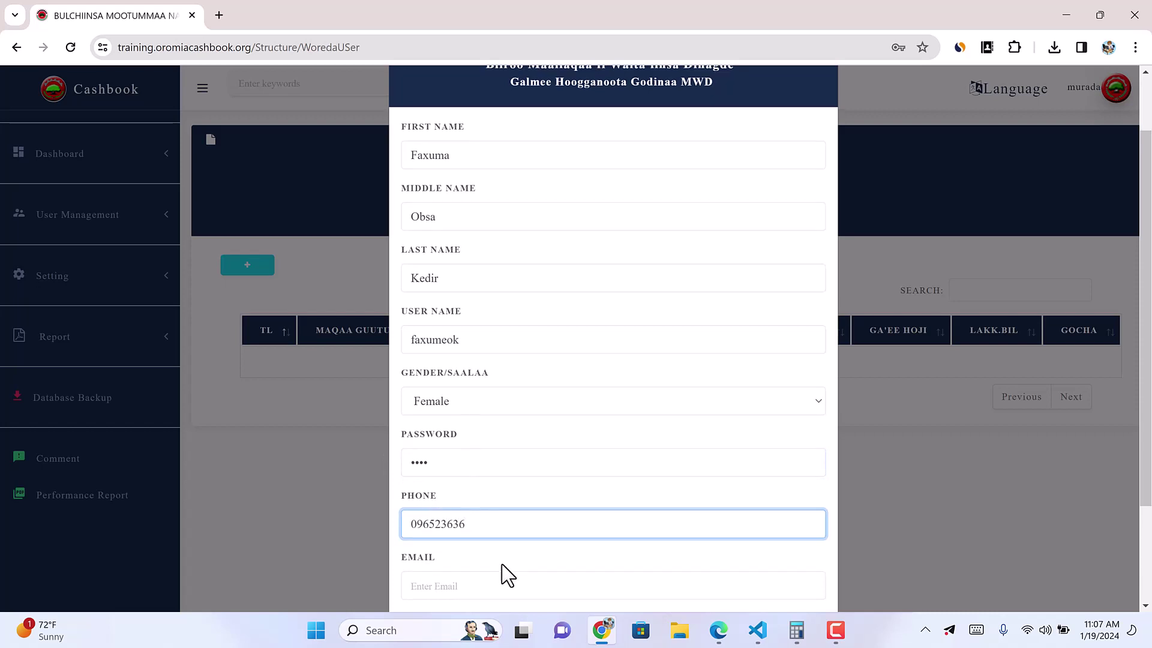
Step: Fill in the e-mail address using the copied user name and a gamail.com domain
{"action": "scroll", "coordinate": [444, 552], "scroll_direction": "down", "scroll_amount": 1}
{"action": "left_click", "coordinate": [430, 514]}
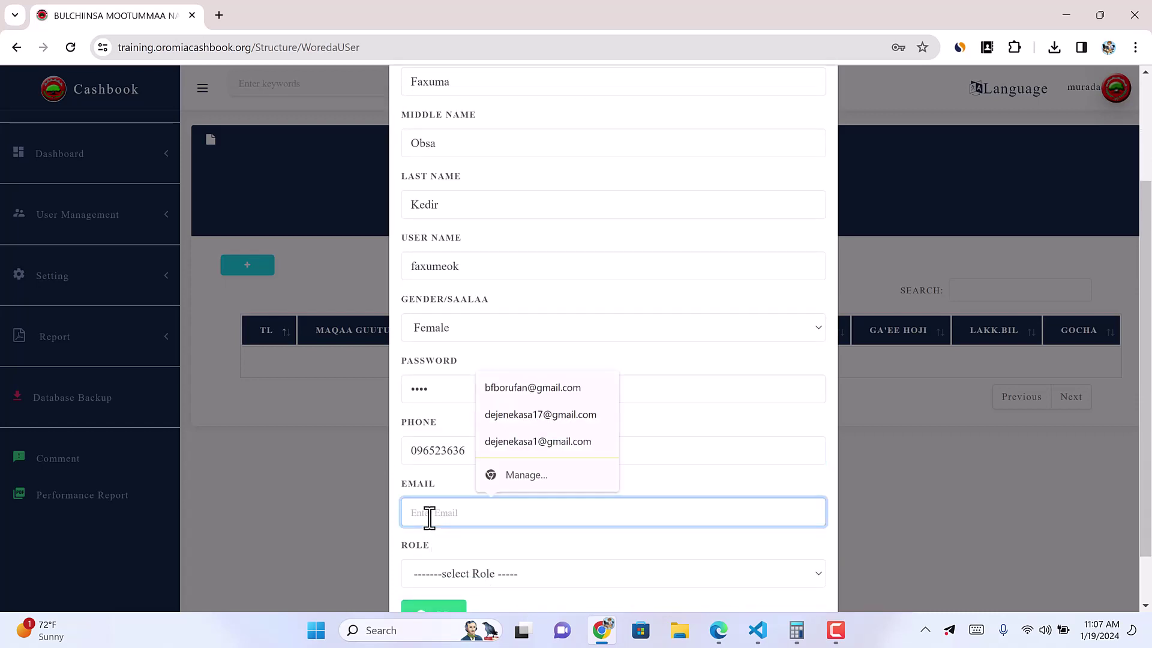
{"action": "key", "text": "ctrl+f"}
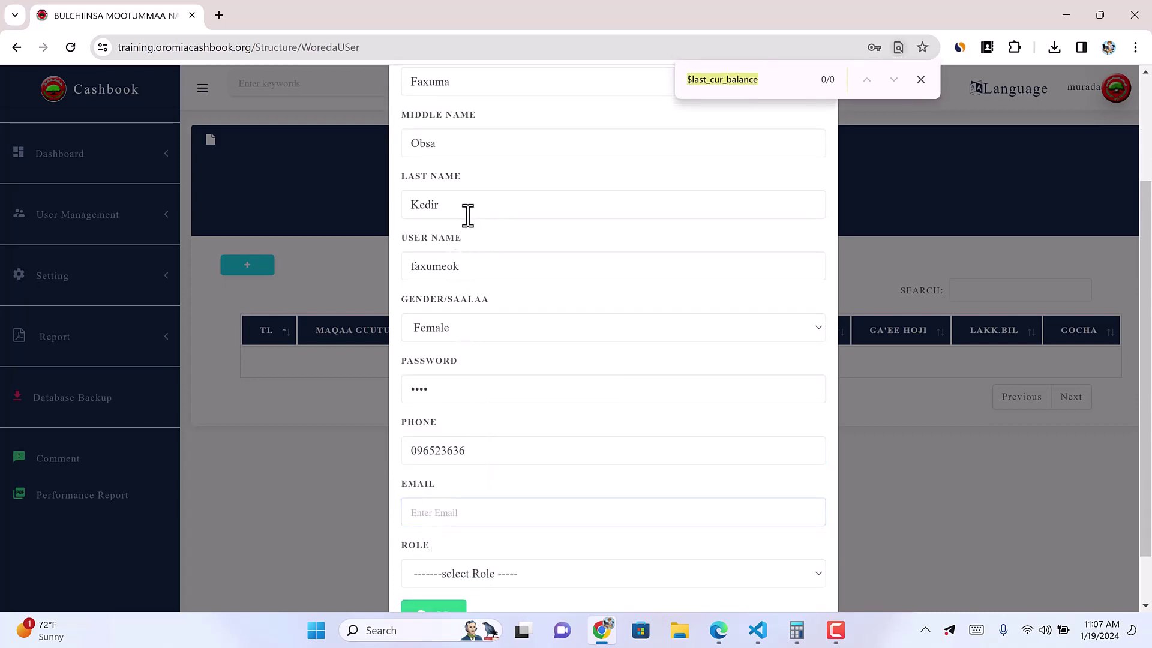
{"action": "left_click", "coordinate": [454, 205]}
{"action": "left_click_drag", "start_coordinate": [466, 266], "coordinate": [378, 279]}
{"action": "key", "text": "ctrl+c"}
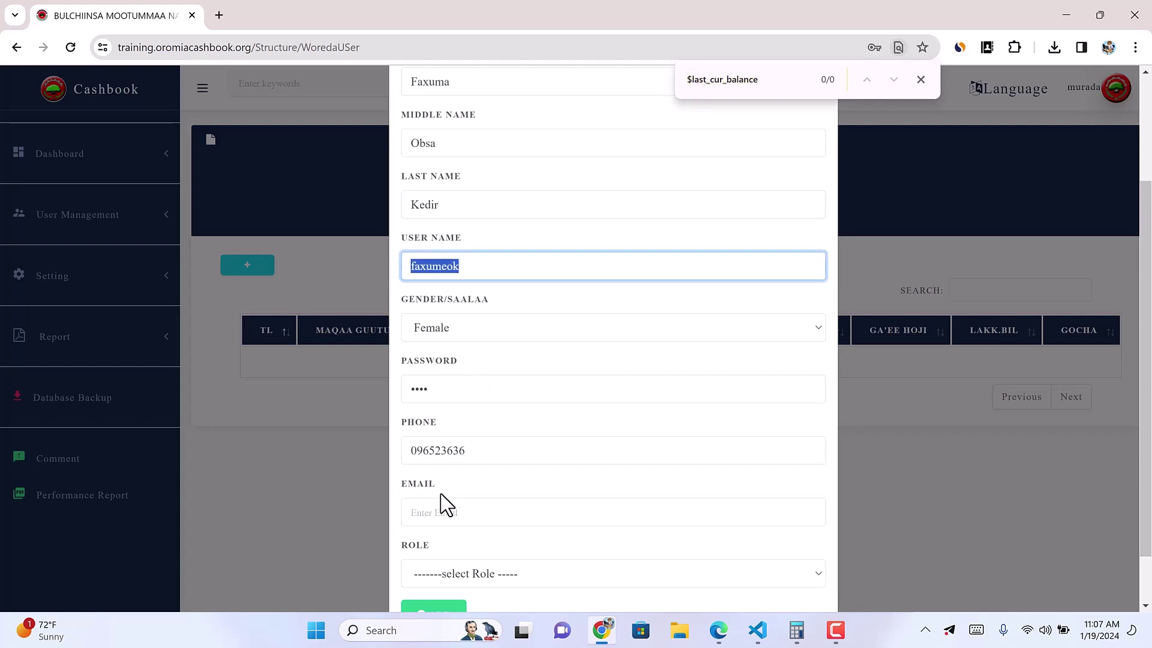
{"action": "left_click", "coordinate": [438, 511]}
{"action": "key", "text": "ctrl+v"}
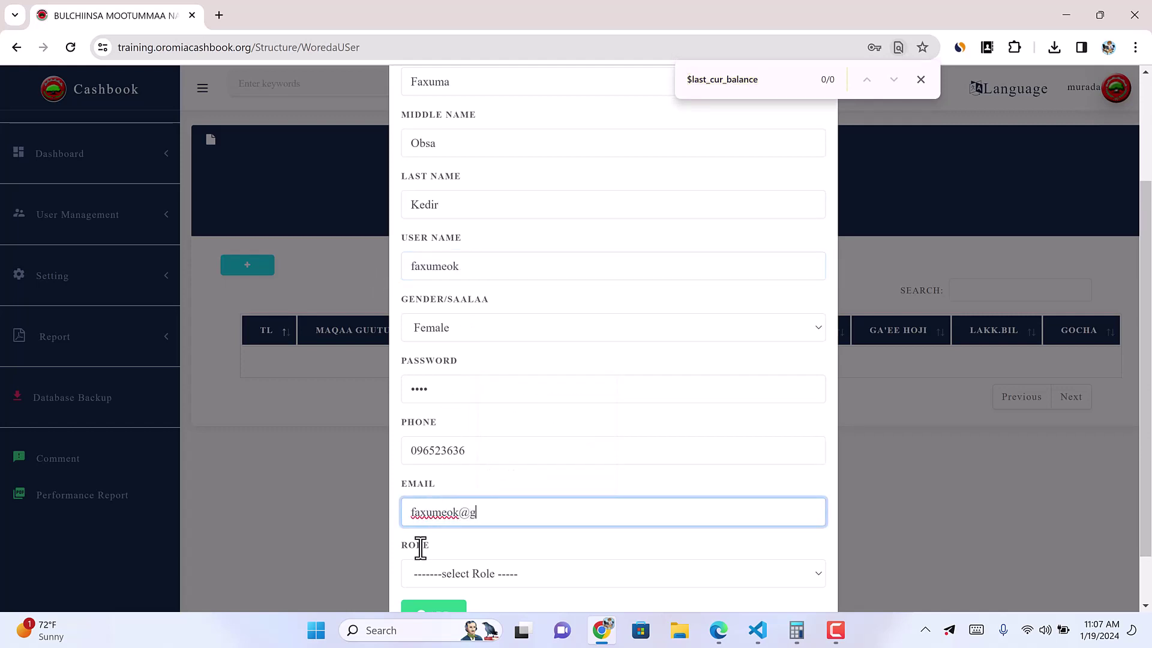
Step: Give the user the Woreda Casher role and add them to the list
{"action": "left_click", "coordinate": [497, 577]}
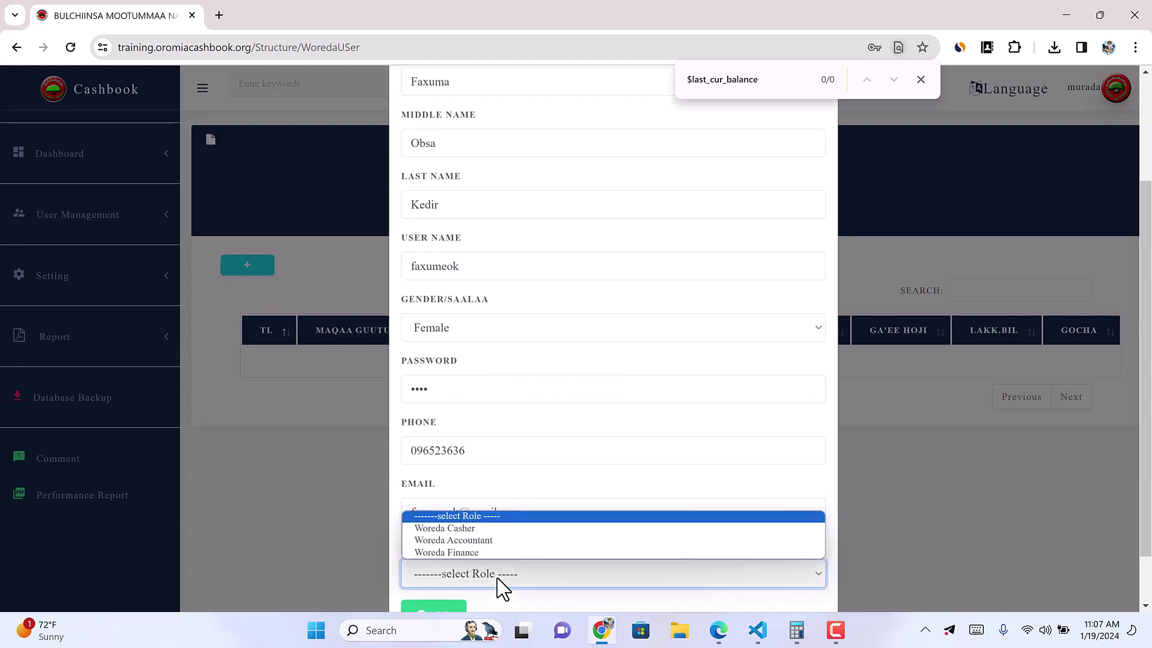
{"action": "left_click", "coordinate": [447, 528]}
{"action": "scroll", "coordinate": [447, 536], "scroll_direction": "down", "scroll_amount": 1}
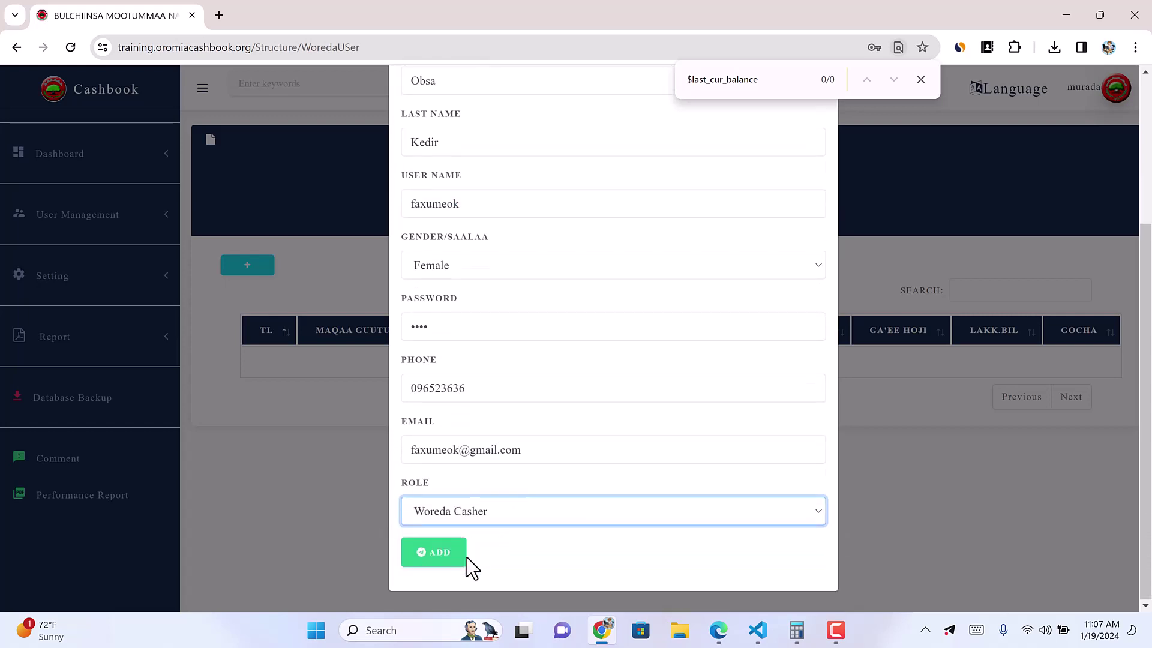
{"action": "left_click", "coordinate": [437, 553]}
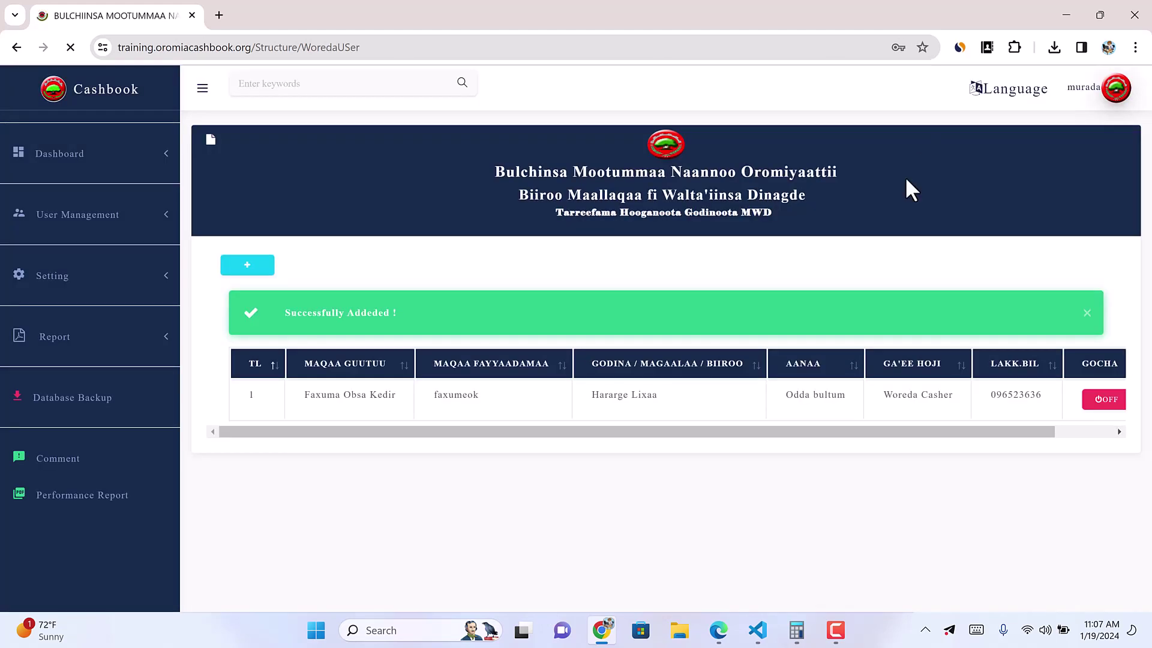
Step: Switch the new user's GOCHA status from OFF to on
{"action": "left_click", "coordinate": [1050, 496]}
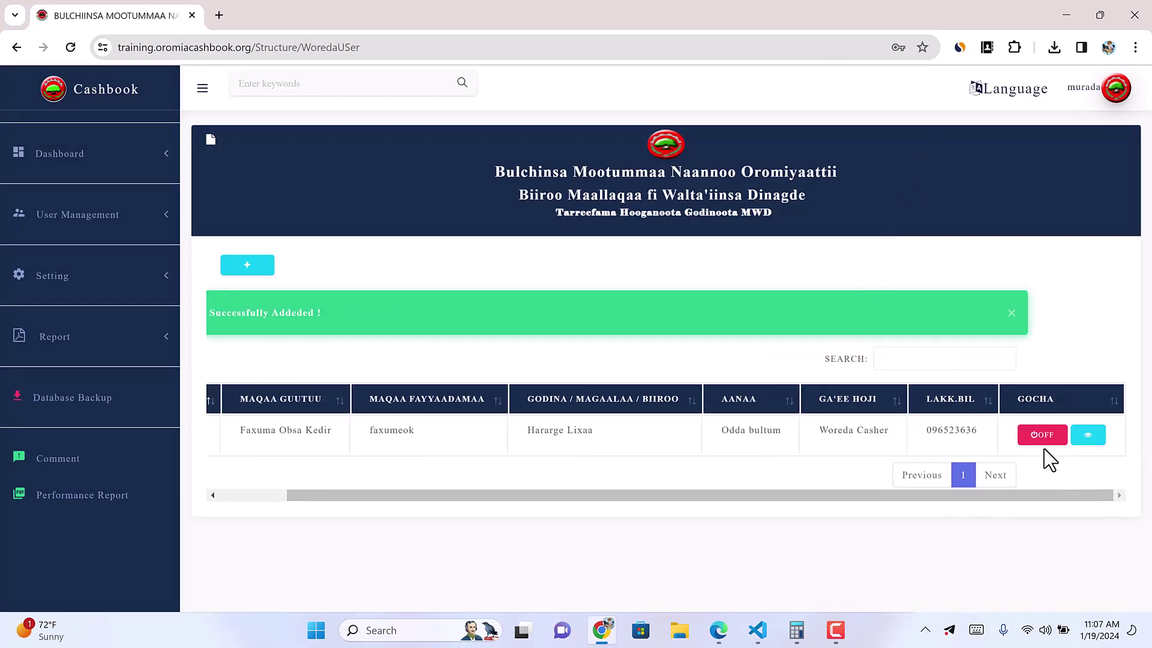
{"action": "left_click", "coordinate": [1043, 437]}
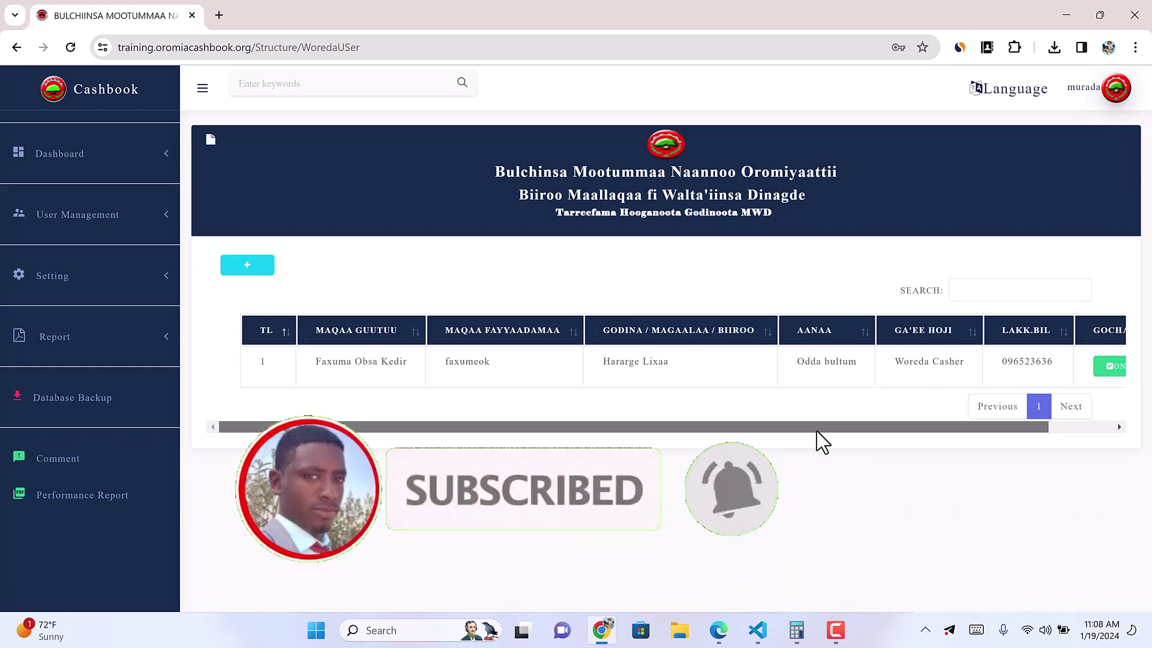
{"action": "left_click_drag", "start_coordinate": [817, 428], "coordinate": [213, 339]}
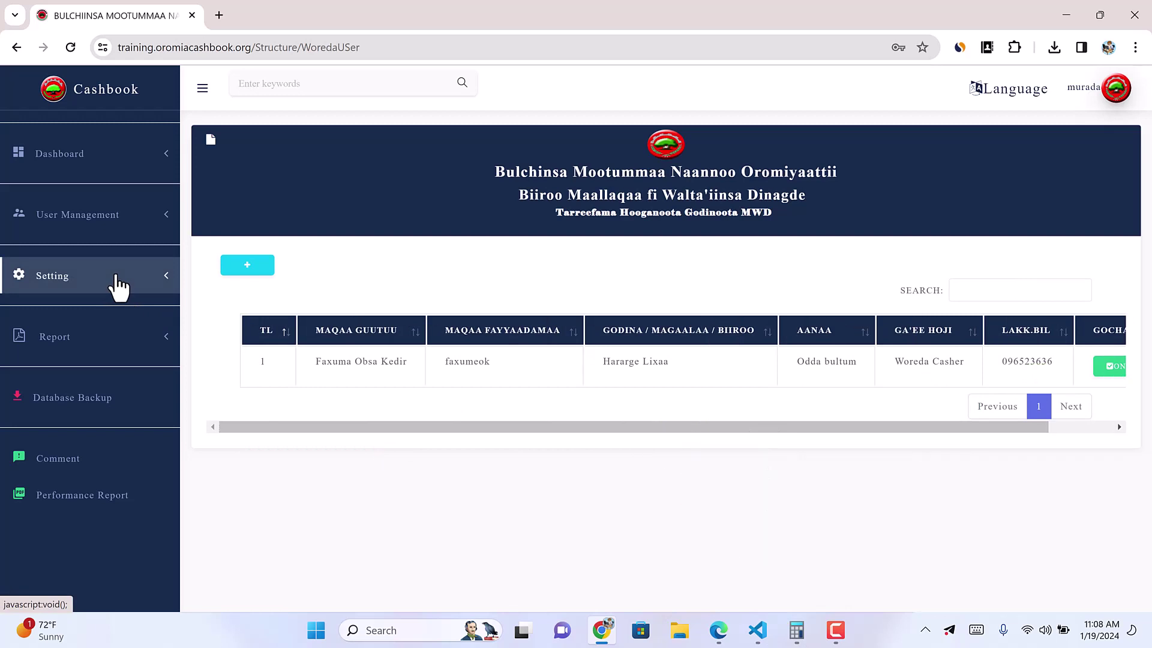
Step: Open Setting > Create Account from the sidebar
{"action": "left_click", "coordinate": [126, 231]}
{"action": "left_click", "coordinate": [99, 287]}
{"action": "left_click", "coordinate": [73, 332]}
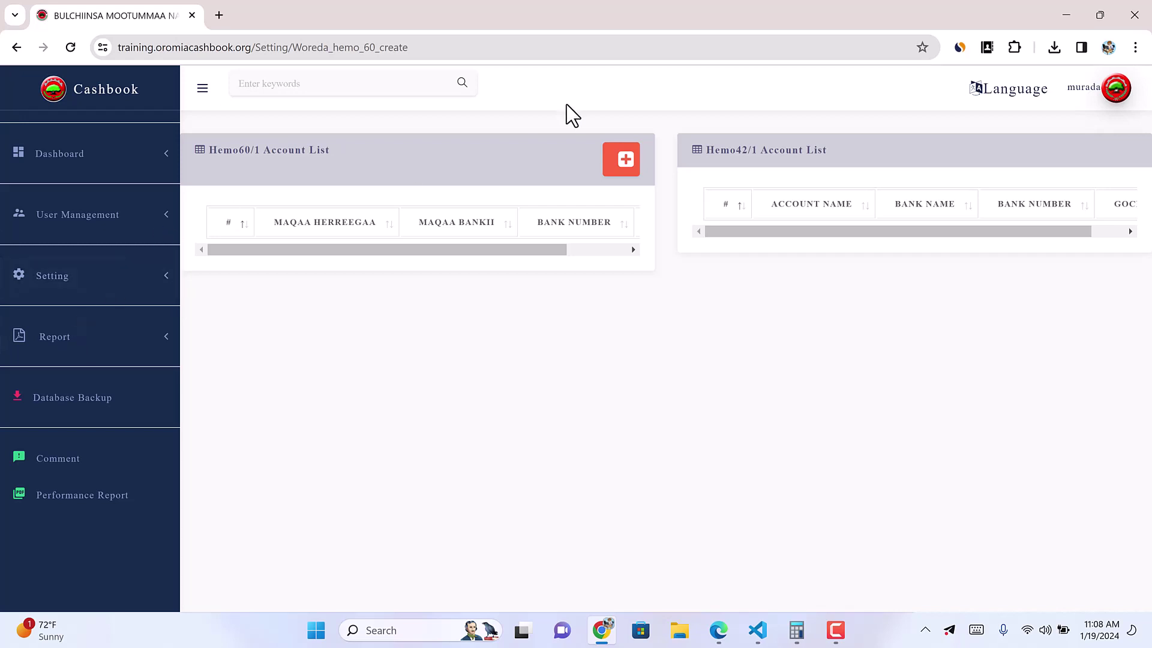
Step: Start a new Hemo60/1 account and name it 'Galii keessaa'
{"action": "left_click", "coordinate": [624, 163]}
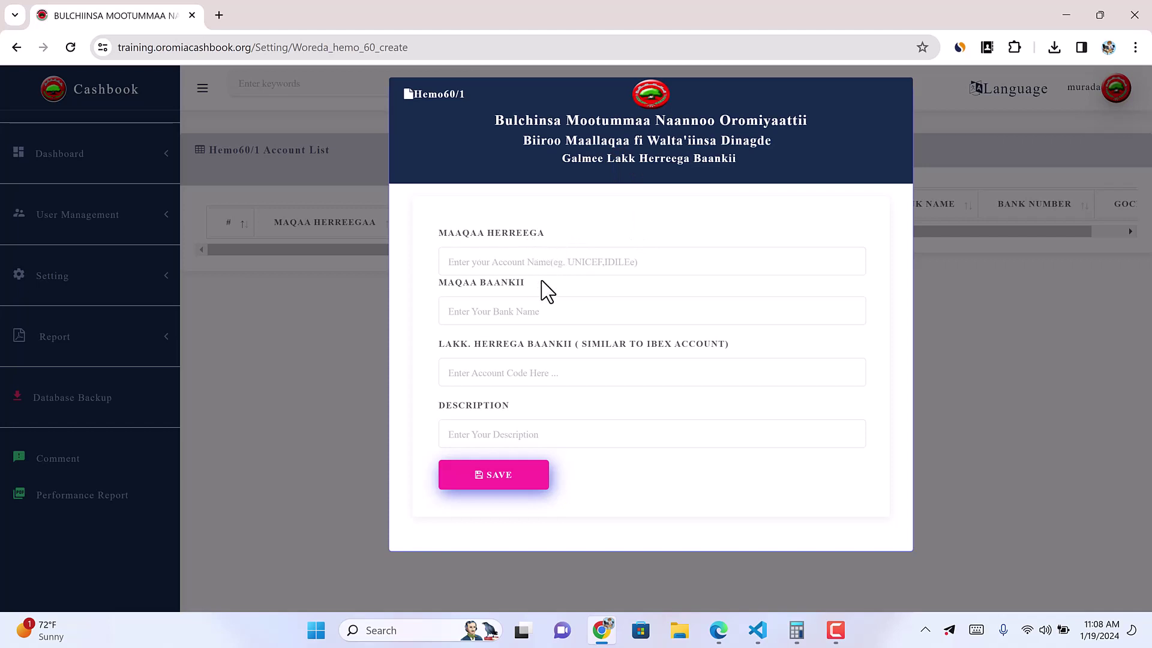
{"action": "left_click", "coordinate": [537, 262]}
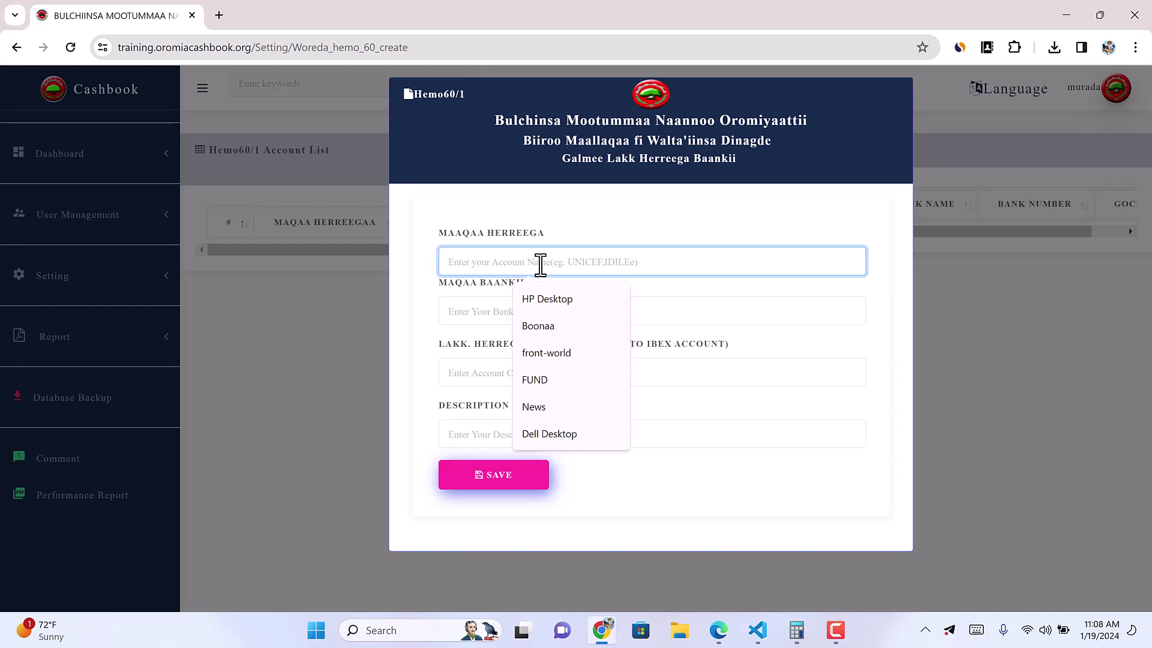
{"action": "type", "text": "Idi"}
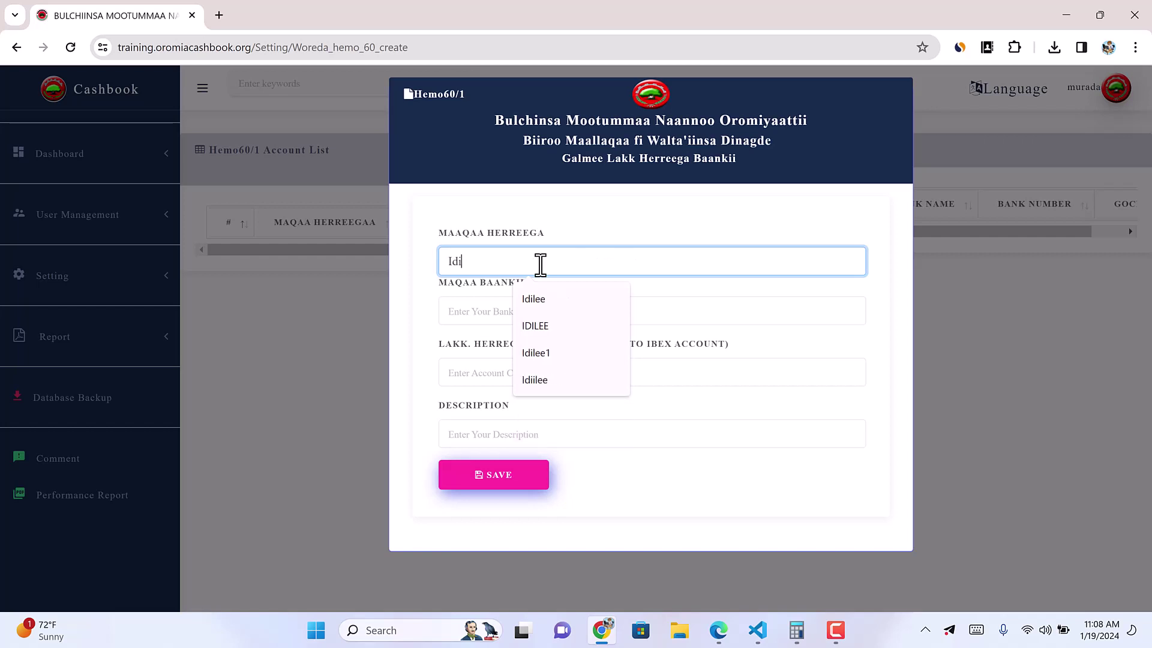
{"action": "type", "text": "lee"}
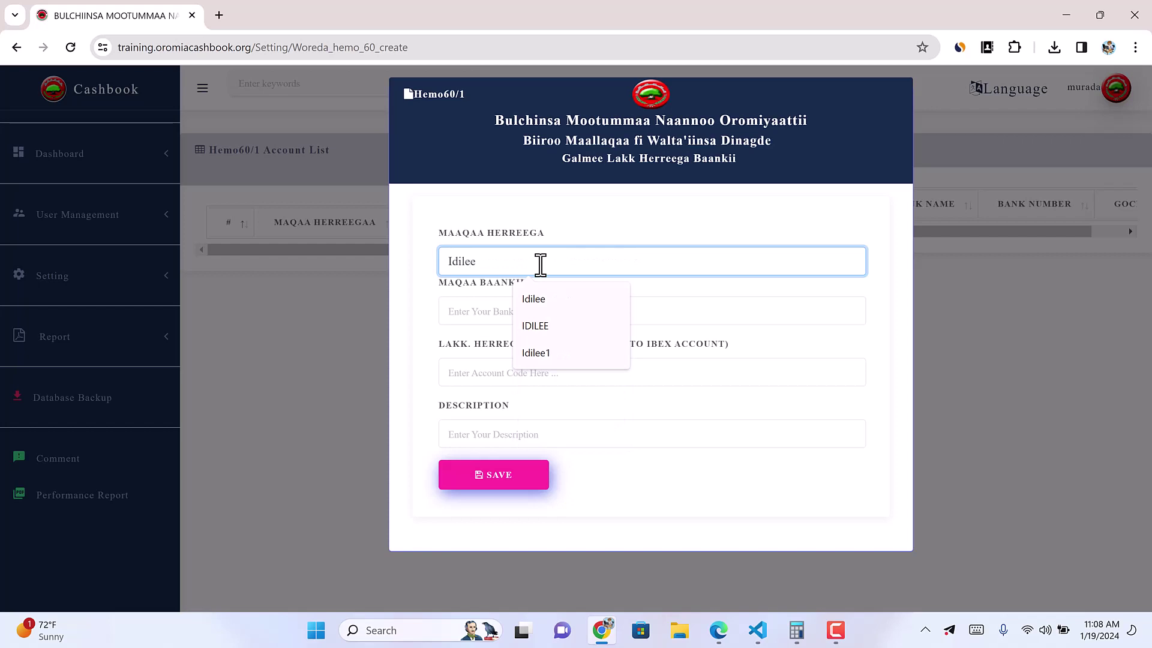
{"action": "left_click_drag", "start_coordinate": [488, 261], "coordinate": [436, 271]}
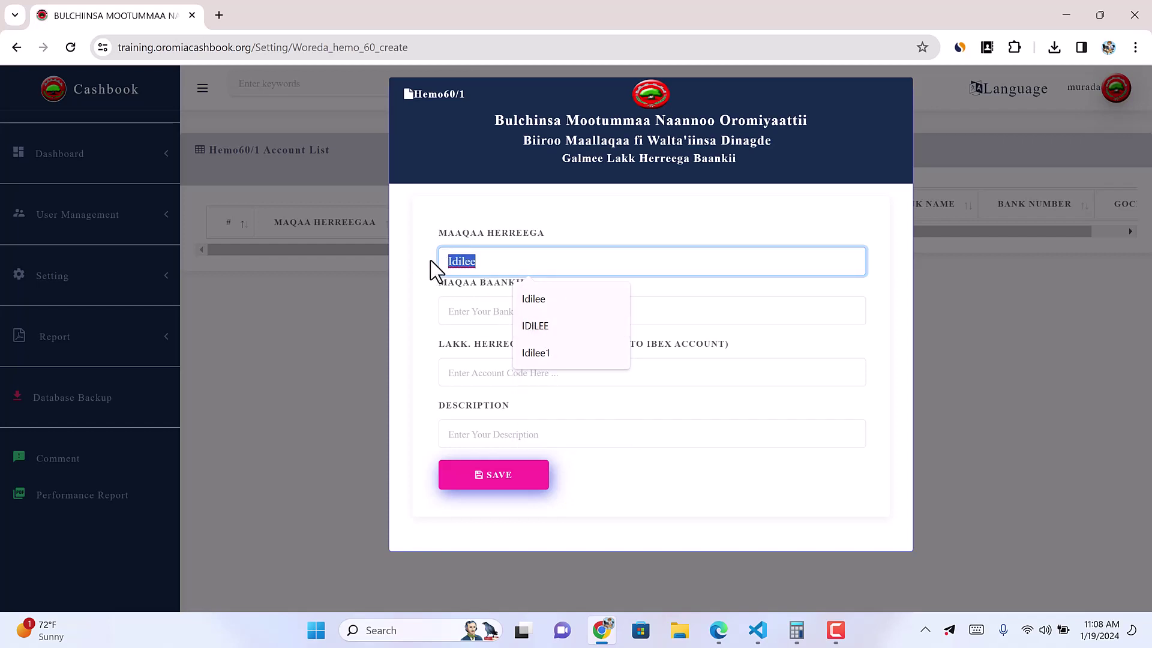
{"action": "left_click", "coordinate": [465, 309]}
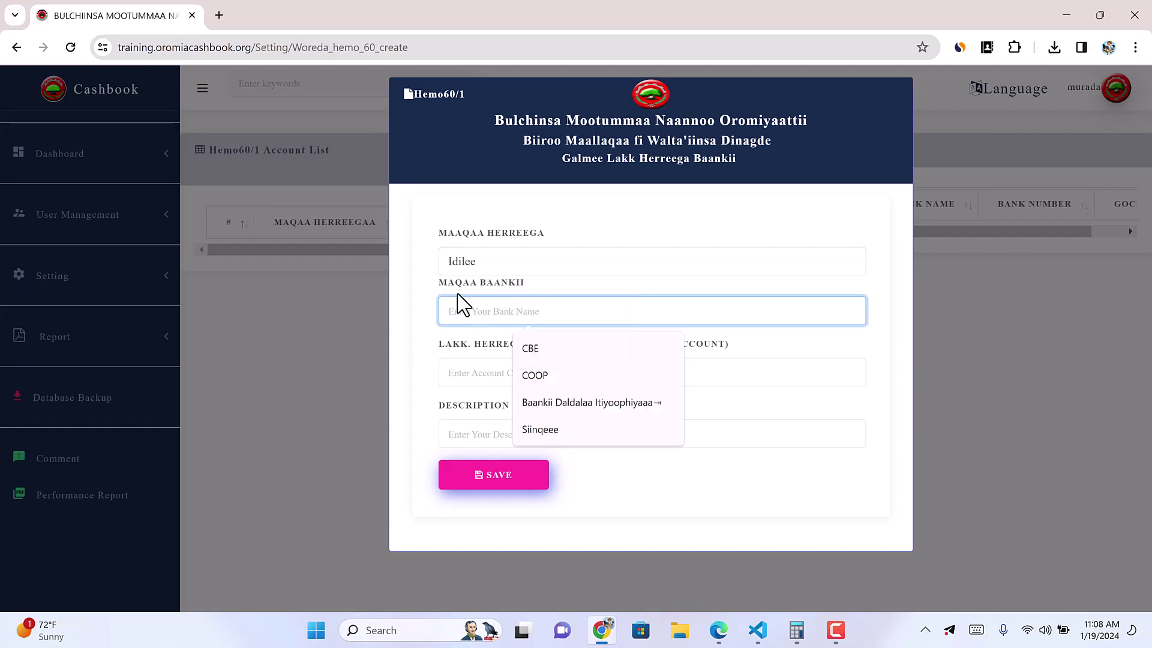
{"action": "left_click", "coordinate": [502, 264]}
{"action": "left_click_drag", "start_coordinate": [504, 265], "coordinate": [412, 259]}
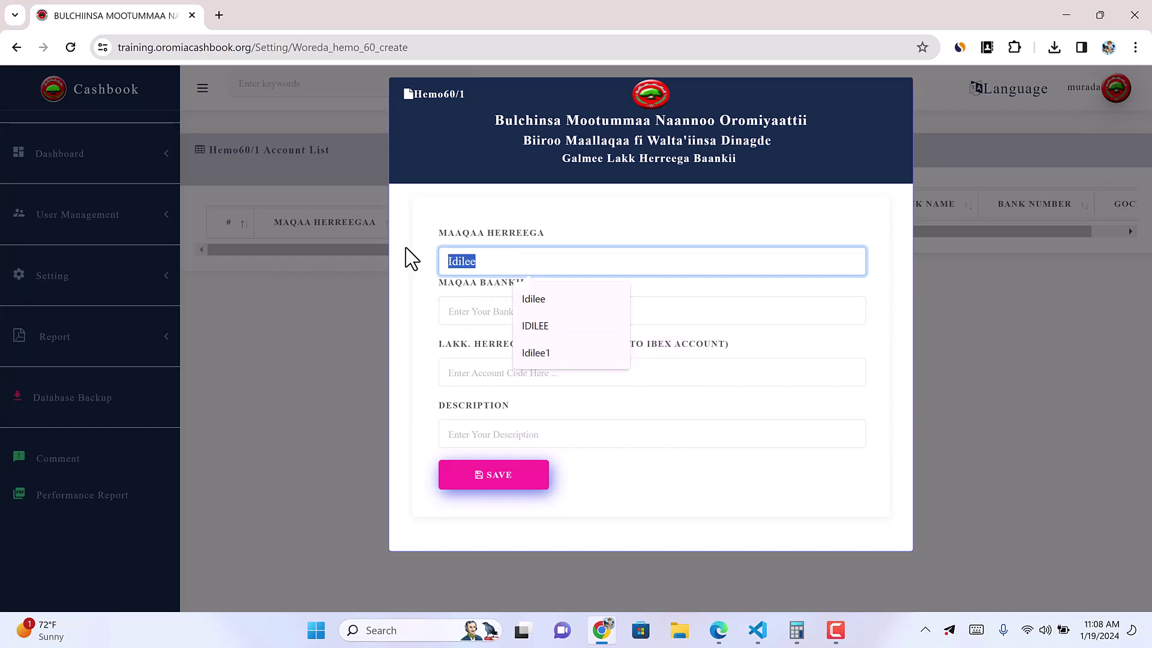
{"action": "type", "text": "Galii "}
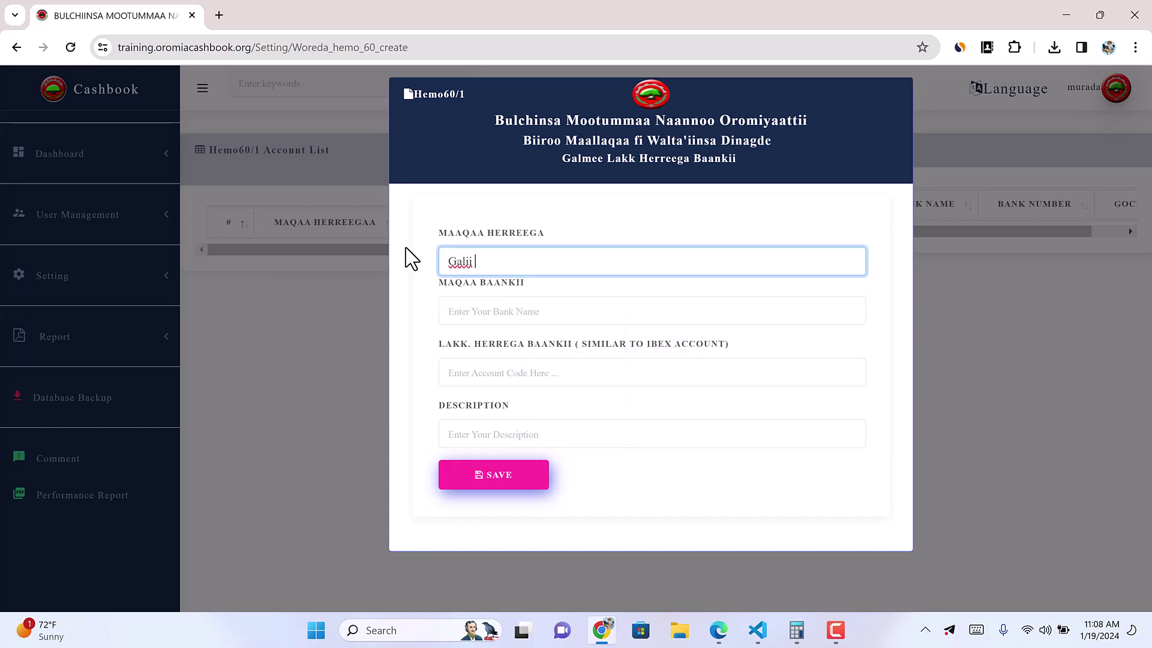
{"action": "type", "text": "keessoo"}
{"action": "key", "text": "ctrl+a"}
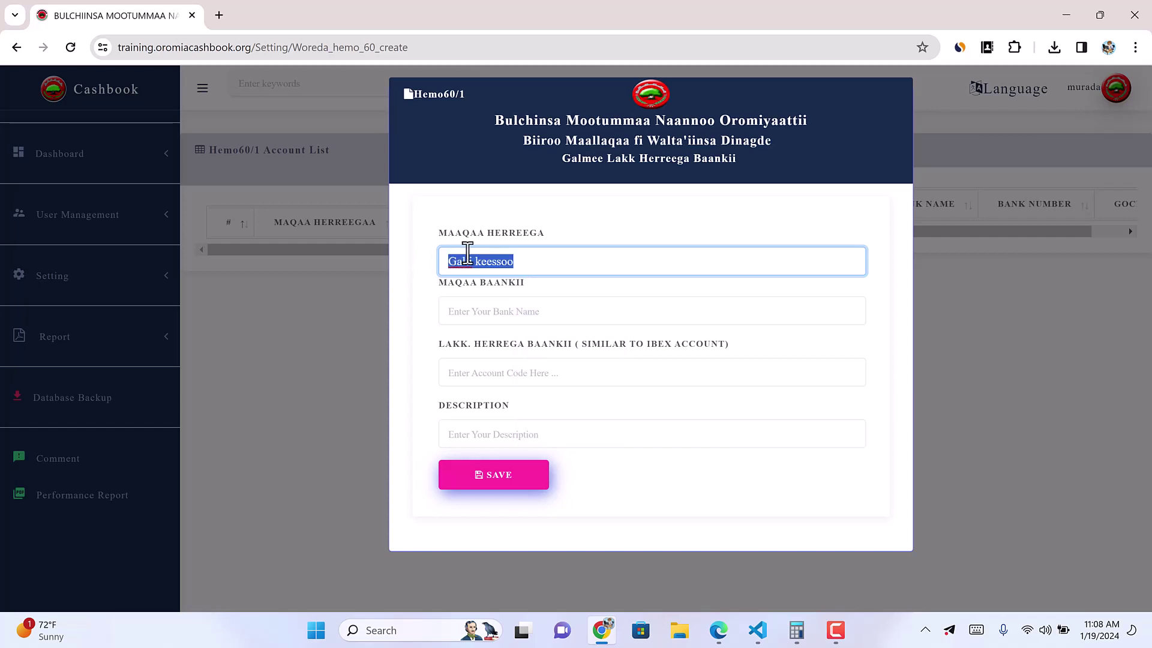
{"action": "left_click", "coordinate": [533, 265]}
{"action": "key", "text": "BackSpace"}
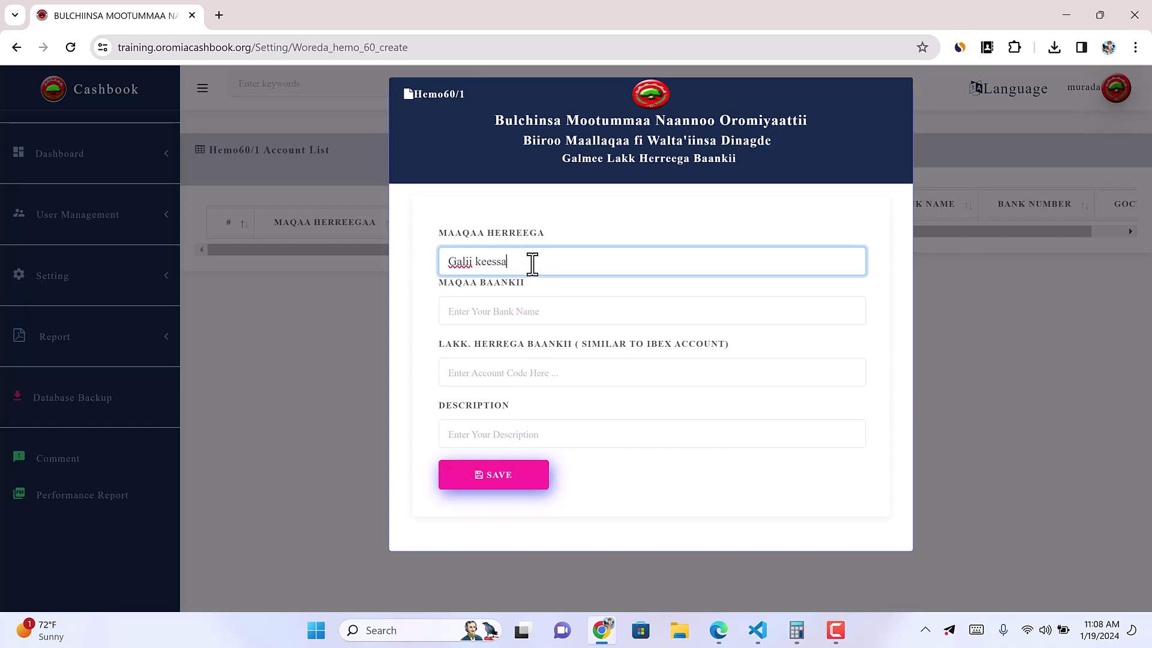
{"action": "type", "text": "a"}
Step: Set the bank name to CBE and enter the bank account number
{"action": "left_click", "coordinate": [511, 317]}
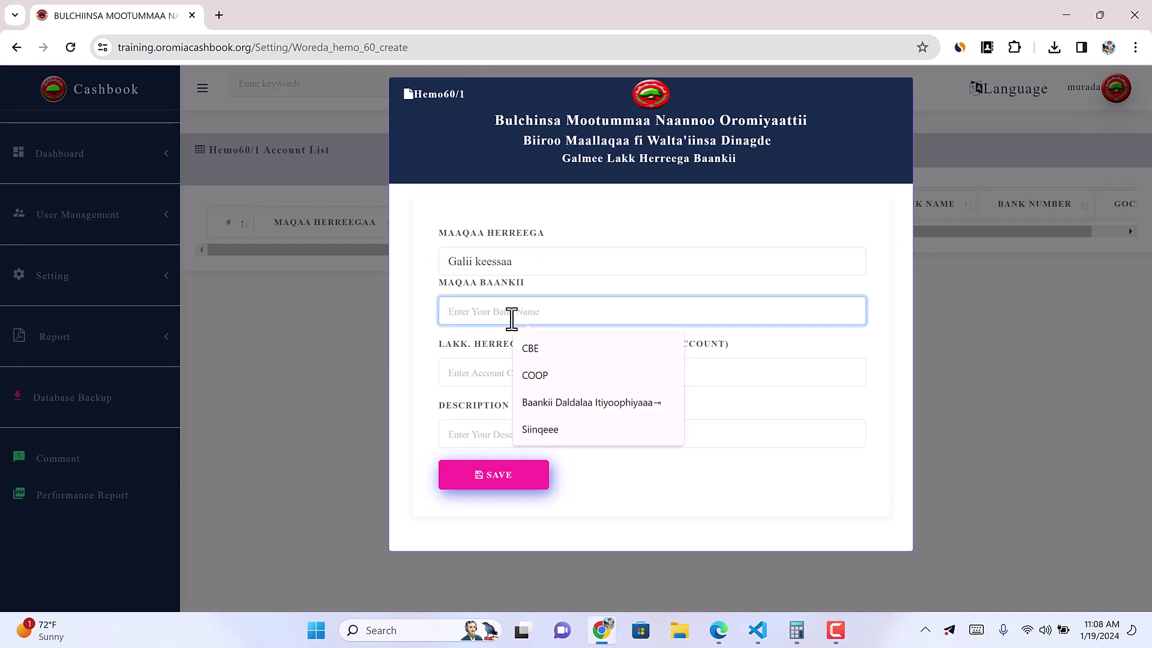
{"action": "type", "text": "CBE"}
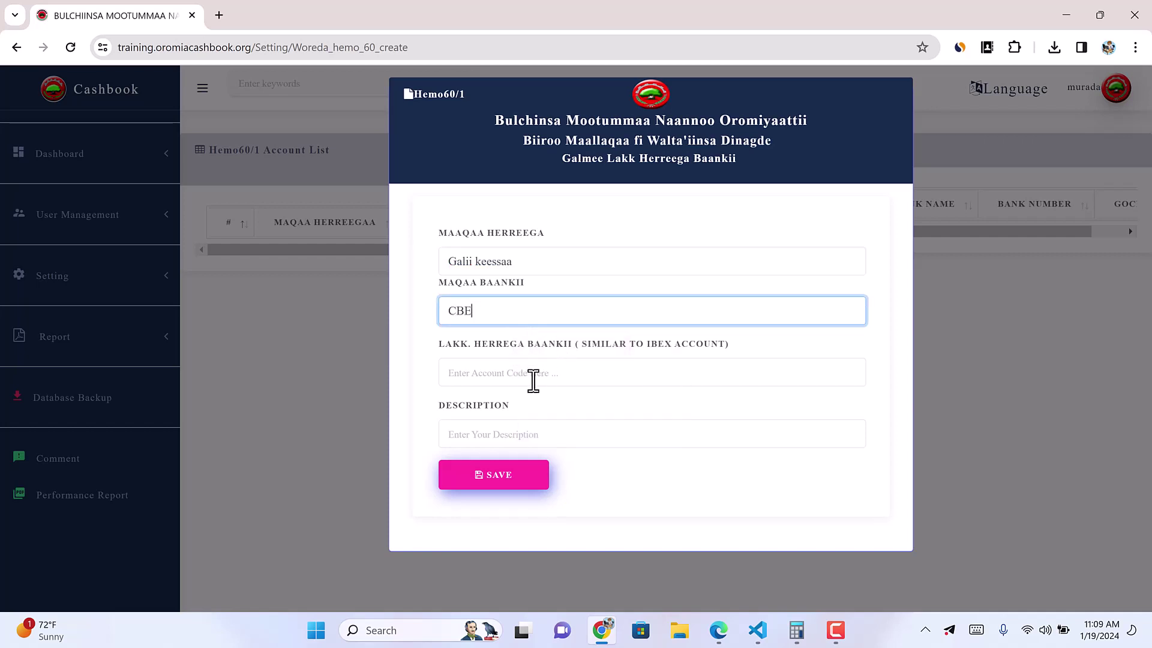
{"action": "mouse_move", "coordinate": [533, 380]}
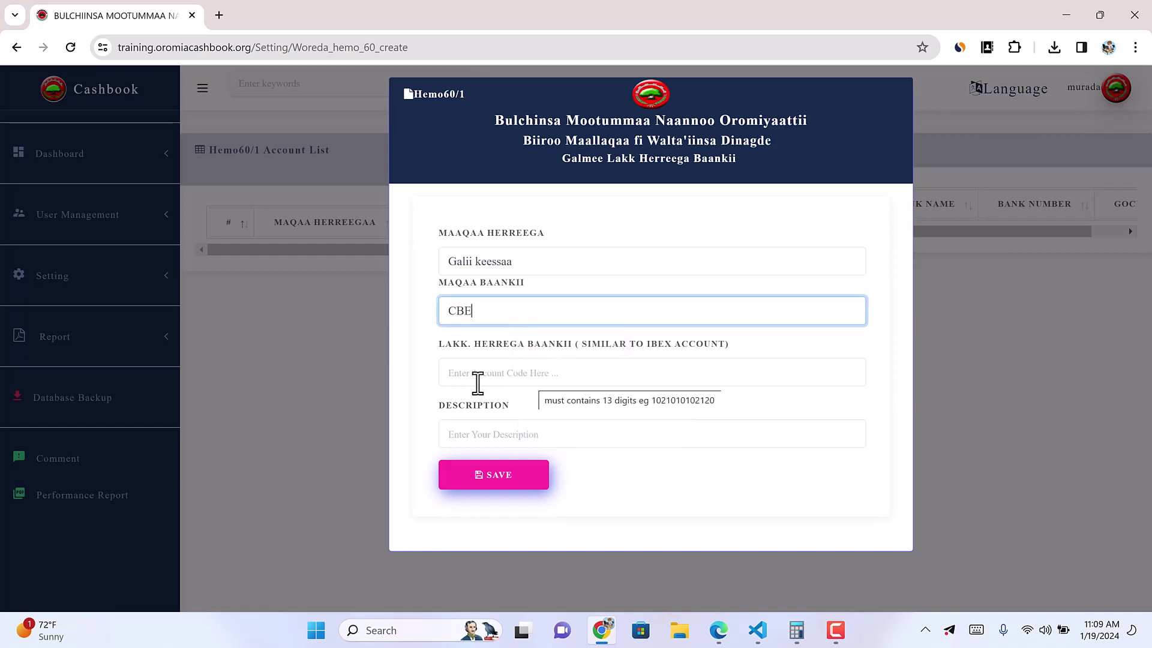
{"action": "left_click", "coordinate": [480, 373]}
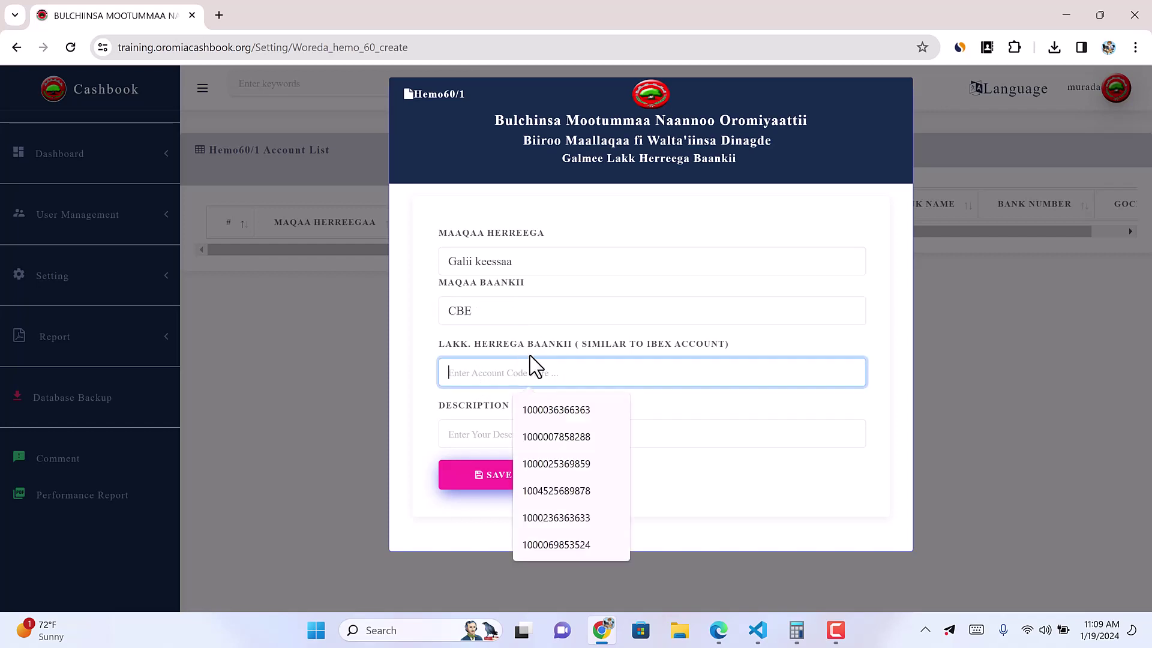
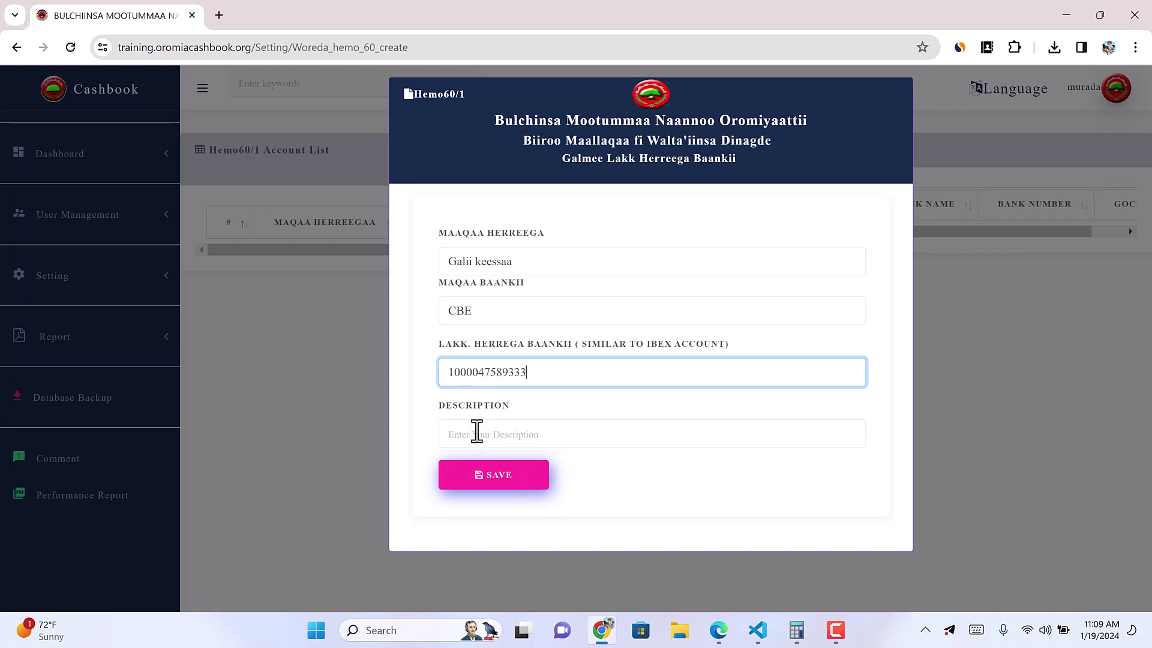
Step: Copy 'Galii keessaa' into the description and save the account
{"action": "left_click", "coordinate": [474, 423]}
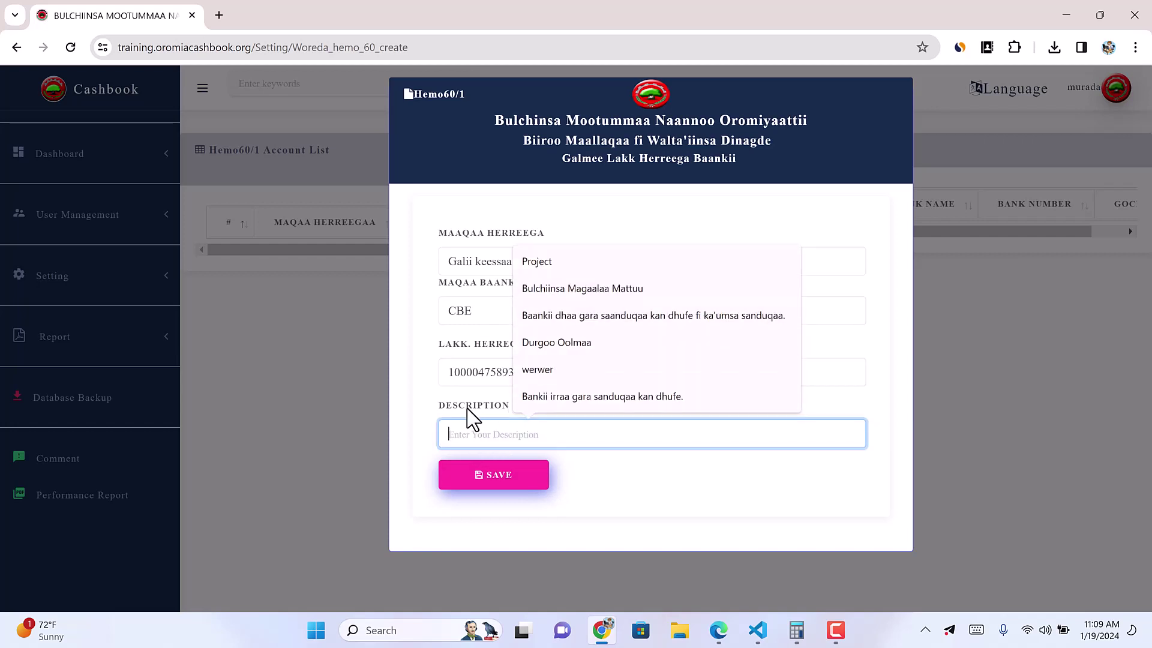
{"action": "left_click", "coordinate": [499, 263]}
{"action": "triple_click", "coordinate": [500, 262]}
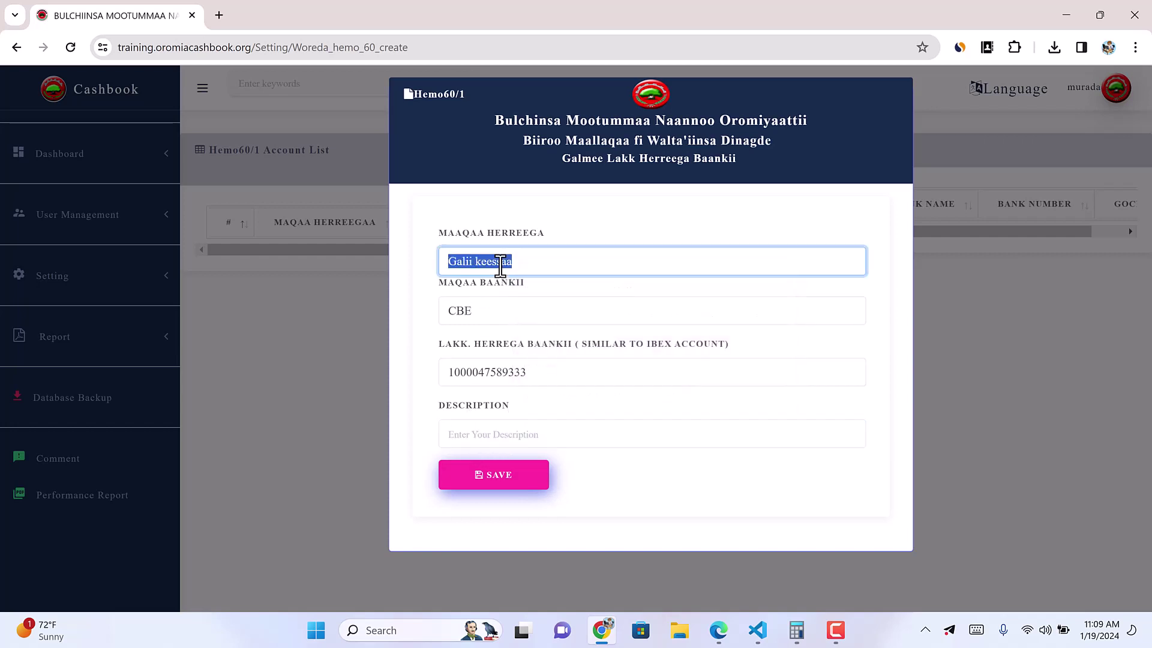
{"action": "key", "text": "ctrl+c"}
{"action": "left_click", "coordinate": [473, 433]}
{"action": "key", "text": "ctrl+v"}
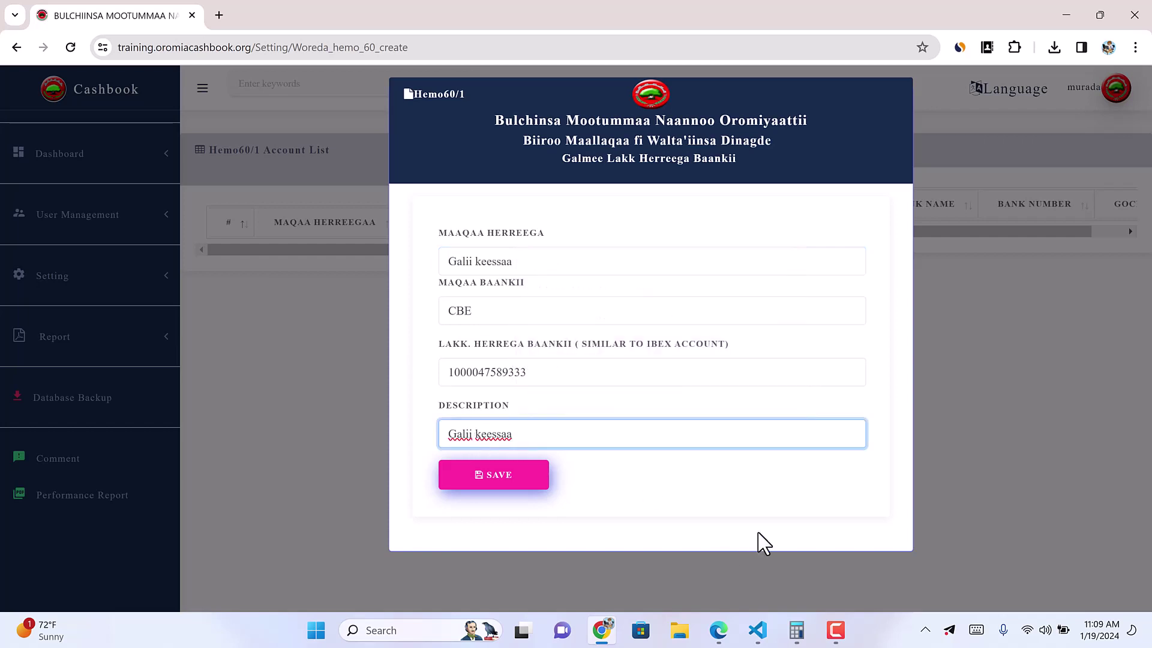
{"action": "left_click", "coordinate": [693, 498]}
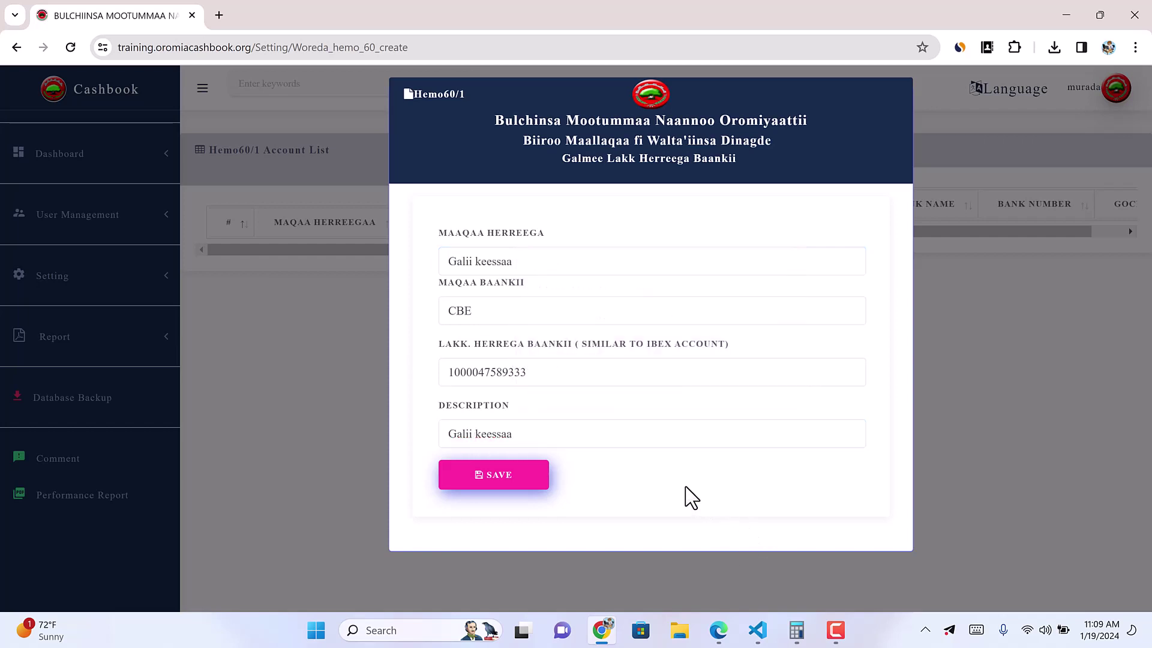
{"action": "left_click", "coordinate": [504, 483]}
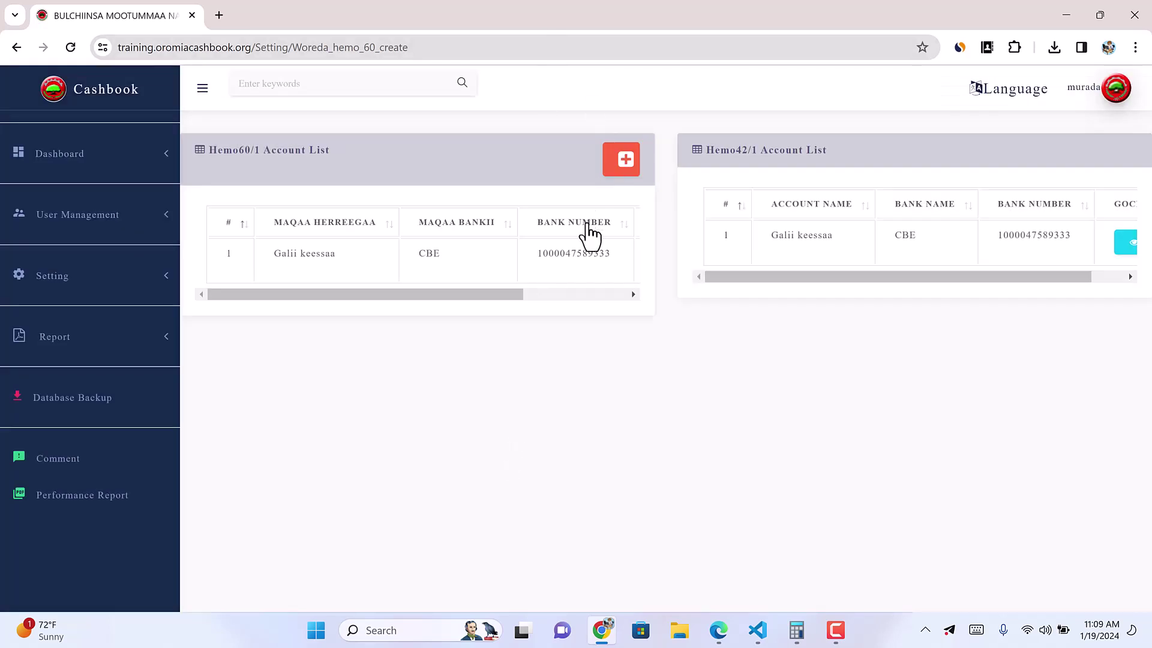
Step: Collapse the side navigation and scroll the tables to review the Galii keessaa row
{"action": "left_click_drag", "start_coordinate": [516, 294], "coordinate": [339, 263]}
{"action": "left_click_drag", "start_coordinate": [514, 296], "coordinate": [614, 300]}
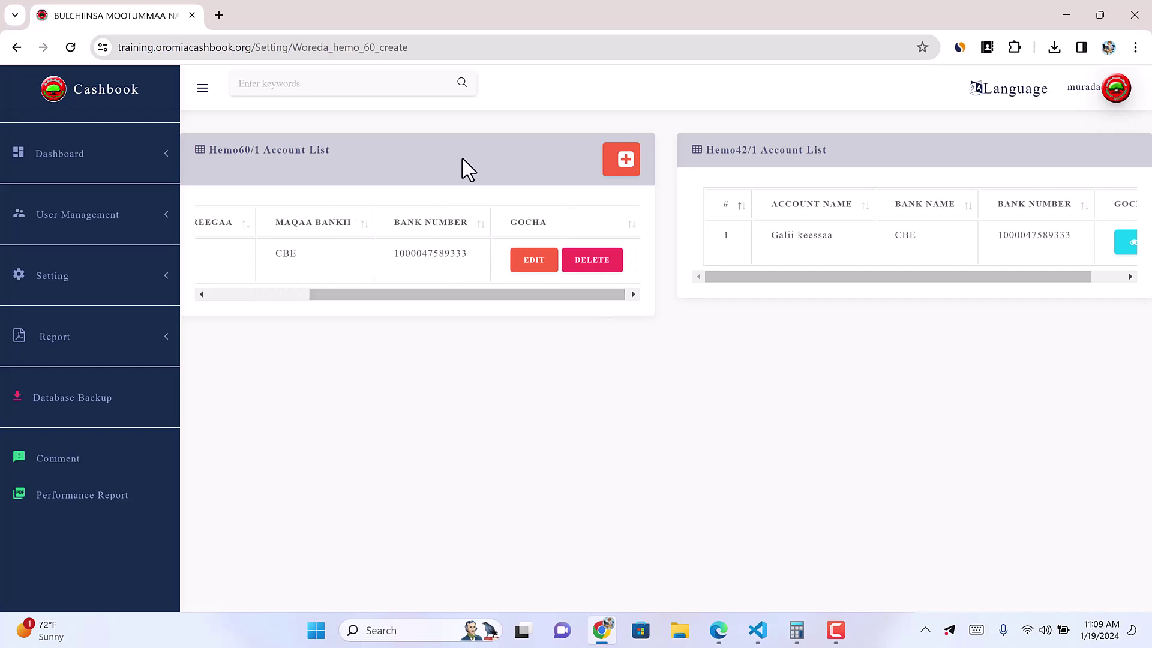
{"action": "left_click", "coordinate": [202, 89]}
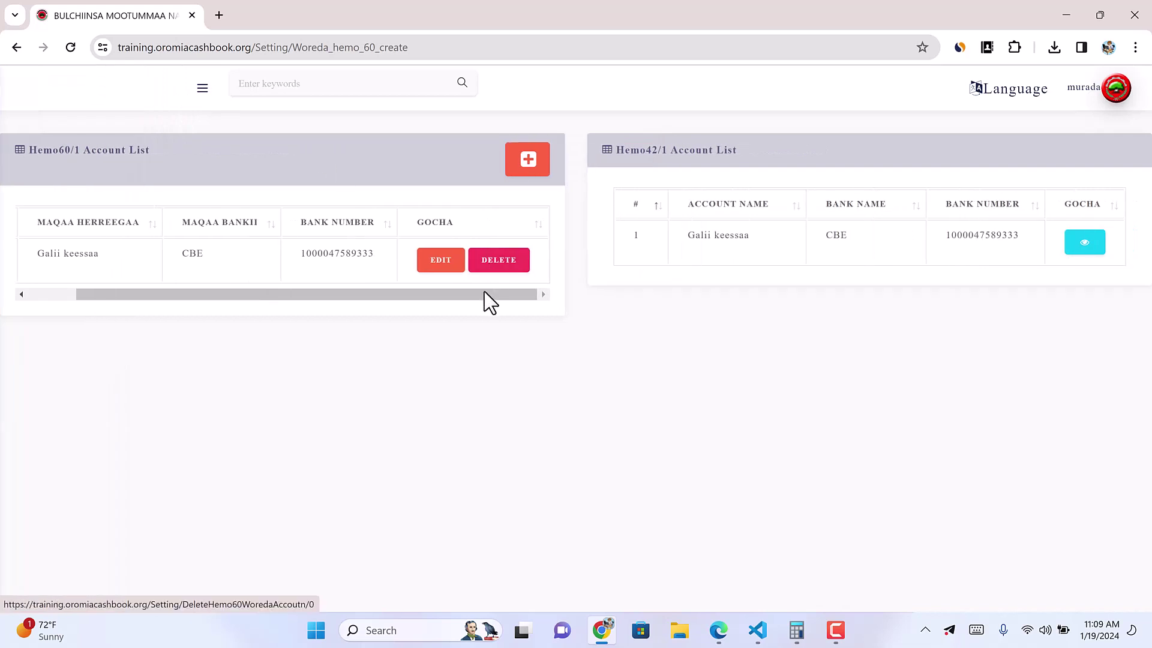
{"action": "left_click_drag", "start_coordinate": [150, 294], "coordinate": [102, 309]}
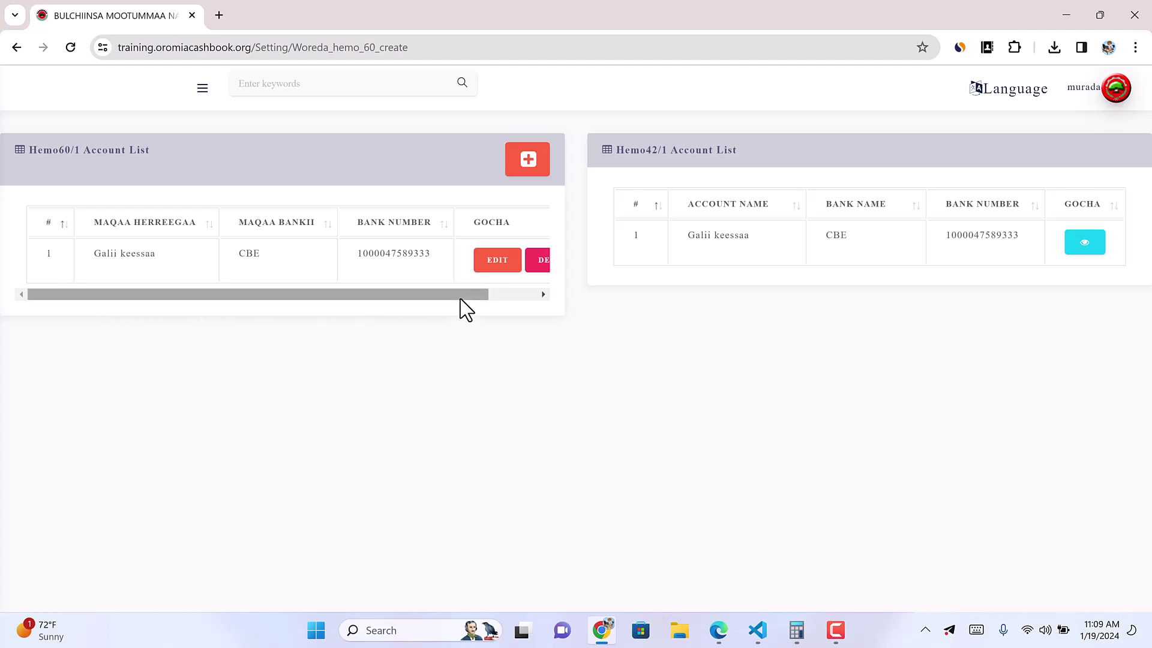
{"action": "left_click_drag", "start_coordinate": [460, 299], "coordinate": [494, 305]}
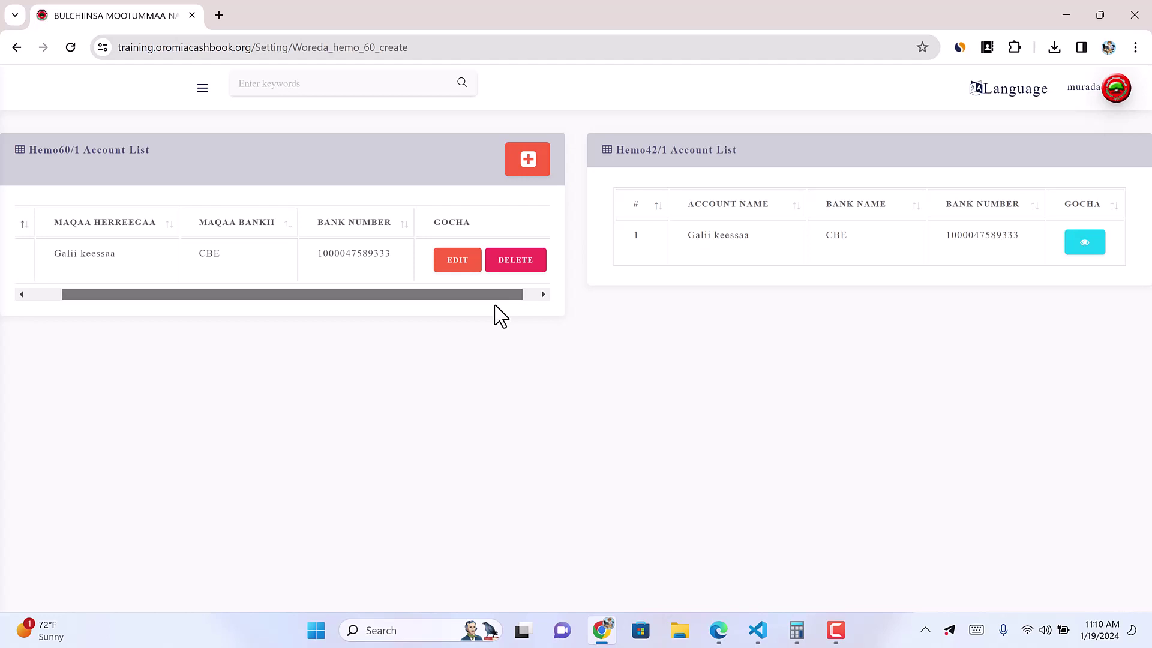
{"action": "scroll", "coordinate": [356, 293], "scroll_direction": "left", "scroll_amount": 1}
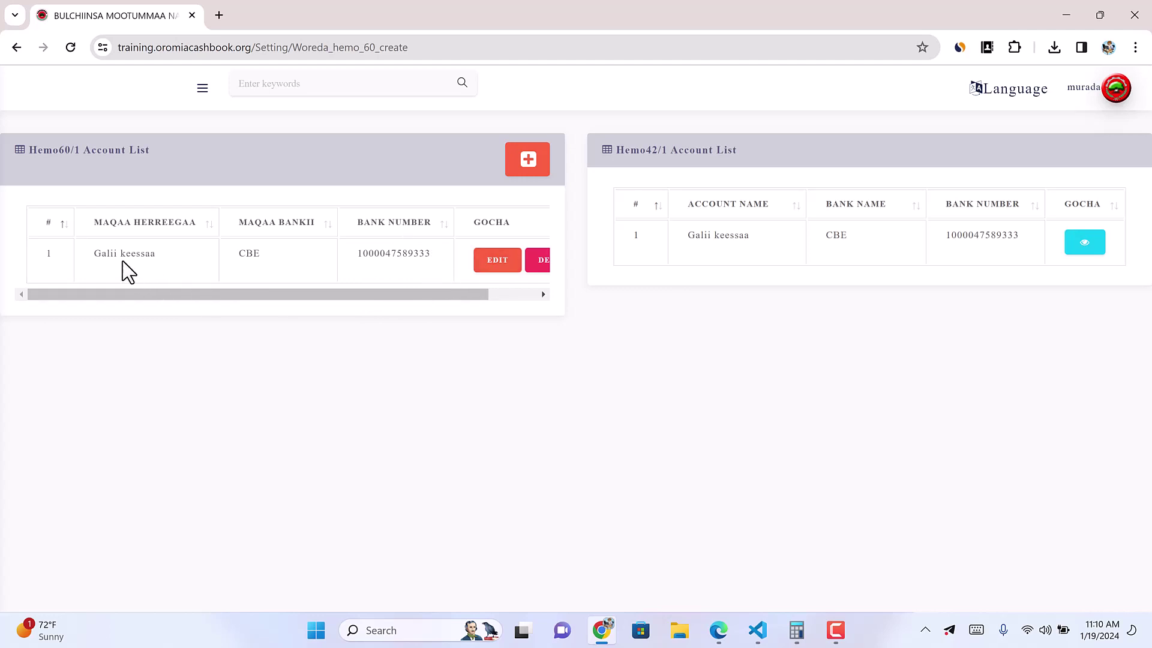
{"action": "left_click_drag", "start_coordinate": [98, 252], "coordinate": [401, 262]}
{"action": "left_click", "coordinate": [106, 257]}
Step: Review the Hemo60/1 and Hemo42/1 list titles, restore the navigation, and open the add-account form
{"action": "left_click_drag", "start_coordinate": [26, 149], "coordinate": [190, 161]}
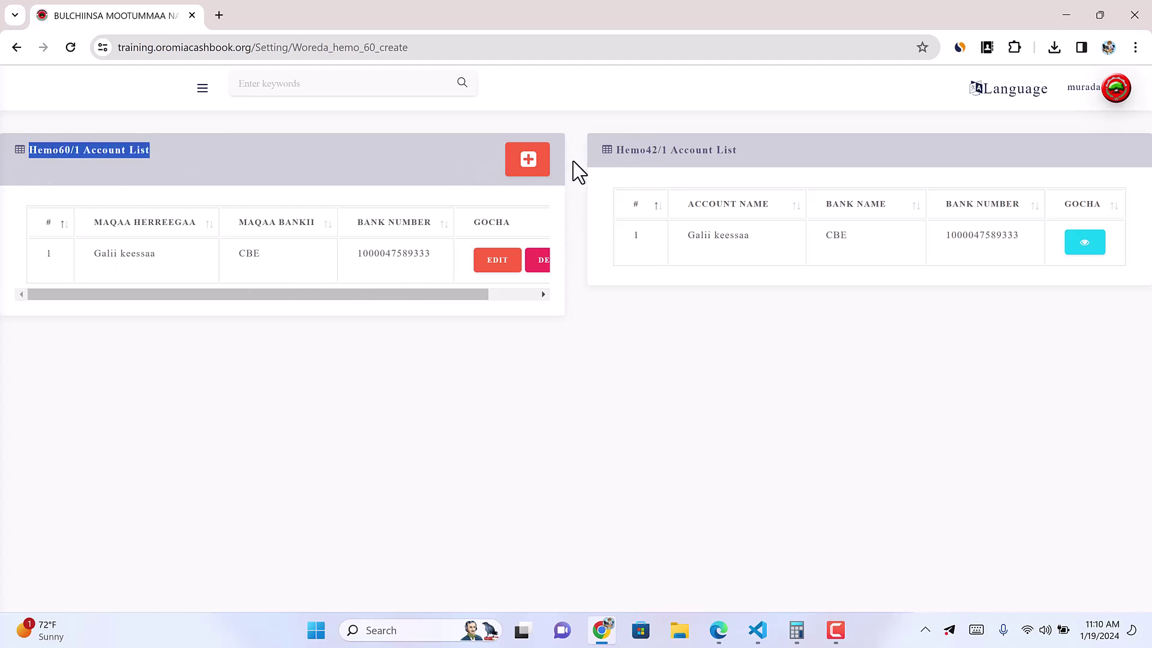
{"action": "left_click_drag", "start_coordinate": [615, 150], "coordinate": [750, 157]}
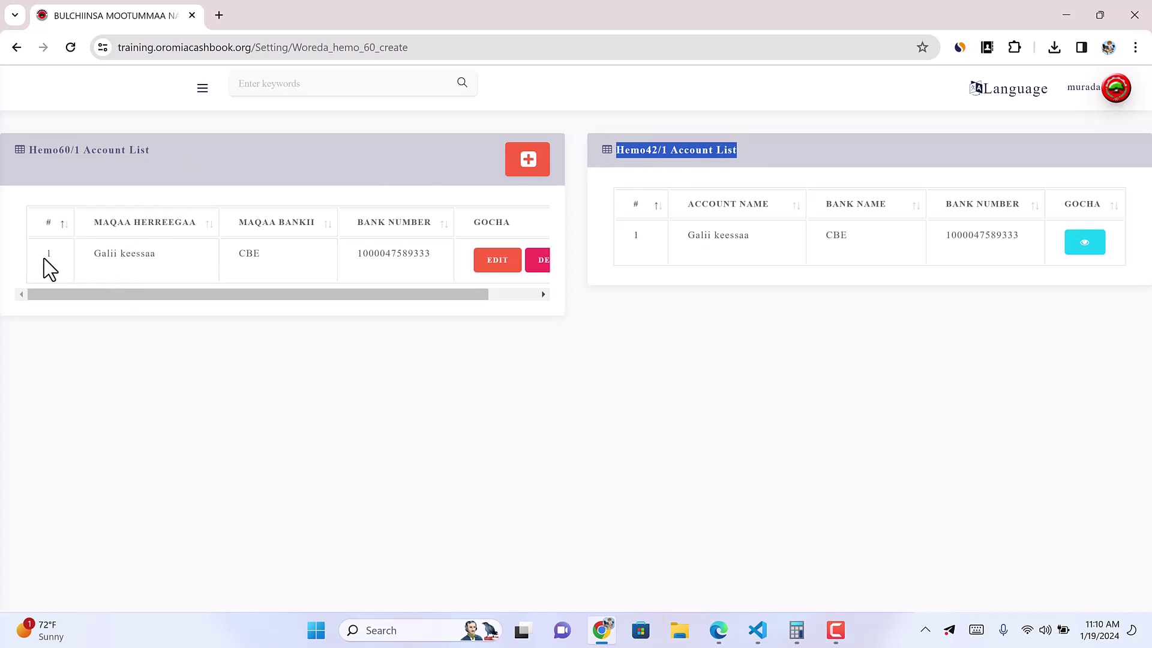
{"action": "left_click_drag", "start_coordinate": [44, 258], "coordinate": [140, 264]}
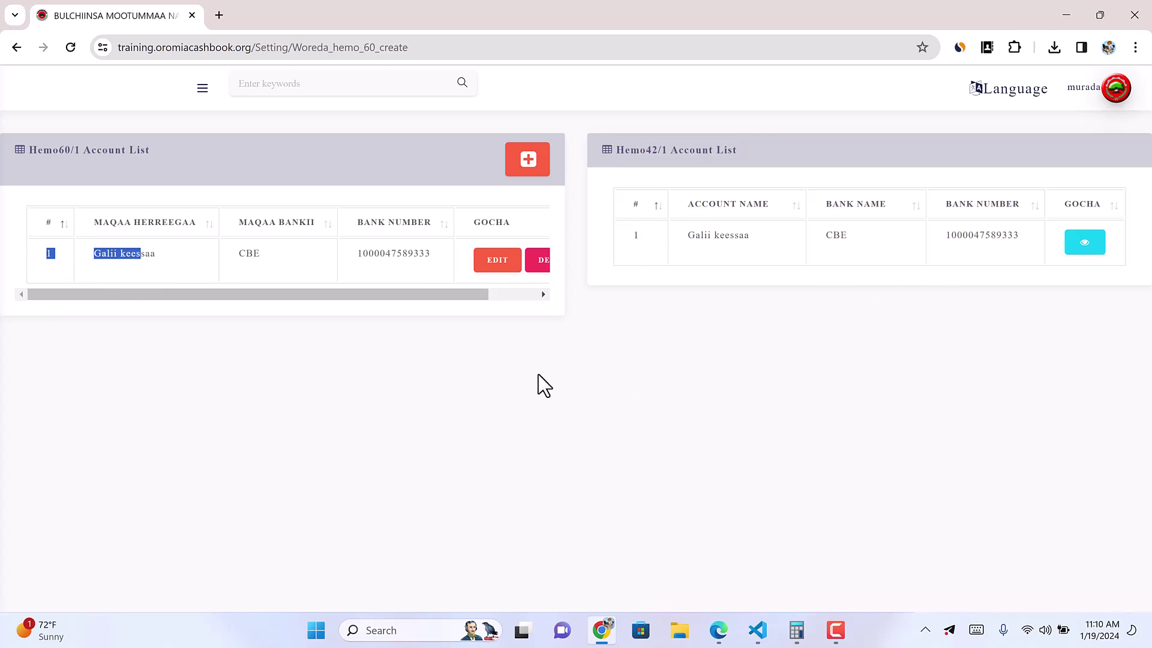
{"action": "left_click_drag", "start_coordinate": [474, 297], "coordinate": [412, 306]}
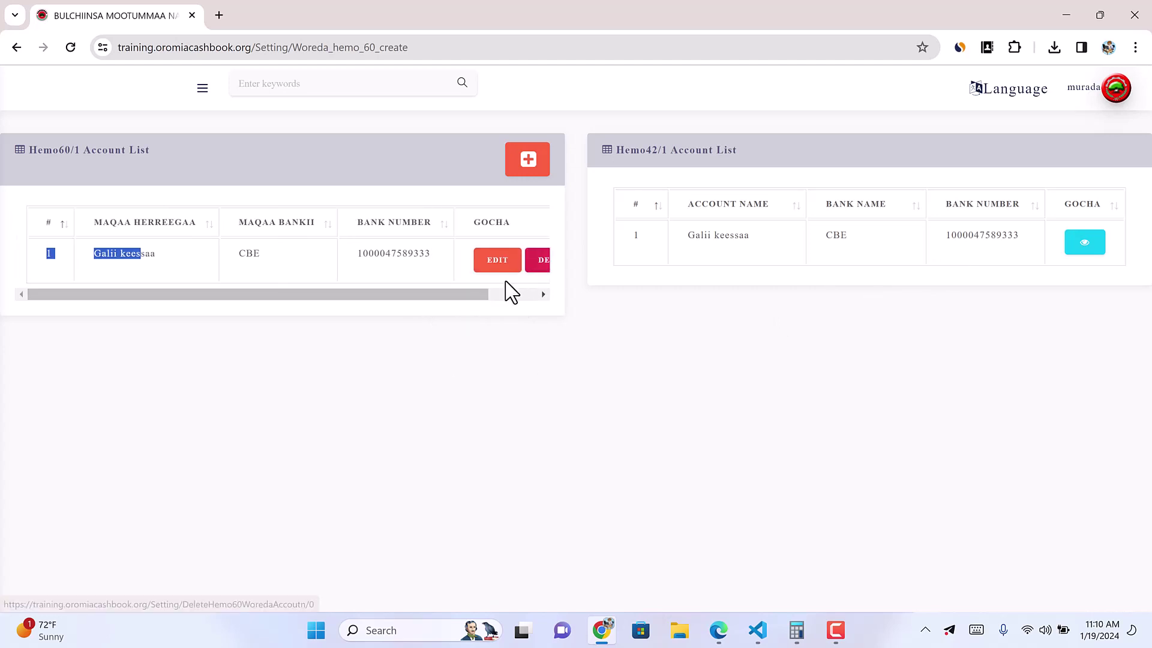
{"action": "left_click", "coordinate": [204, 89]}
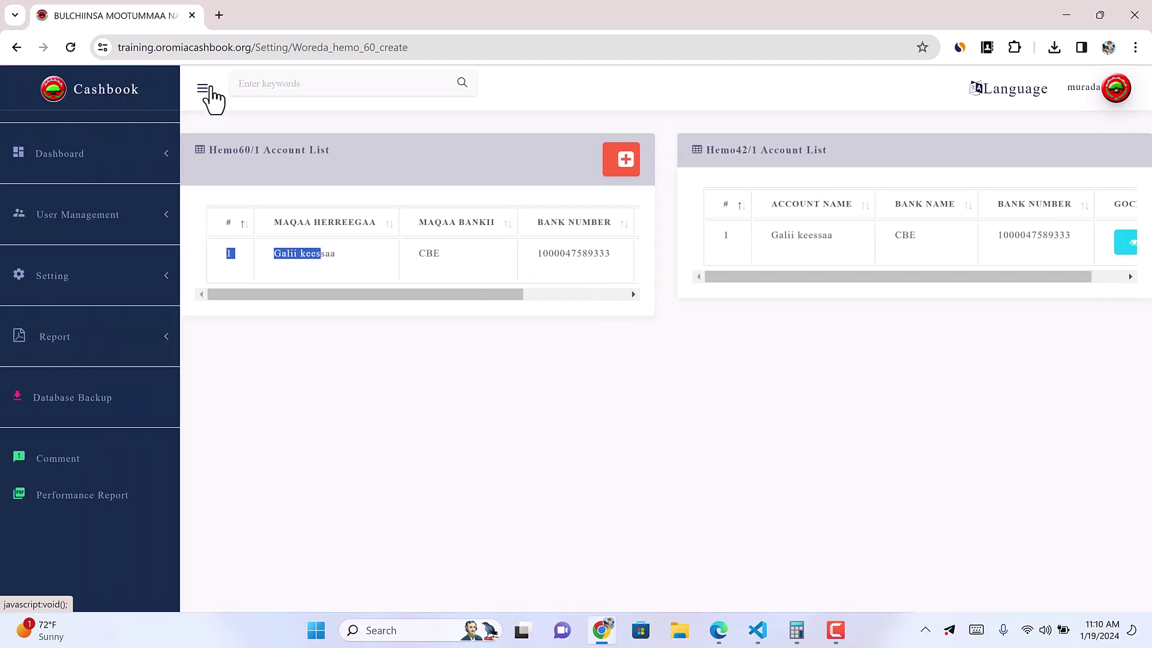
{"action": "left_click", "coordinate": [630, 171]}
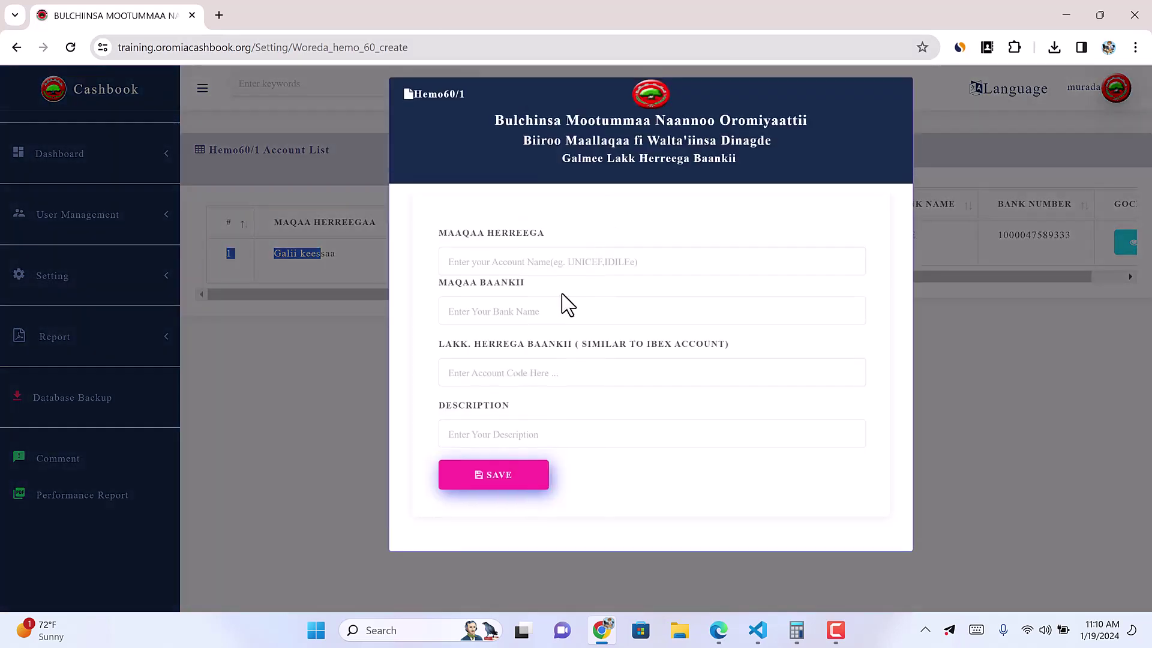
Step: Fill account name Idilee, bank CBE and an edited suggested account number, then save
{"action": "left_click", "coordinate": [480, 267]}
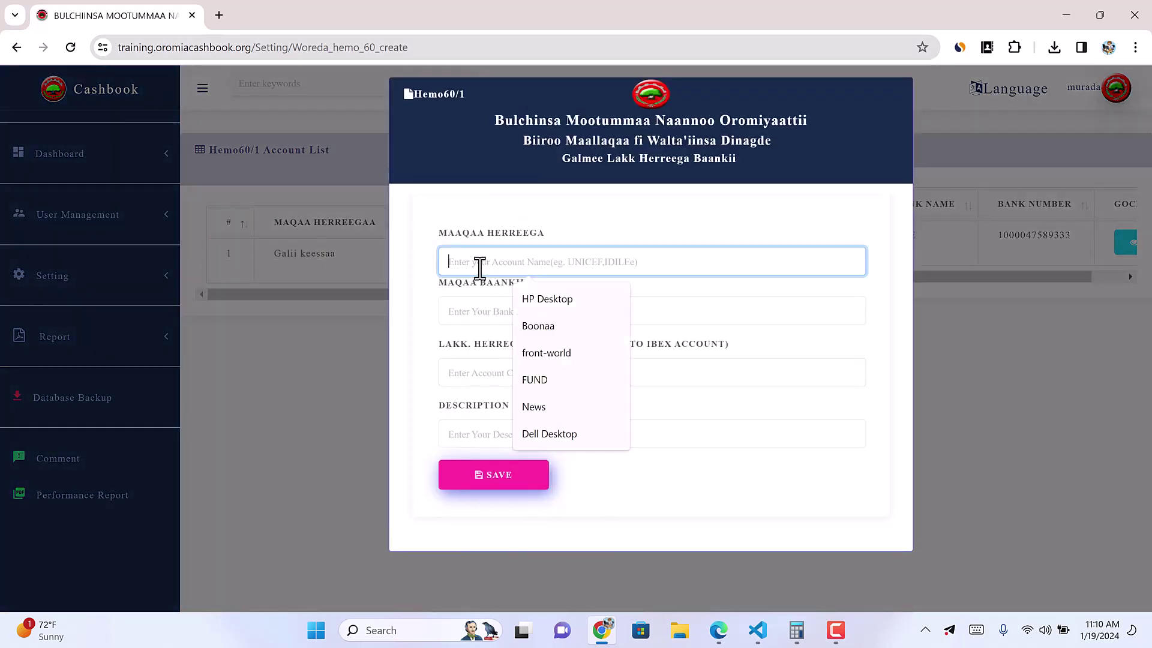
{"action": "type", "text": "Idilee"}
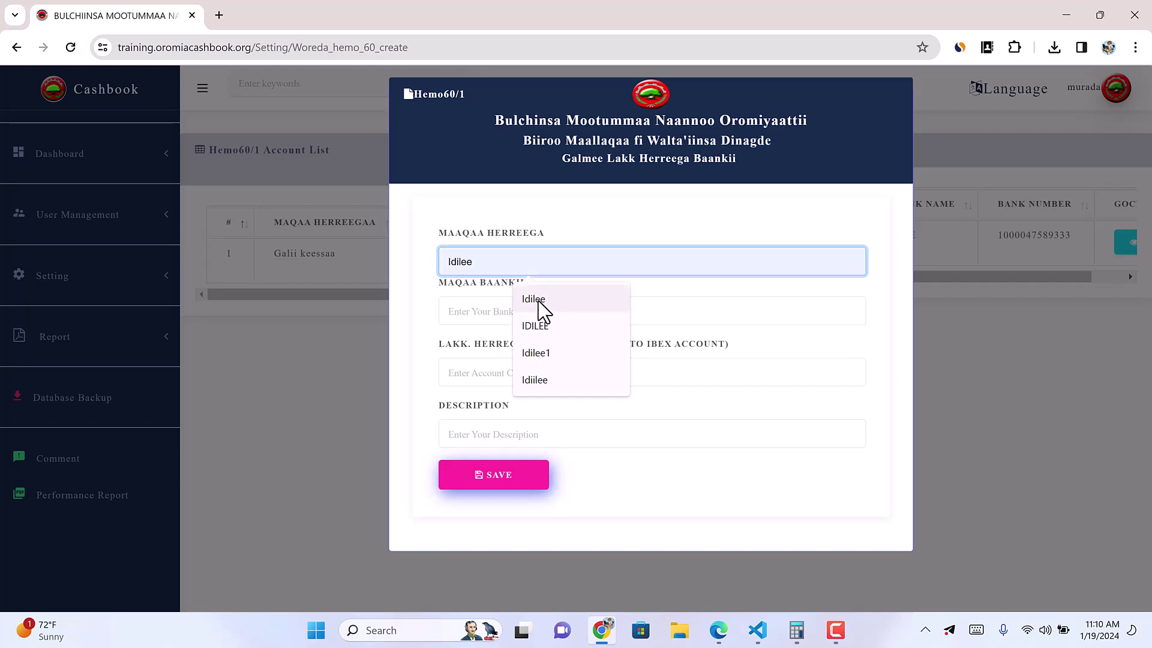
{"action": "left_click", "coordinate": [537, 300]}
{"action": "left_click", "coordinate": [483, 311]}
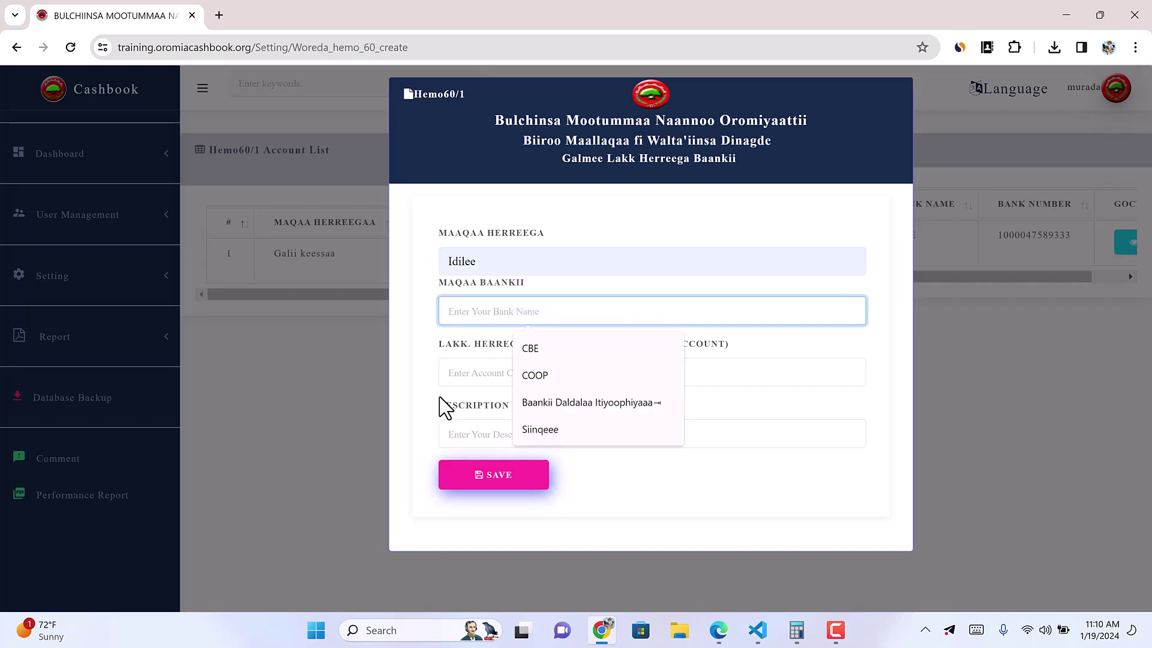
{"action": "type", "text": "CBE"}
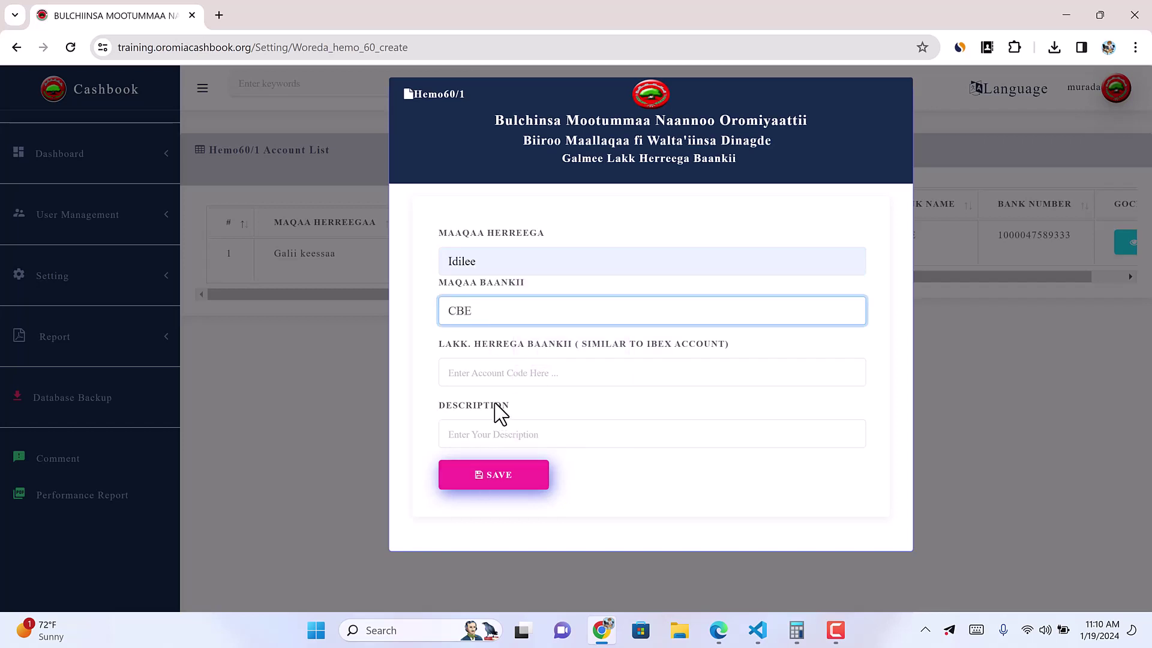
{"action": "left_click", "coordinate": [493, 373]}
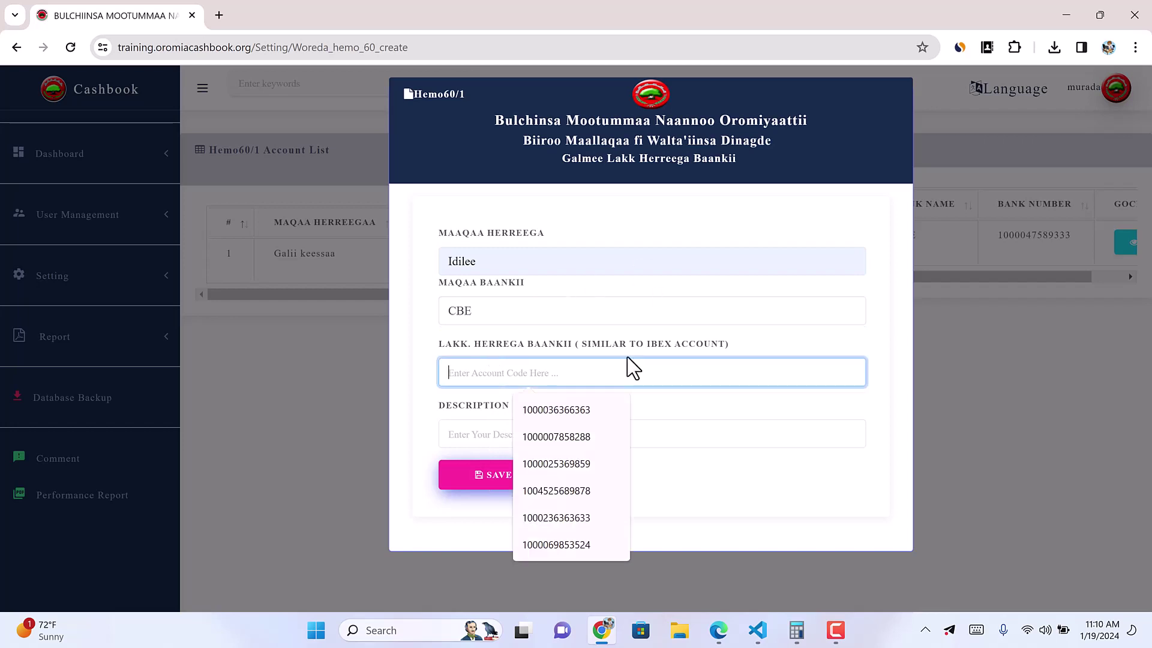
{"action": "left_click", "coordinate": [576, 411]}
{"action": "key", "text": "BackSpace"}
{"action": "key", "text": "BackSpace"}
{"action": "type", "text": "50"}
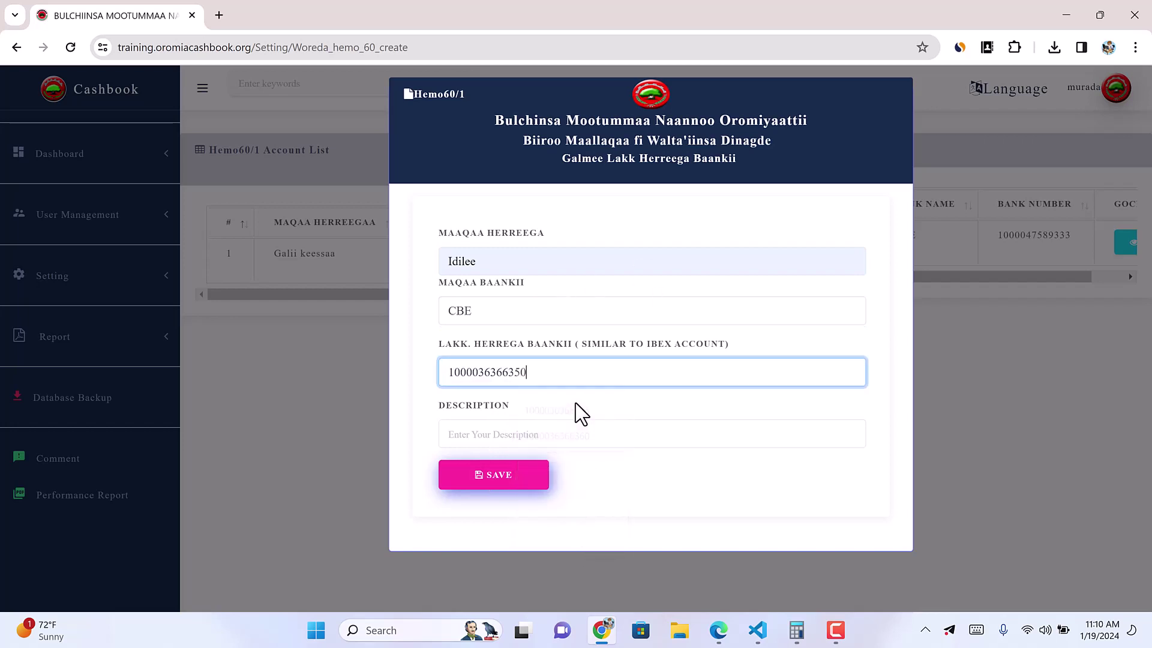
{"action": "left_click", "coordinate": [528, 431]}
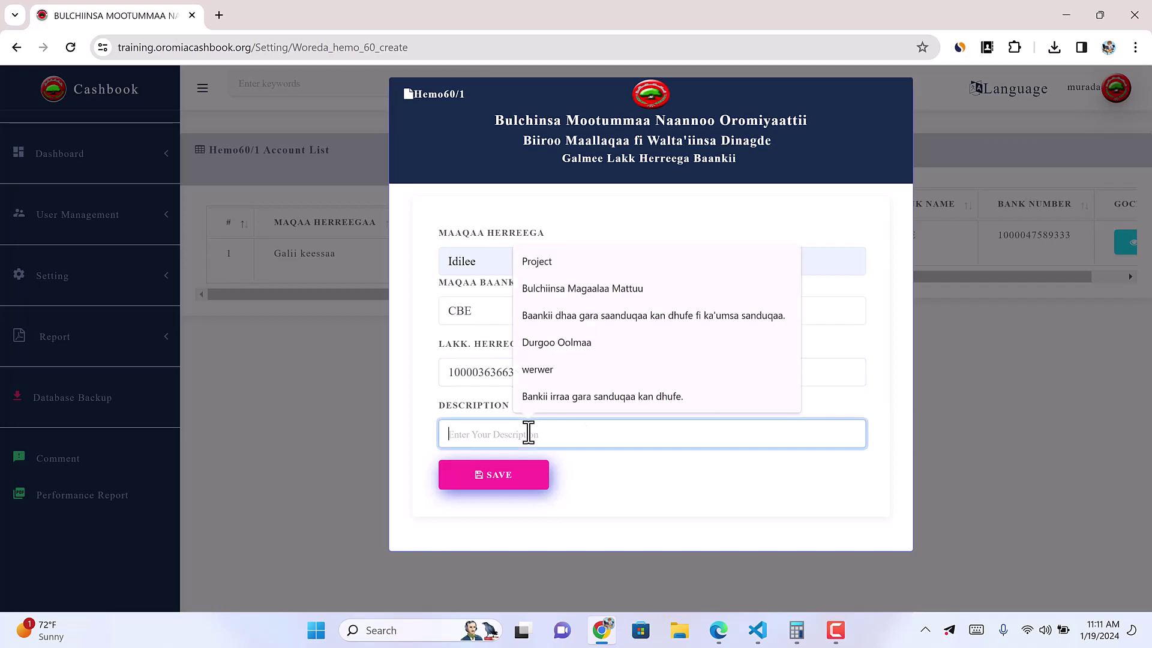
{"action": "left_click", "coordinate": [498, 485]}
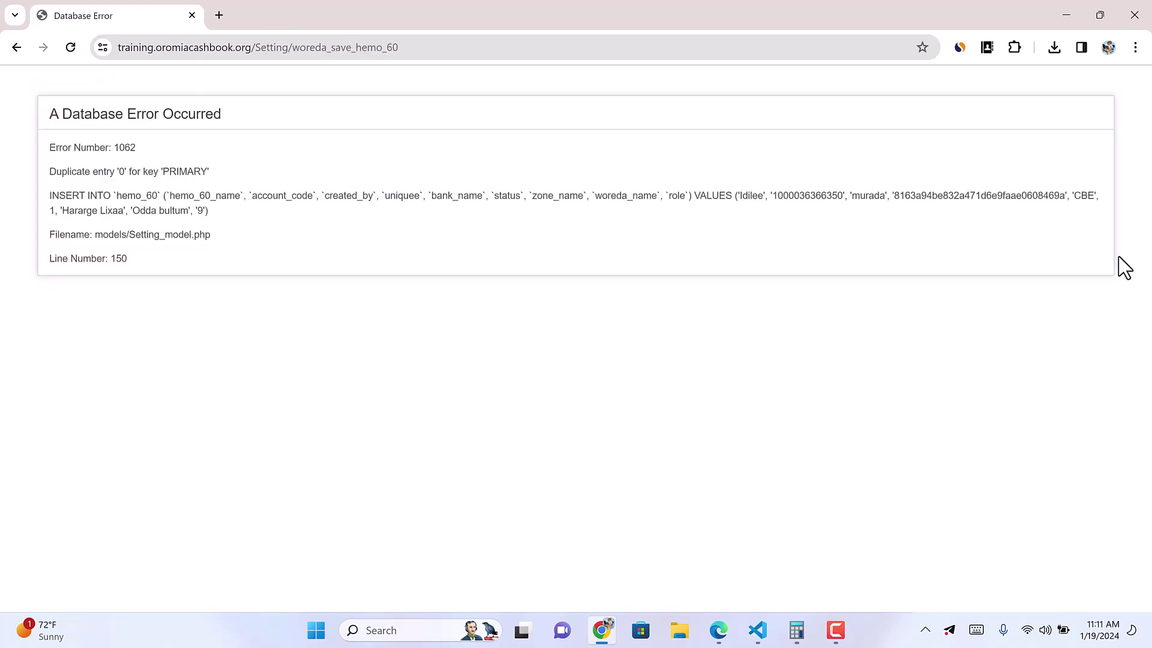
Step: Go back from the error, change the account number's ending digits, and save again
{"action": "double_click", "coordinate": [808, 198]}
{"action": "left_click", "coordinate": [23, 47]}
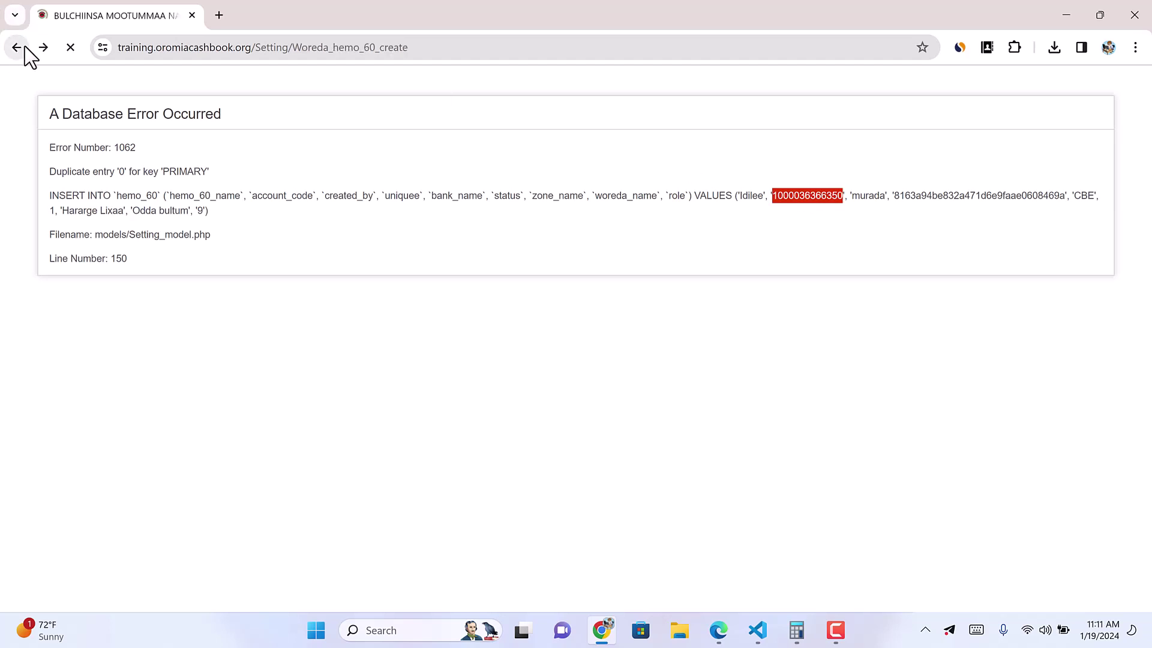
{"action": "left_click", "coordinate": [627, 174]}
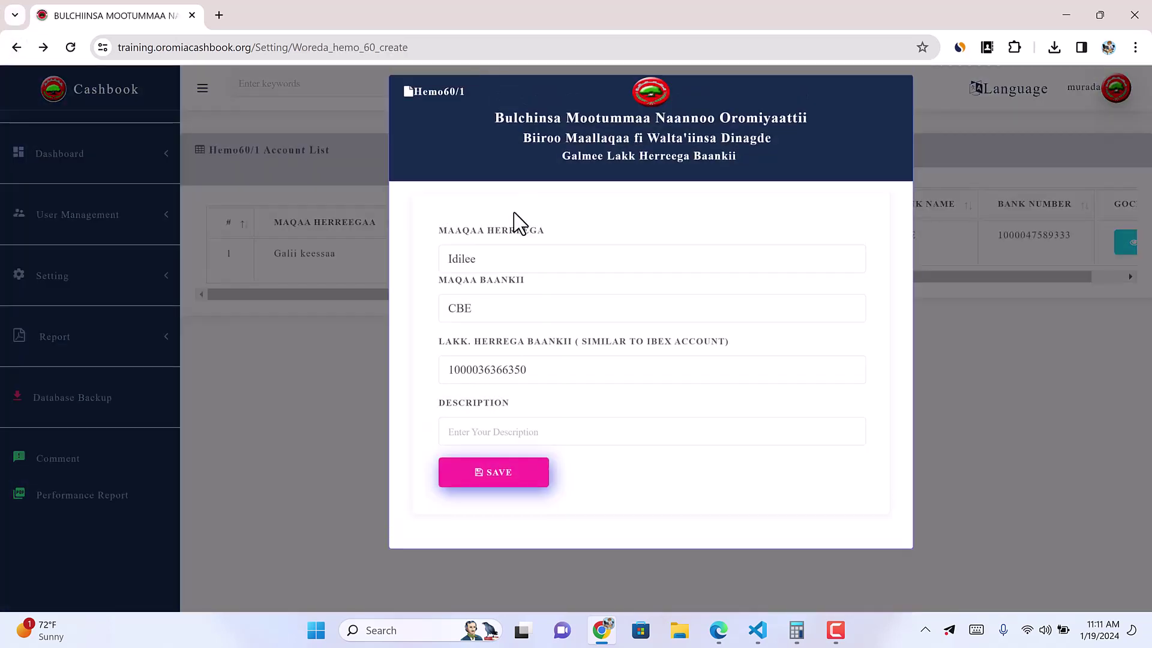
{"action": "left_click_drag", "start_coordinate": [528, 380], "coordinate": [441, 372]}
{"action": "key", "text": "End"}
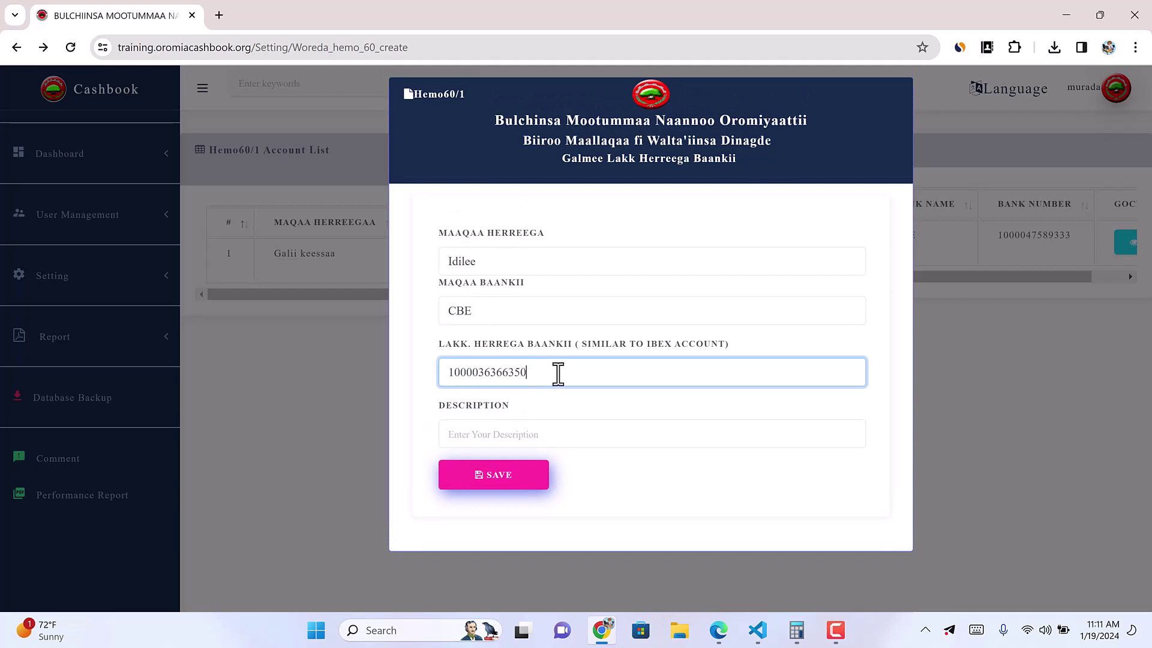
{"action": "key", "text": "BackSpace"}
{"action": "key", "text": "BackSpace"}
{"action": "key", "text": "BackSpace"}
{"action": "key", "text": "BackSpace"}
{"action": "key", "text": "BackSpace"}
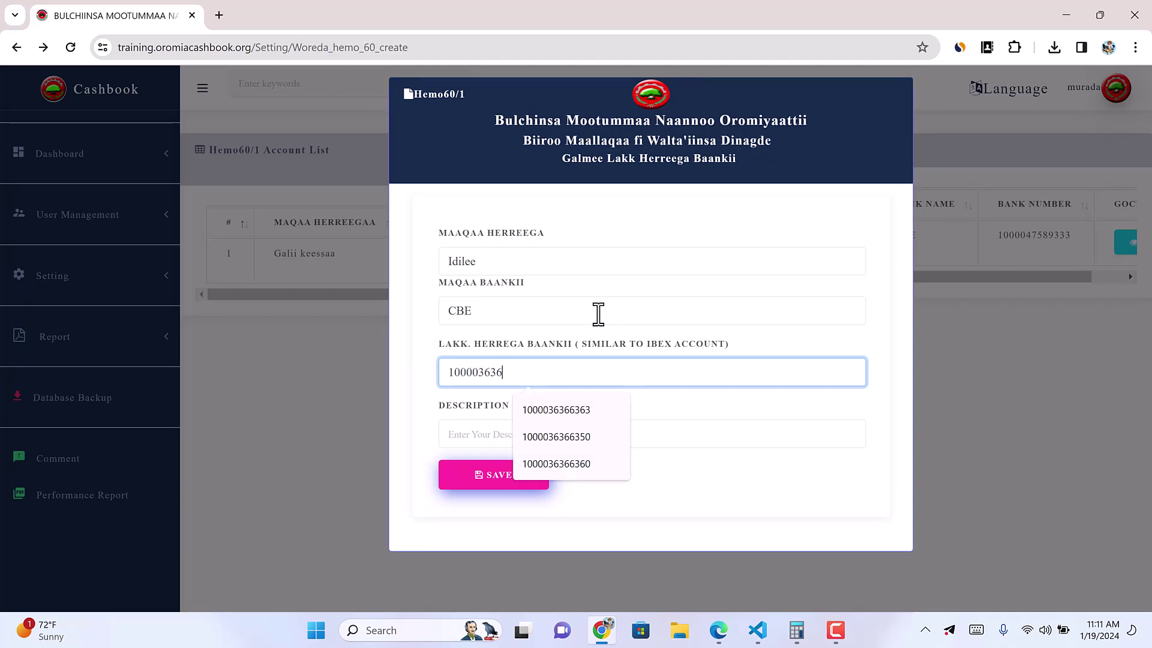
{"action": "type", "text": "0000"}
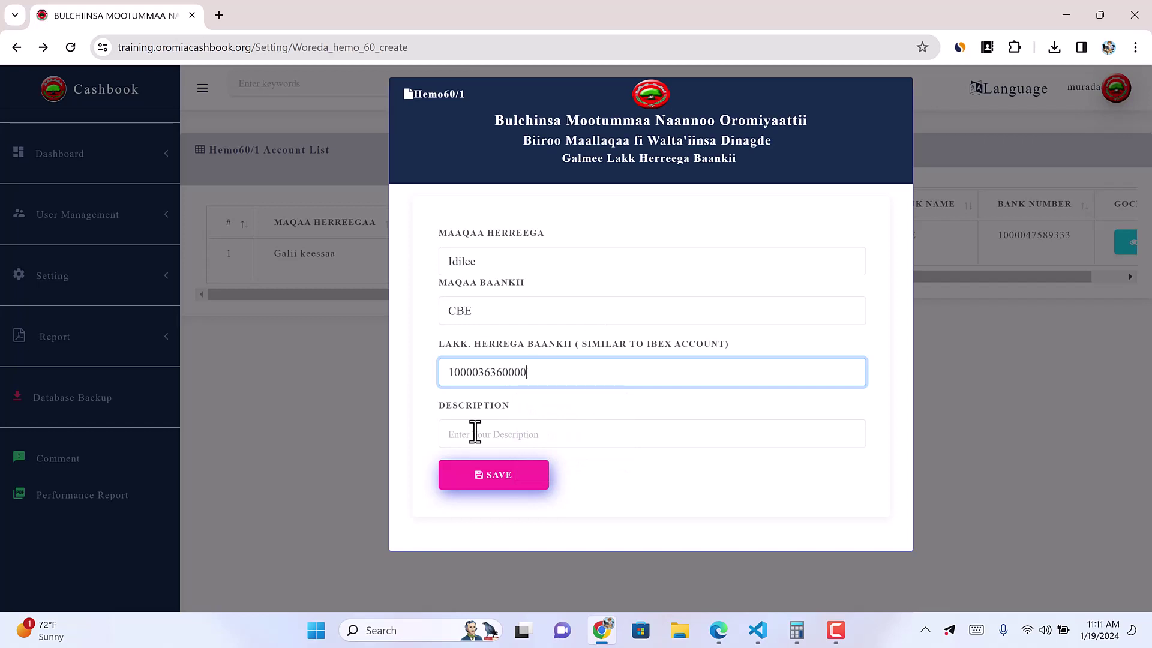
{"action": "left_click", "coordinate": [491, 477]}
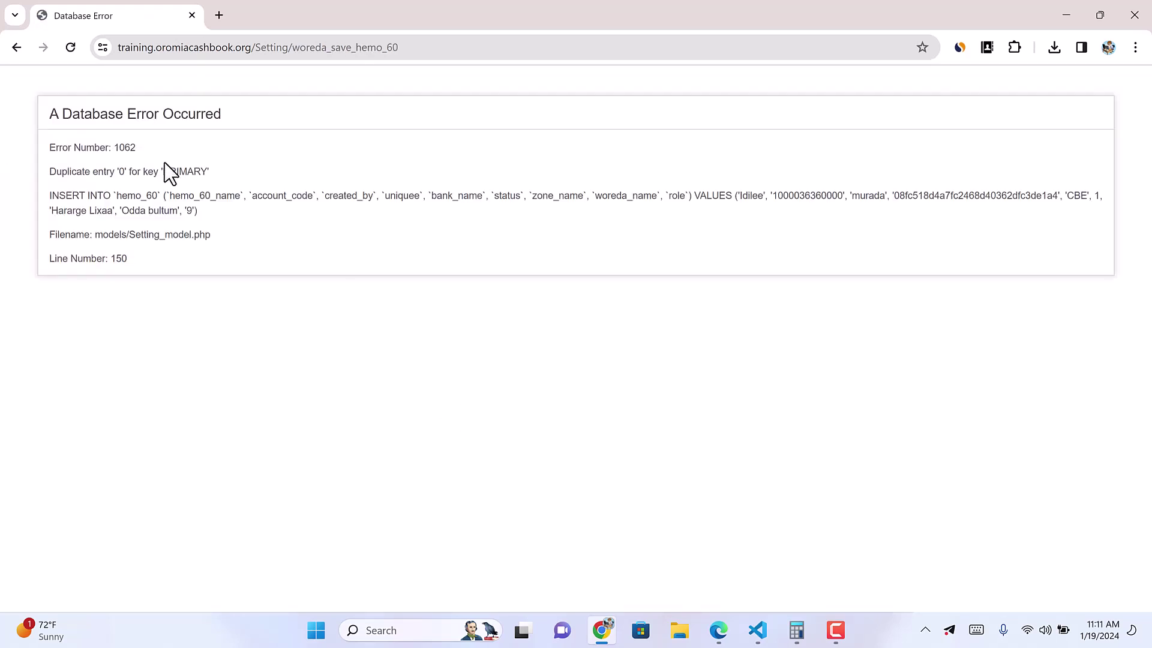
Step: Return from the repeated error, reopen the prefilled form and save the Idilee CBE account
{"action": "double_click", "coordinate": [811, 196]}
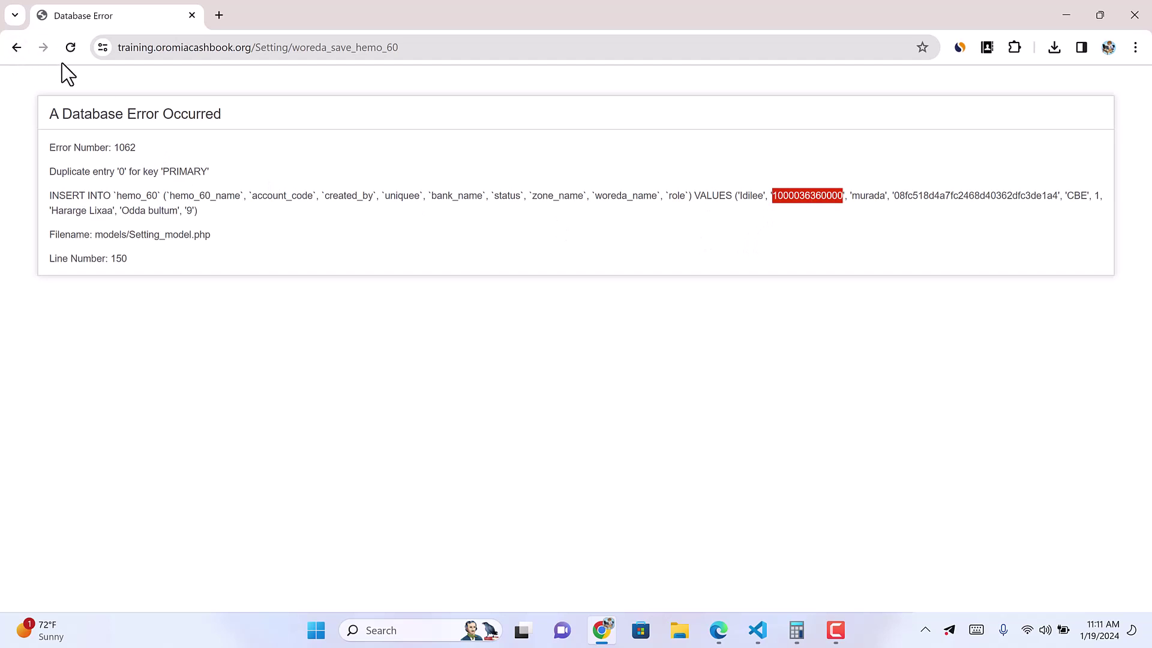
{"action": "left_click", "coordinate": [17, 48]}
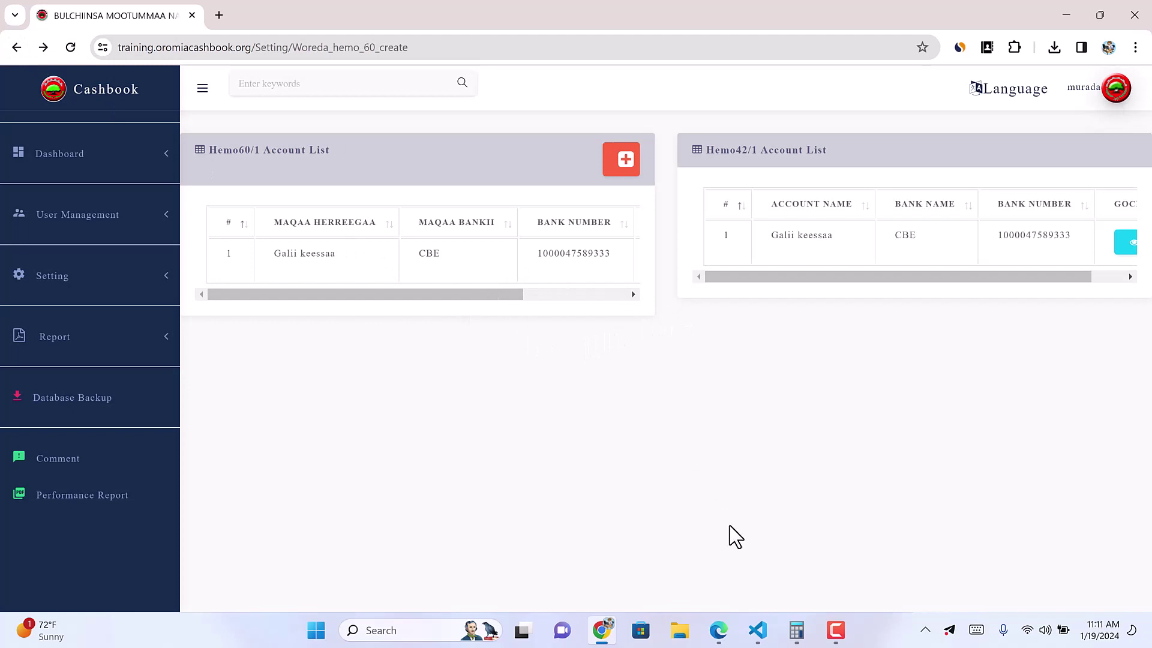
{"action": "left_click", "coordinate": [834, 634]}
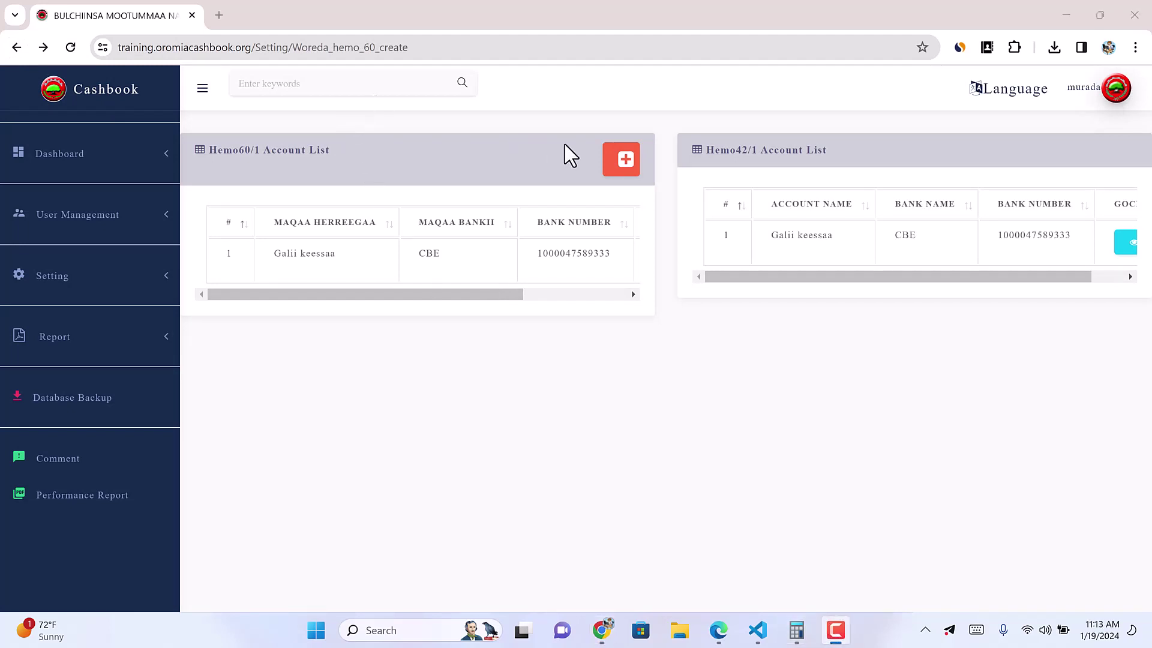
{"action": "left_click", "coordinate": [622, 160]}
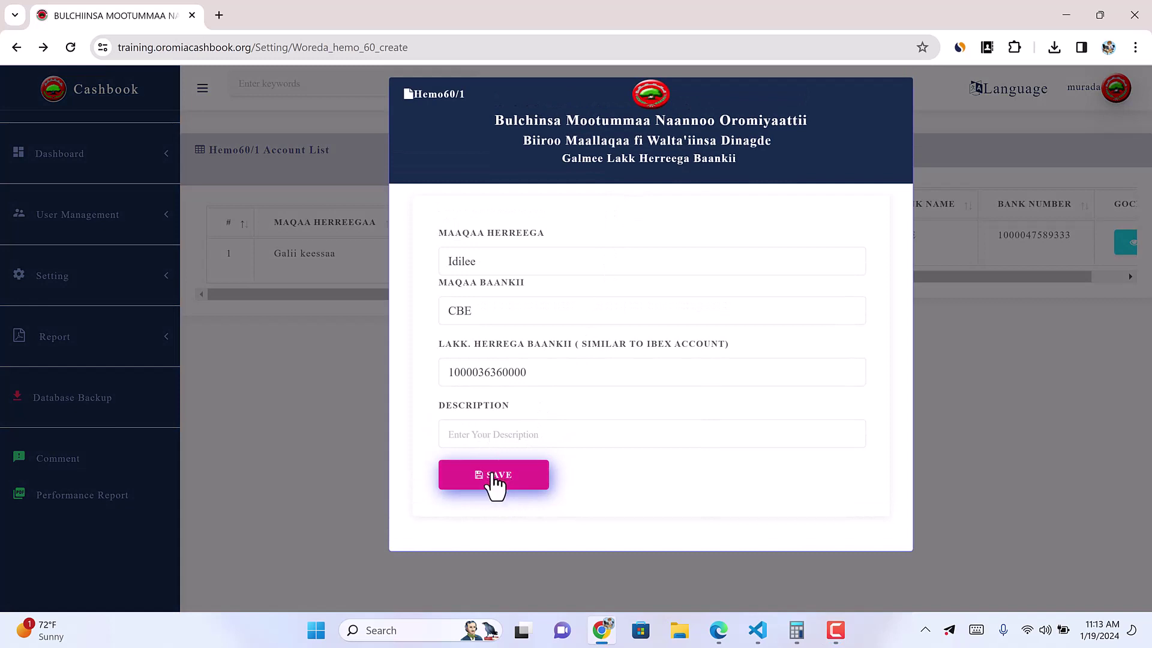
{"action": "left_click", "coordinate": [493, 484]}
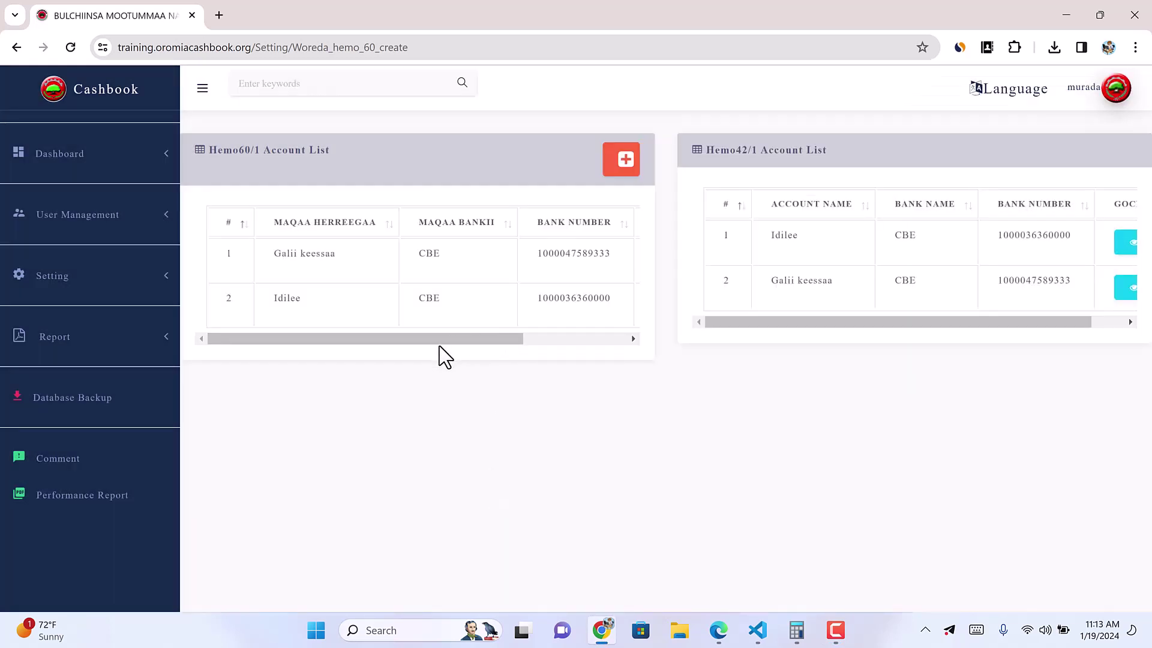
Step: Scroll the account tables and open User Management > Woreda User
{"action": "left_click_drag", "start_coordinate": [447, 339], "coordinate": [703, 354]}
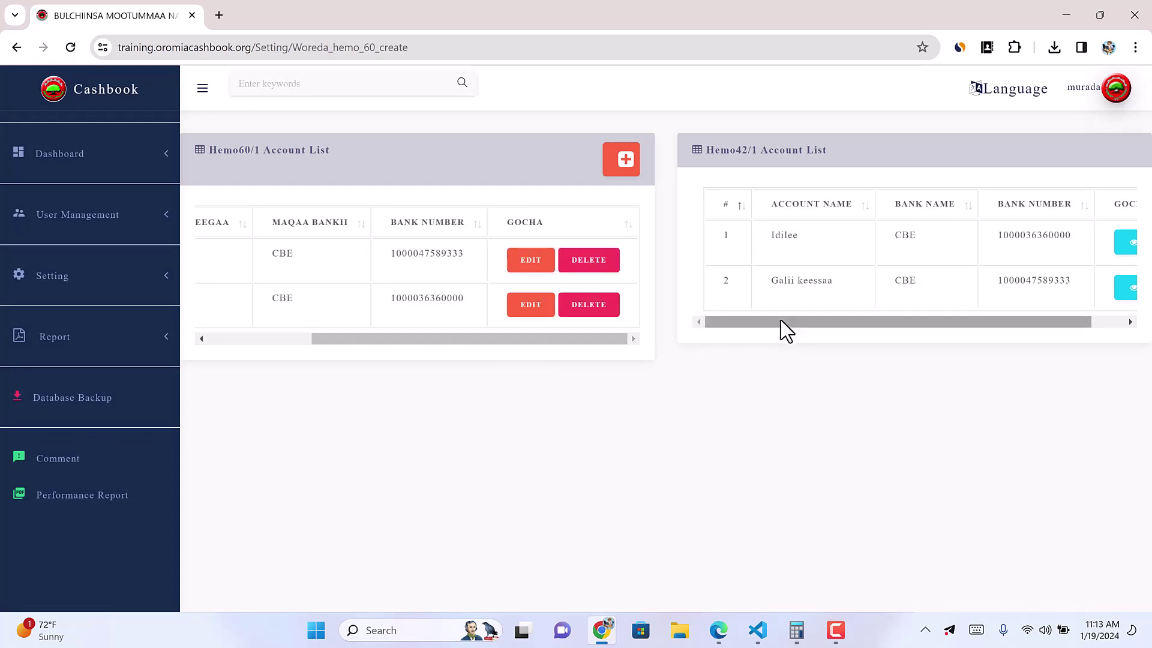
{"action": "left_click_drag", "start_coordinate": [784, 330], "coordinate": [571, 365]}
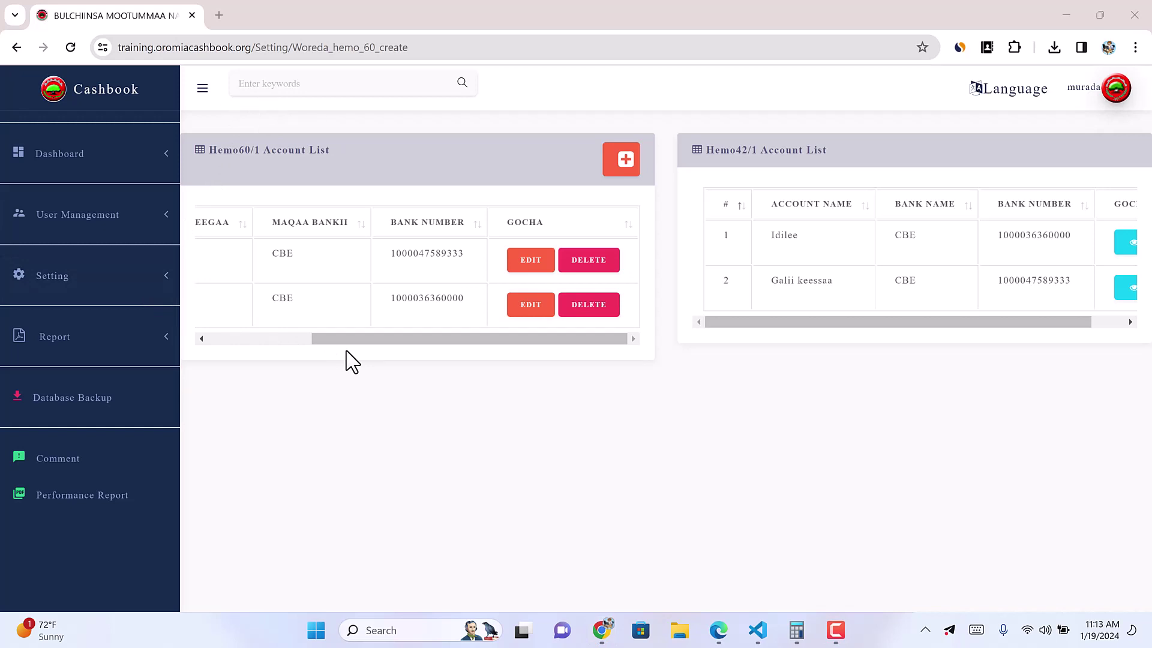
{"action": "left_click", "coordinate": [111, 219]}
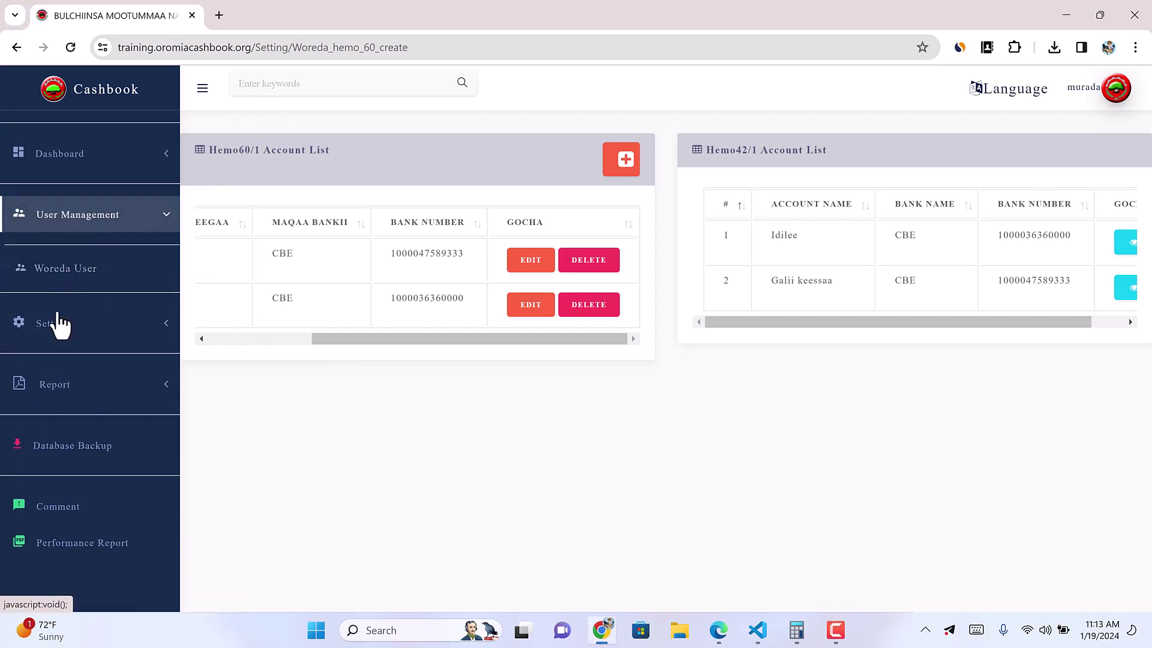
{"action": "left_click", "coordinate": [114, 331]}
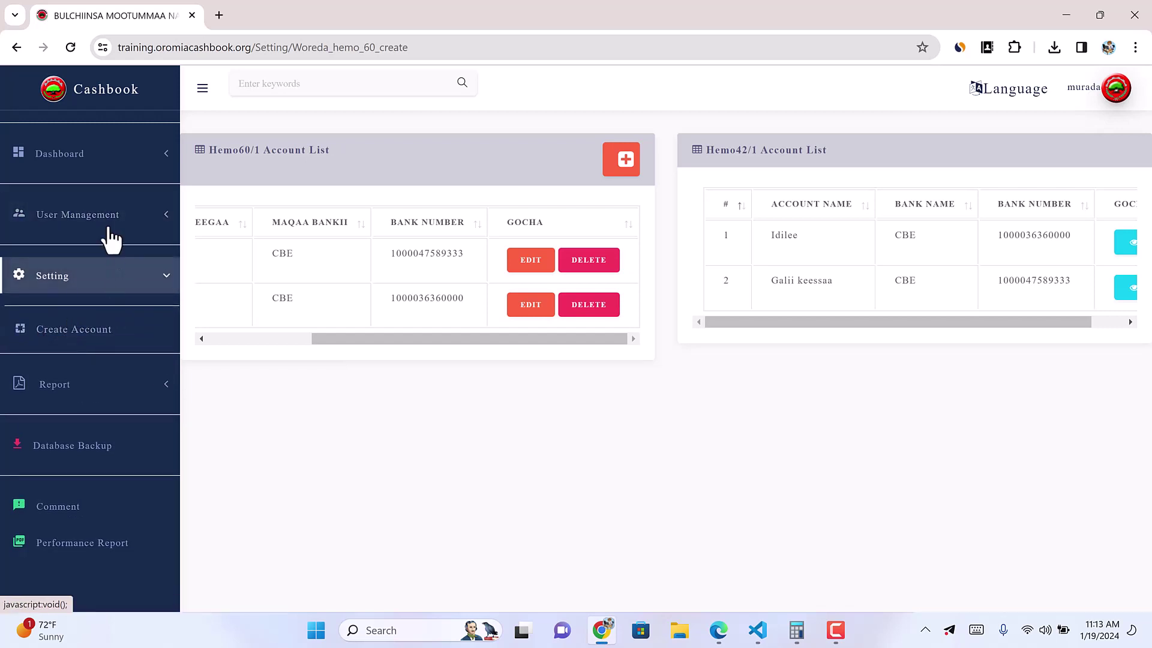
{"action": "left_click", "coordinate": [91, 219]}
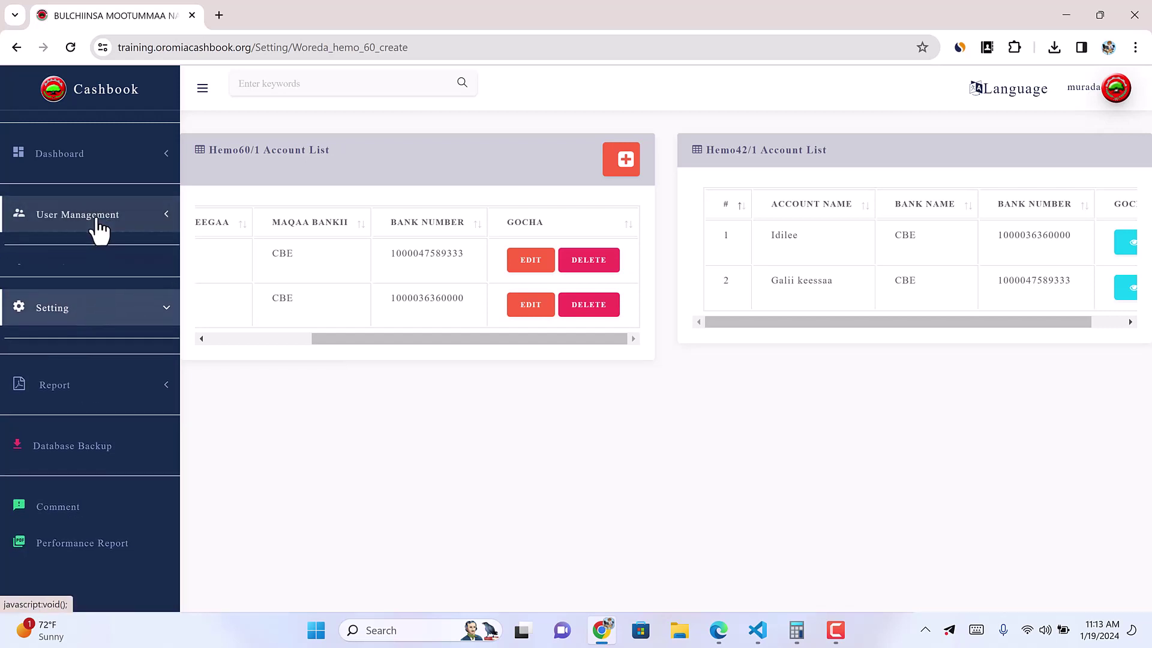
{"action": "left_click", "coordinate": [82, 277]}
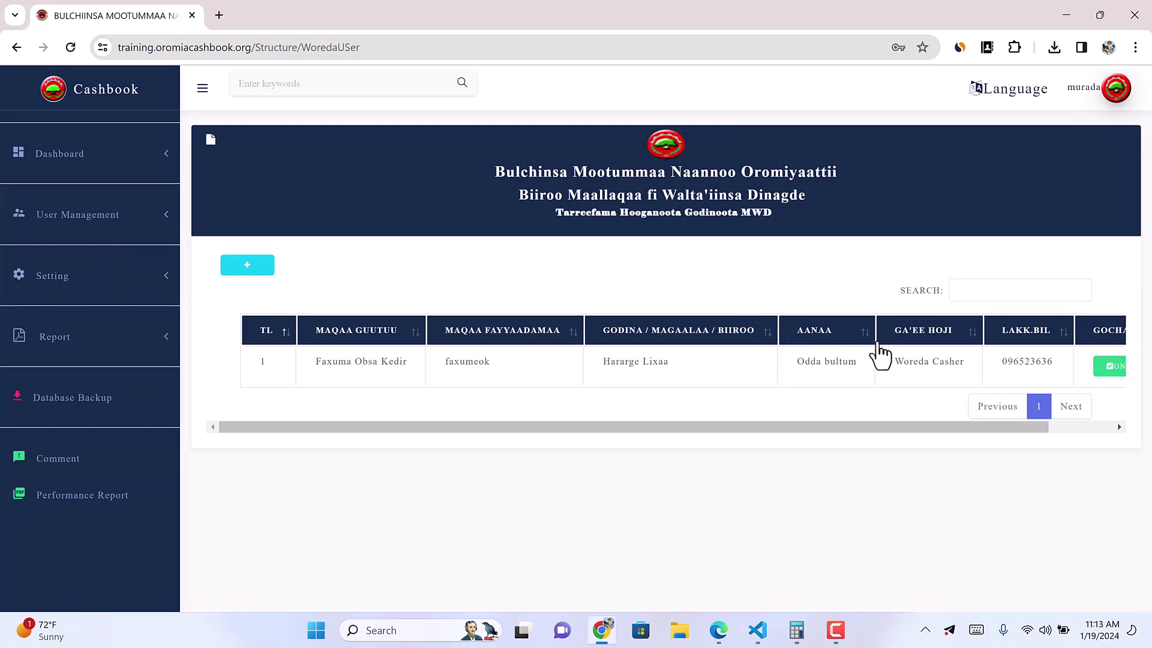
Step: Select the cashier's username, then log out of the admin account
{"action": "double_click", "coordinate": [458, 361]}
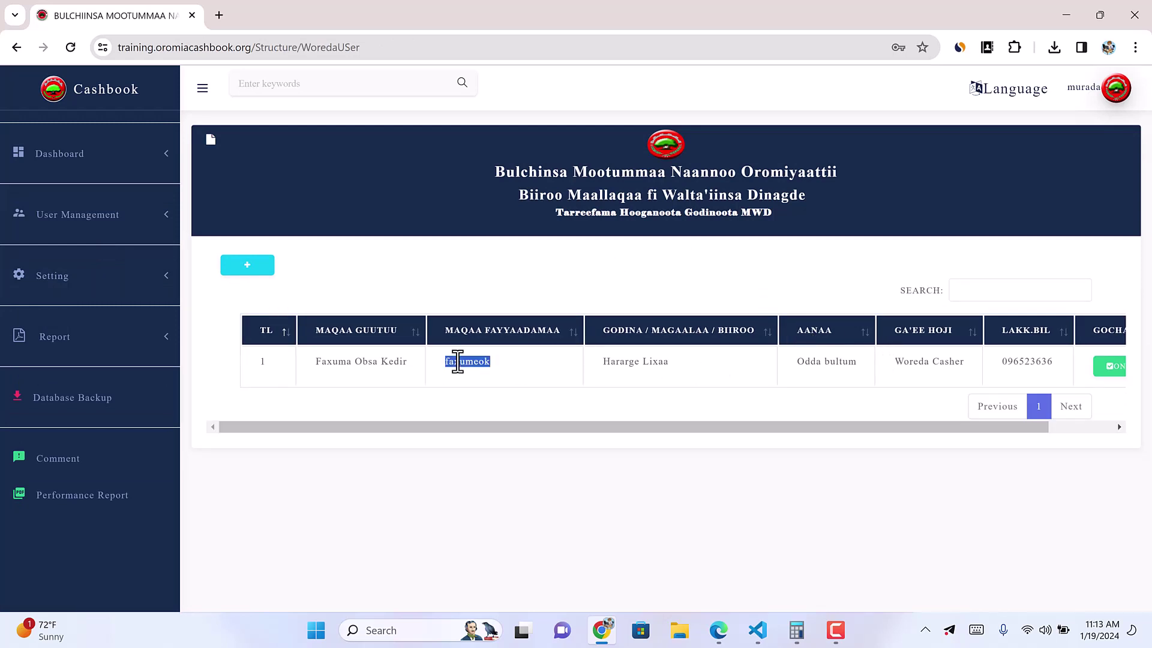
{"action": "left_click", "coordinate": [1079, 93]}
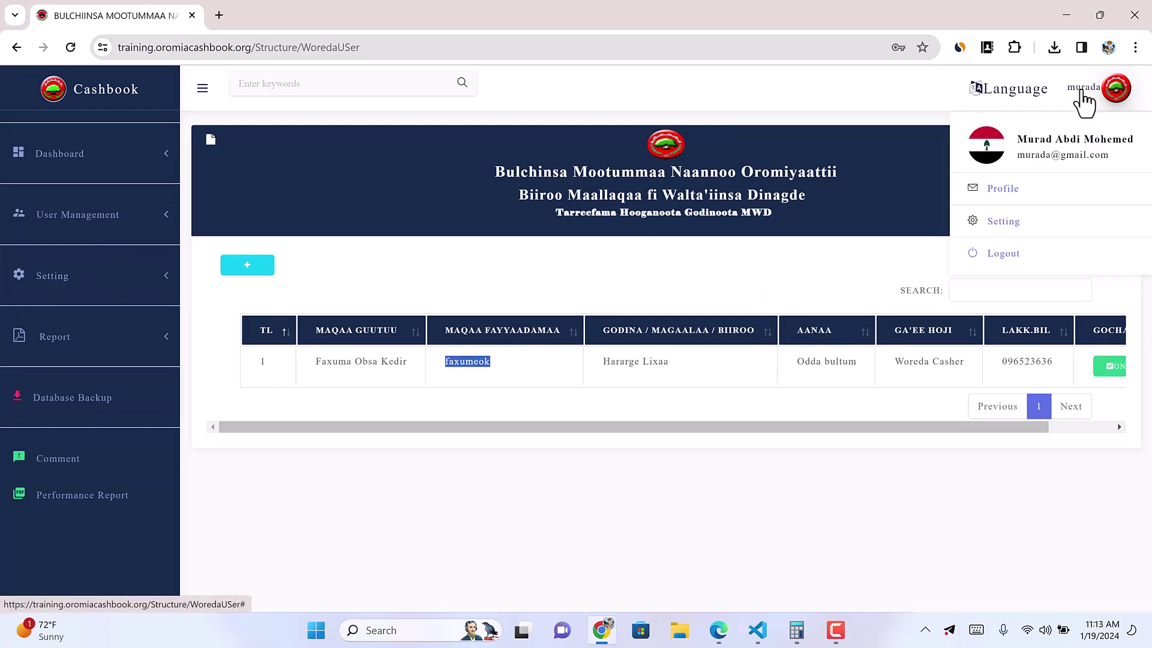
{"action": "left_click", "coordinate": [987, 252]}
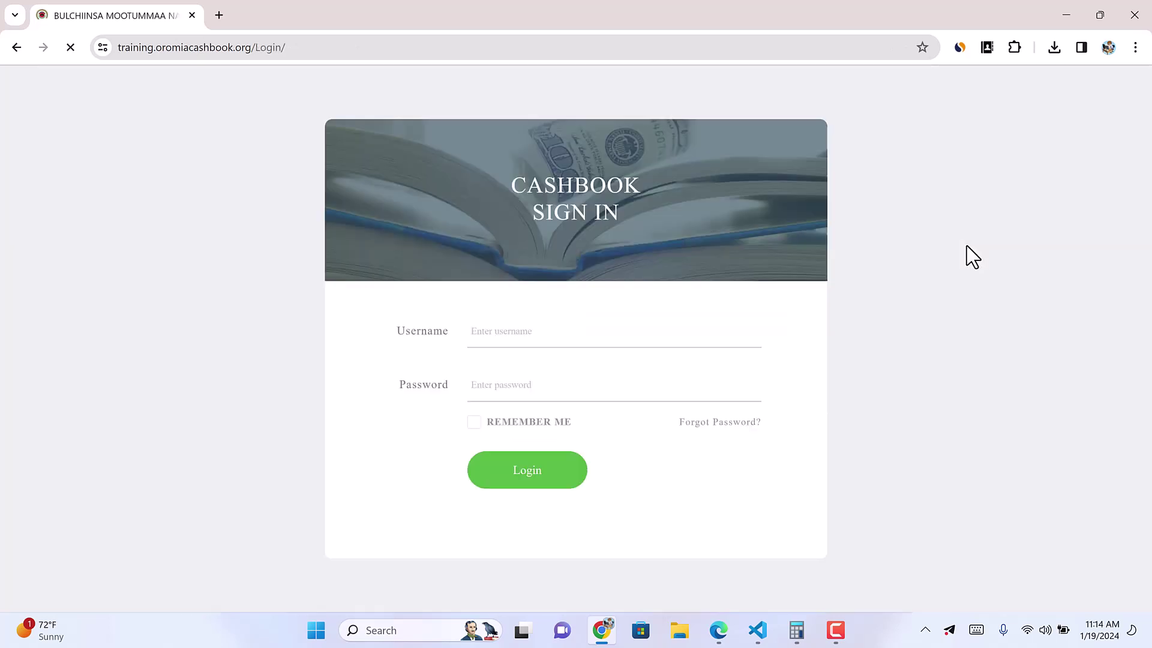
Step: Replace the saved login with the cashier's username and password and sign in
{"action": "left_click", "coordinate": [527, 333]}
{"action": "key", "text": "Down"}
{"action": "key", "text": "Down"}
{"action": "key", "text": "Down"}
{"action": "key", "text": "Down"}
{"action": "key", "text": "Down"}
{"action": "key", "text": "Return"}
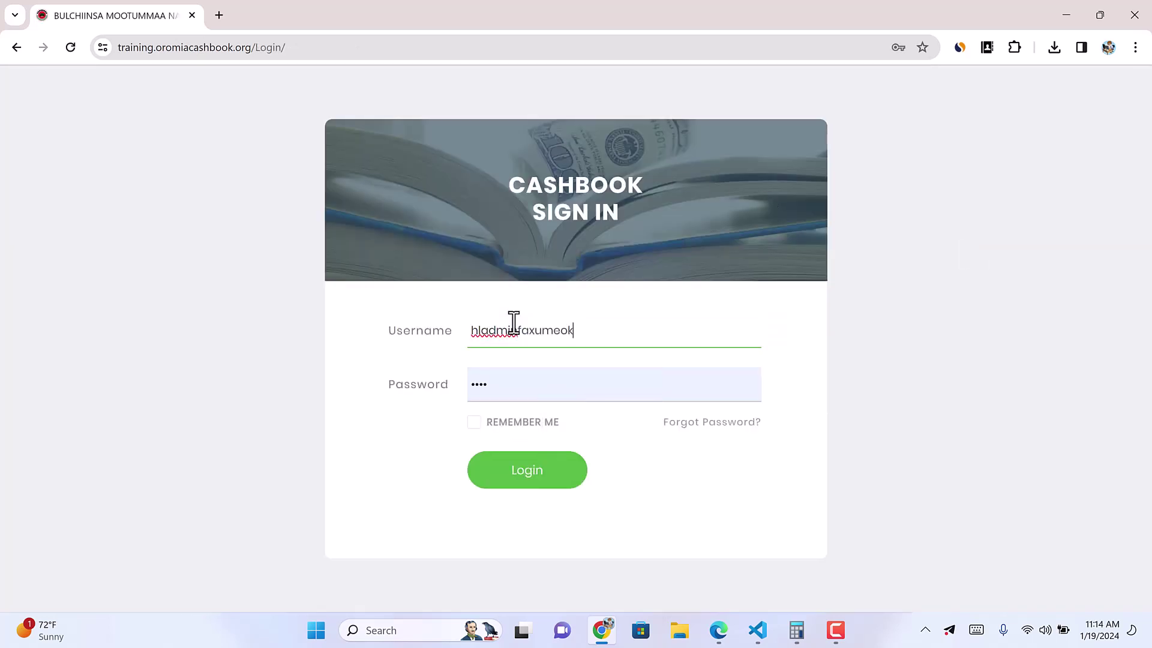
{"action": "key", "text": "ctrl+a"}
{"action": "type", "text": "faxumeok"}
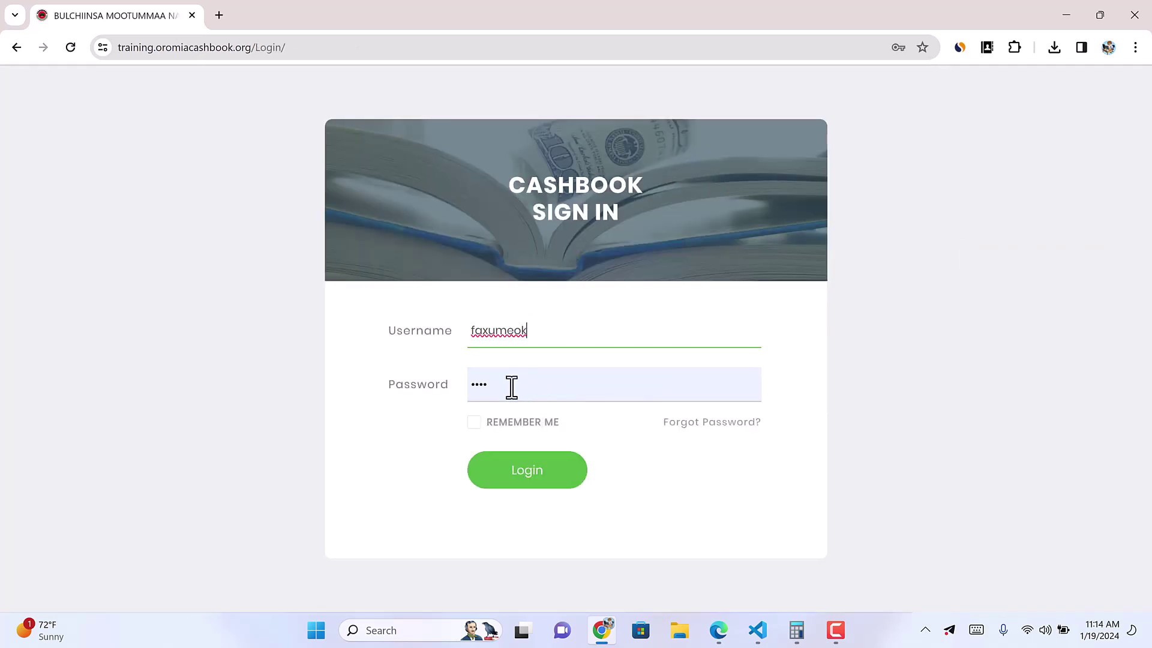
{"action": "double_click", "coordinate": [470, 384]}
{"action": "key", "text": "BackSpace"}
{"action": "type", "text": "123"}
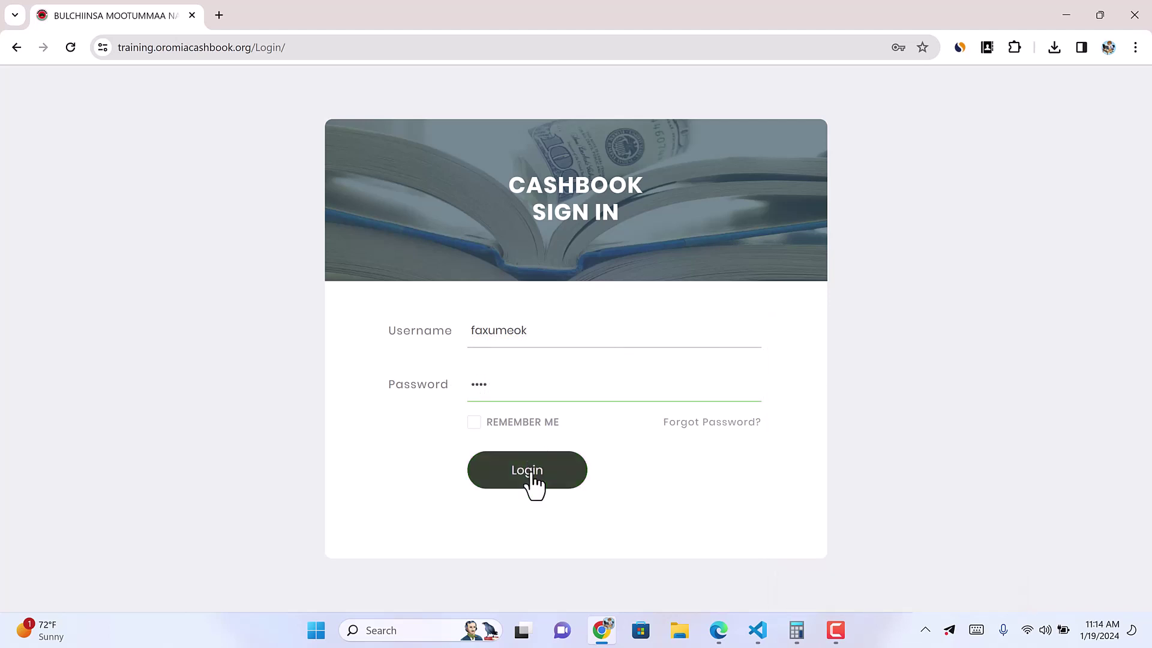
{"action": "left_click", "coordinate": [531, 480]}
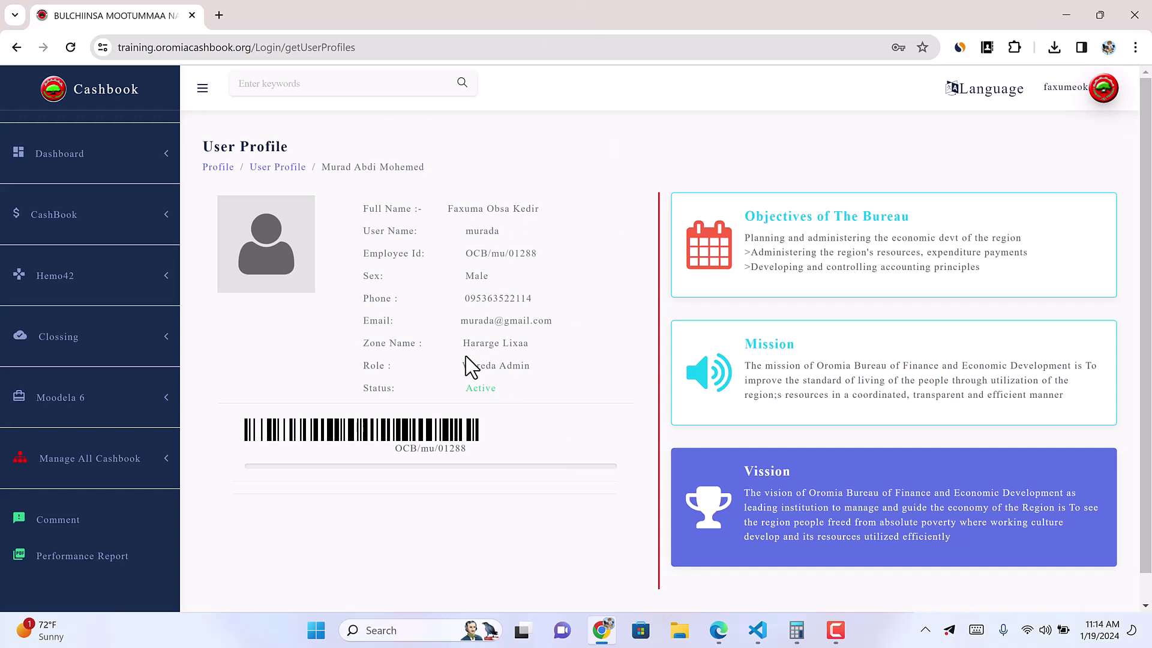
{"action": "left_click_drag", "start_coordinate": [465, 357], "coordinate": [531, 366]}
{"action": "left_click", "coordinate": [473, 342]}
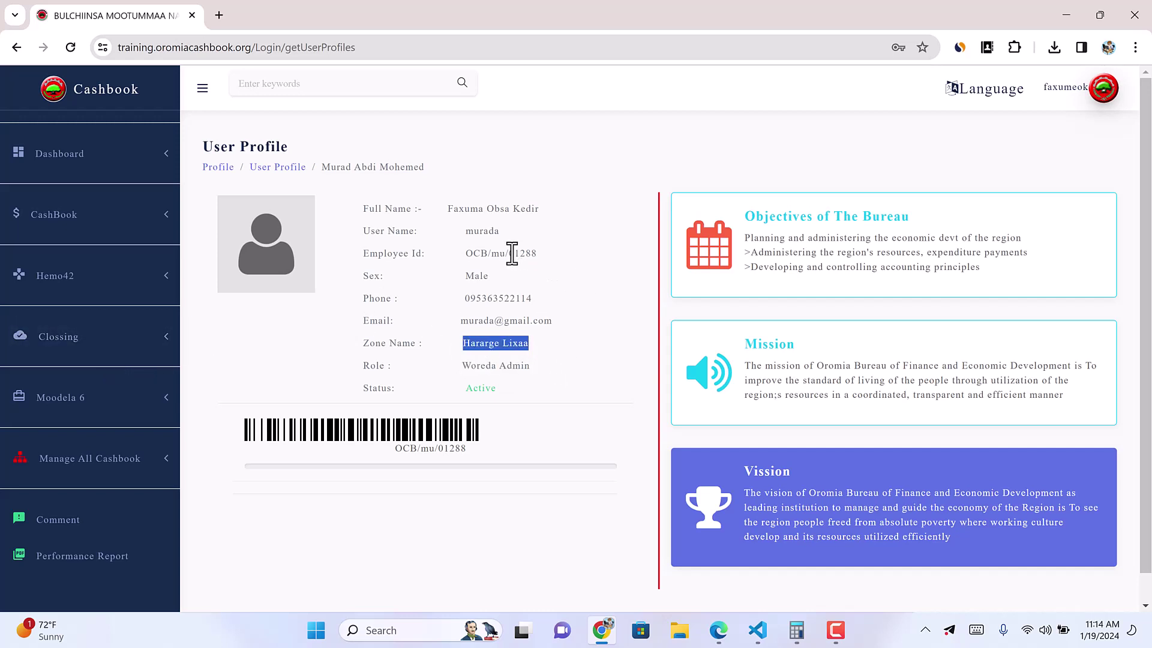
Step: Highlight the employee ID on the profile, then expand CashBook and open Dashboard
{"action": "left_click_drag", "start_coordinate": [510, 253], "coordinate": [535, 254]}
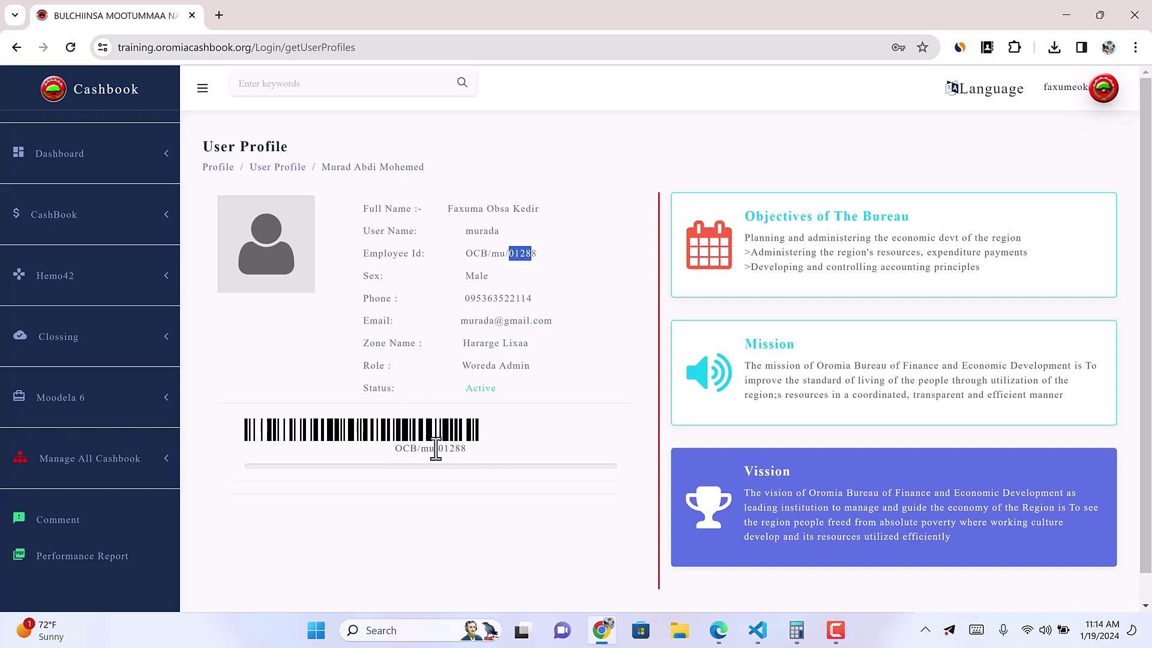
{"action": "left_click_drag", "start_coordinate": [396, 450], "coordinate": [481, 466]}
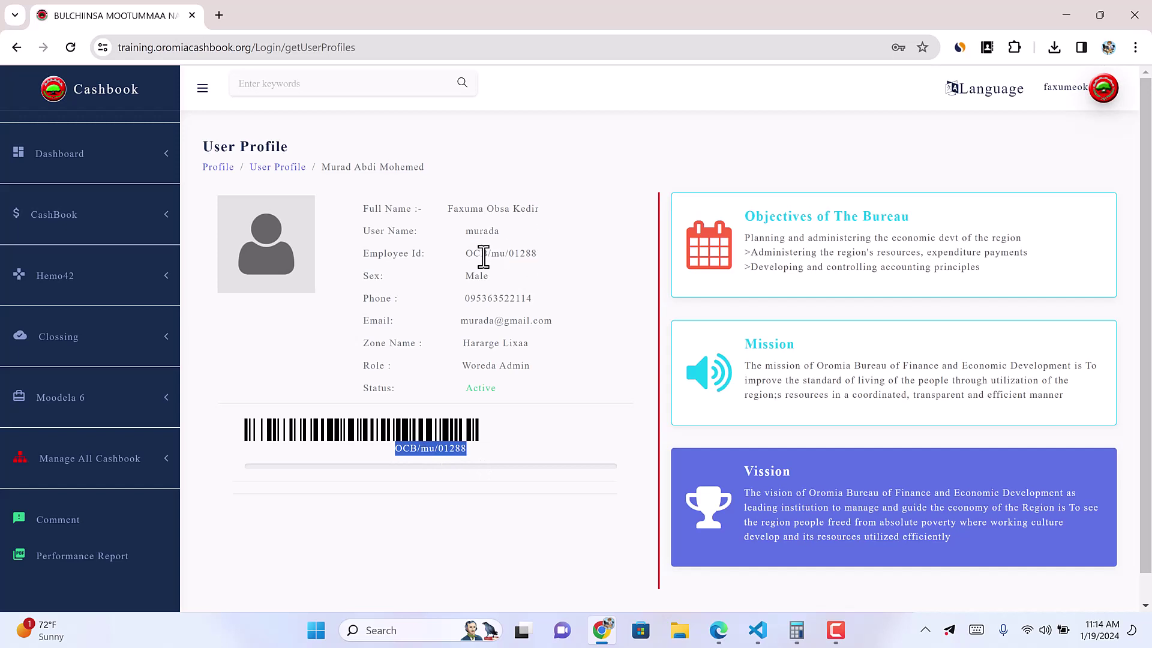
{"action": "left_click_drag", "start_coordinate": [474, 253], "coordinate": [559, 256]}
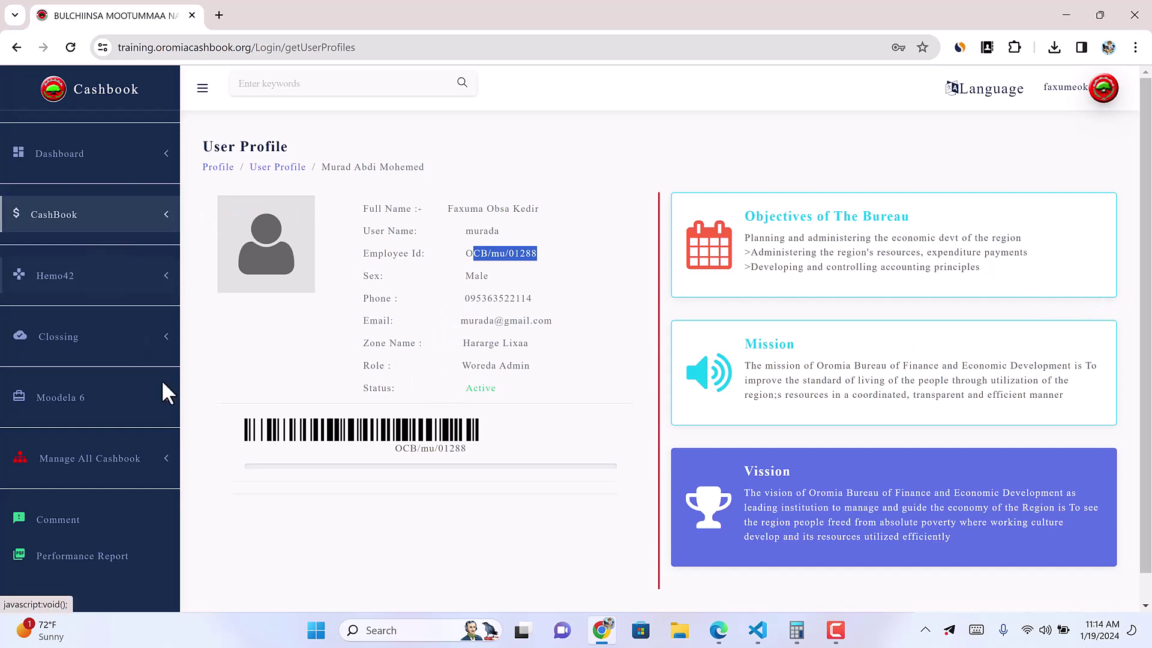
{"action": "scroll", "coordinate": [170, 396], "scroll_direction": "down", "scroll_amount": 1}
{"action": "scroll", "coordinate": [123, 301], "scroll_direction": "up", "scroll_amount": 1}
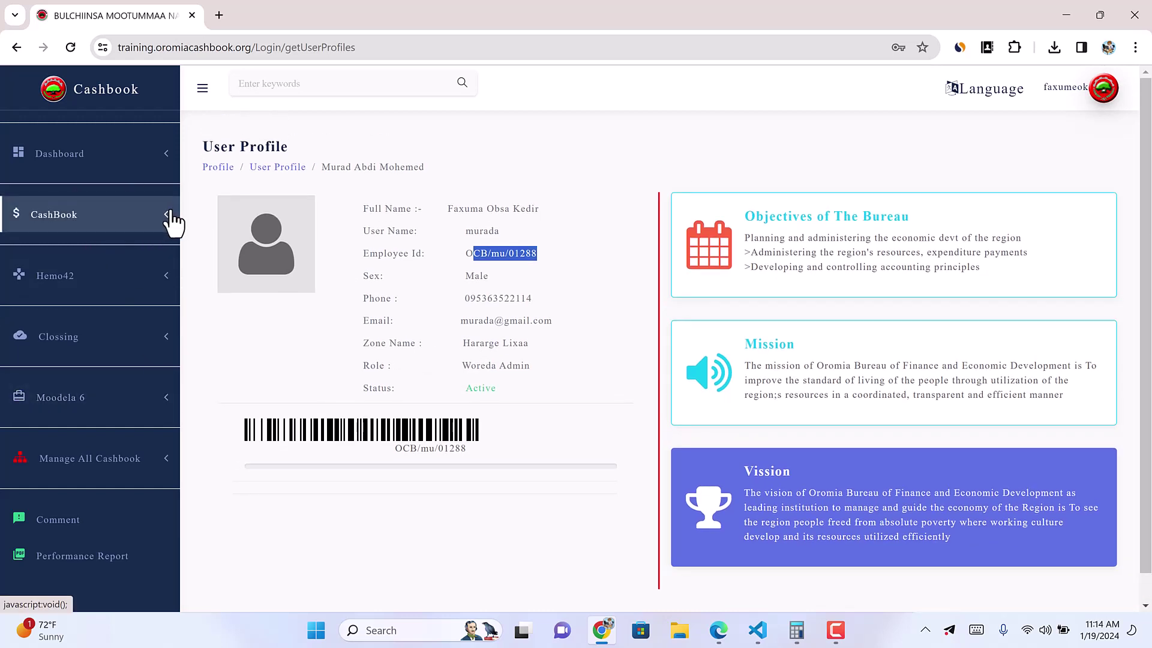
{"action": "left_click", "coordinate": [165, 222]}
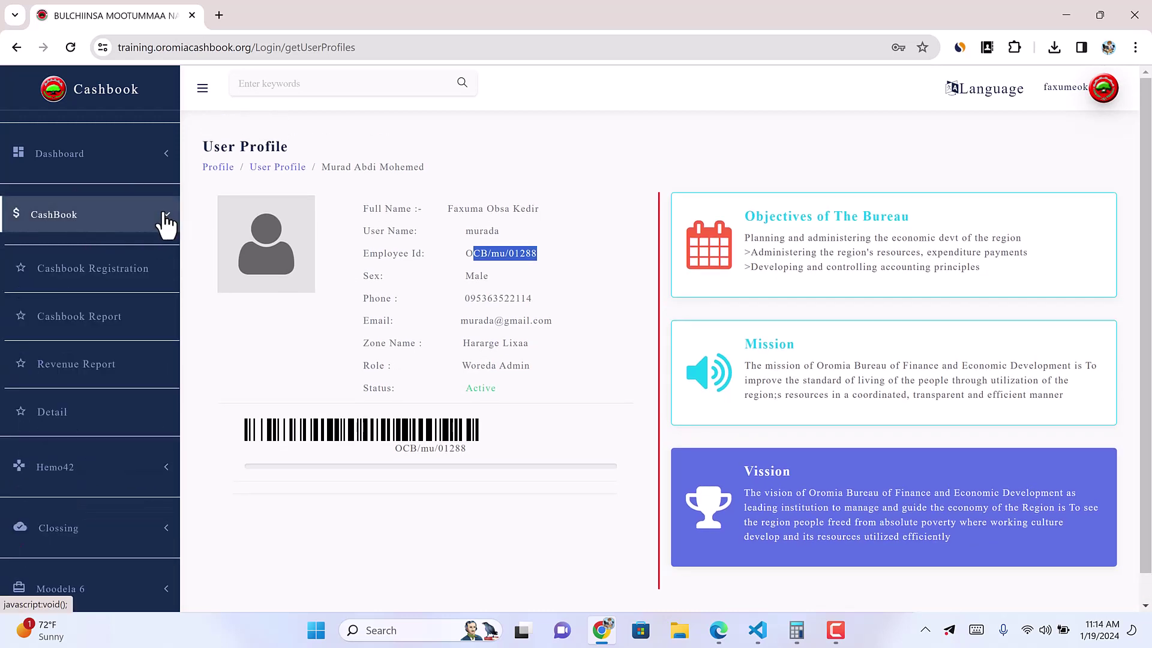
{"action": "left_click", "coordinate": [58, 168]}
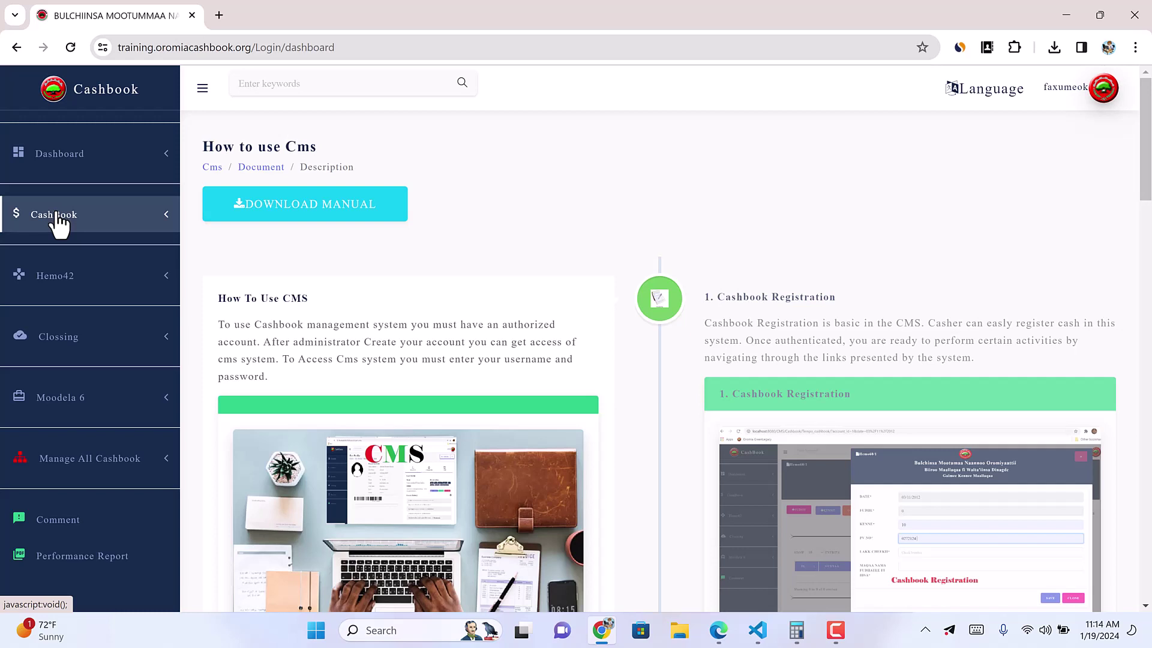
Step: Open the Cashbook Registration page from the CashBook sidebar menu
{"action": "left_click", "coordinate": [156, 224]}
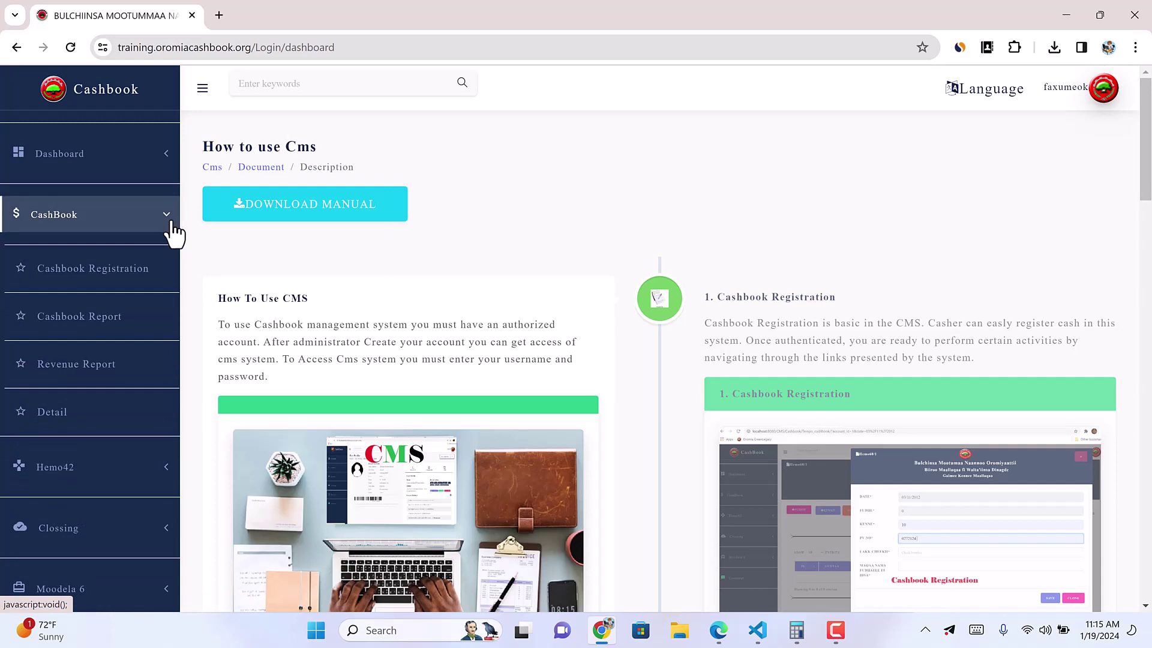
{"action": "left_click", "coordinate": [171, 223]}
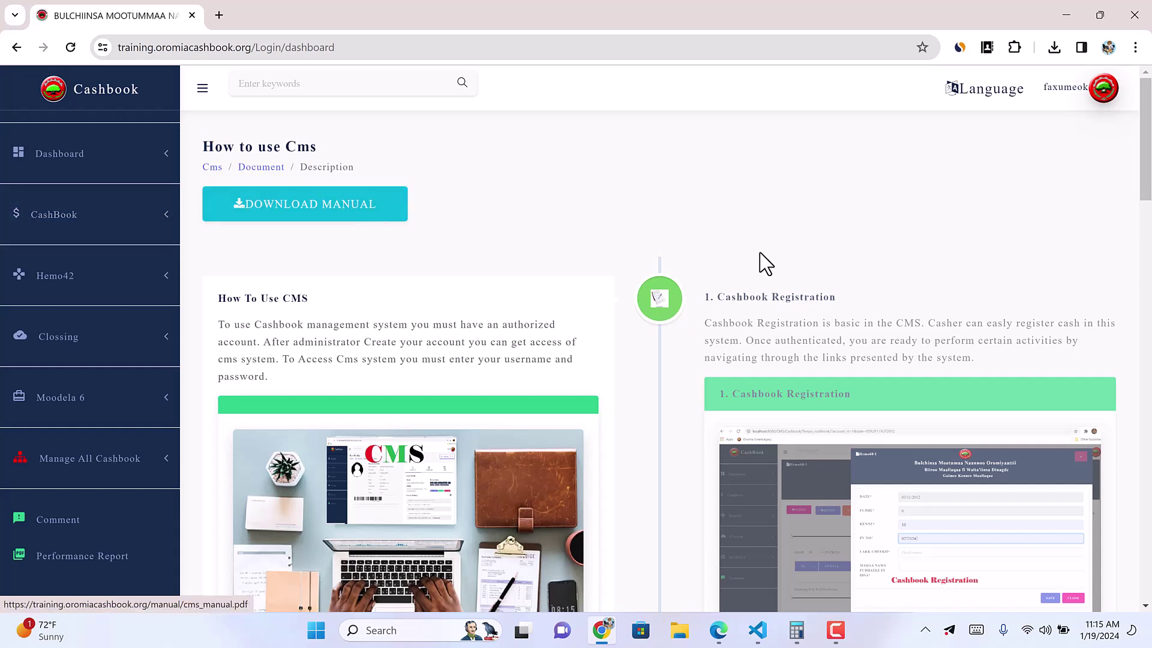
{"action": "left_click", "coordinate": [169, 217]}
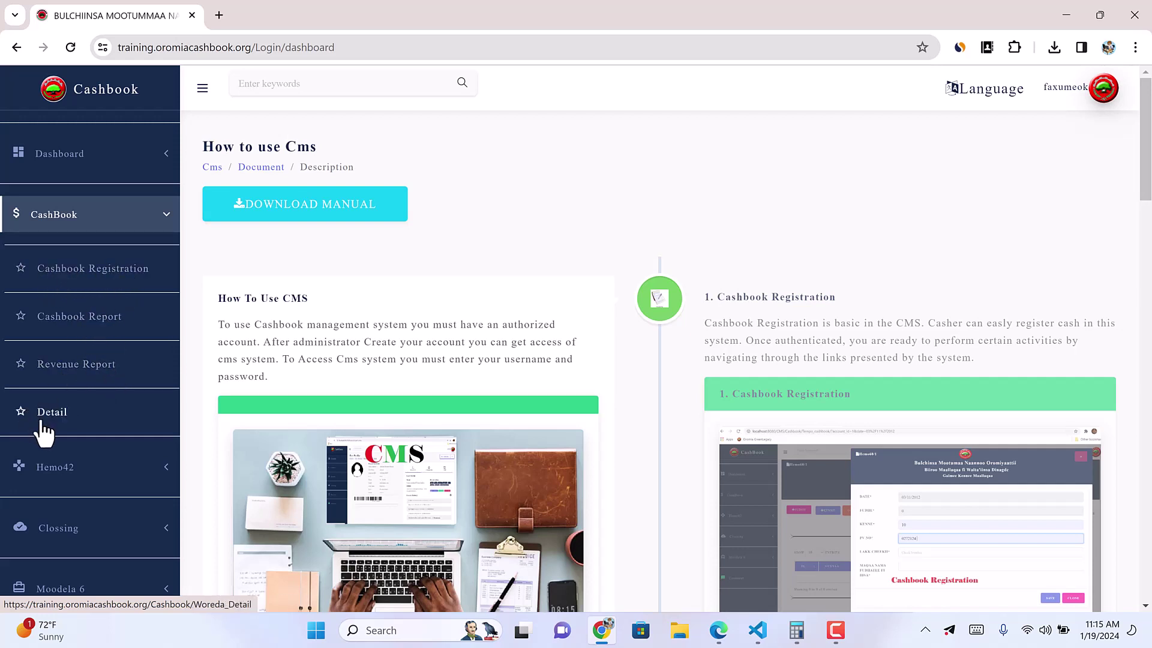
{"action": "left_click", "coordinate": [105, 271]}
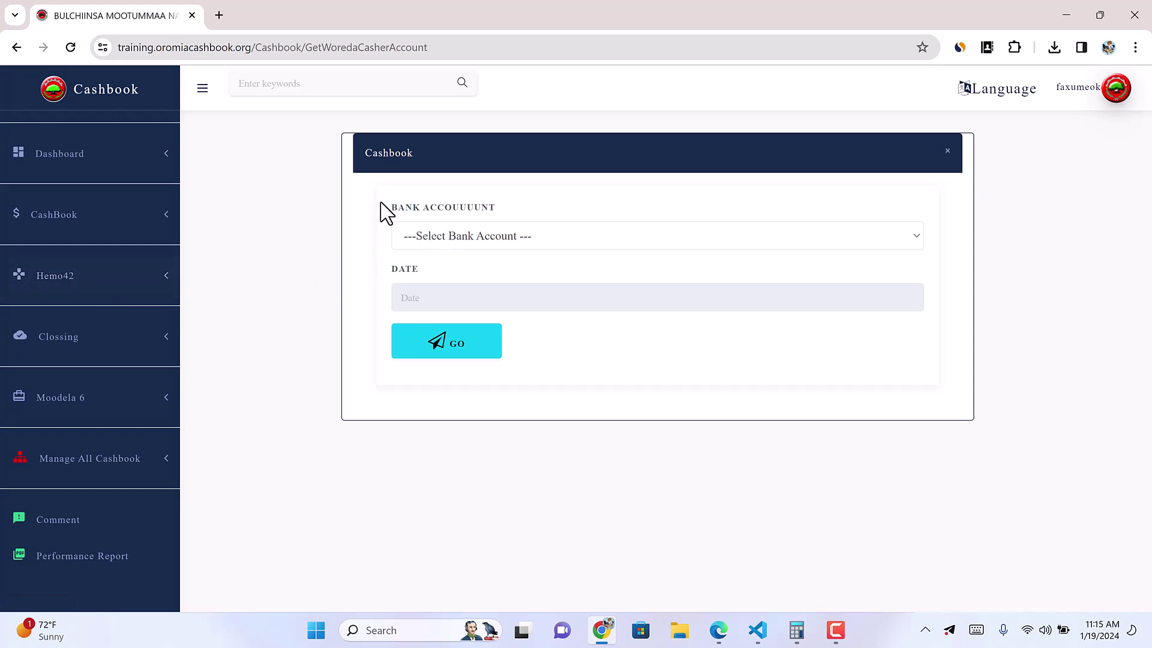
Step: Choose the Galii keessaa bank account and date 10/05/2016, then open its cashbook
{"action": "left_click", "coordinate": [497, 239]}
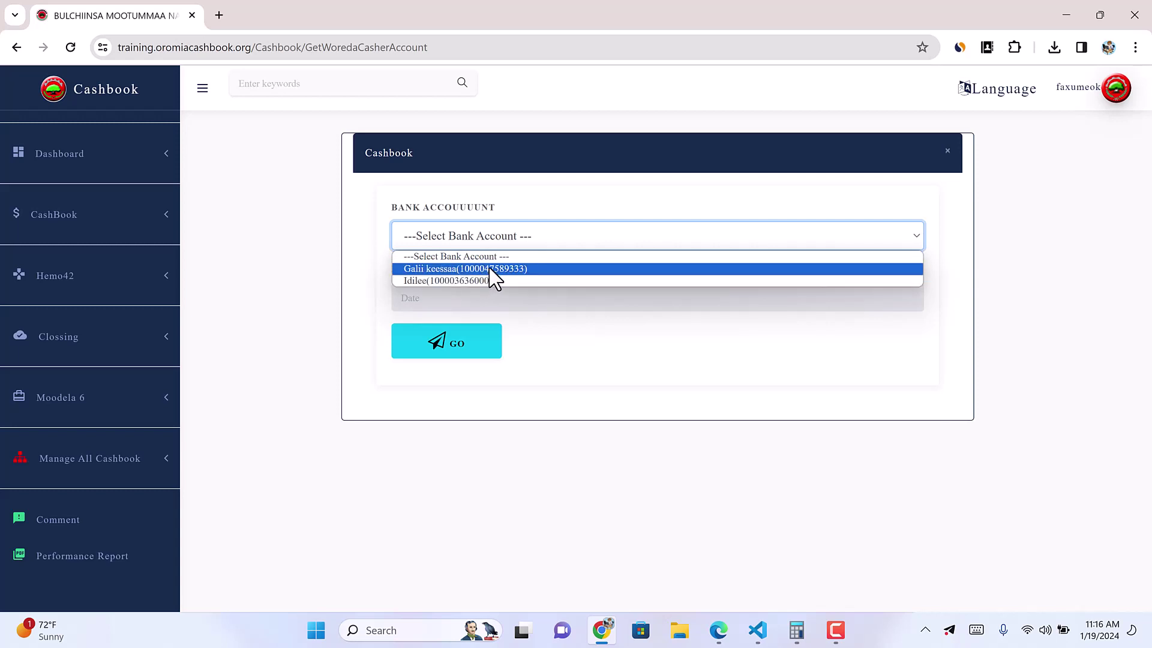
{"action": "left_click", "coordinate": [492, 268]}
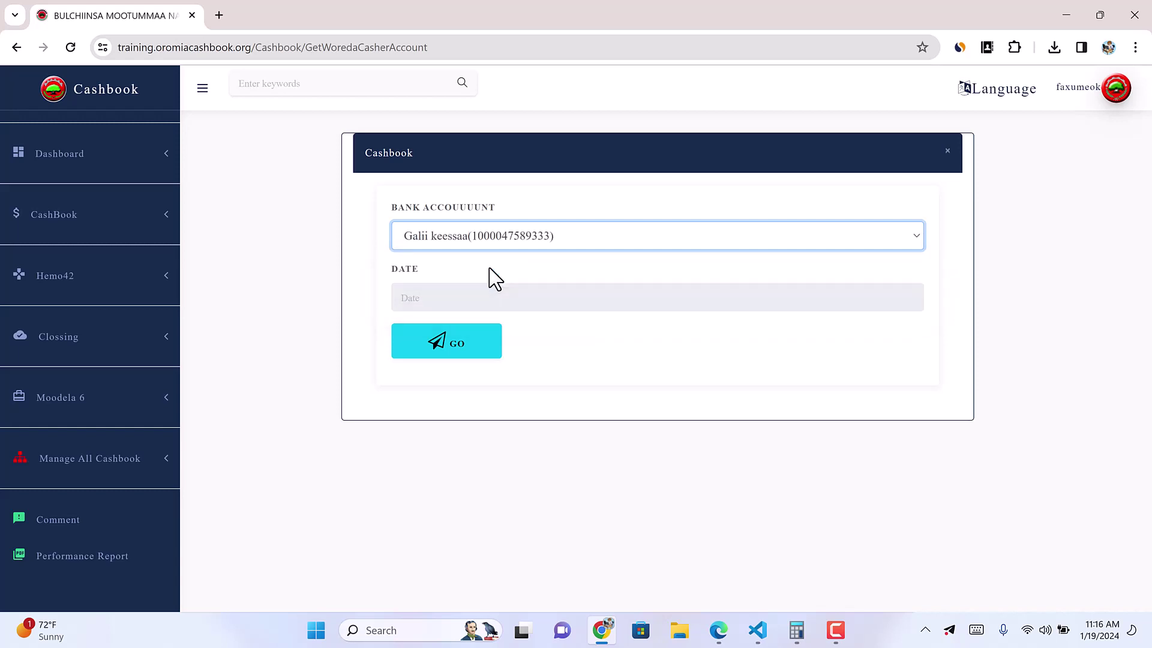
{"action": "left_click", "coordinate": [420, 294]}
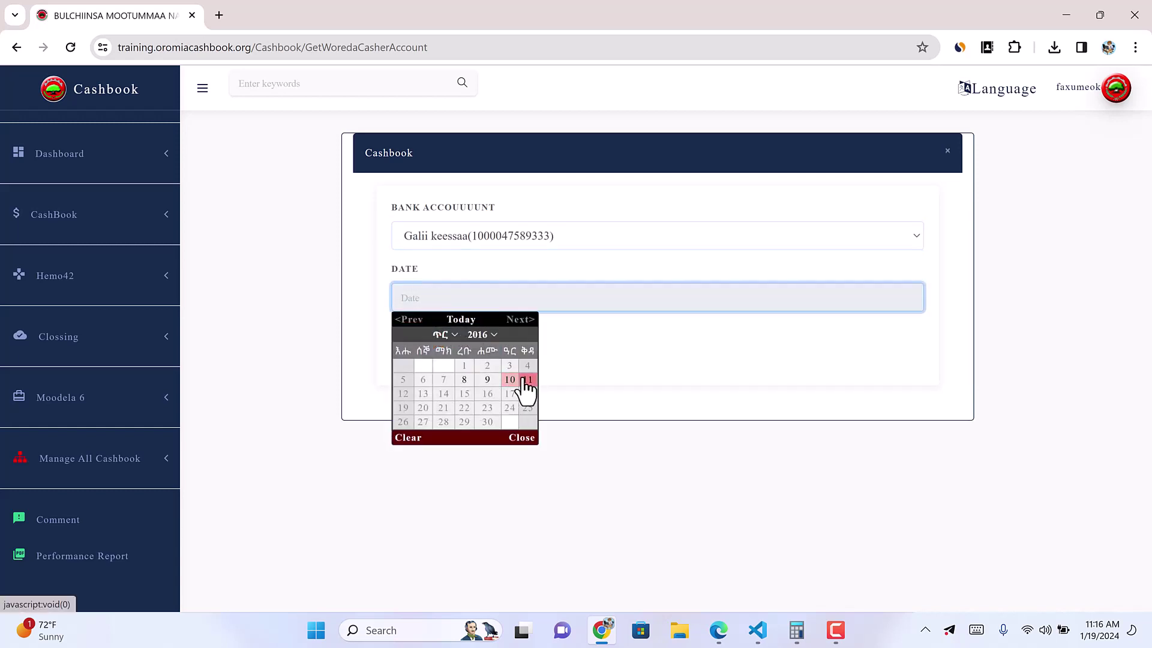
{"action": "left_click", "coordinate": [510, 380]}
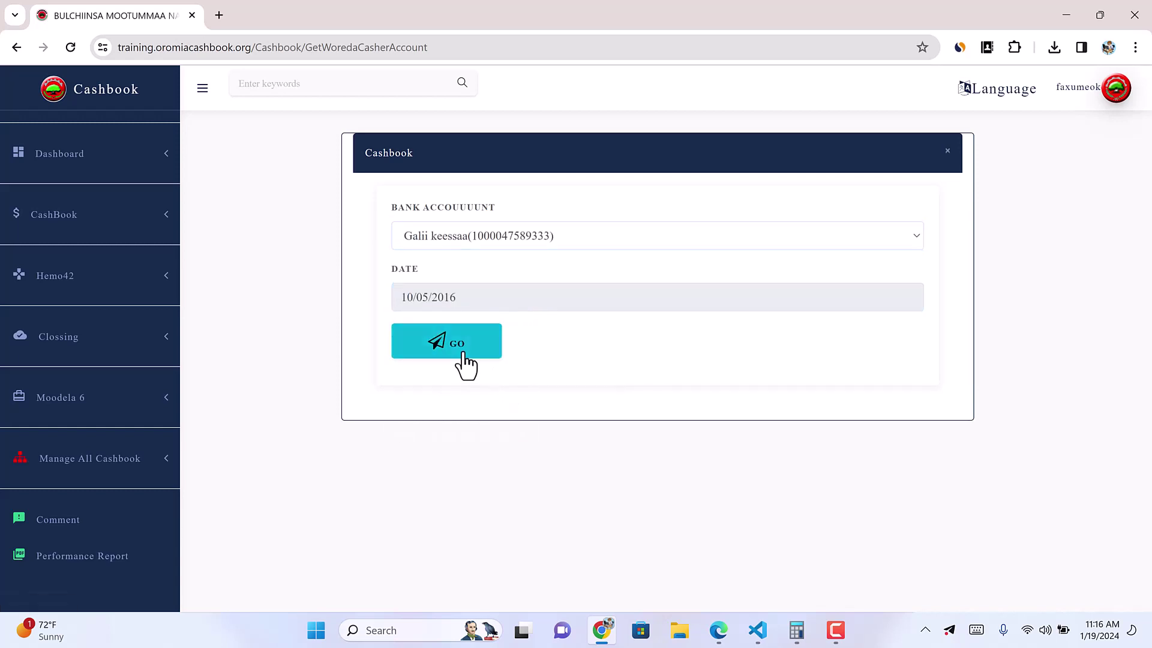
{"action": "left_click", "coordinate": [456, 350]}
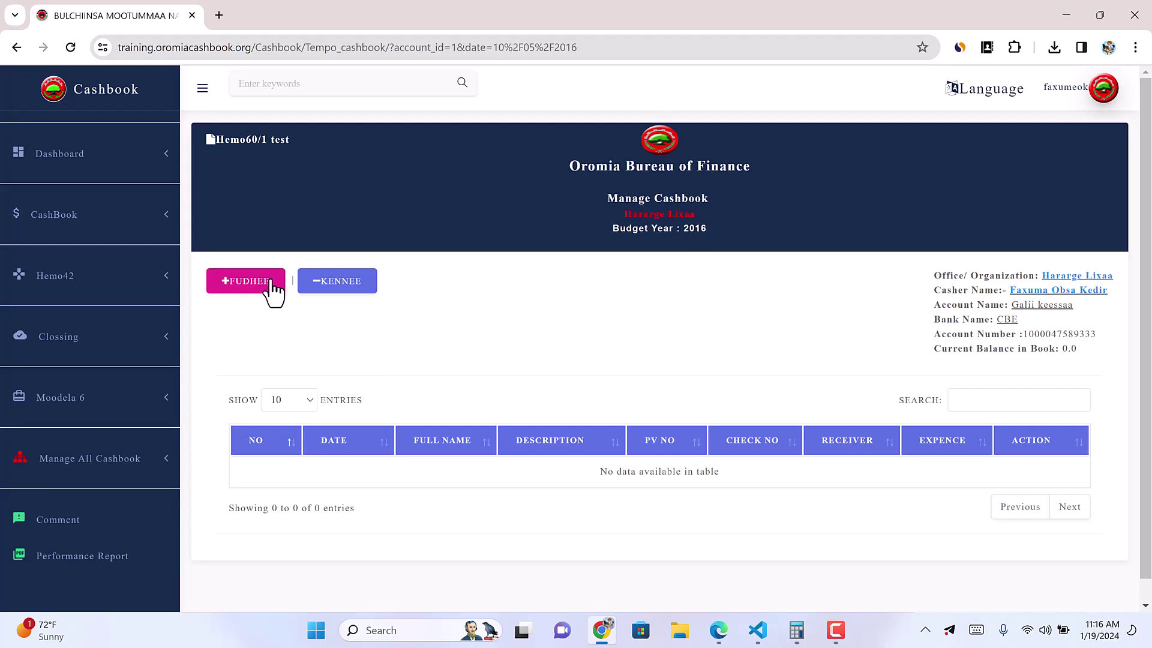
Step: Start a new Fudhee receipt with amount 1000 and 0 cents
{"action": "left_click", "coordinate": [254, 295]}
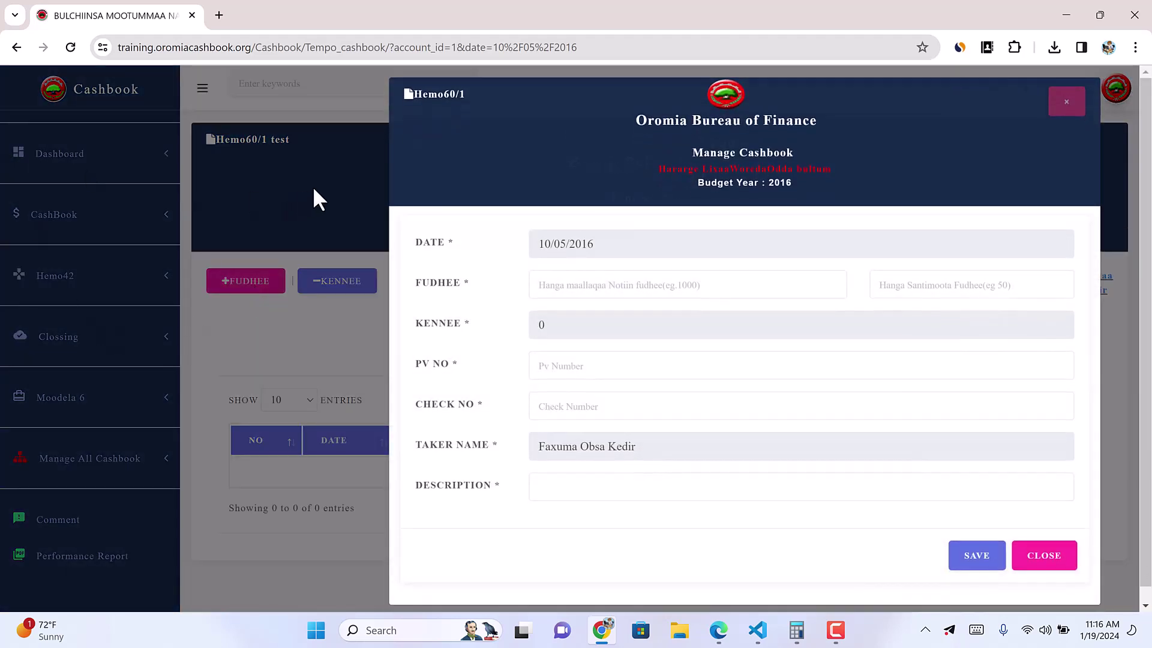
{"action": "left_click", "coordinate": [312, 186]}
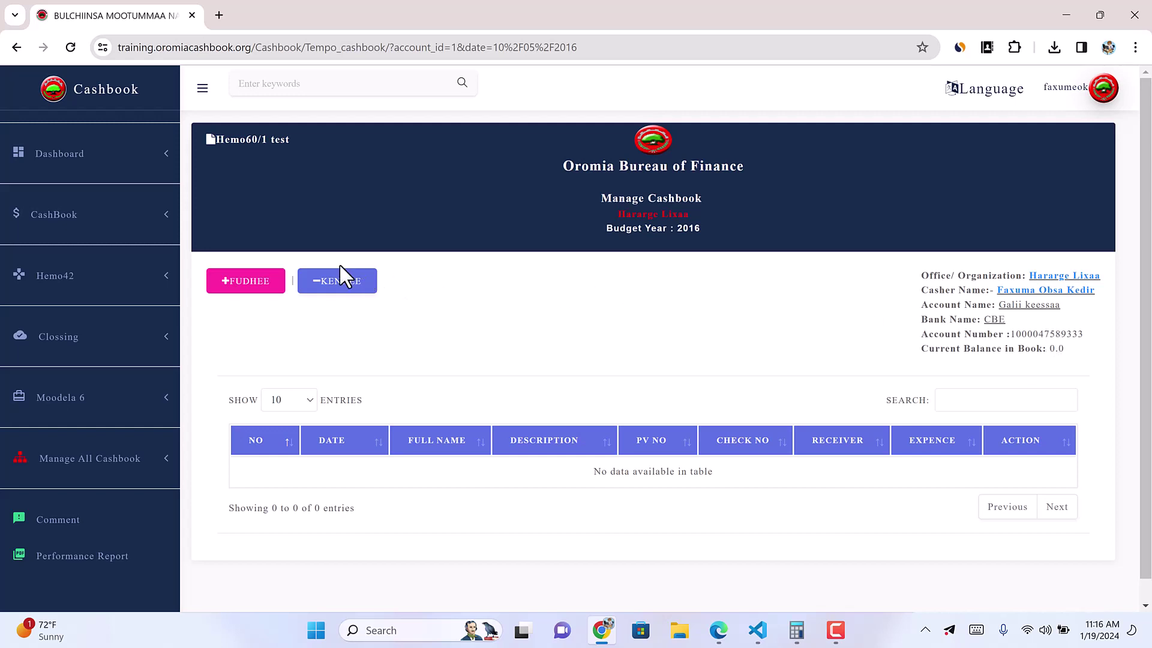
{"action": "left_click", "coordinate": [245, 287]}
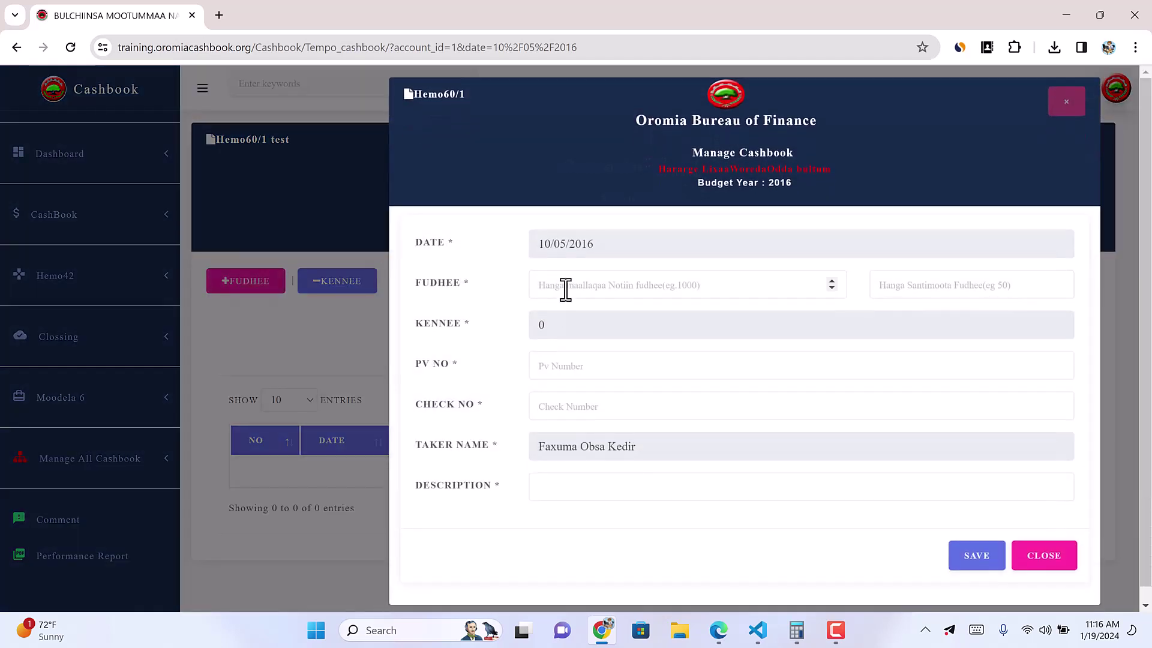
{"action": "left_click", "coordinate": [566, 288]}
{"action": "type", "text": "1000"}
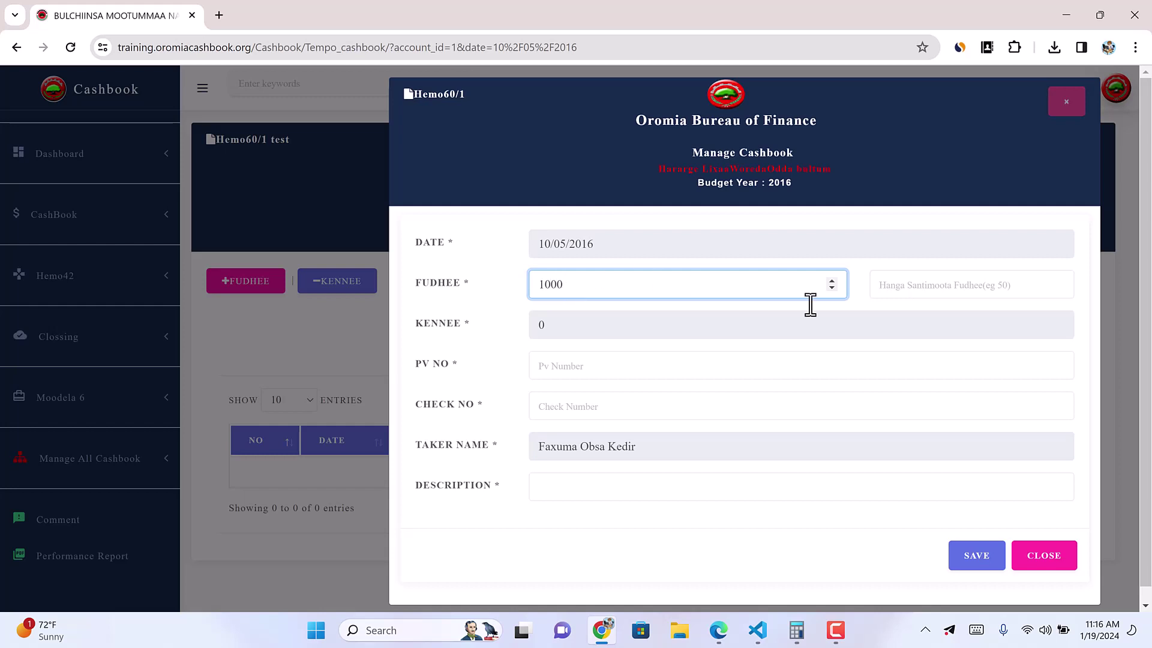
{"action": "left_click", "coordinate": [964, 291]}
{"action": "type", "text": "0"}
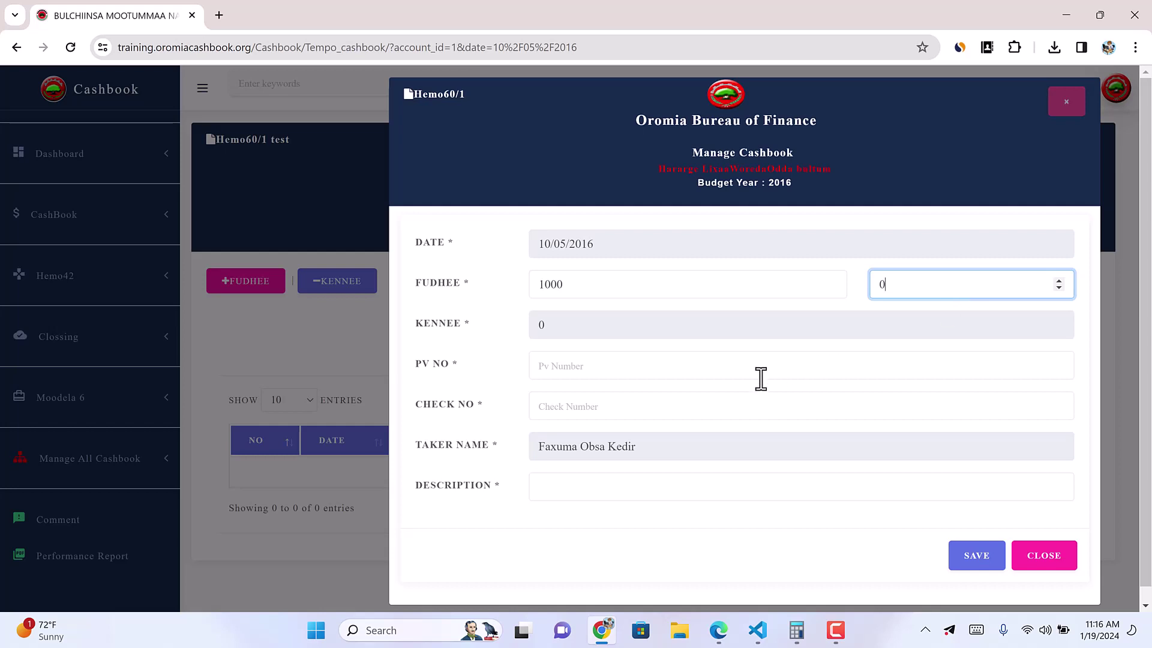
Step: Add PV number 098458456, check 00457 and the bank-to-cash description, then save
{"action": "left_click", "coordinate": [590, 365]}
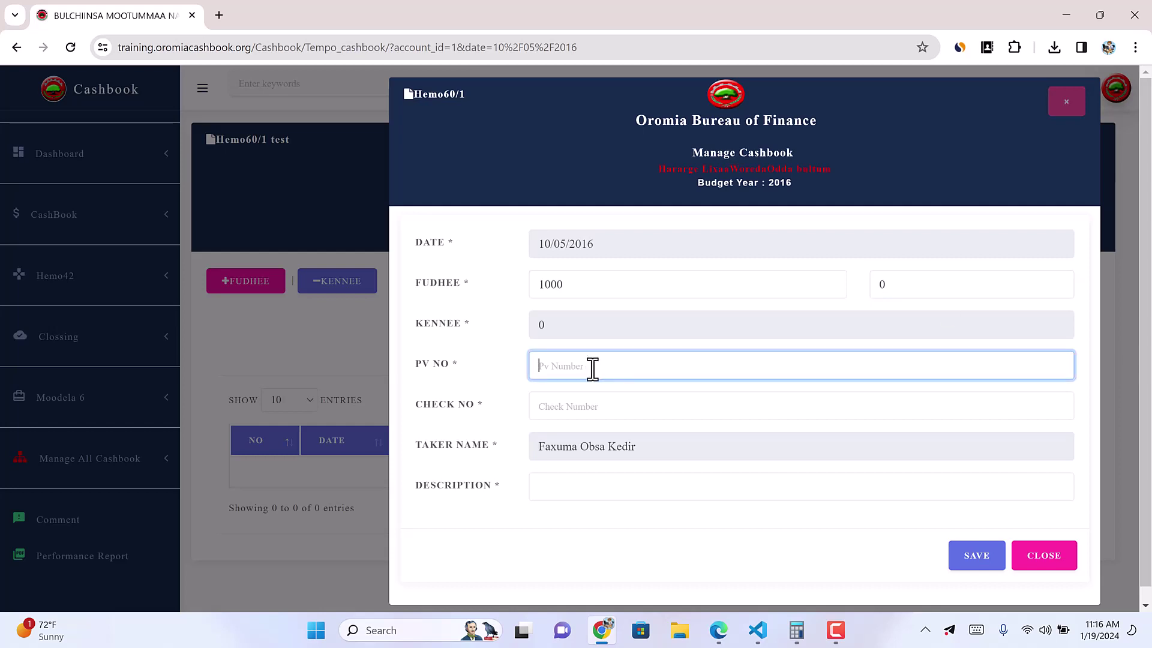
{"action": "type", "text": "098458456"}
{"action": "left_click", "coordinate": [565, 406]}
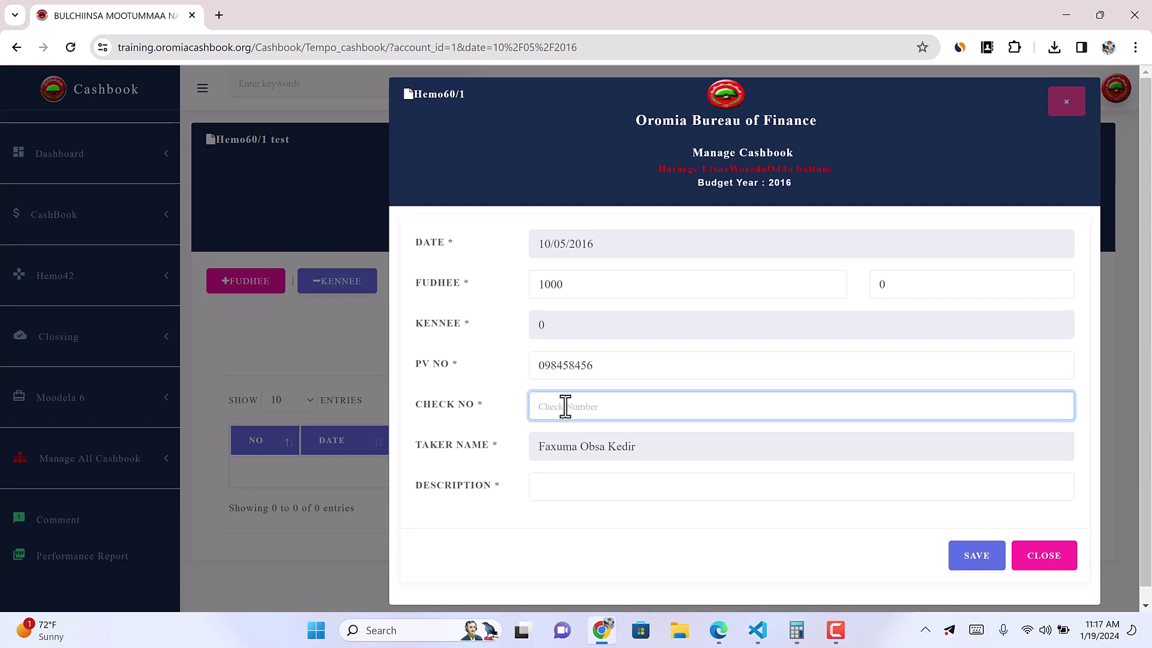
{"action": "type", "text": "00457"}
{"action": "left_click", "coordinate": [548, 482]}
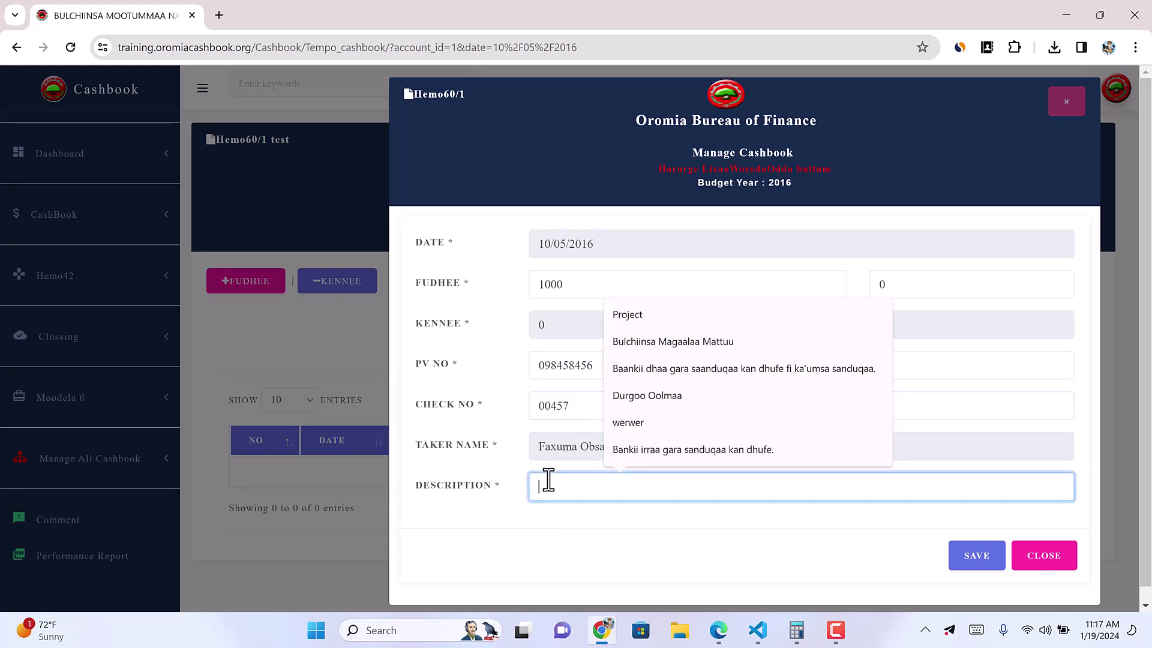
{"action": "left_click", "coordinate": [663, 375]}
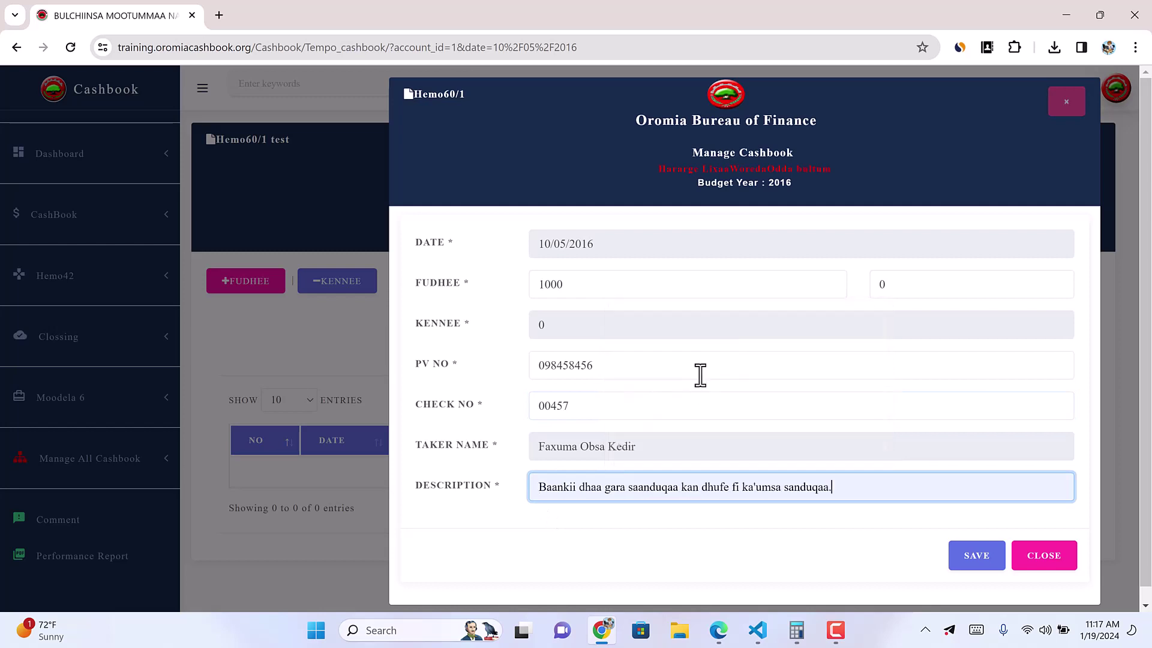
{"action": "left_click", "coordinate": [989, 572]}
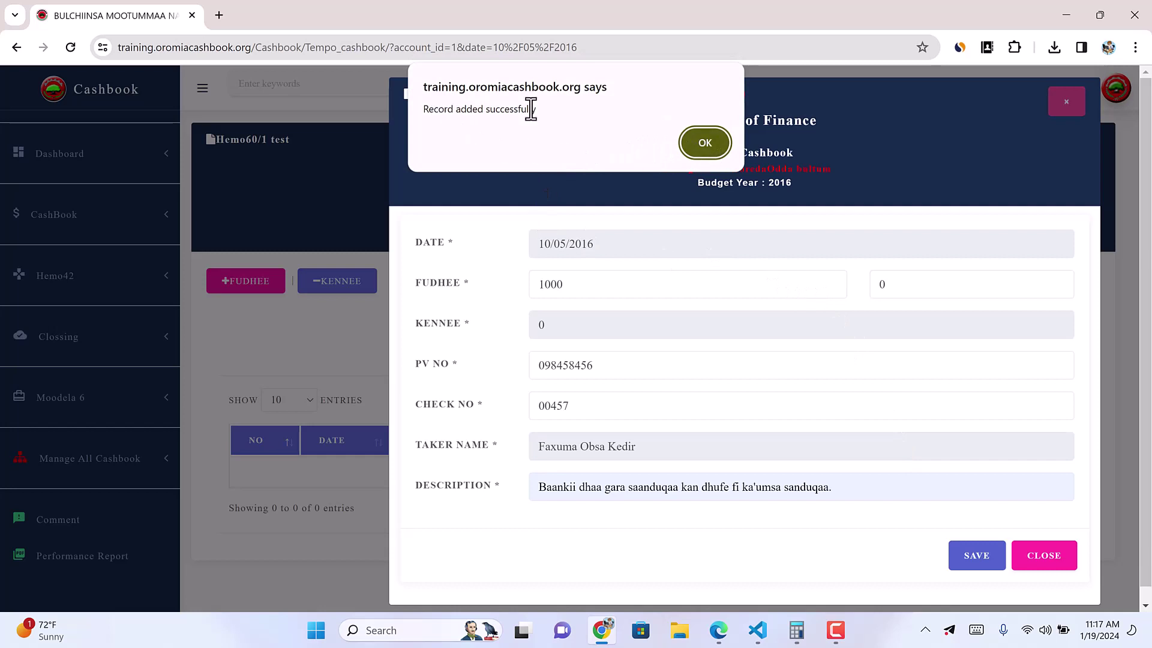
{"action": "left_click", "coordinate": [700, 141]}
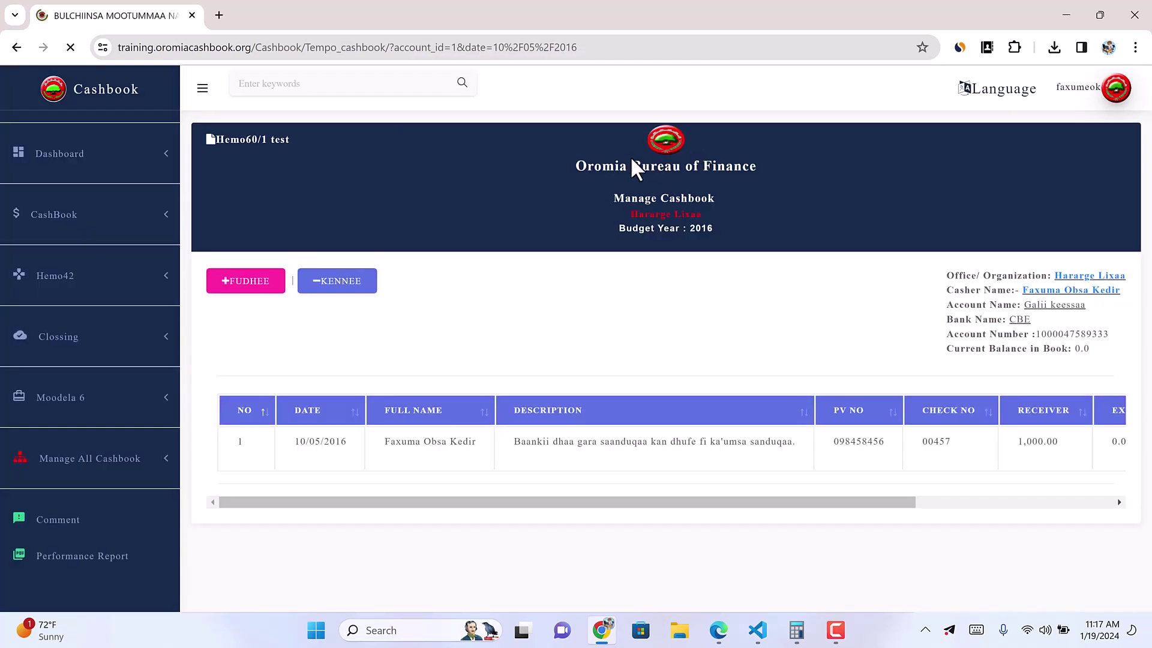
Step: Scroll the cashbook table right and open the 1,000.00 receipt (check 00457) for editing
{"action": "left_click_drag", "start_coordinate": [837, 566], "coordinate": [1090, 562]}
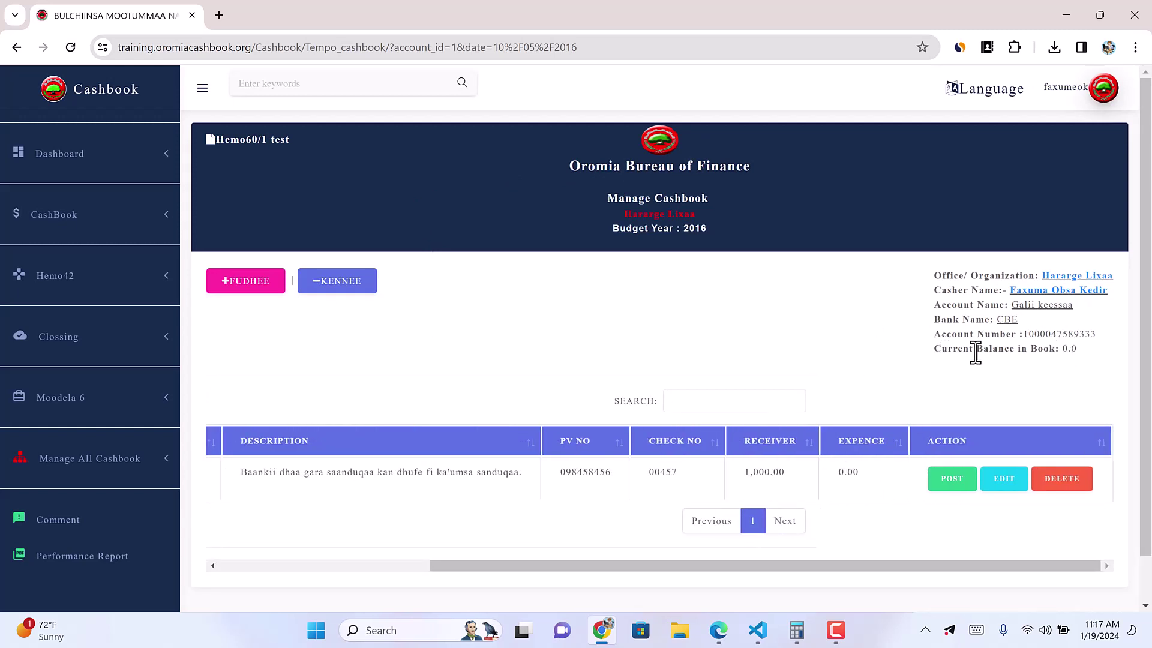
{"action": "left_click_drag", "start_coordinate": [1062, 349], "coordinate": [1083, 348]}
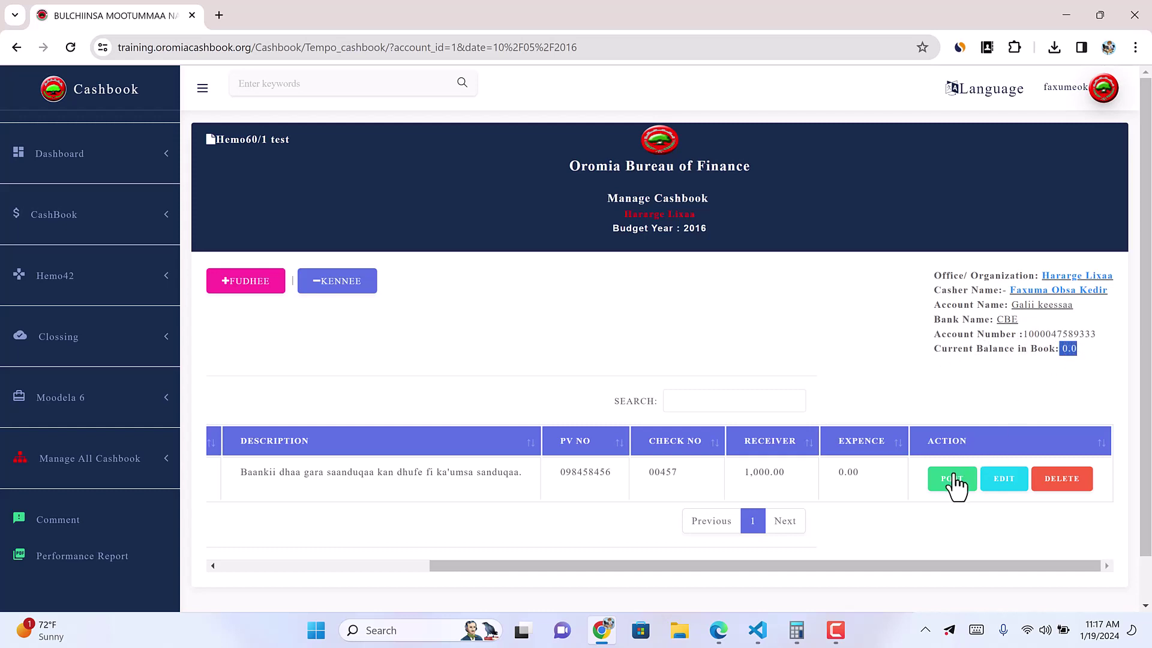
{"action": "left_click_drag", "start_coordinate": [750, 472], "coordinate": [785, 472]}
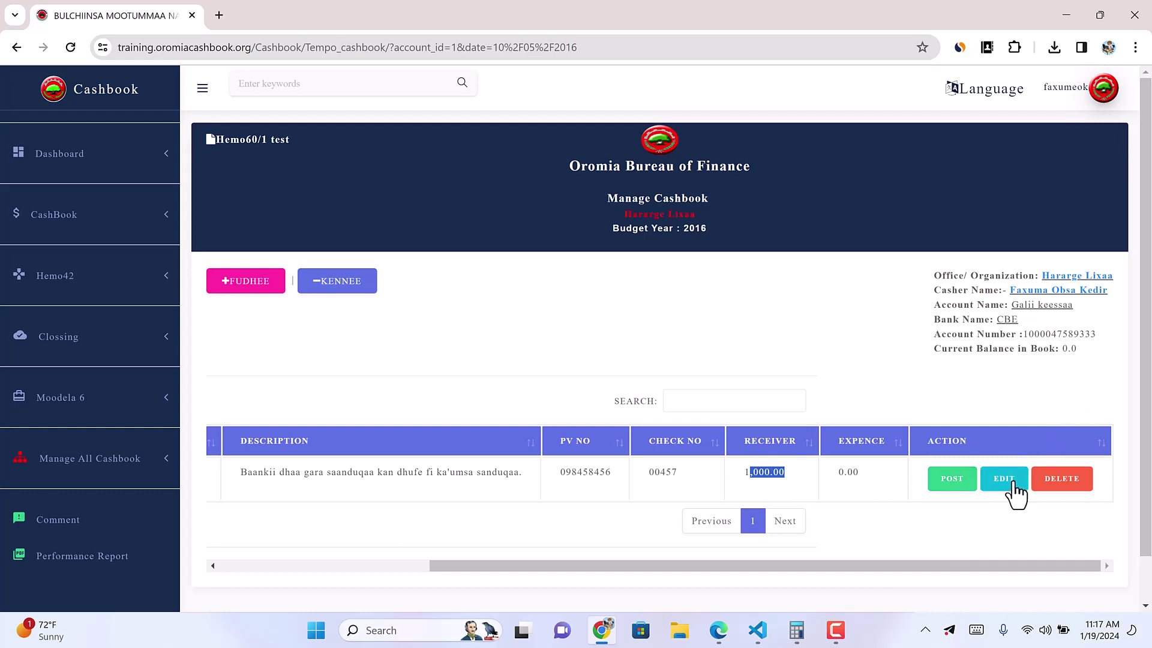
{"action": "double_click", "coordinate": [655, 471]}
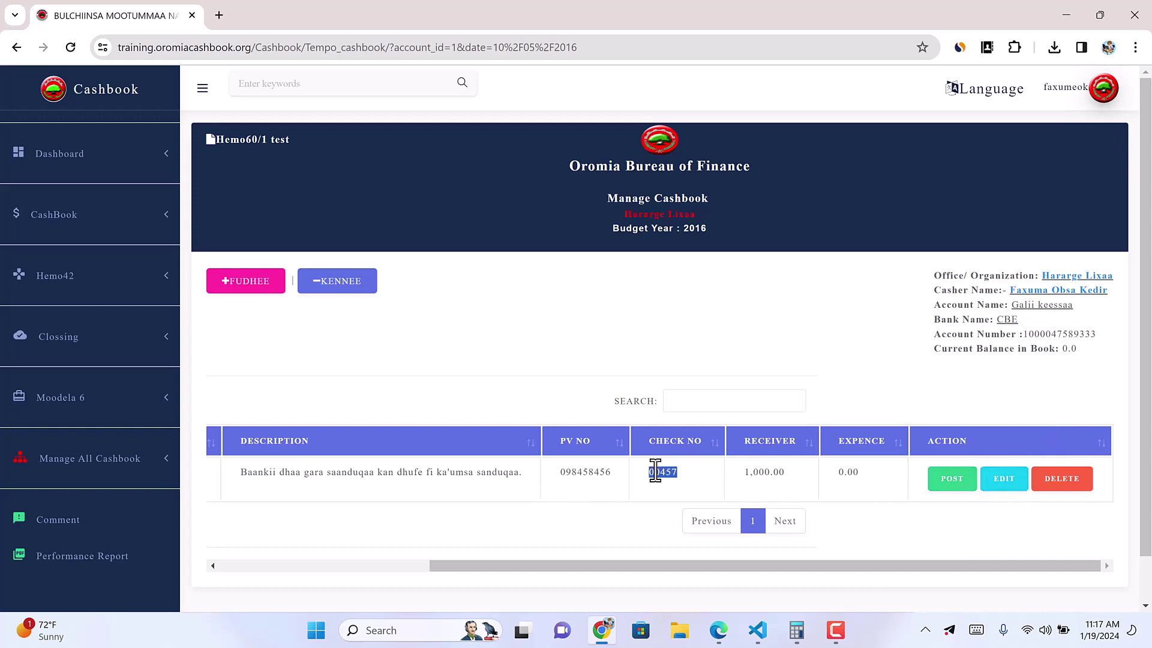
{"action": "left_click", "coordinate": [1003, 479]}
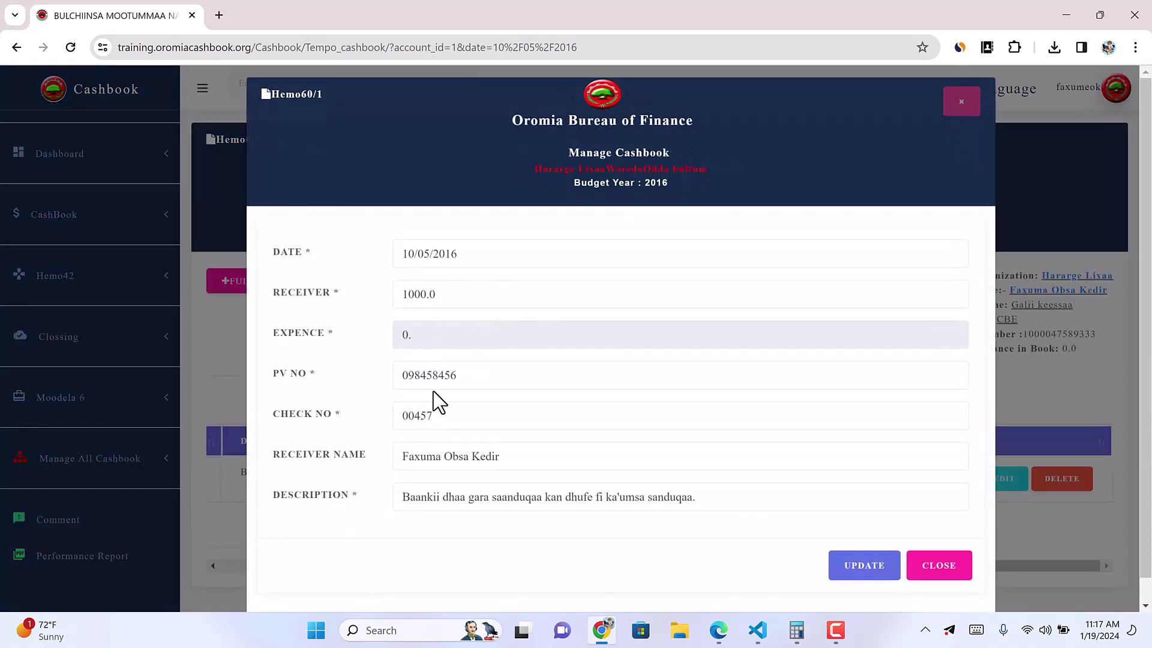
{"action": "left_click", "coordinate": [435, 412]}
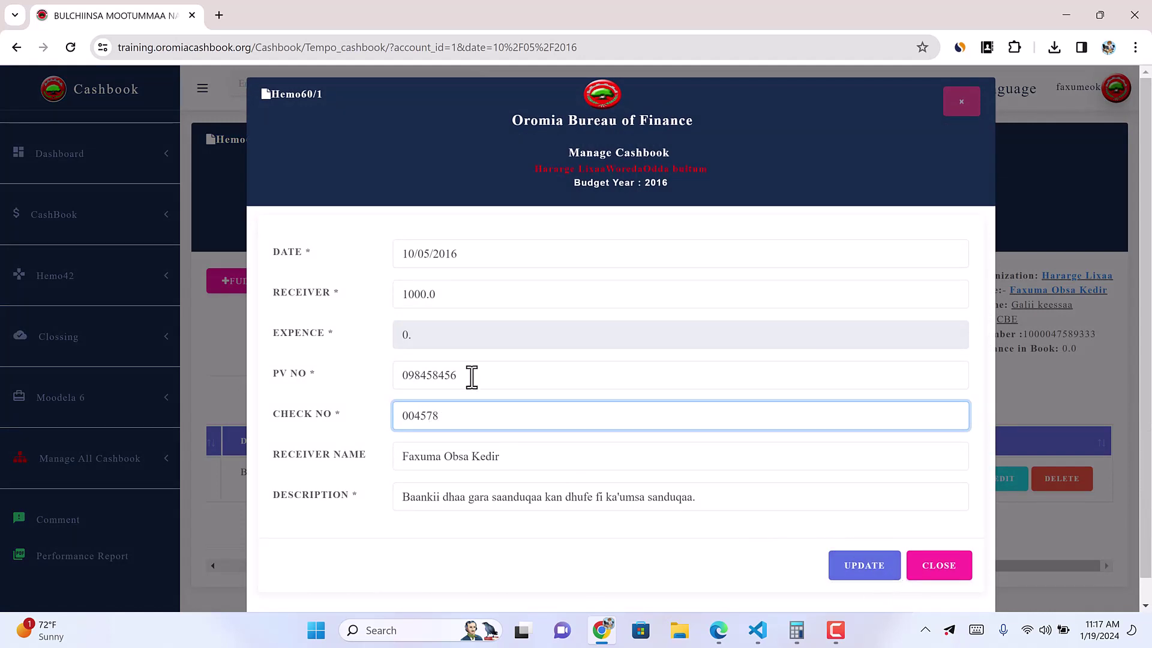
{"action": "left_click_drag", "start_coordinate": [472, 377], "coordinate": [406, 375]}
{"action": "type", "text": "0009908978"}
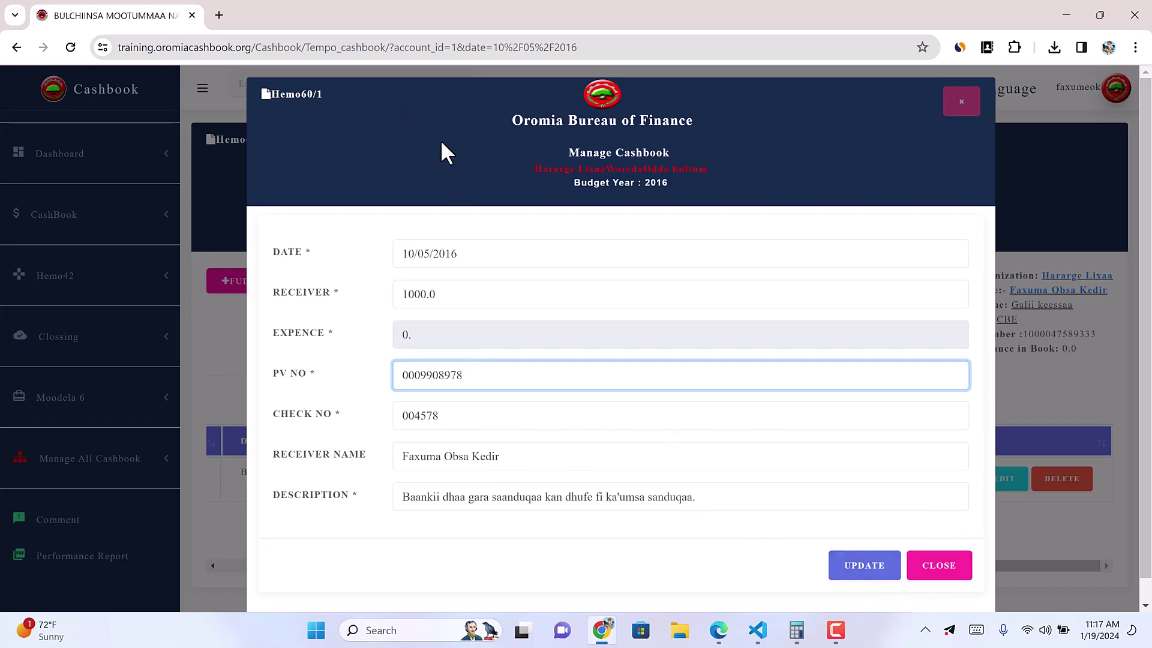
{"action": "left_click", "coordinate": [858, 573]}
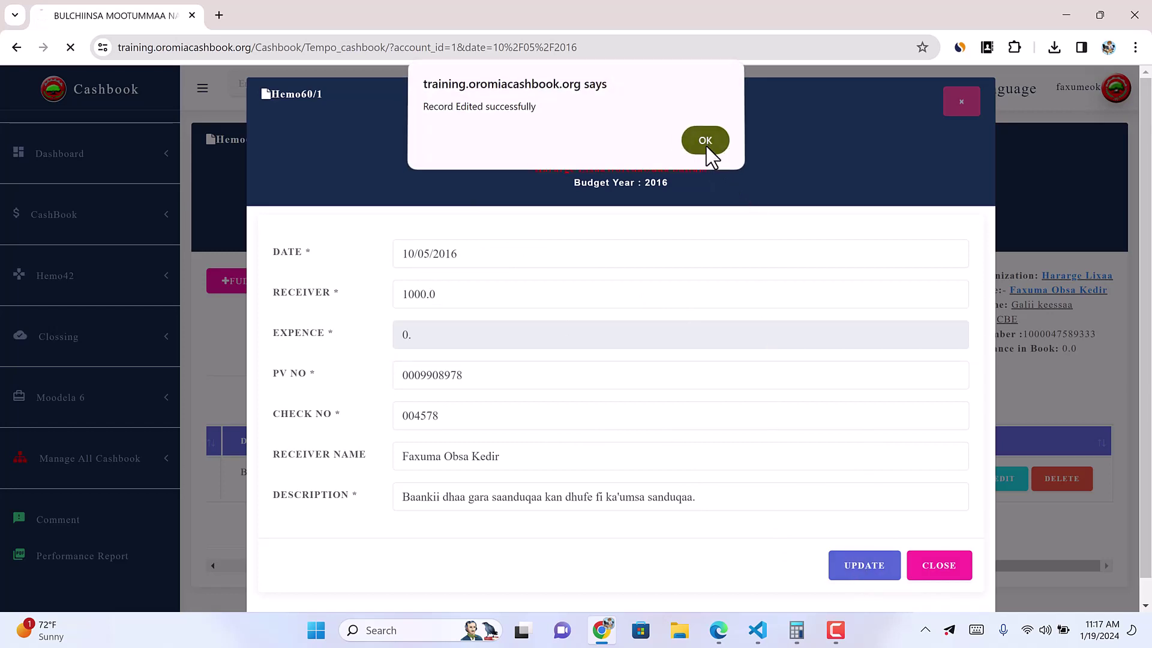
{"action": "left_click", "coordinate": [705, 144]}
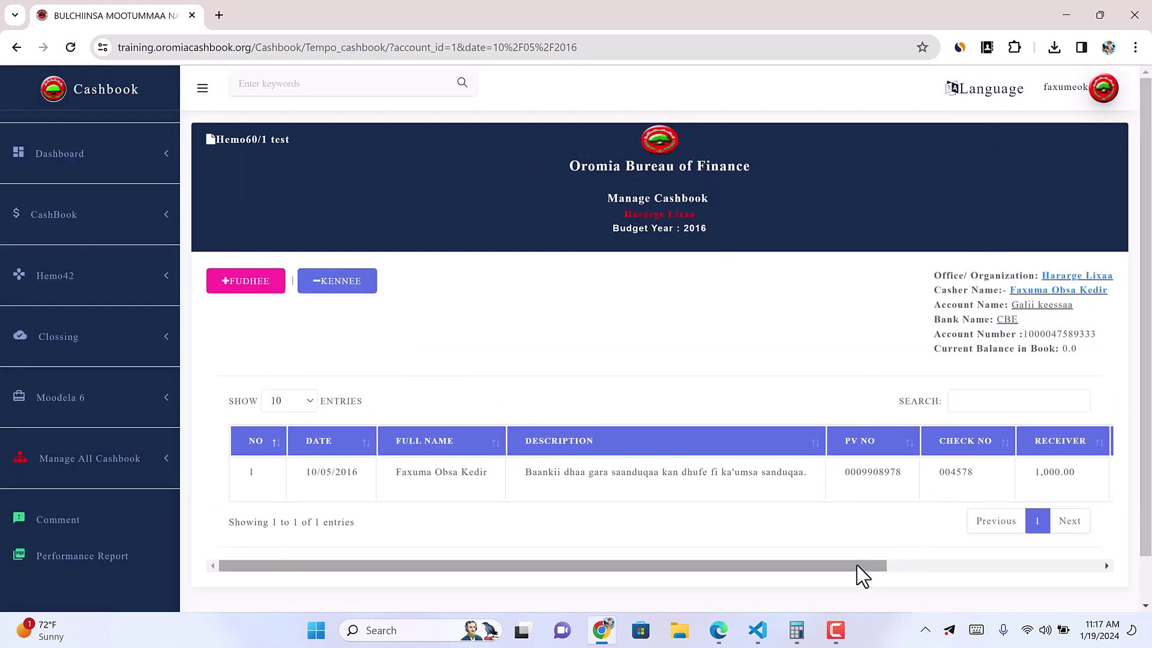
Step: Open the 1000 receipt's posting form, prefilled with 10/05/2016 and check 004578
{"action": "left_click_drag", "start_coordinate": [856, 565], "coordinate": [1099, 570]}
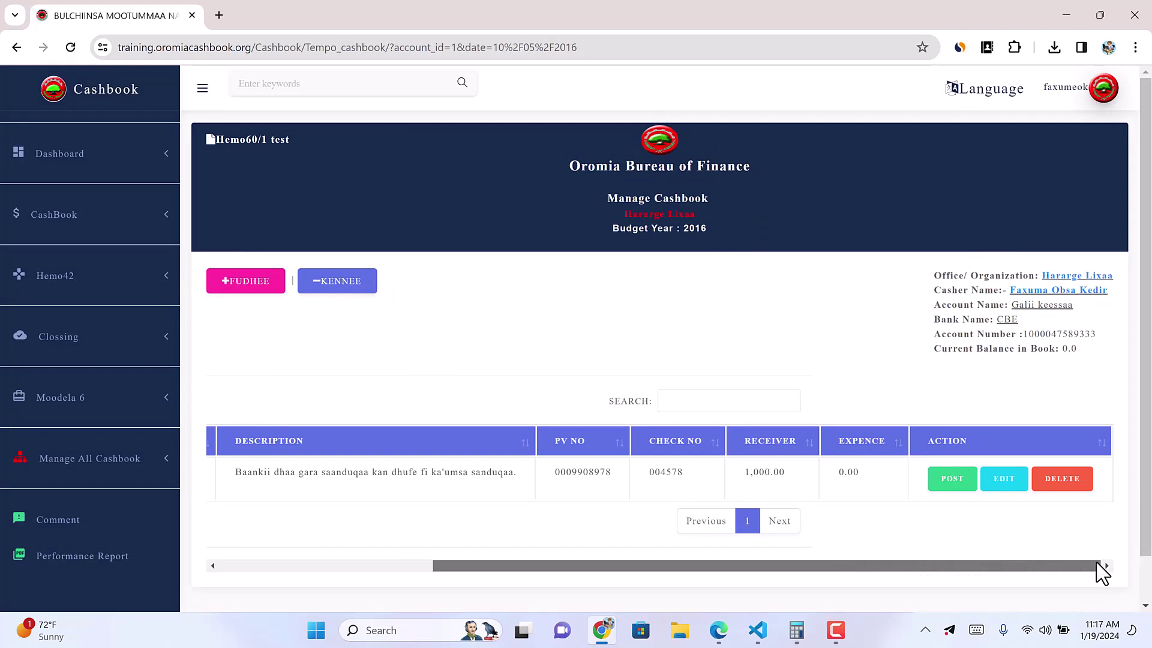
{"action": "left_click_drag", "start_coordinate": [842, 477], "coordinate": [889, 480]}
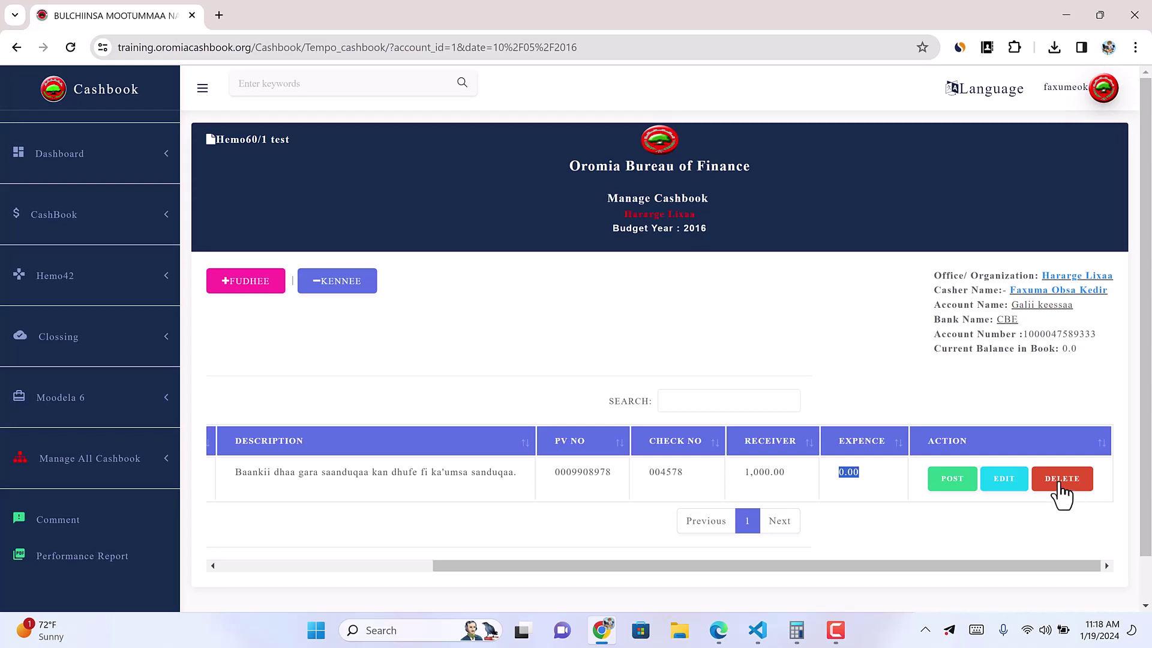
{"action": "left_click", "coordinate": [946, 481]}
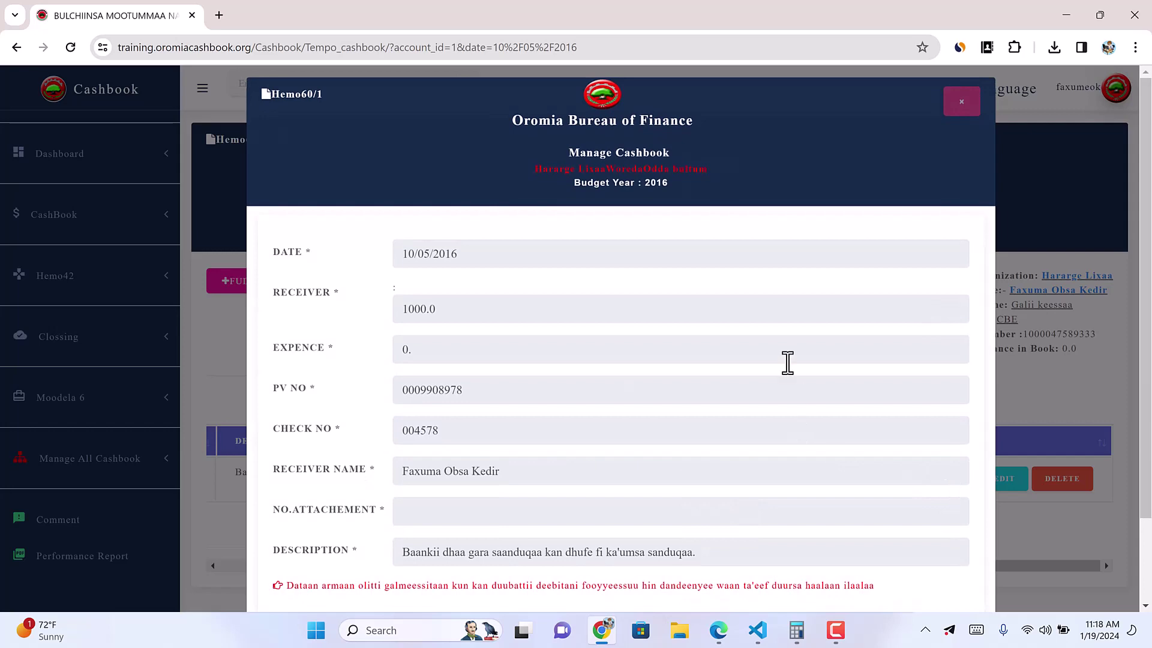
{"action": "scroll", "coordinate": [665, 341], "scroll_direction": "down", "scroll_amount": 2}
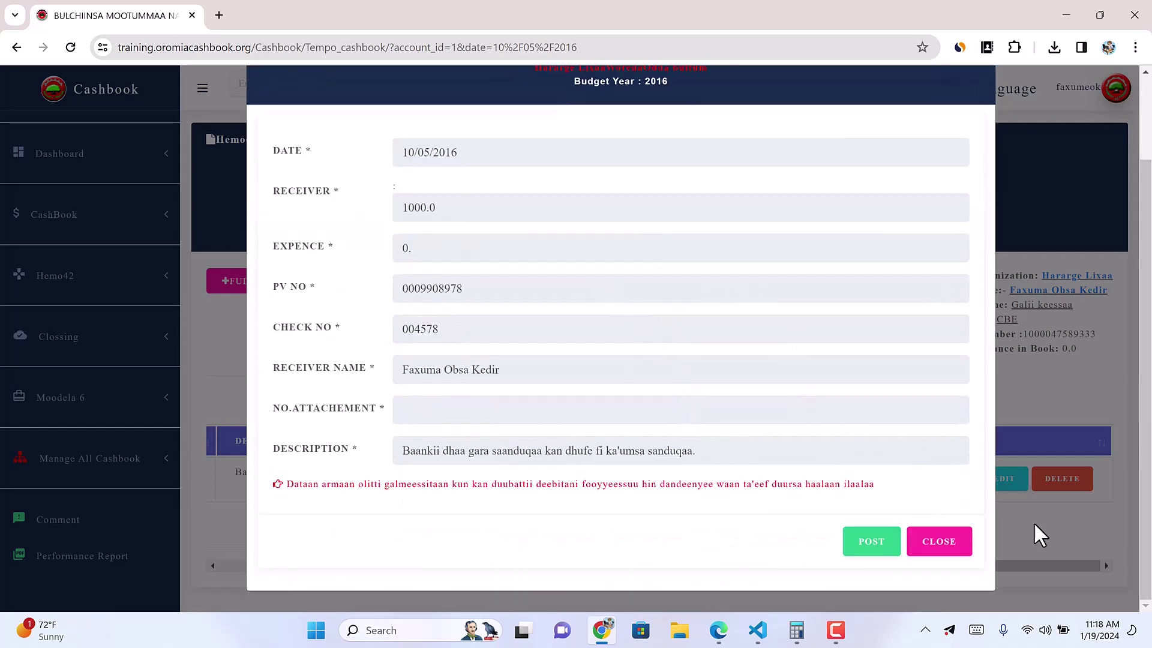
{"action": "left_click", "coordinate": [1057, 538]}
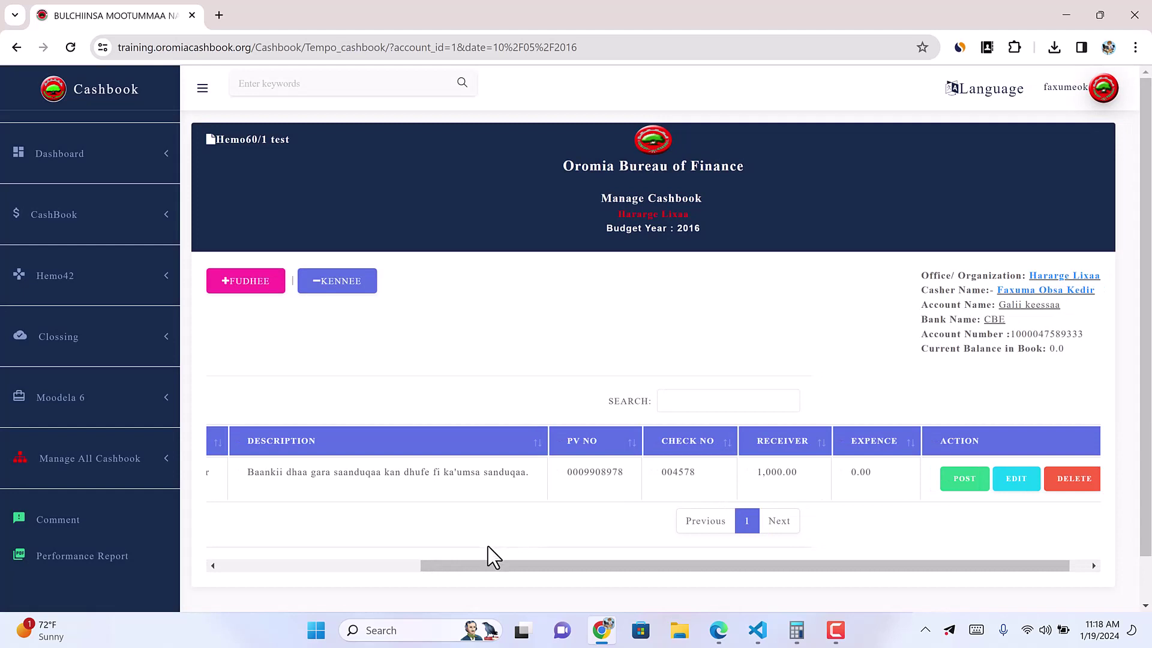
{"action": "left_click_drag", "start_coordinate": [417, 567], "coordinate": [604, 603]}
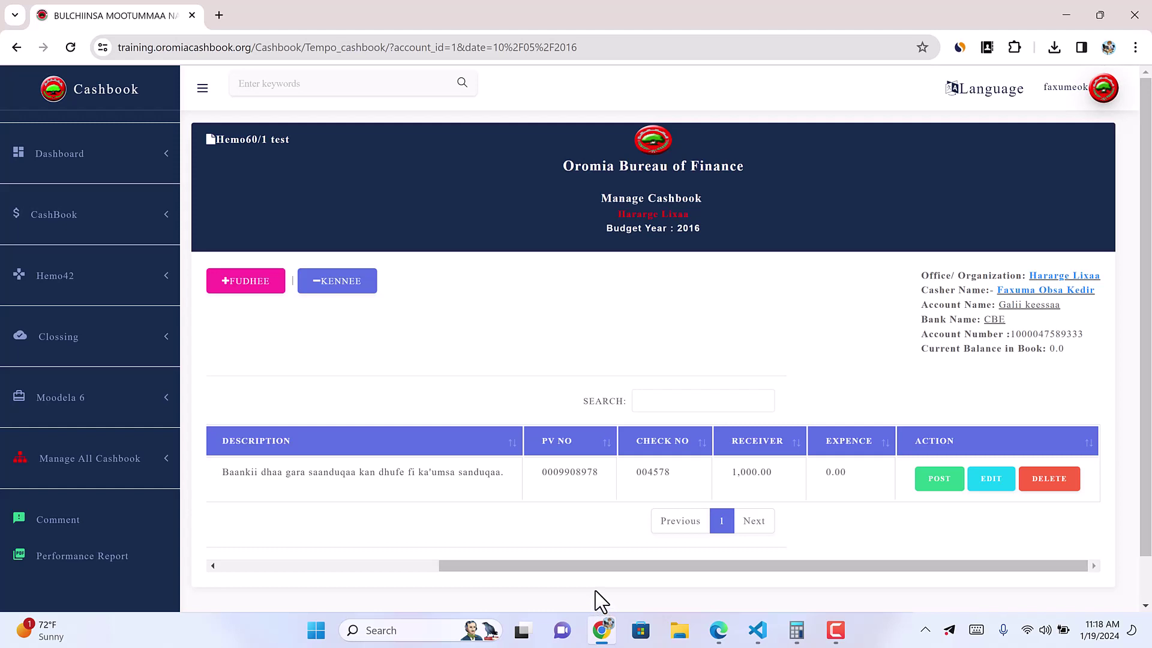
{"action": "left_click", "coordinate": [943, 487]}
{"action": "scroll", "coordinate": [660, 450], "scroll_direction": "down", "scroll_amount": 1}
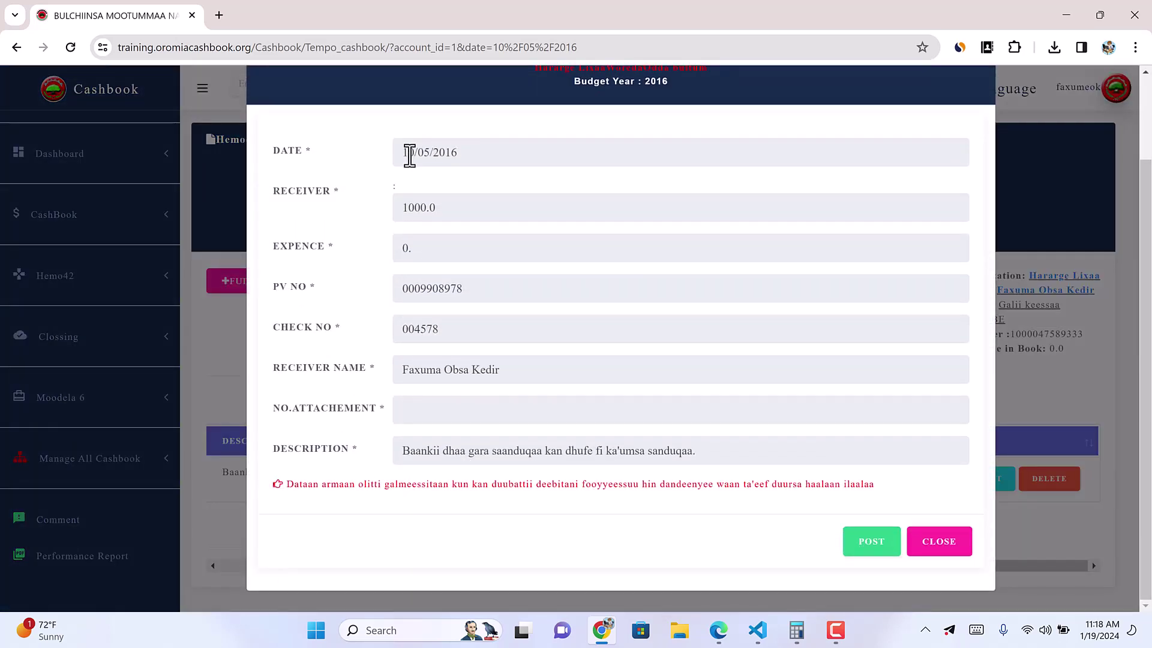
{"action": "left_click", "coordinate": [409, 155]}
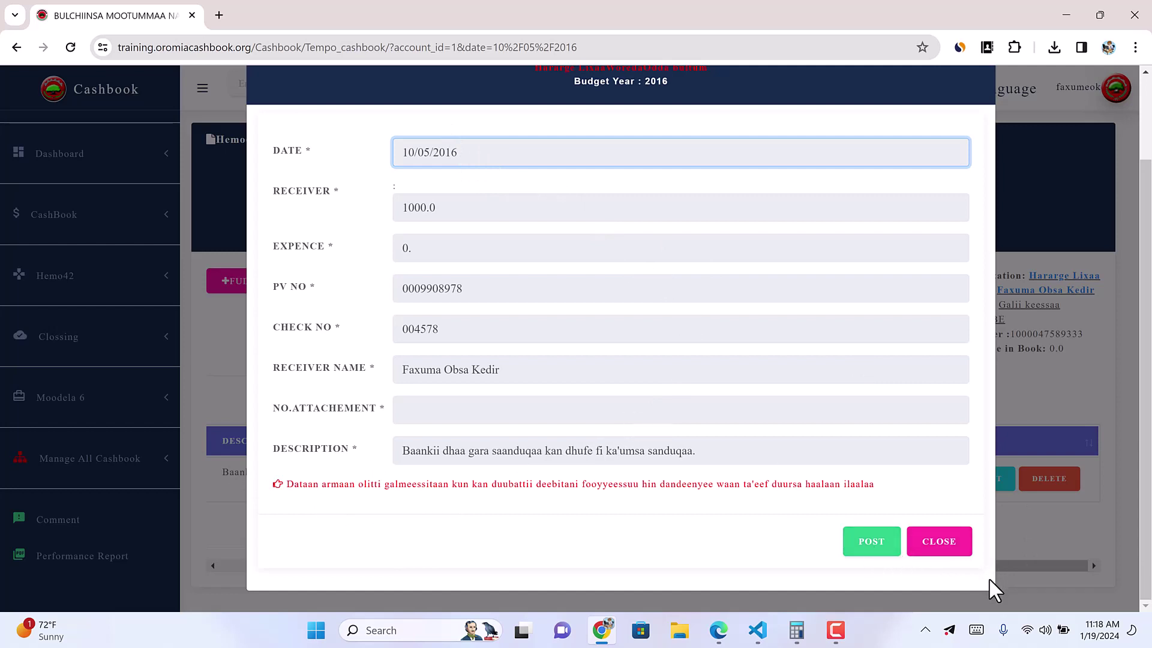
Step: Post the pending 1,000.00 receipt record and acknowledge the success message
{"action": "left_click", "coordinate": [1046, 525]}
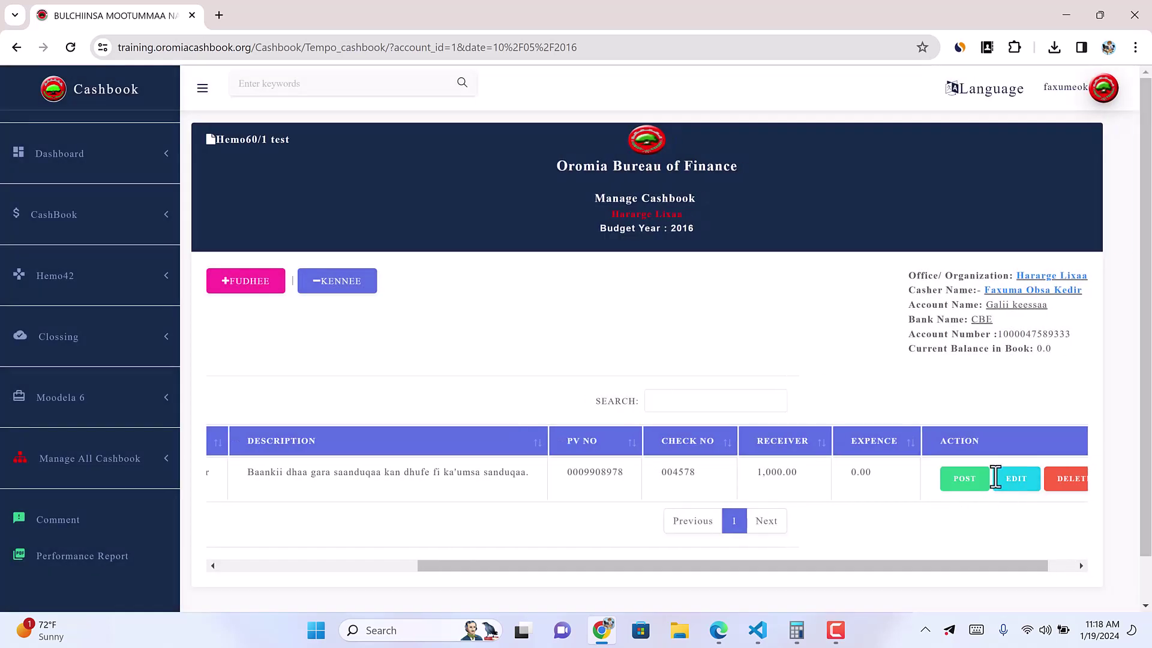
{"action": "left_click", "coordinate": [963, 484]}
{"action": "scroll", "coordinate": [730, 306], "scroll_direction": "down", "scroll_amount": 3}
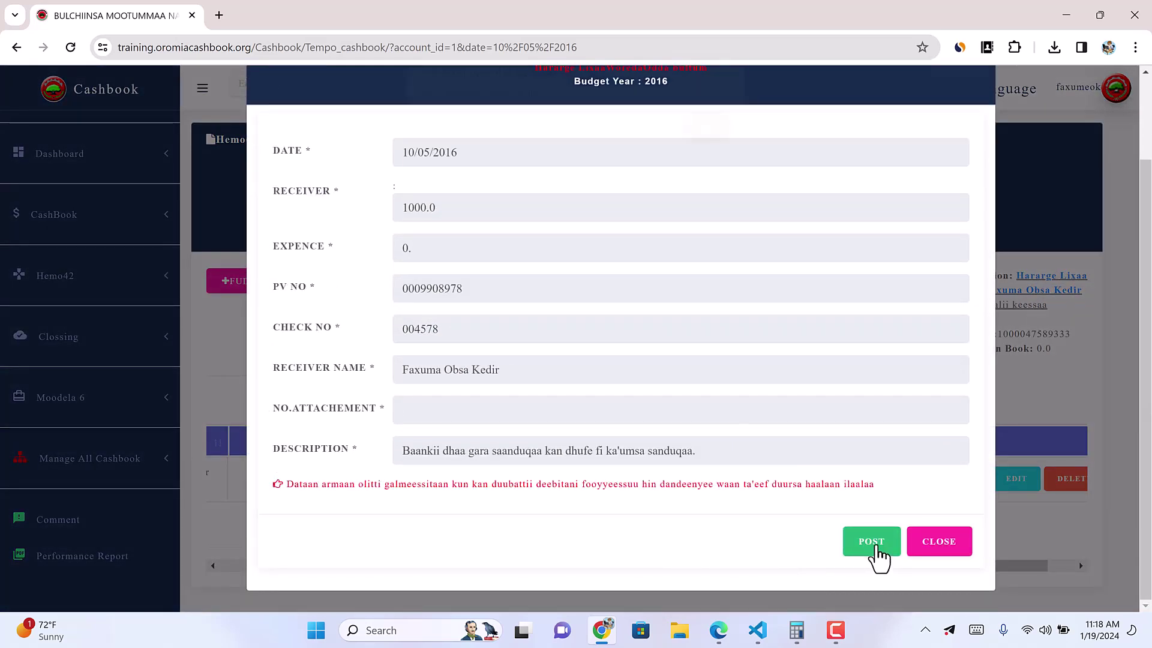
{"action": "left_click", "coordinate": [872, 542]}
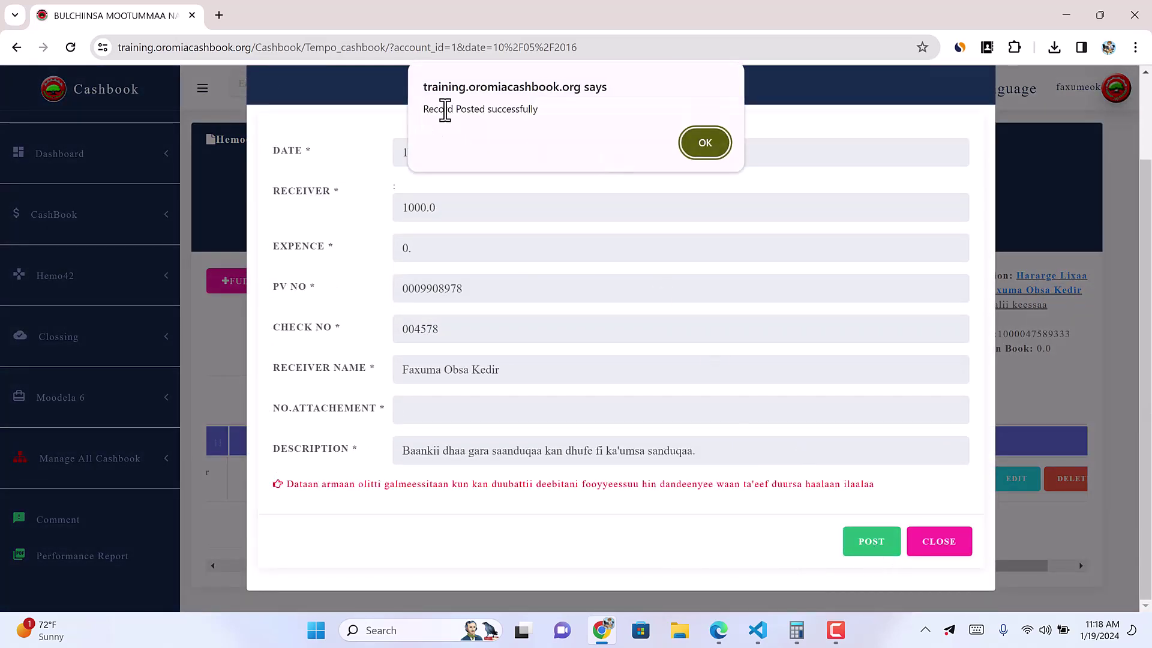
{"action": "left_click", "coordinate": [709, 145]}
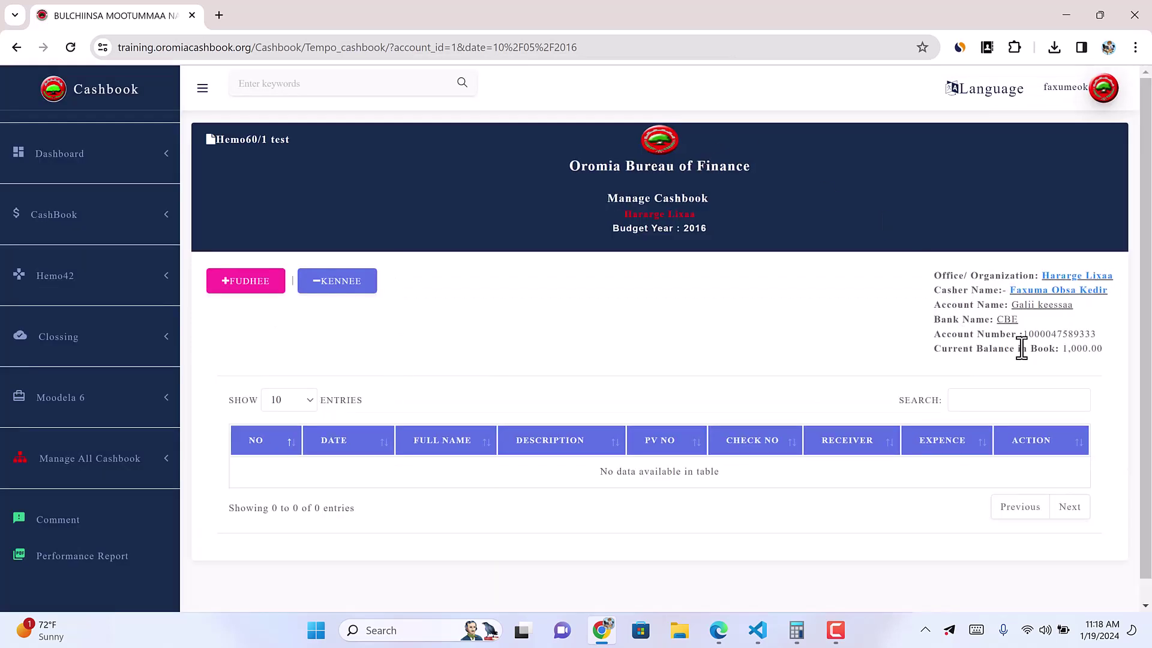
Step: Run the Cashbook Report for Galii keessaa dated 10/05/2016, showing a 1,000.00 remaining balance
{"action": "left_click_drag", "start_coordinate": [1066, 349], "coordinate": [1109, 355]}
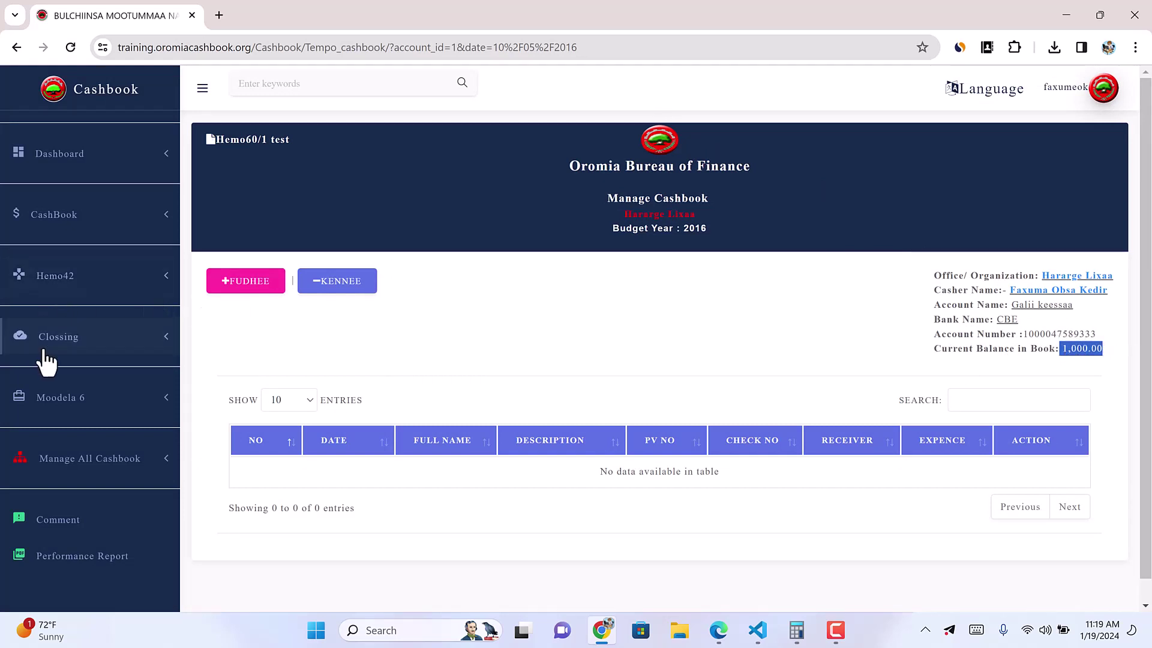
{"action": "left_click", "coordinate": [92, 342]}
{"action": "left_click", "coordinate": [115, 223]}
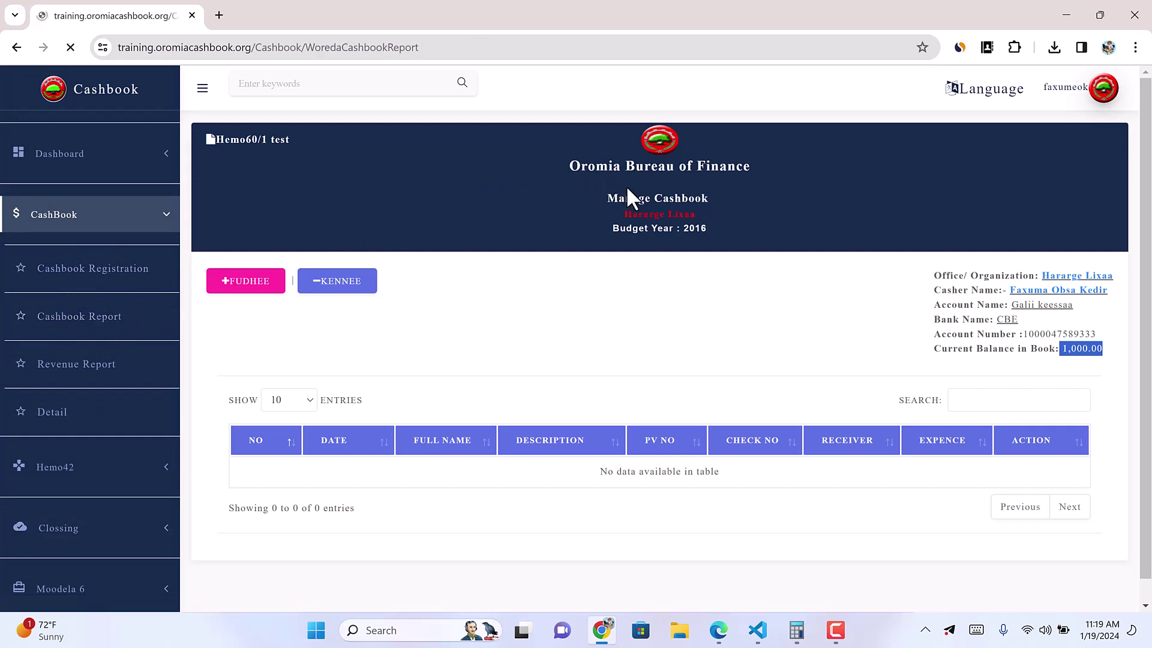
{"action": "left_click", "coordinate": [539, 238]}
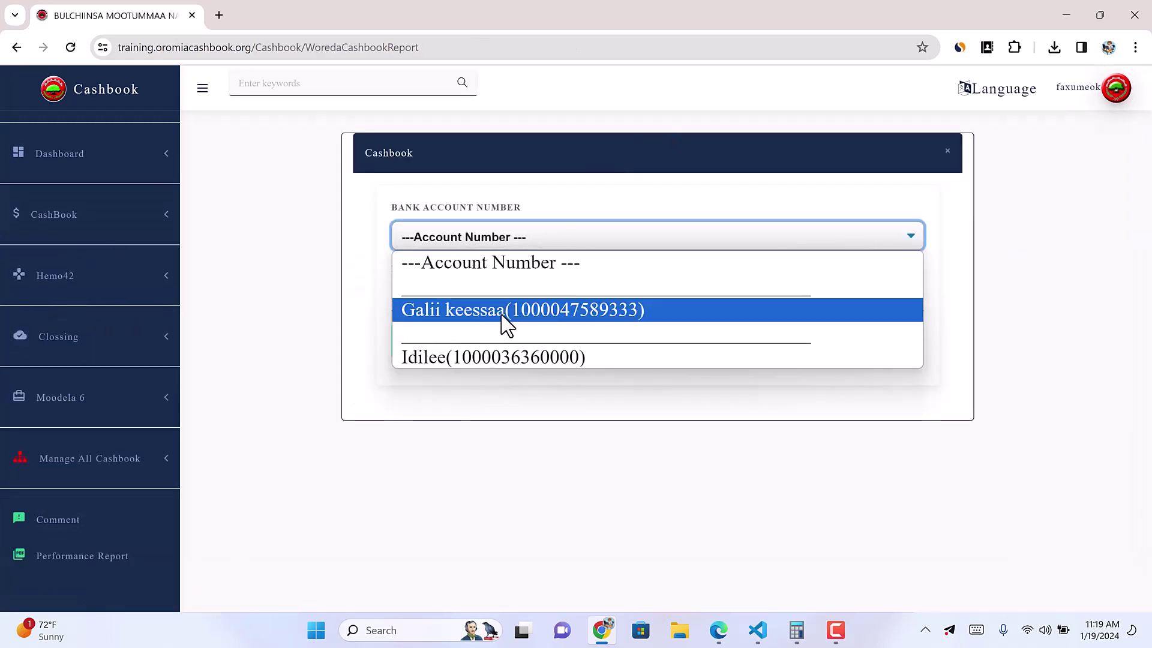
{"action": "left_click", "coordinate": [503, 312]}
{"action": "left_click", "coordinate": [445, 298]}
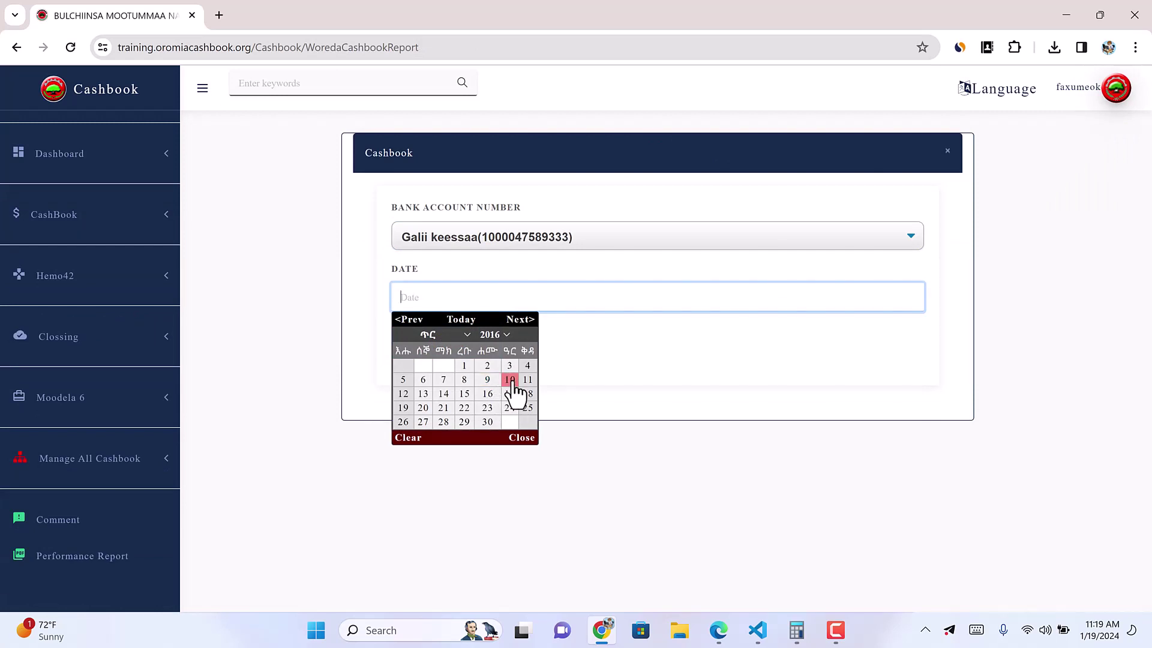
{"action": "left_click", "coordinate": [510, 380]}
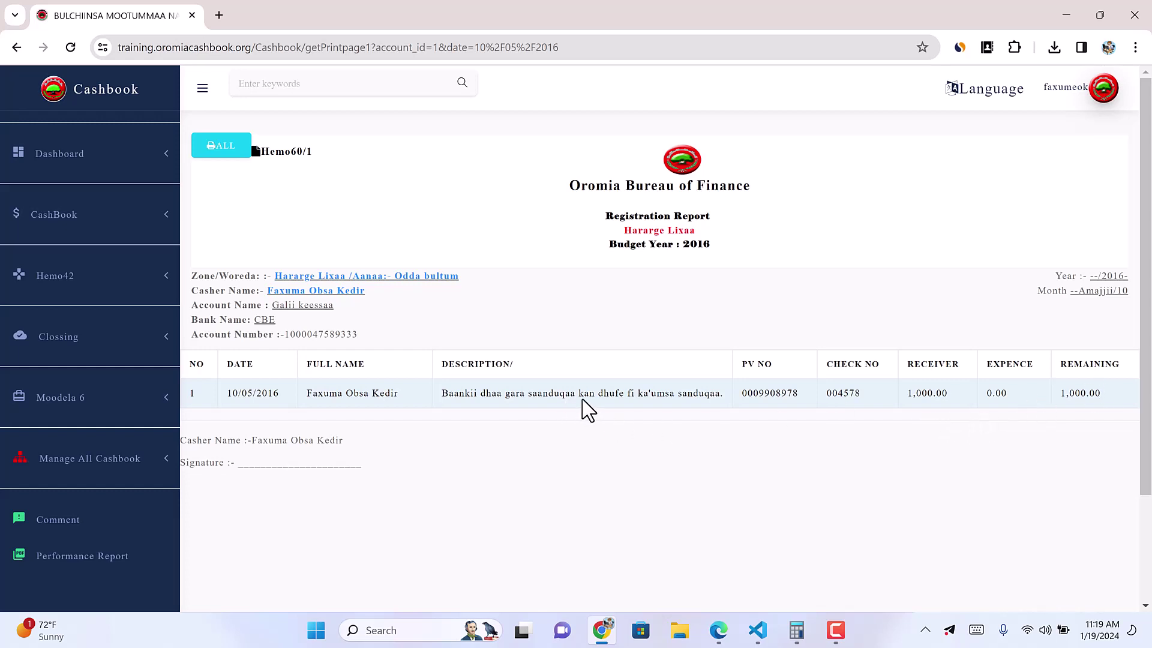
{"action": "left_click_drag", "start_coordinate": [1095, 395], "coordinate": [1065, 396]}
{"action": "left_click", "coordinate": [1126, 291]}
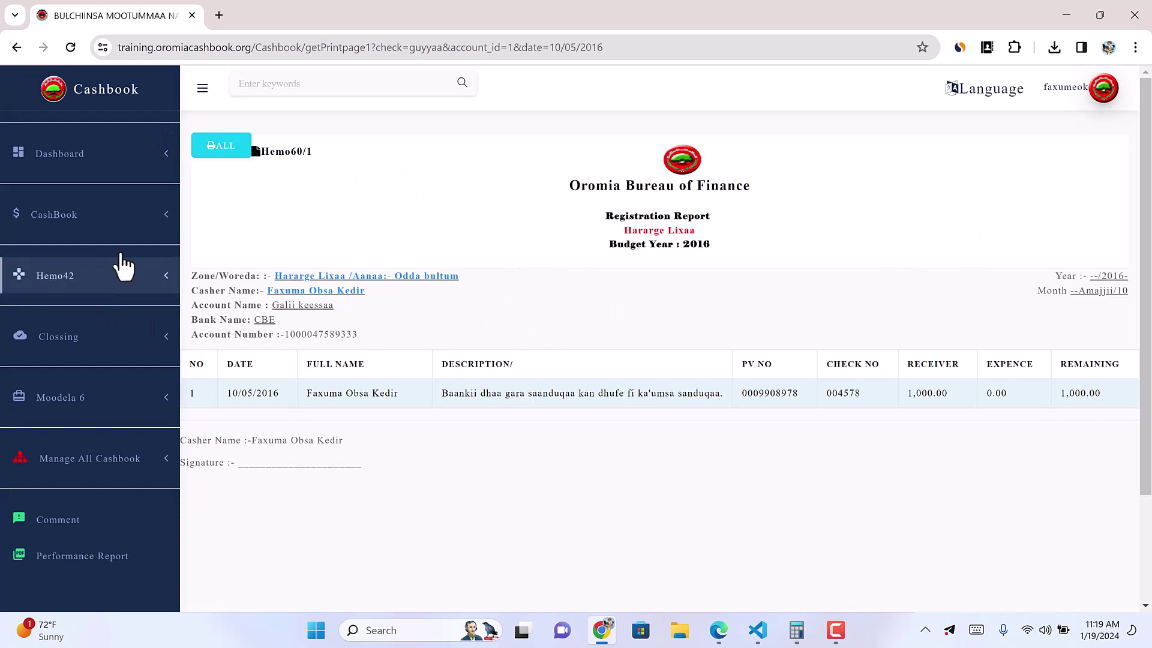
Step: Load the Cashbook Registration for the Galii keessaa account on 10/05/2016
{"action": "left_click", "coordinate": [128, 216]}
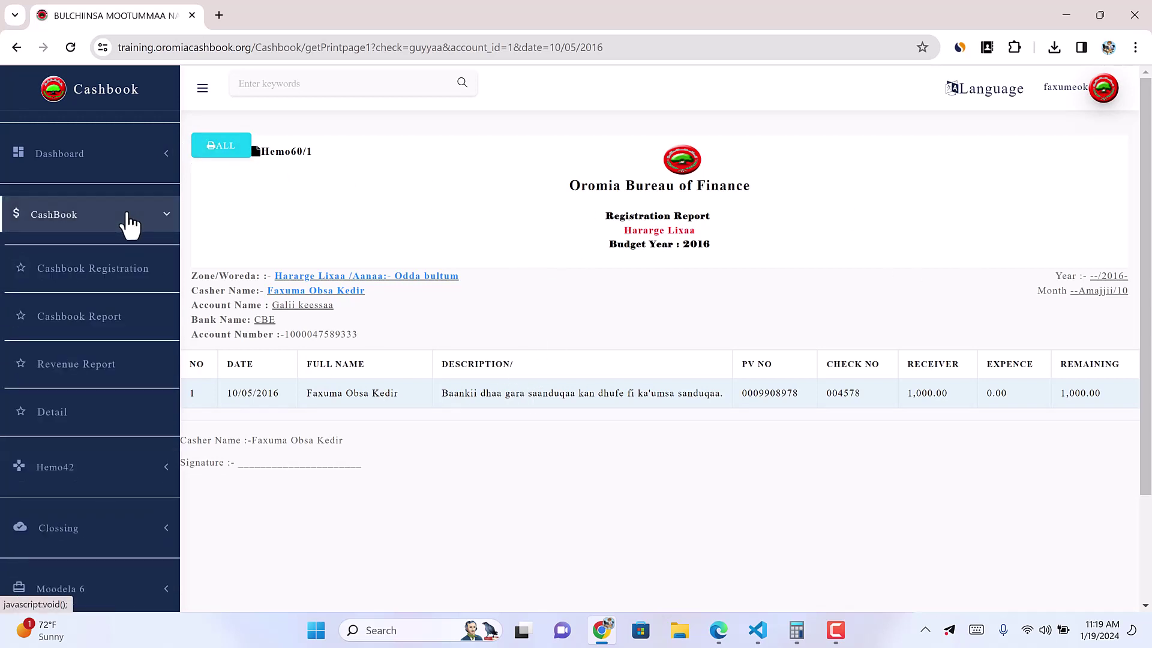
{"action": "left_click", "coordinate": [159, 231]}
{"action": "left_click", "coordinate": [158, 231]}
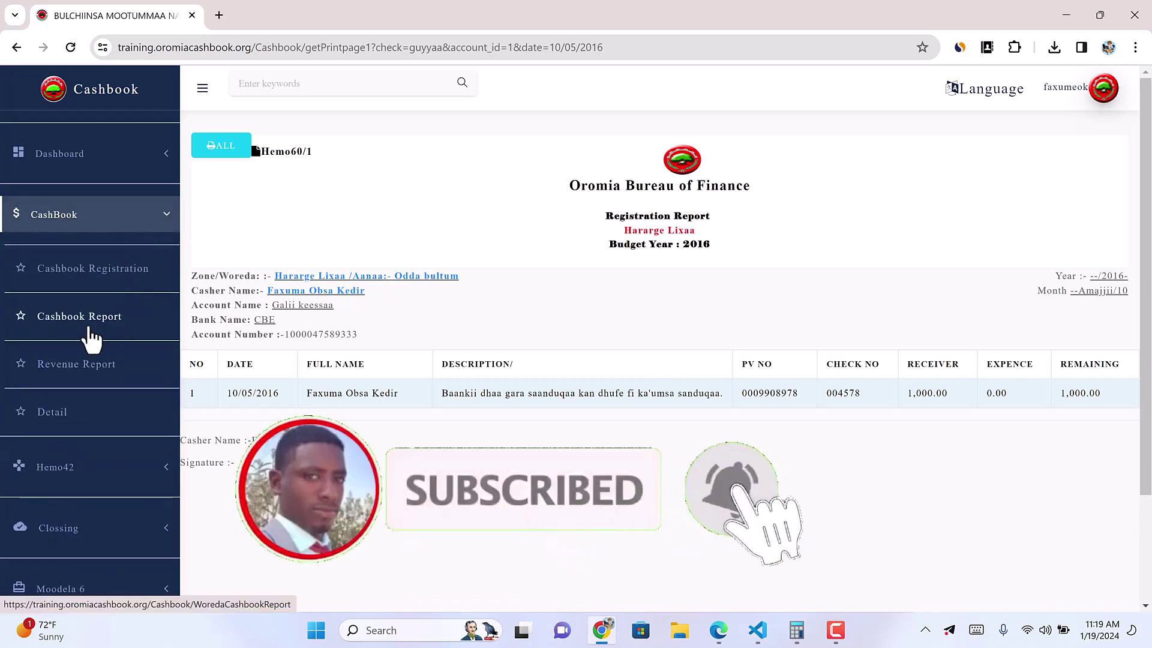
{"action": "left_click", "coordinate": [114, 270]}
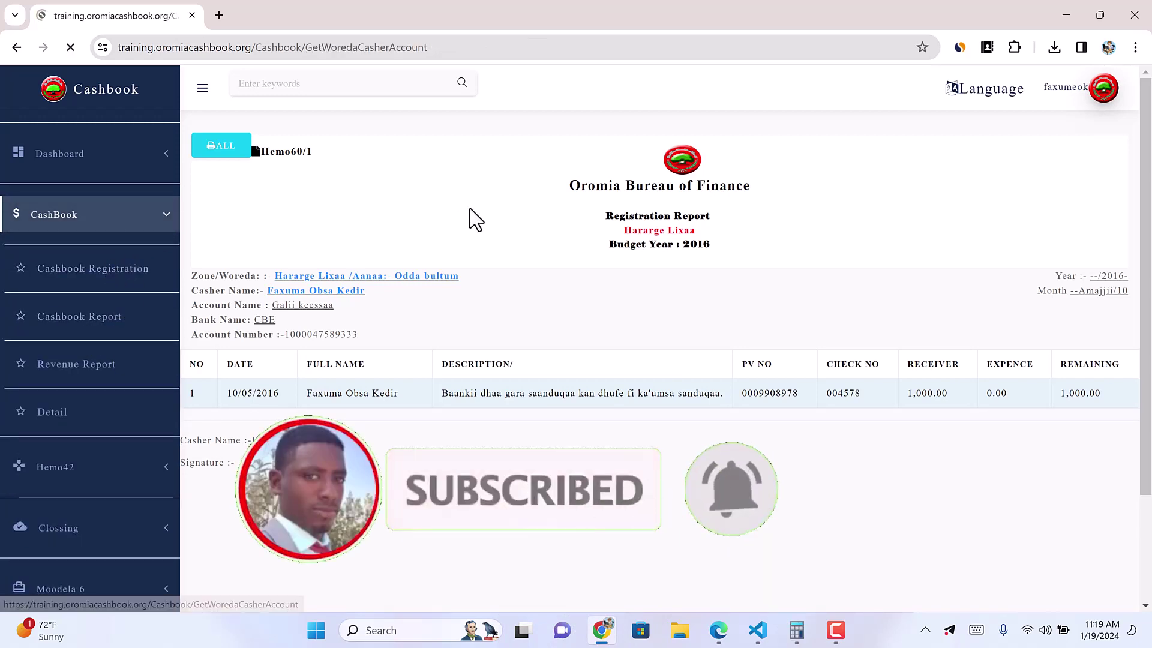
{"action": "left_click", "coordinate": [441, 240]}
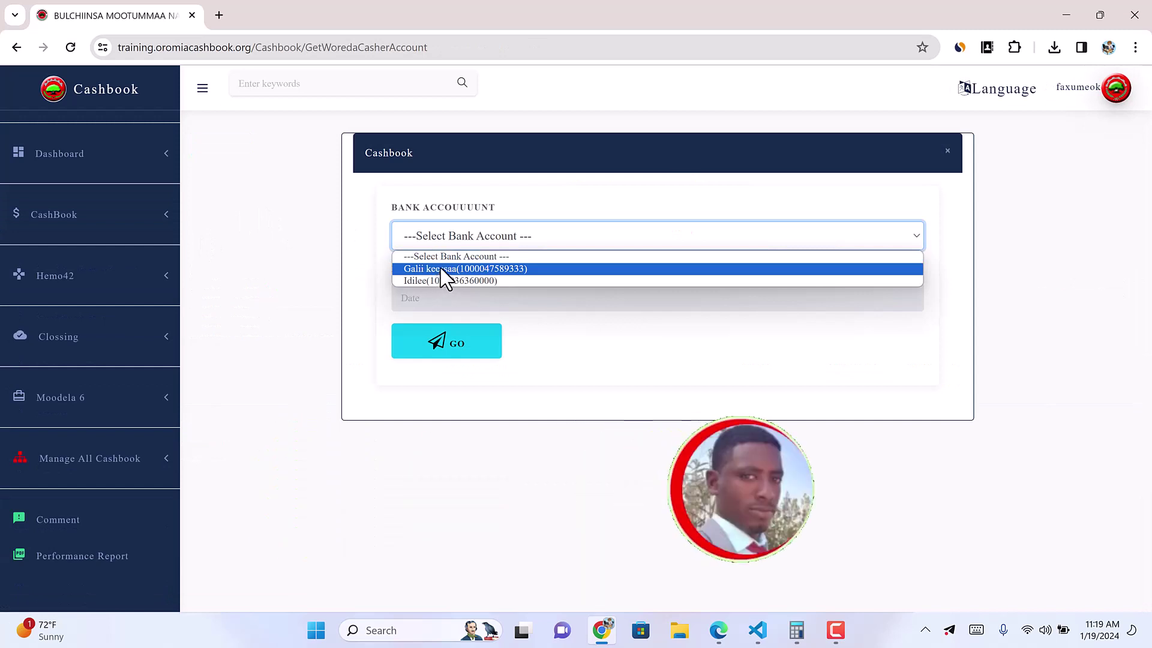
{"action": "left_click", "coordinate": [442, 276]}
{"action": "left_click", "coordinate": [424, 294]}
{"action": "left_click", "coordinate": [509, 380]}
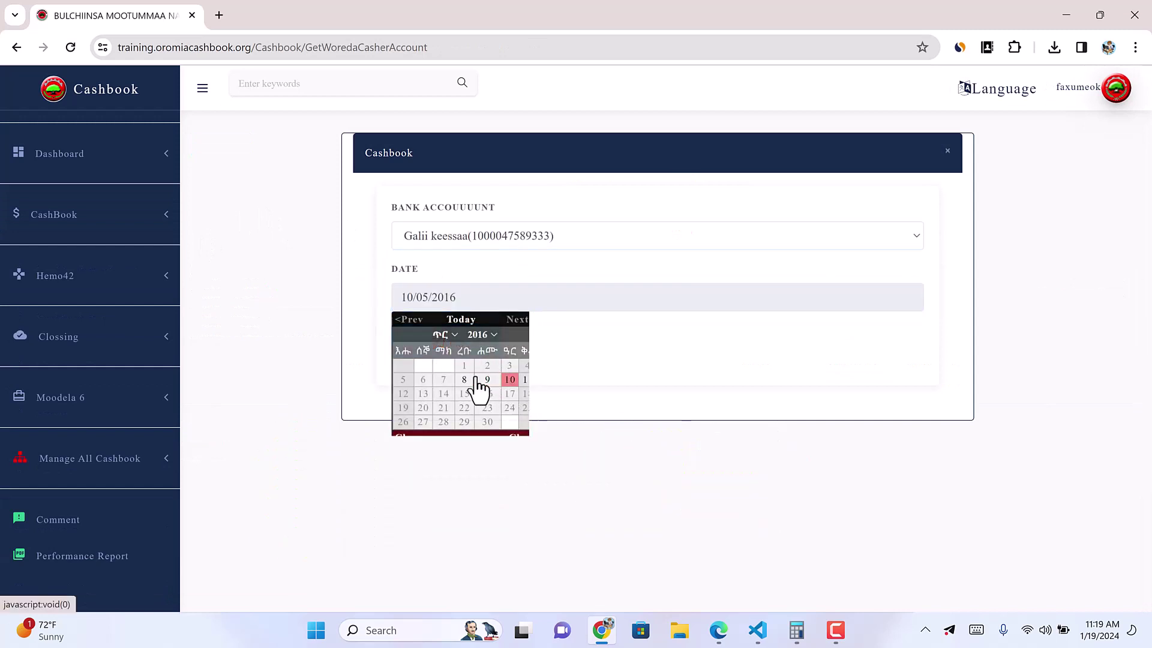
{"action": "left_click", "coordinate": [433, 352]}
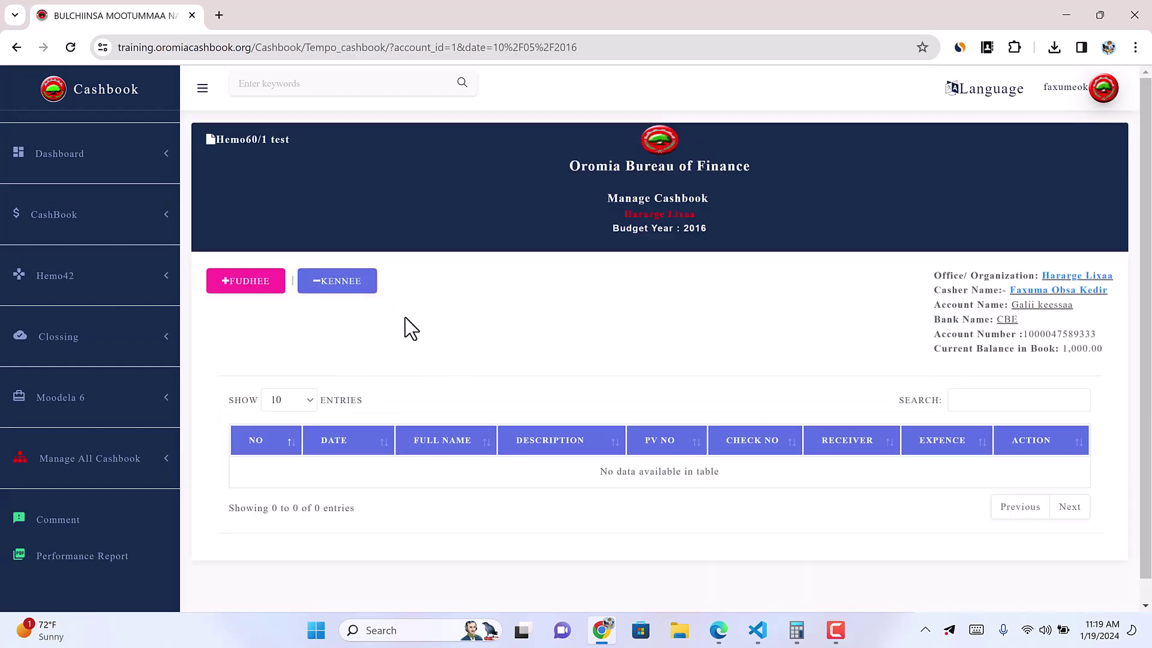
Step: Start a new KENNEE payout of 500 with PV number, taker name and attachment count
{"action": "left_click", "coordinate": [351, 284]}
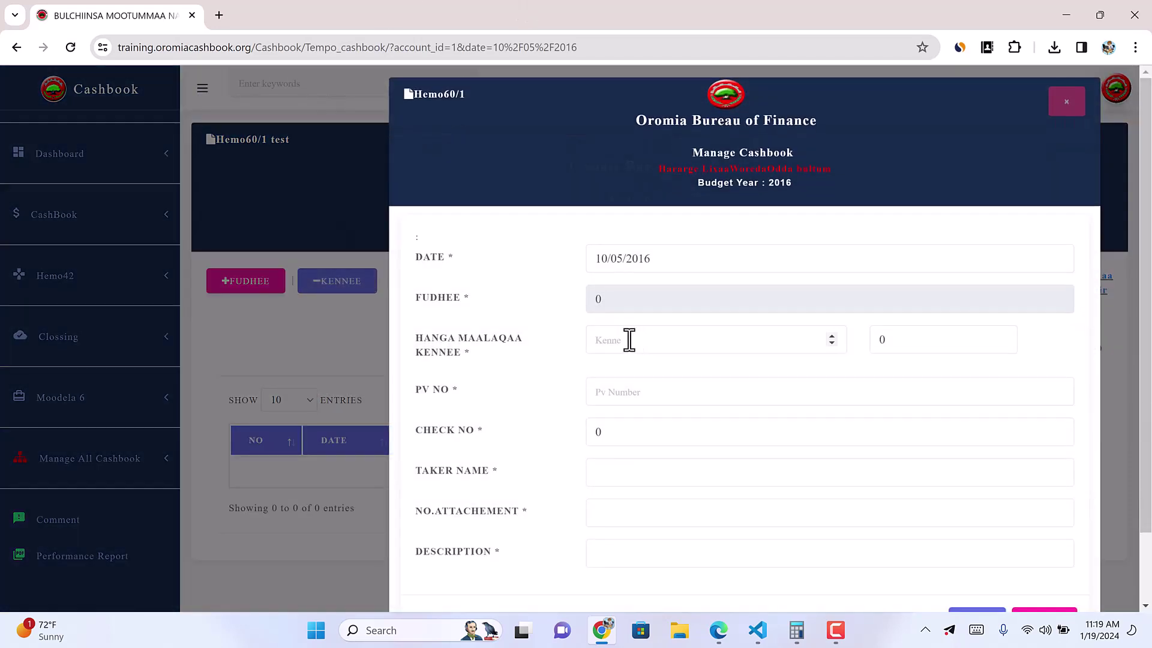
{"action": "left_click", "coordinate": [604, 339]}
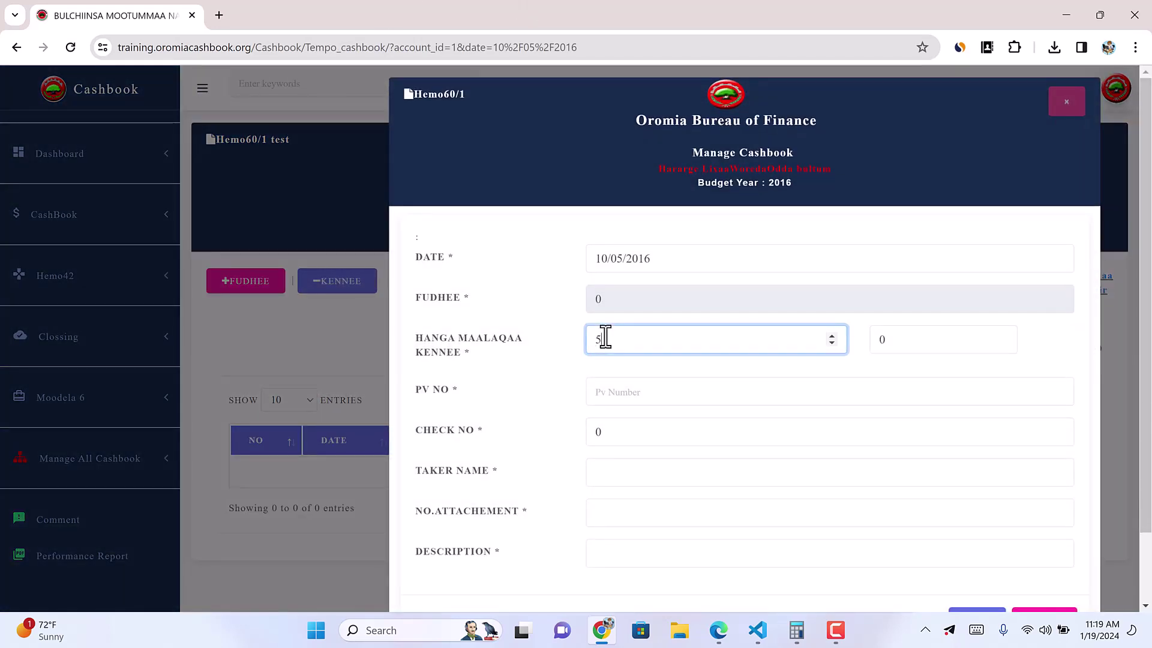
{"action": "type", "text": "500"}
{"action": "left_click", "coordinate": [624, 391]}
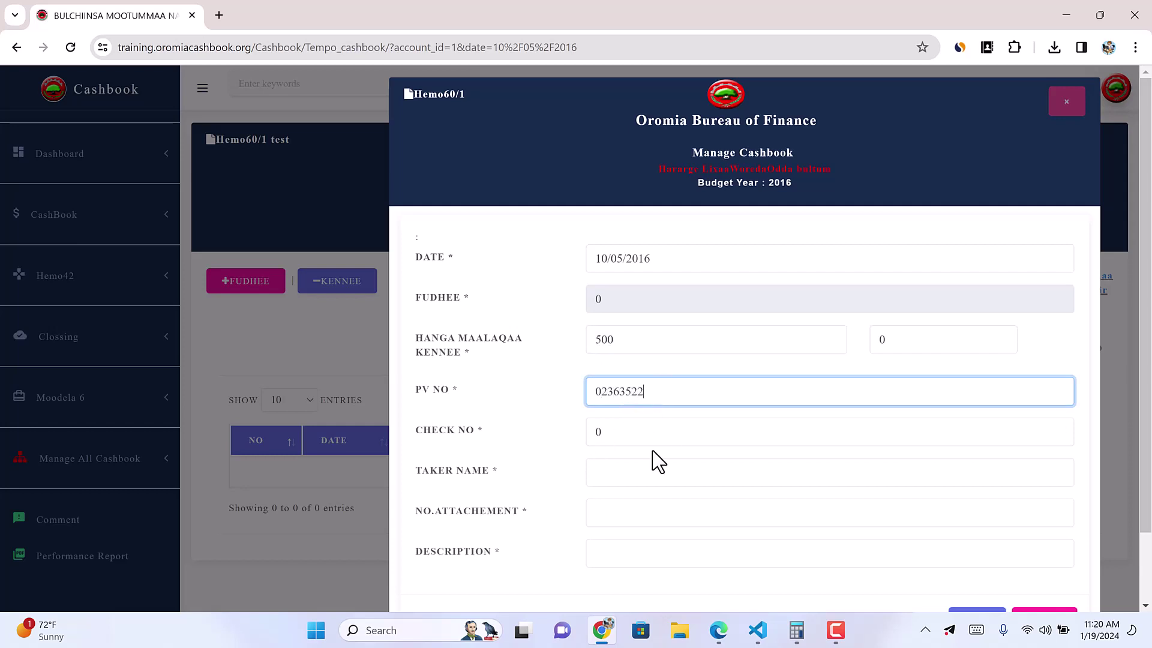
{"action": "left_click", "coordinate": [607, 468]}
{"action": "left_click", "coordinate": [613, 419]}
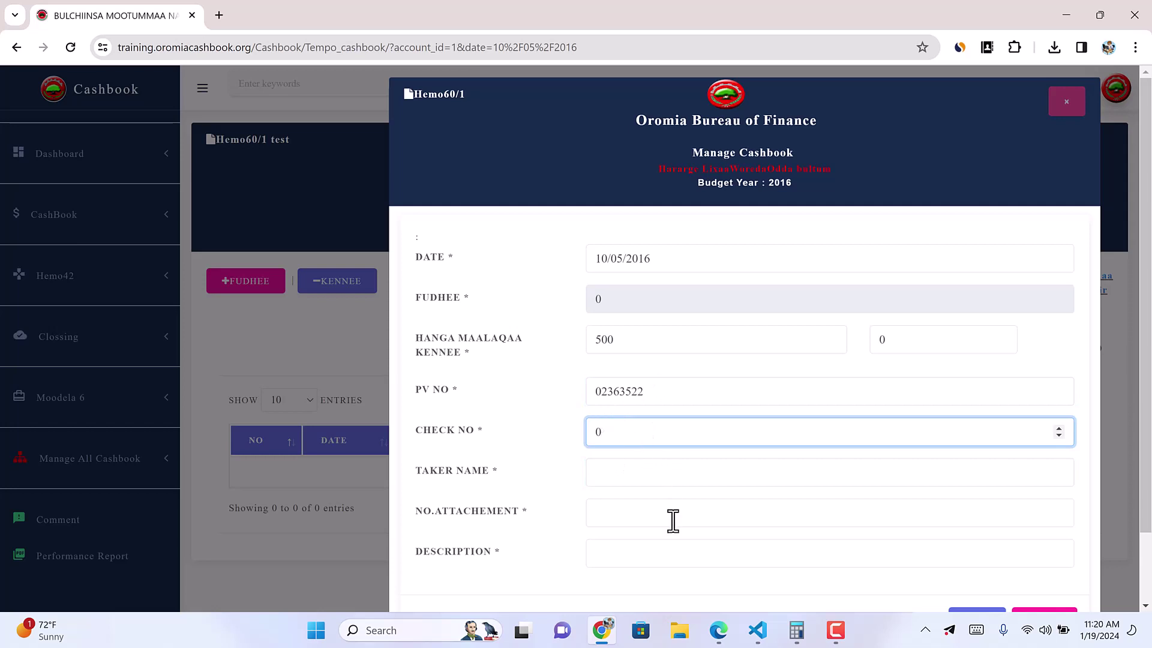
{"action": "left_click", "coordinate": [624, 473]}
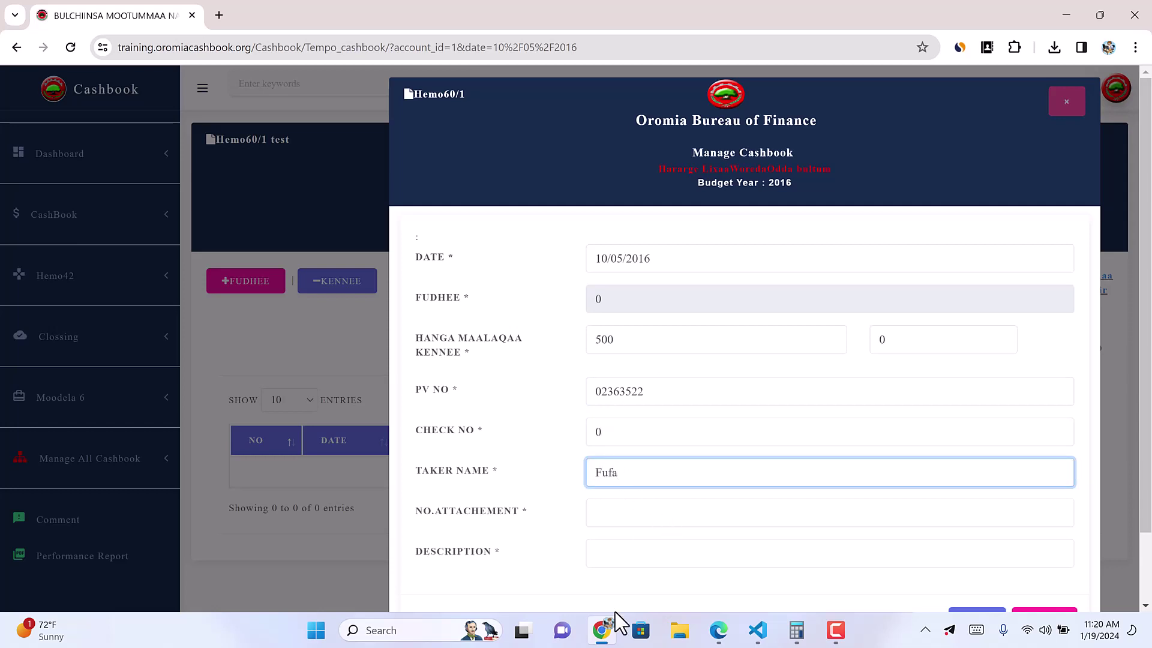
{"action": "left_click", "coordinate": [634, 520]}
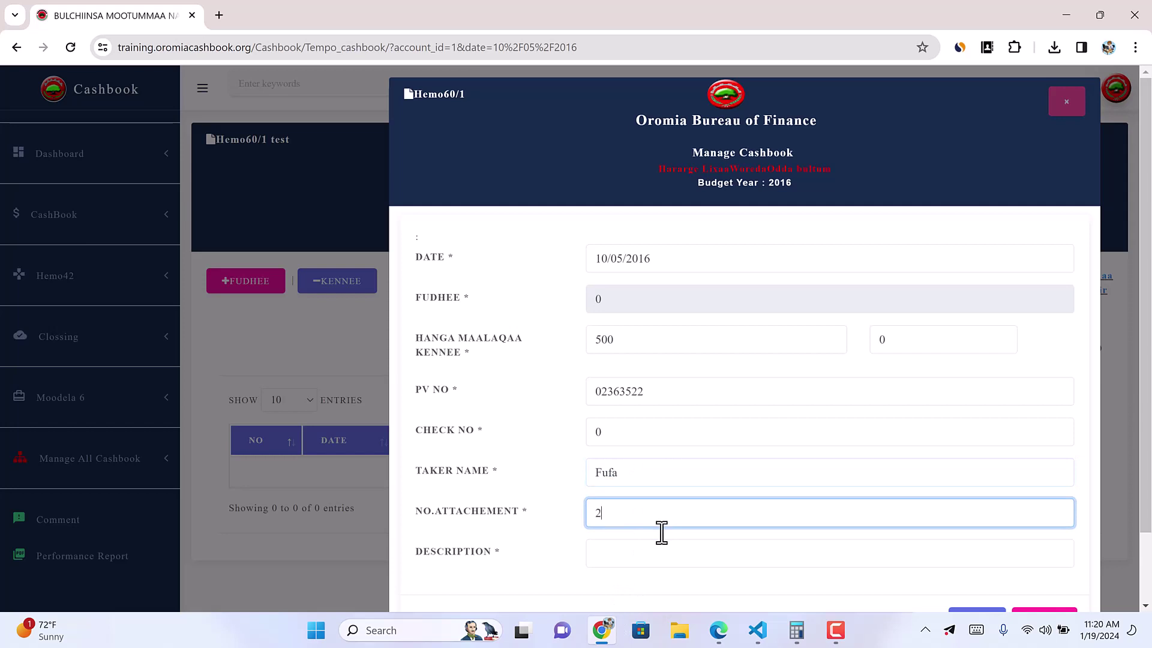
Step: Set the description to durgoo and save; the entry is rejected over its PV number
{"action": "left_click", "coordinate": [631, 560]}
{"action": "left_click", "coordinate": [729, 466]}
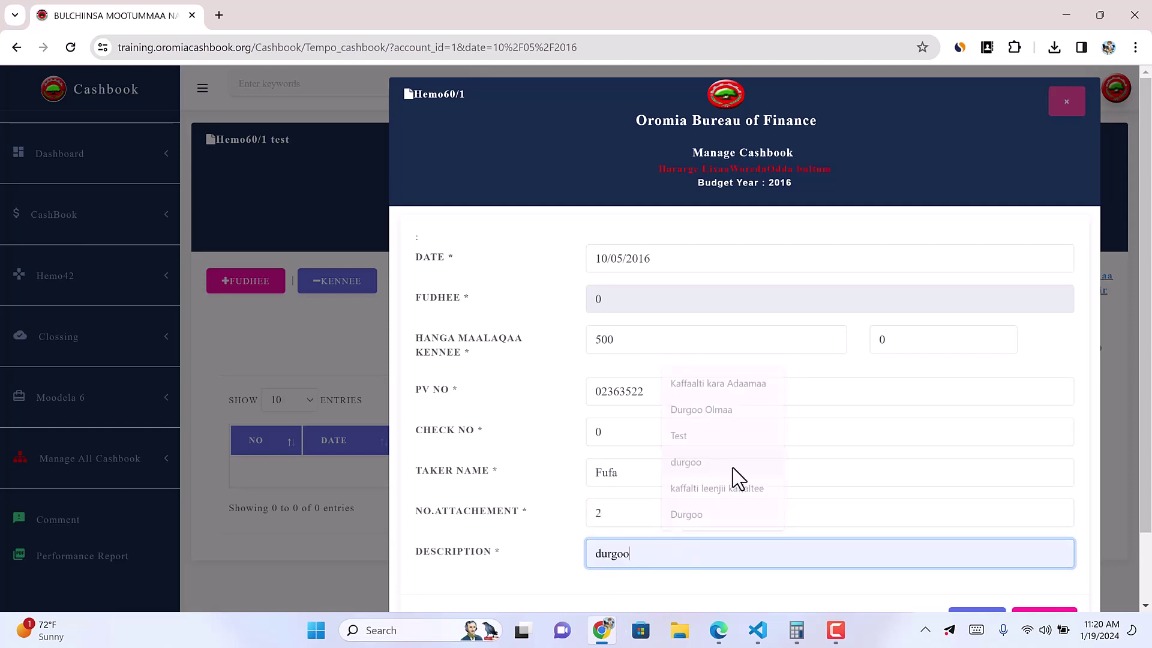
{"action": "scroll", "coordinate": [728, 553], "scroll_direction": "down", "scroll_amount": 2}
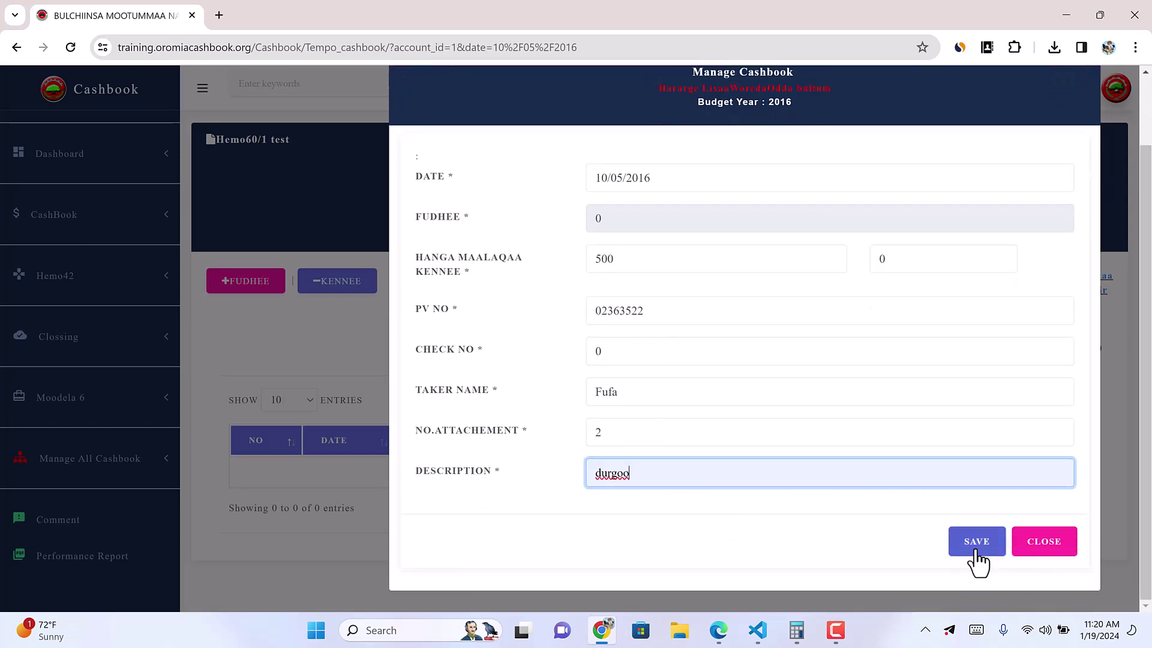
{"action": "left_click", "coordinate": [976, 555]}
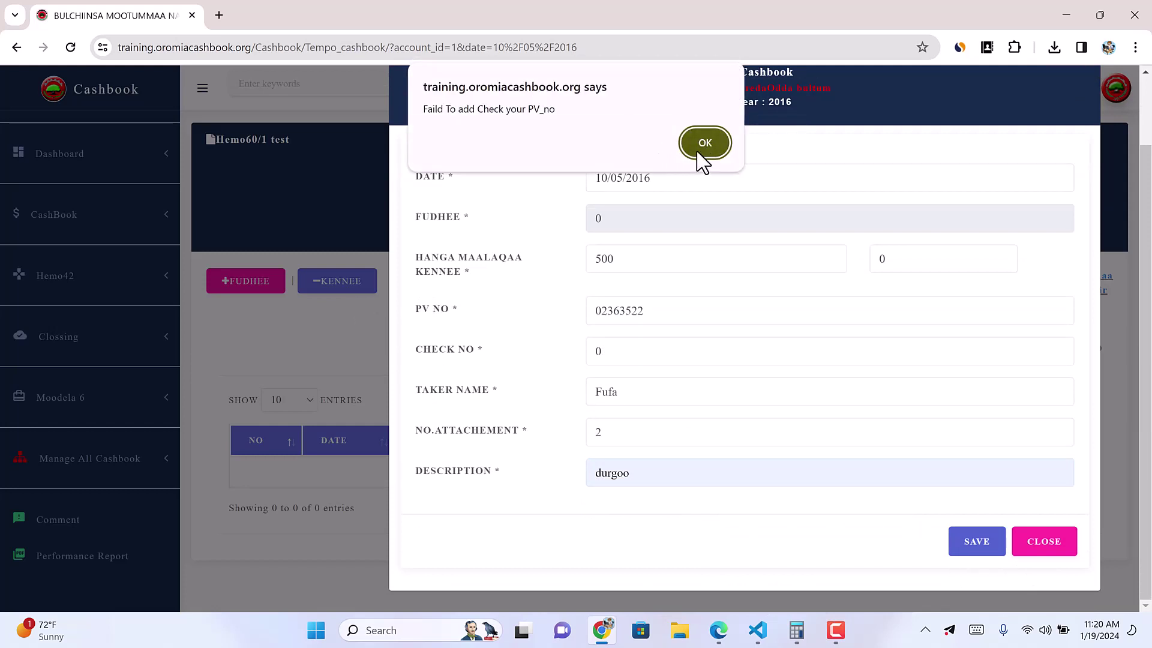
{"action": "left_click", "coordinate": [702, 147]}
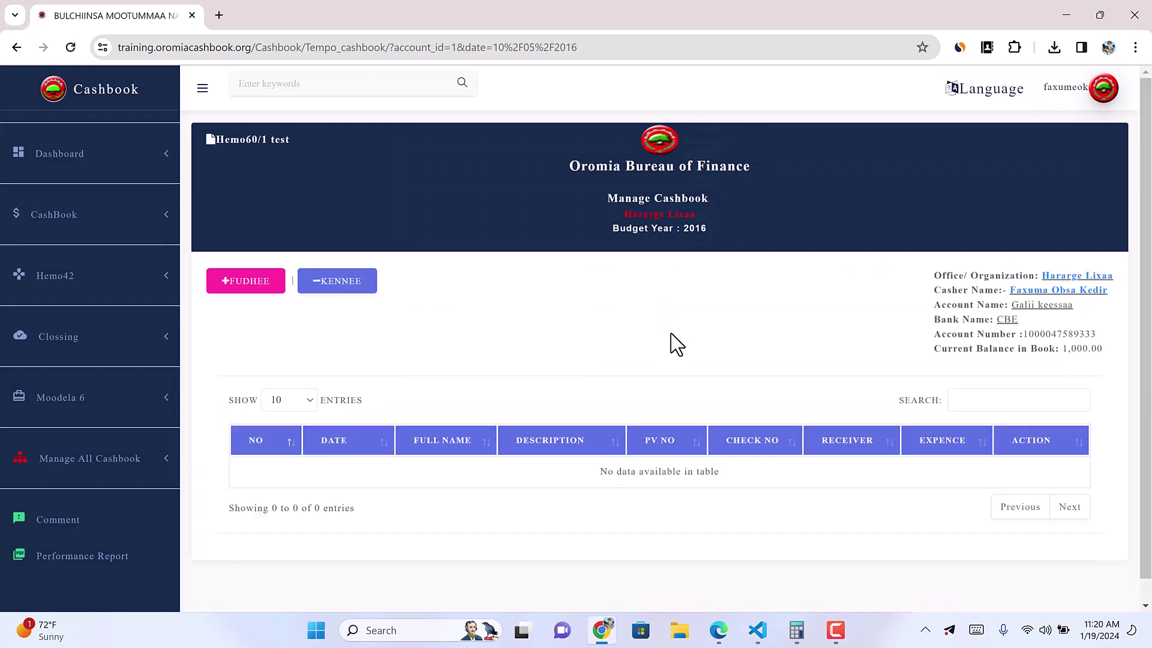
Step: Fill a 5000 payout with PV number, taker, attachments and description Durgoo Olmaa, then save
{"action": "left_click", "coordinate": [357, 283]}
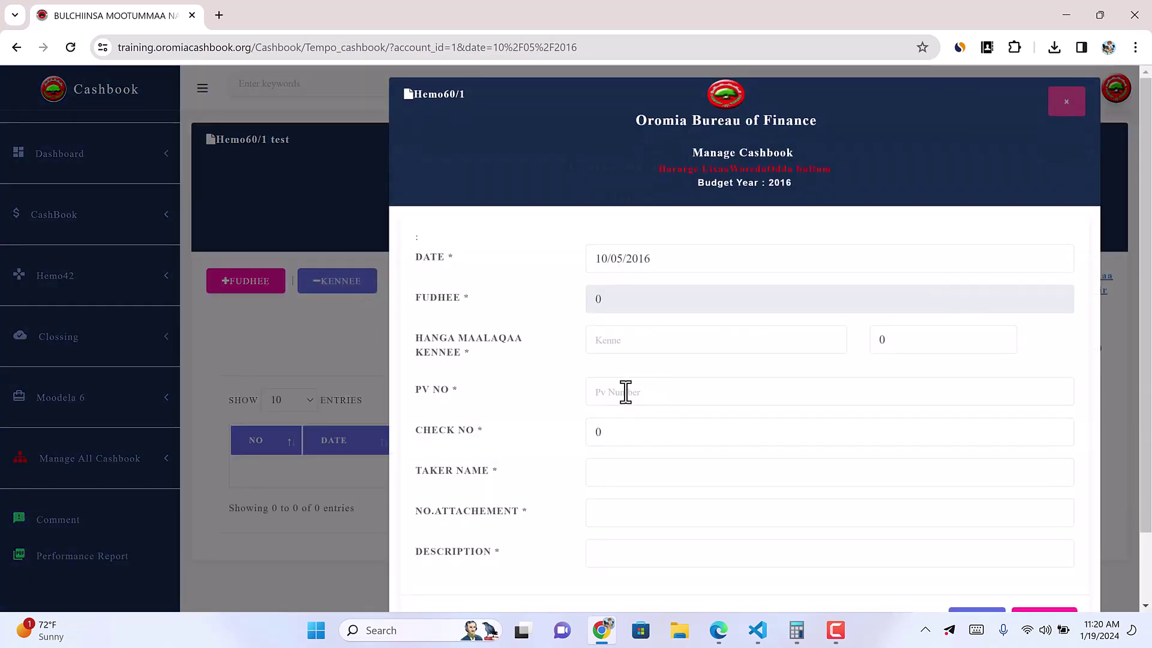
{"action": "left_click", "coordinate": [625, 393]}
{"action": "left_click", "coordinate": [624, 337]}
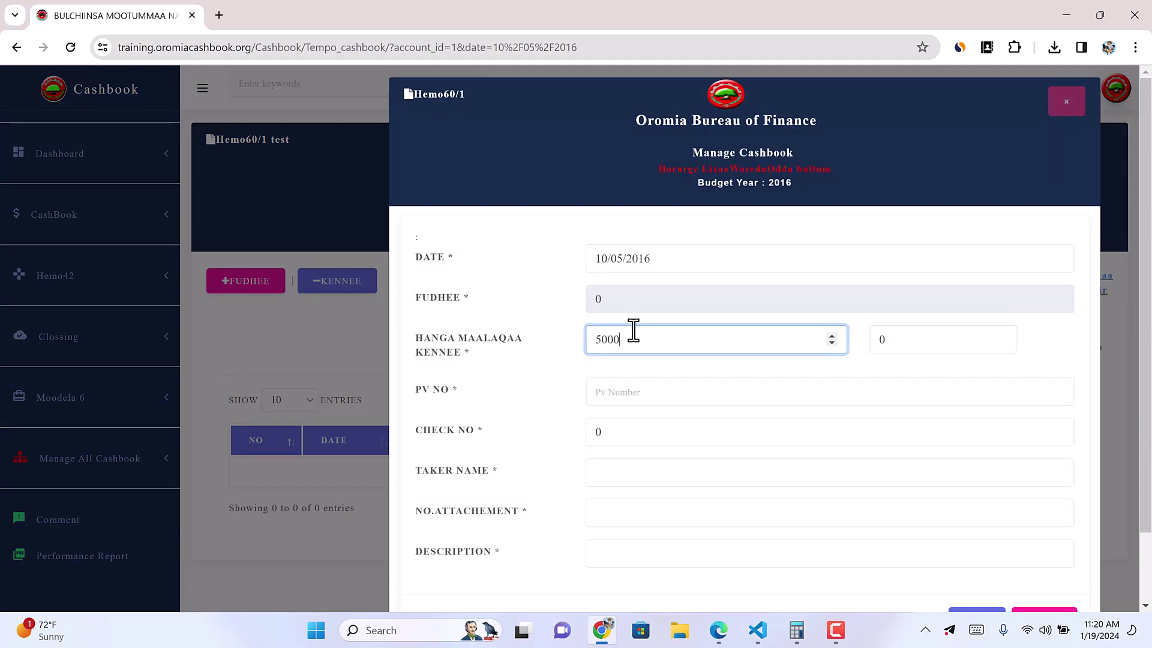
{"action": "left_click", "coordinate": [599, 387]}
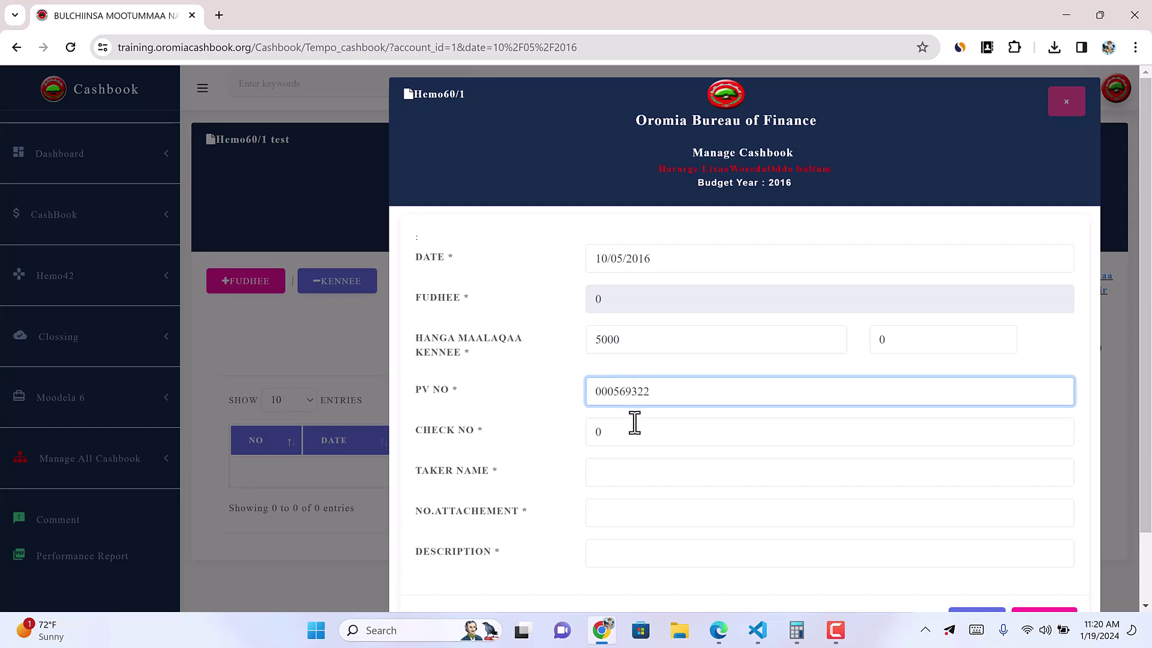
{"action": "left_click", "coordinate": [596, 461]}
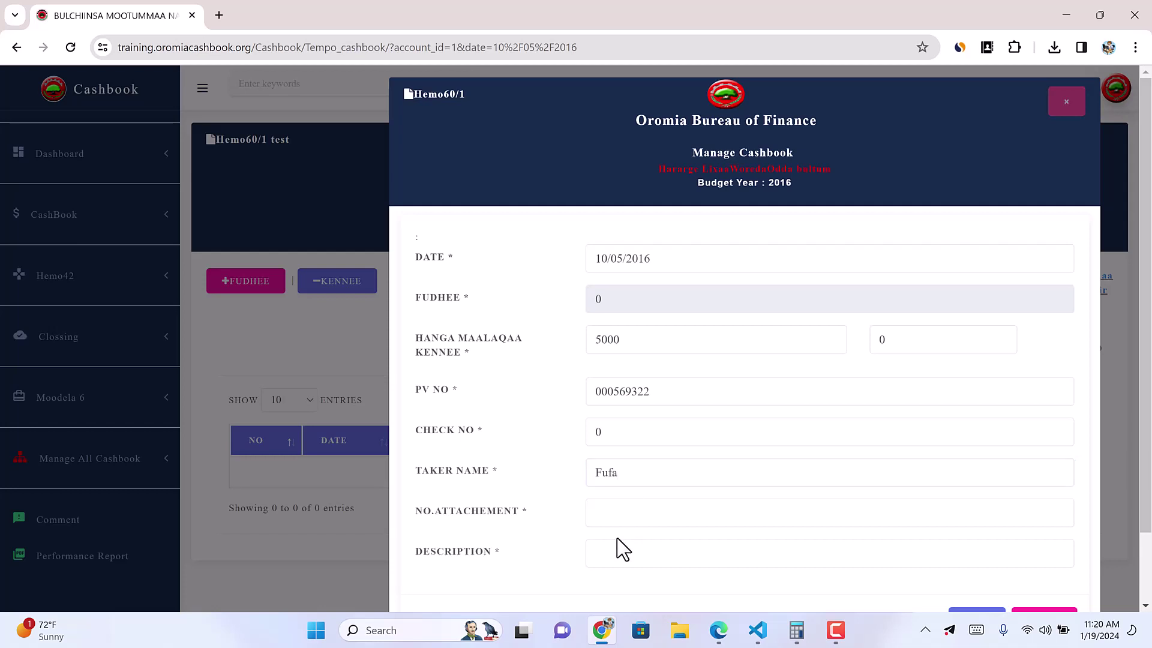
{"action": "left_click", "coordinate": [610, 515]}
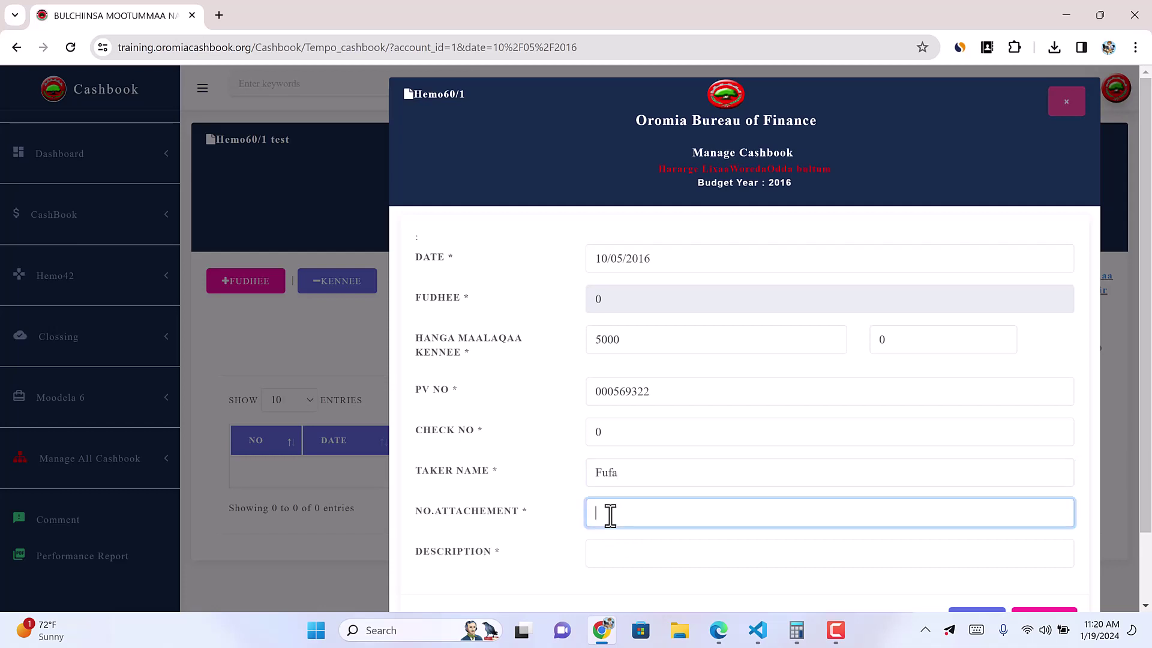
{"action": "left_click", "coordinate": [604, 554]}
{"action": "left_click", "coordinate": [700, 408]}
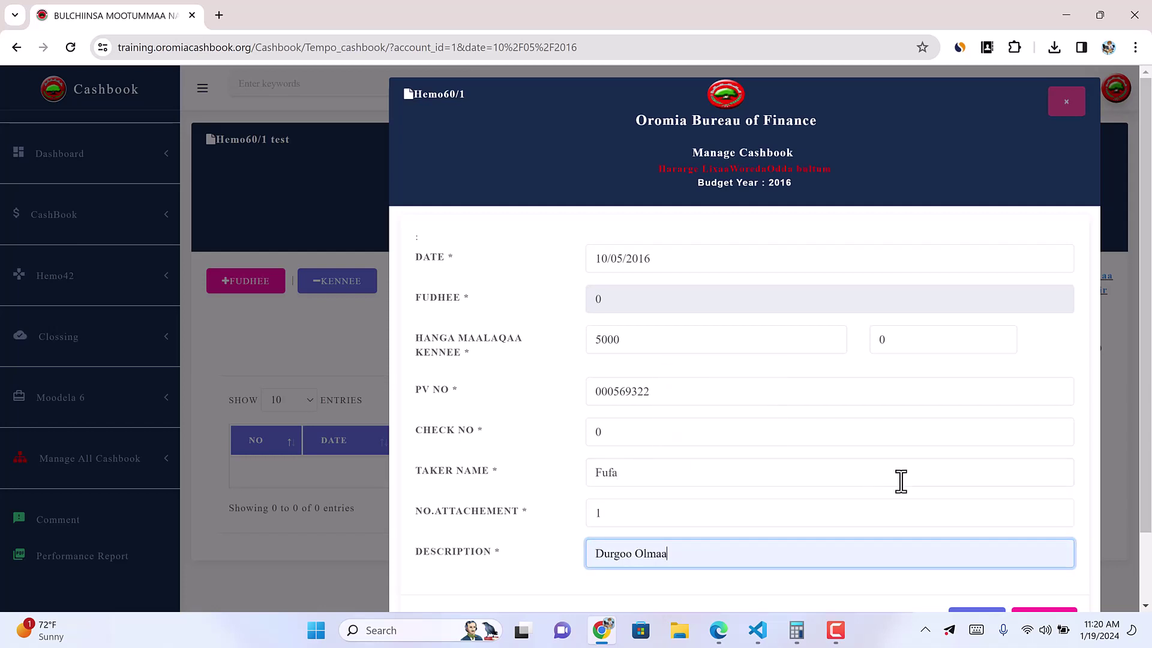
{"action": "scroll", "coordinate": [901, 480], "scroll_direction": "down", "scroll_amount": 2}
{"action": "left_click", "coordinate": [977, 543]}
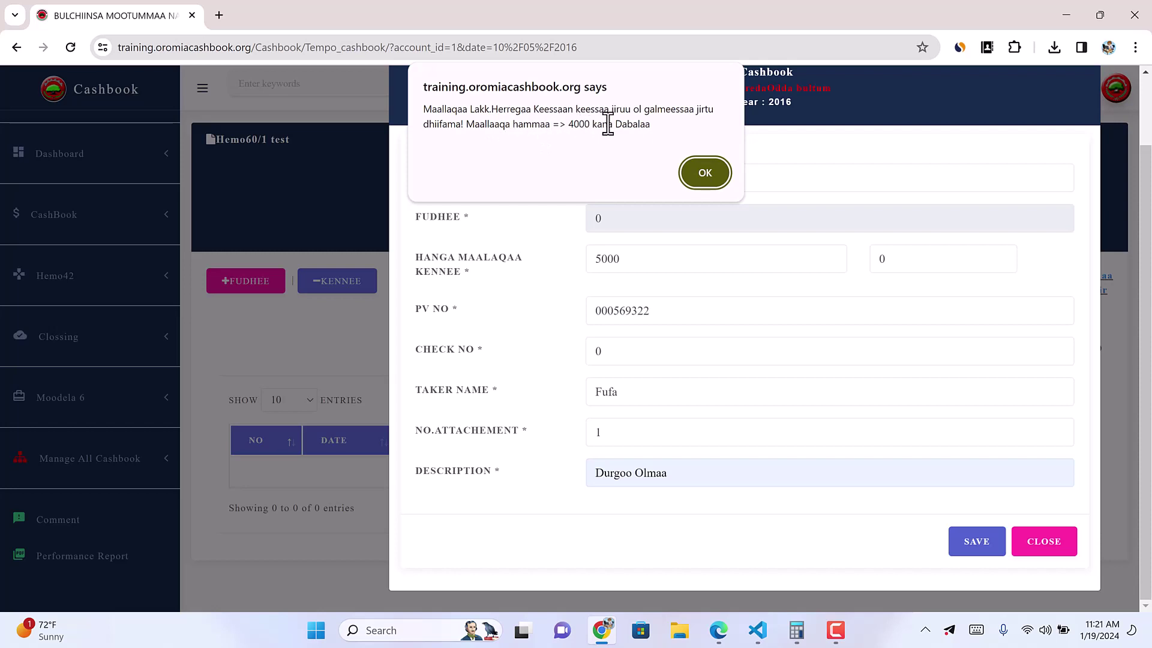
Step: After the 4000-limit warning, lower the amount to 500 and save again, which fails on PV number
{"action": "left_click", "coordinate": [705, 173]}
{"action": "left_click", "coordinate": [624, 261]}
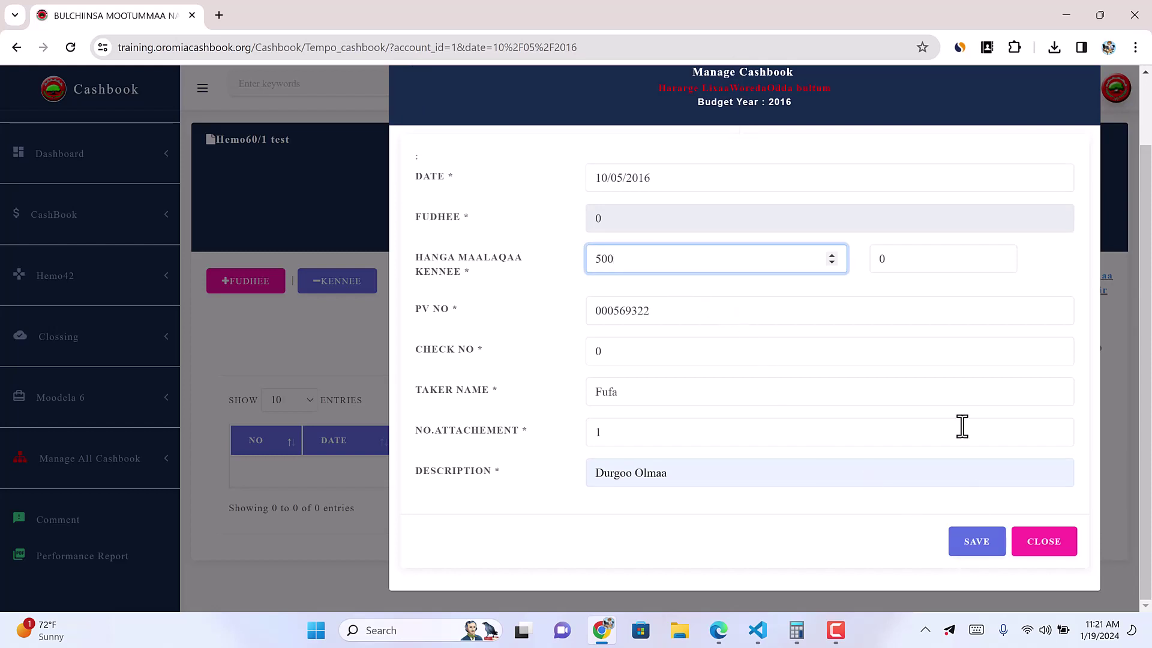
{"action": "left_click", "coordinate": [987, 553]}
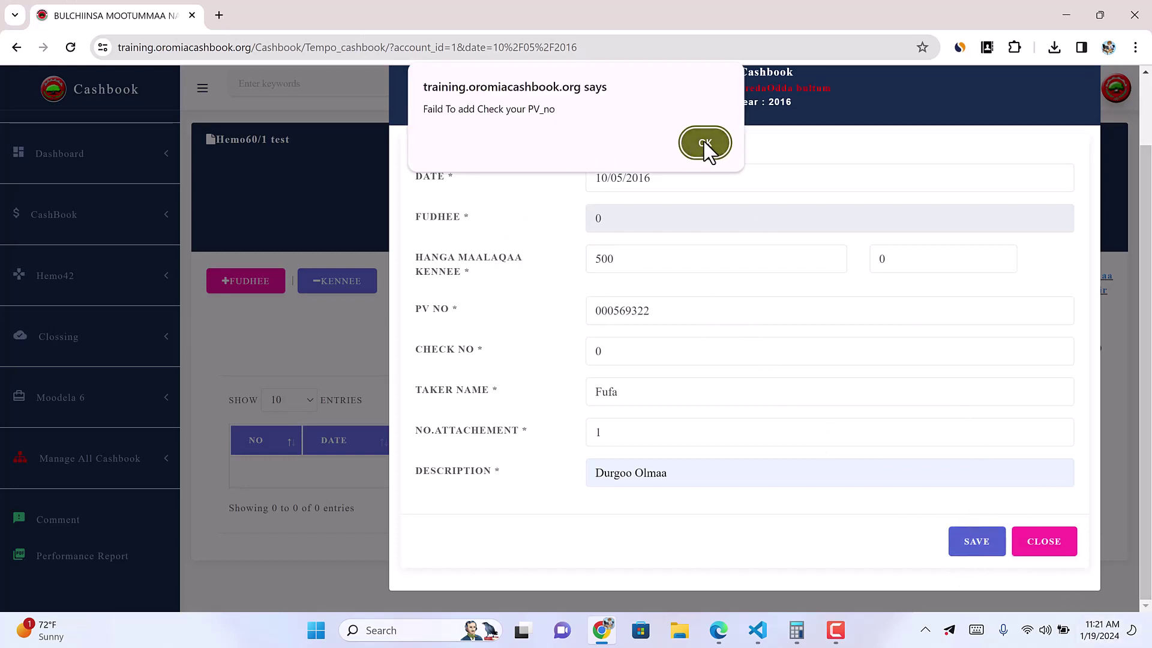
{"action": "left_click", "coordinate": [836, 630]}
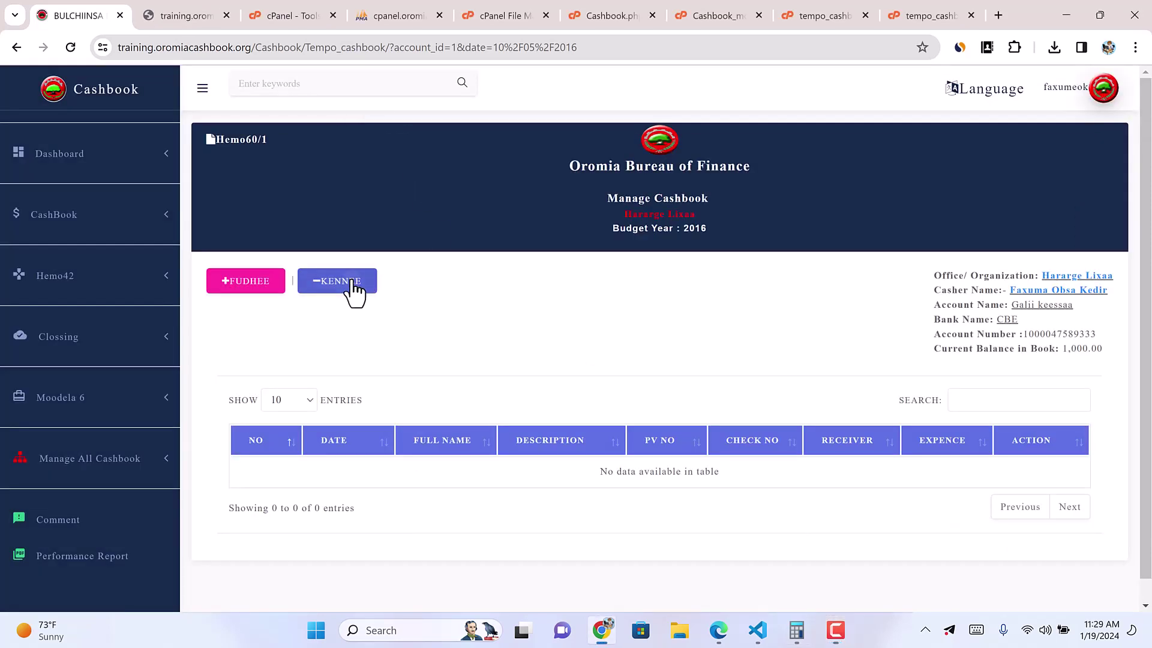
{"action": "left_click", "coordinate": [349, 285]}
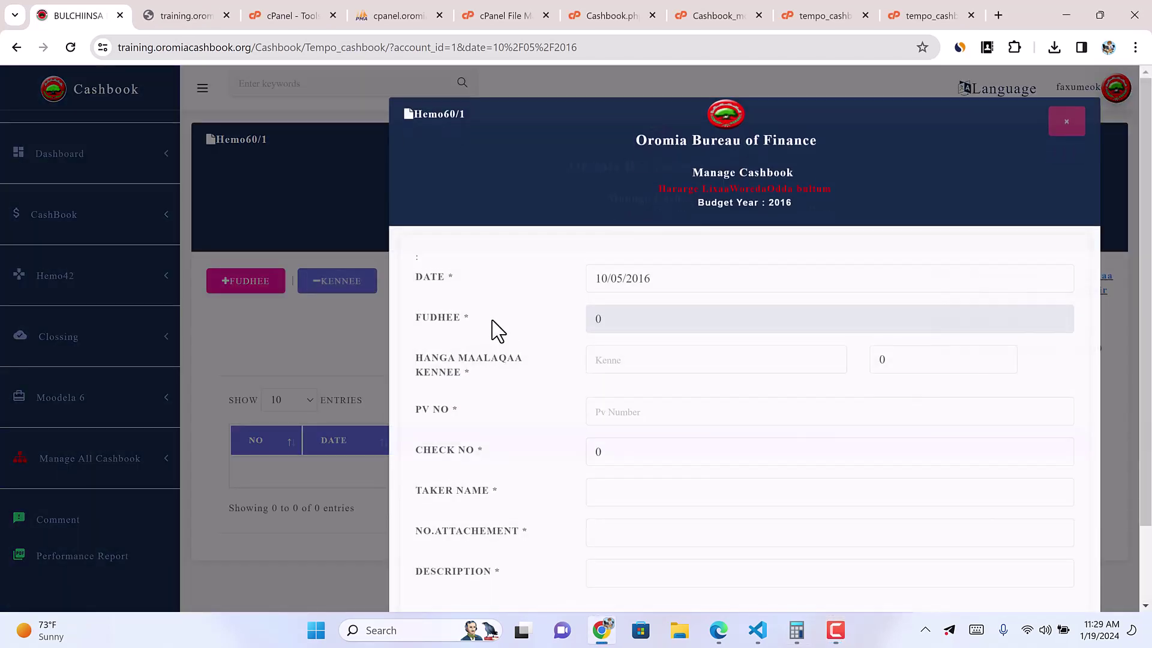
Step: Save a 500 payout with a new PV number, the taker's name, 12 attachments and Durgoo Olmaa
{"action": "left_click", "coordinate": [624, 340]}
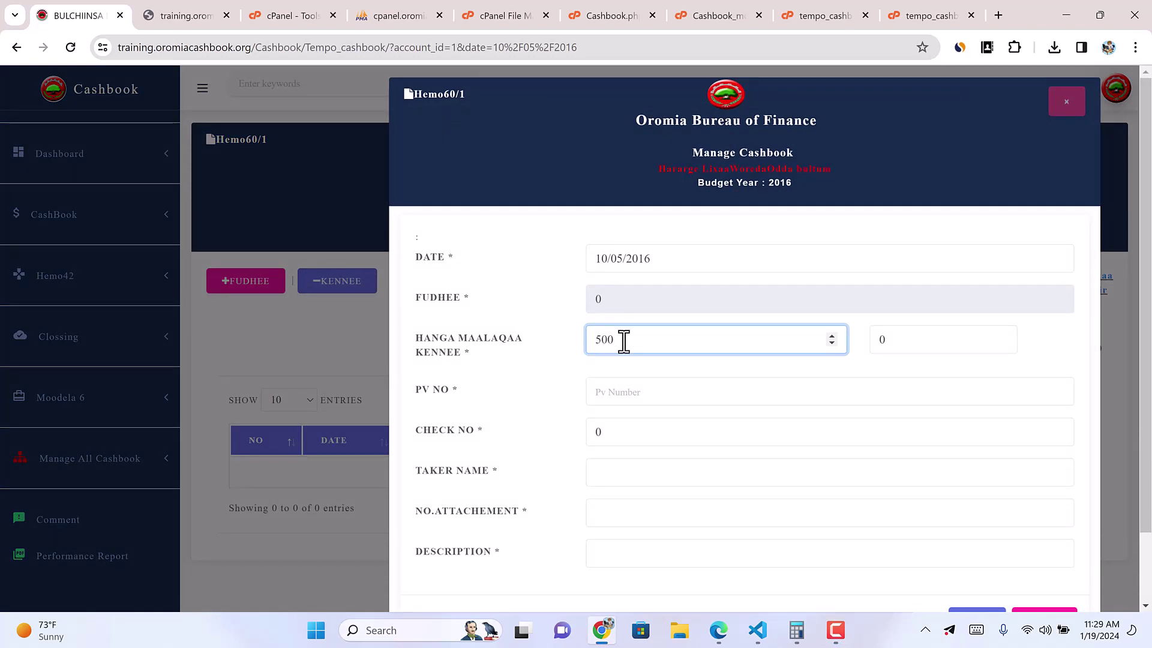
{"action": "left_click", "coordinate": [641, 397]}
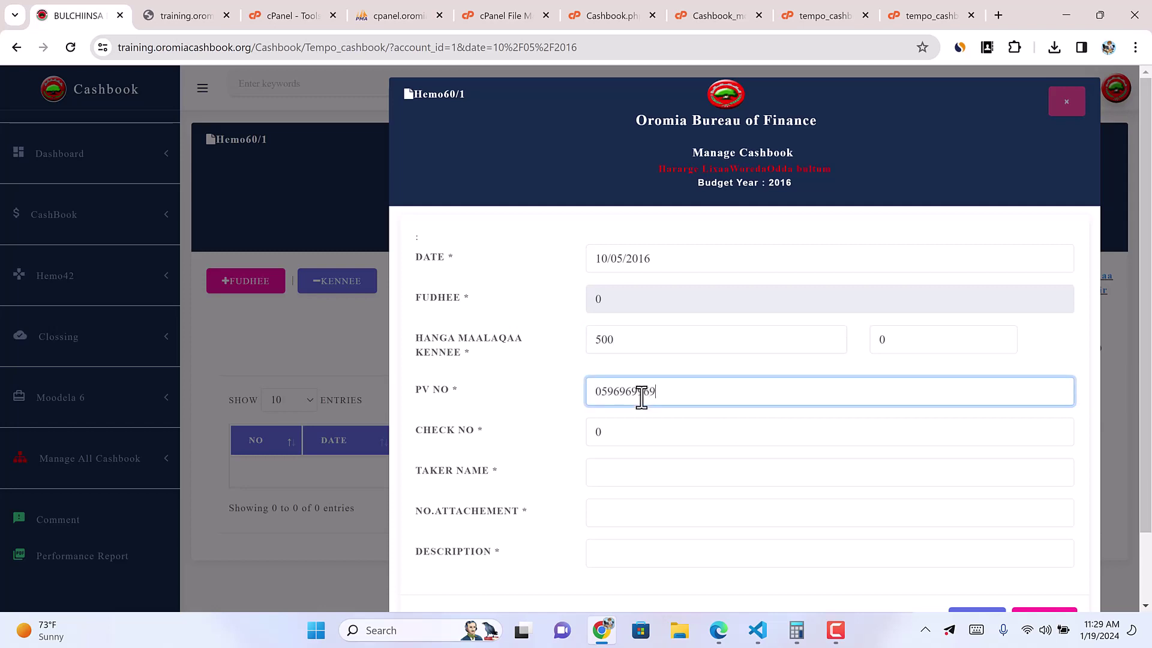
{"action": "left_click", "coordinate": [607, 465]}
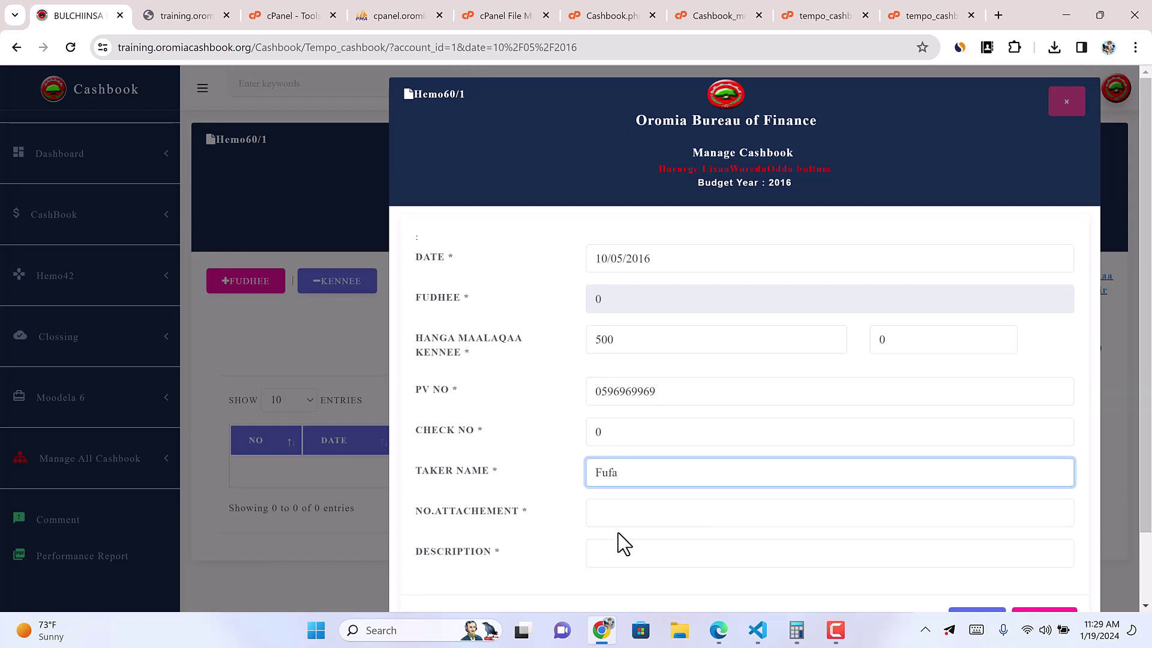
{"action": "left_click", "coordinate": [617, 514]}
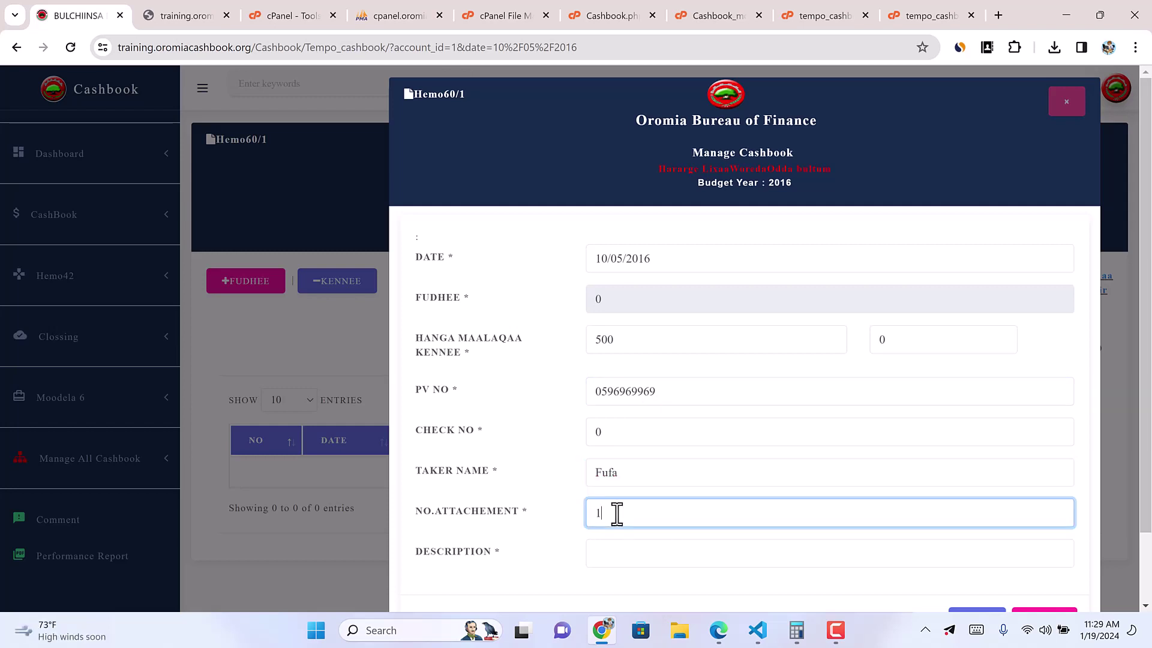
{"action": "left_click", "coordinate": [635, 579]}
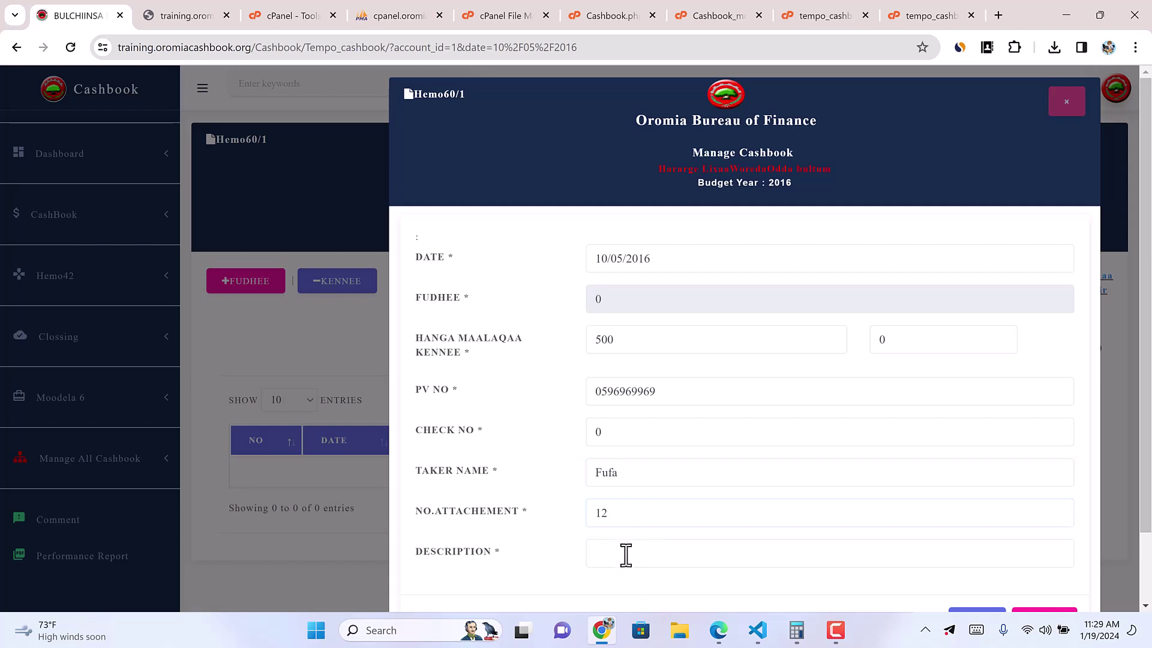
{"action": "left_click", "coordinate": [626, 555]}
{"action": "left_click", "coordinate": [699, 390]}
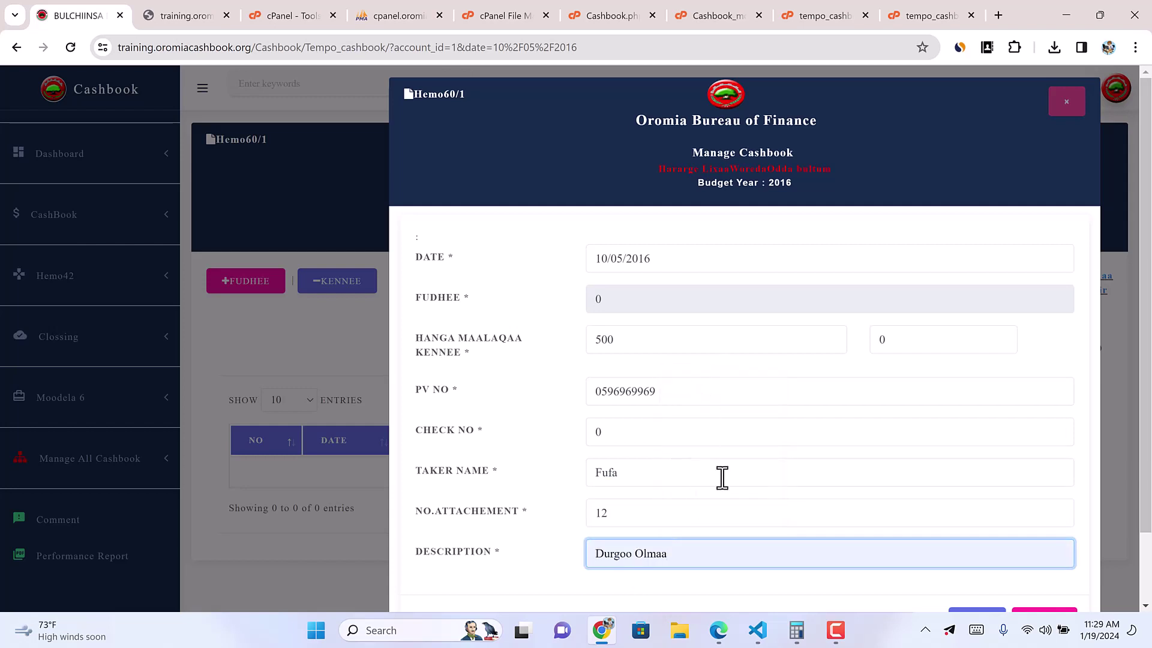
{"action": "scroll", "coordinate": [900, 540], "scroll_direction": "down", "scroll_amount": 2}
{"action": "left_click", "coordinate": [977, 546]}
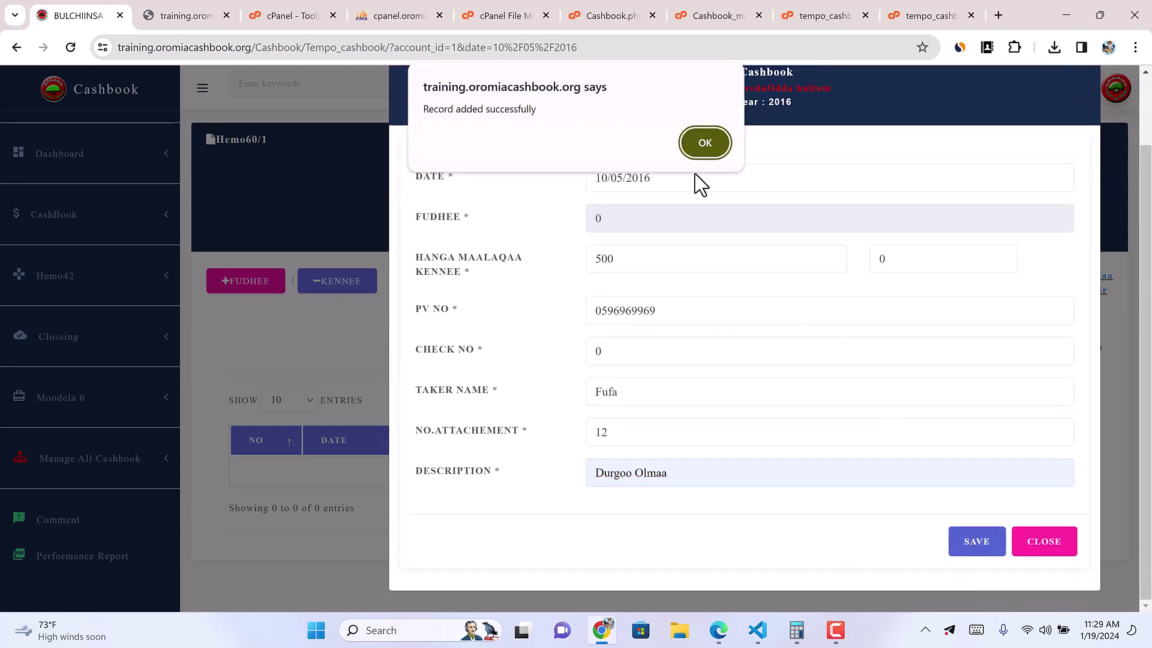
{"action": "left_click", "coordinate": [705, 143]}
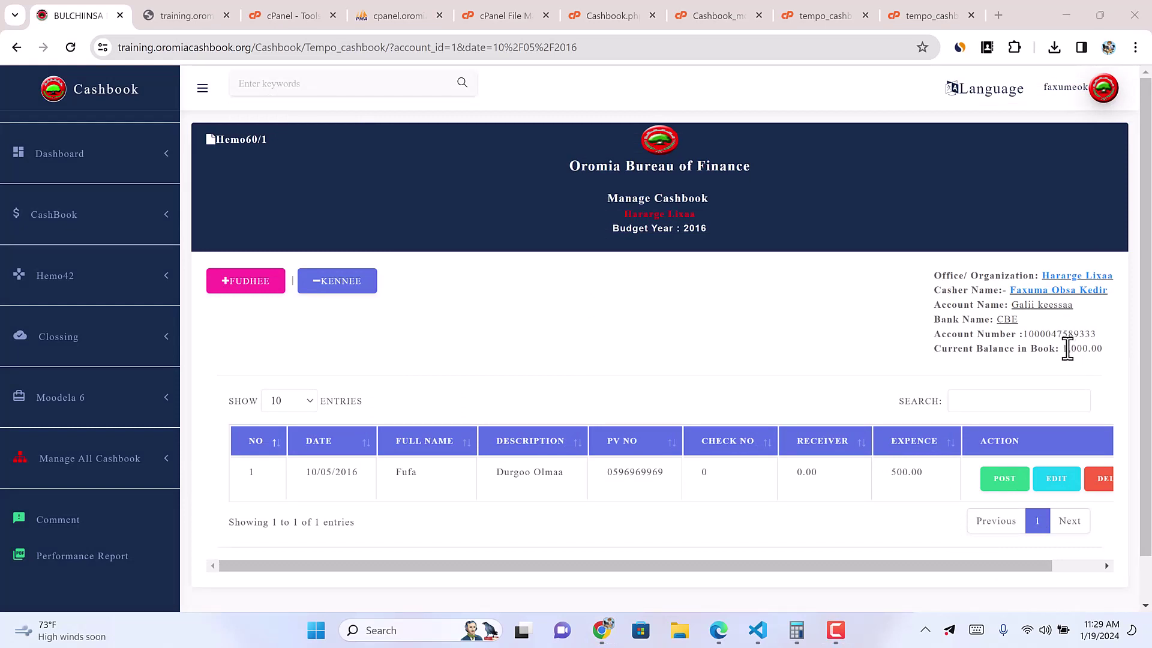
{"action": "left_click_drag", "start_coordinate": [1064, 347], "coordinate": [1100, 353]}
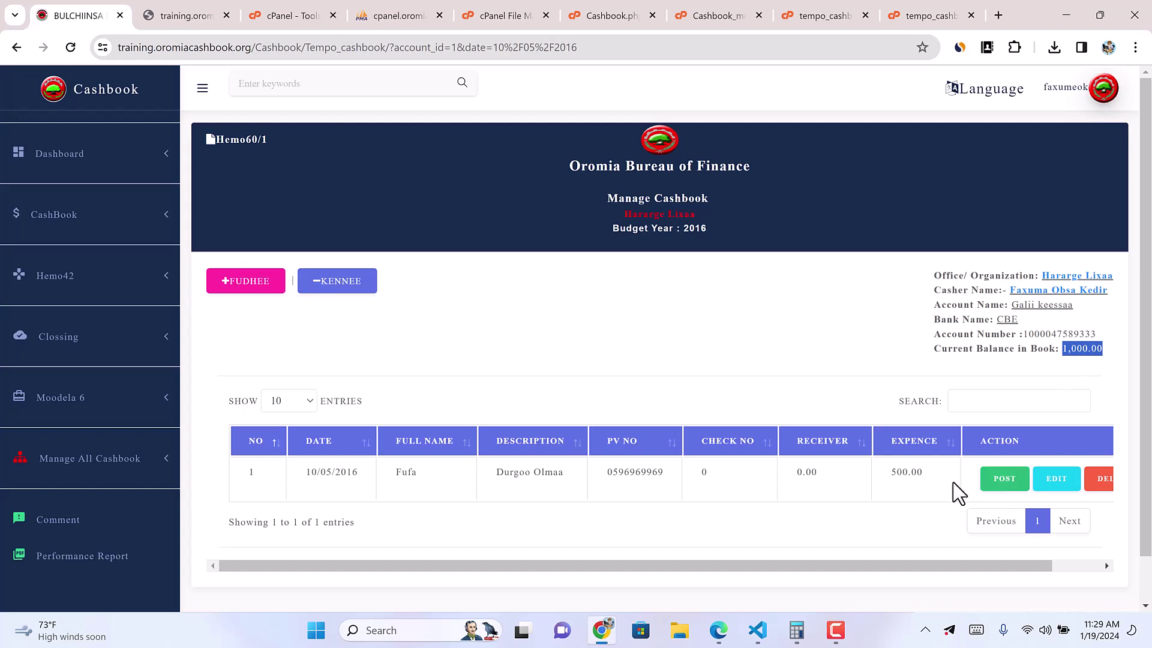
Step: Post the 500 Durgoo Olmaa expense row, bringing the book balance down to 500.00
{"action": "left_click_drag", "start_coordinate": [971, 571], "coordinate": [1038, 571]}
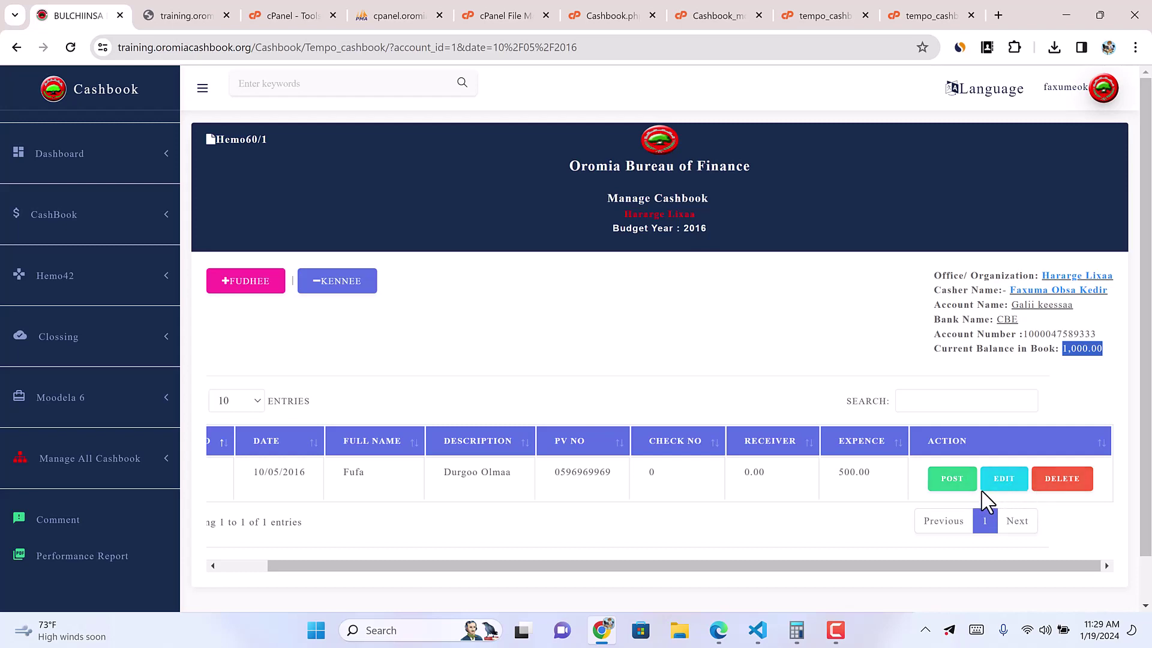
{"action": "left_click", "coordinate": [947, 480]}
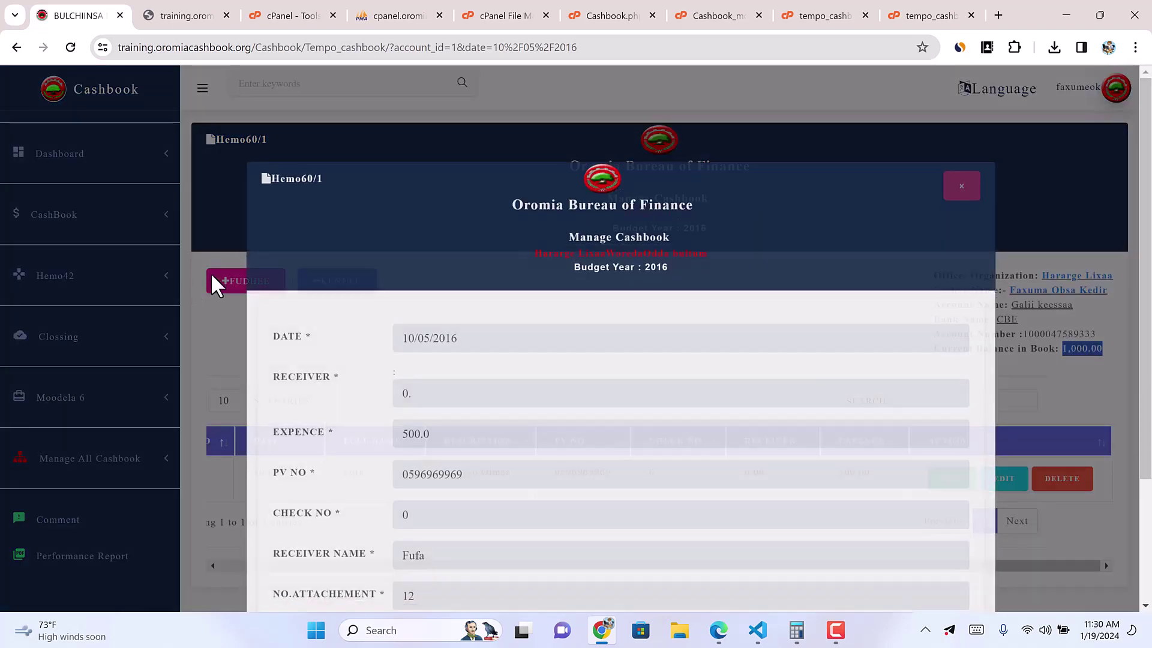
{"action": "scroll", "coordinate": [457, 474], "scroll_direction": "down", "scroll_amount": 3}
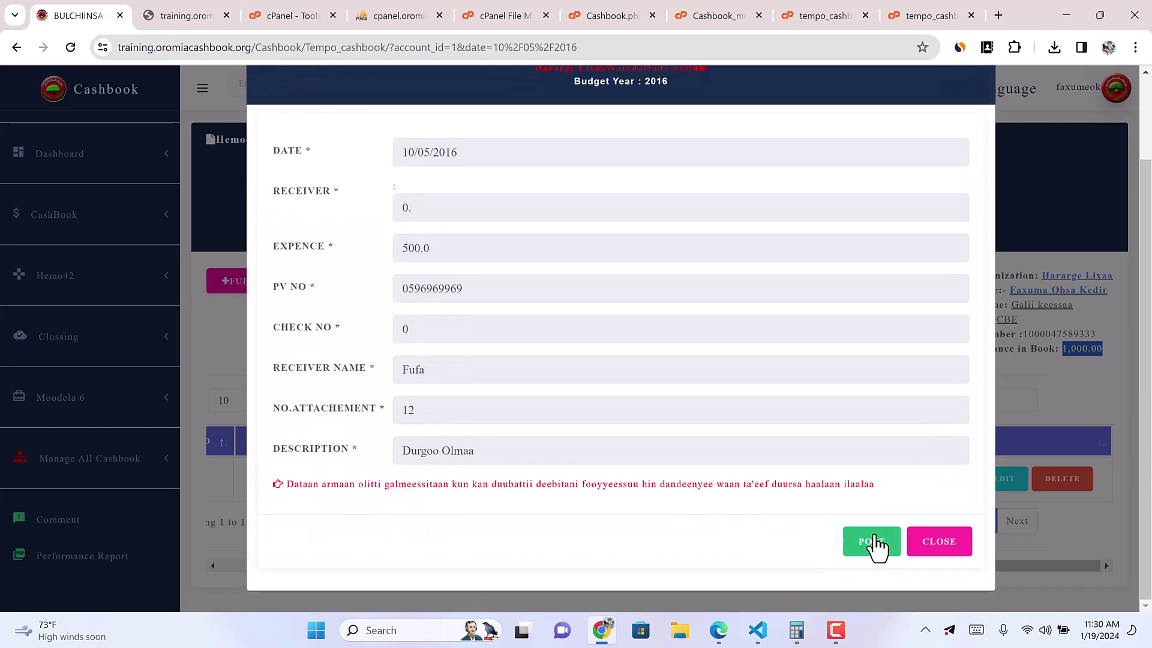
{"action": "left_click", "coordinate": [873, 543]}
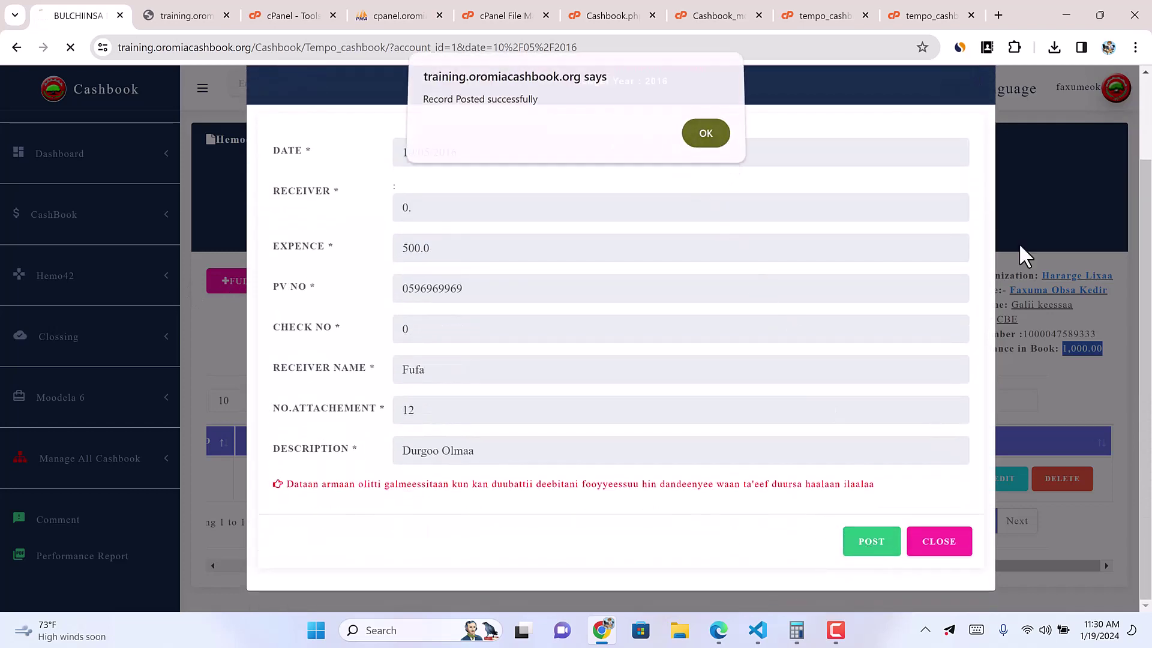
{"action": "key", "text": "Return"}
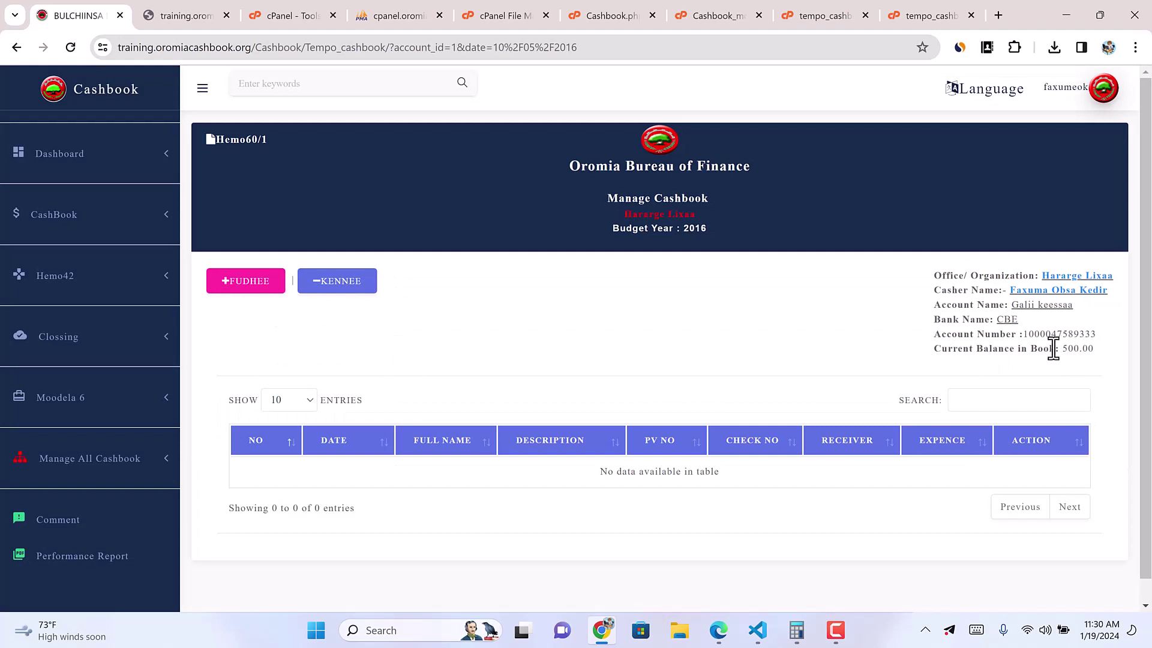
{"action": "double_click", "coordinate": [1060, 348]}
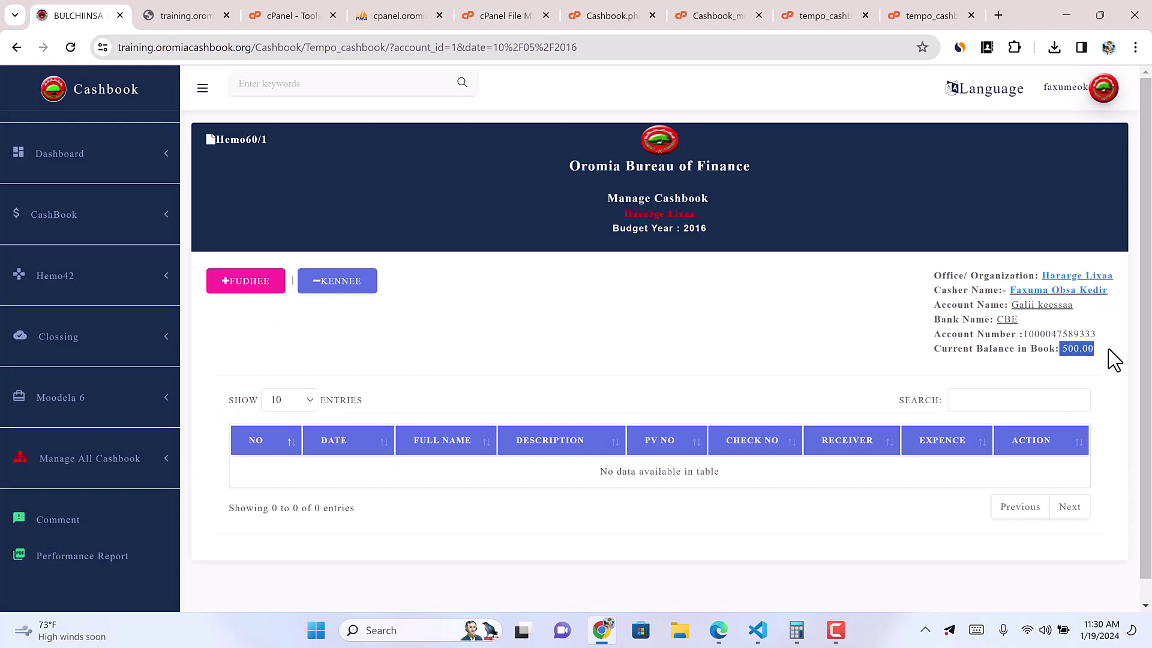
Step: Run the Galii keessaa Cashbook Report for 10/05/2016 and check its 500.00 remaining balance
{"action": "left_click", "coordinate": [129, 223]}
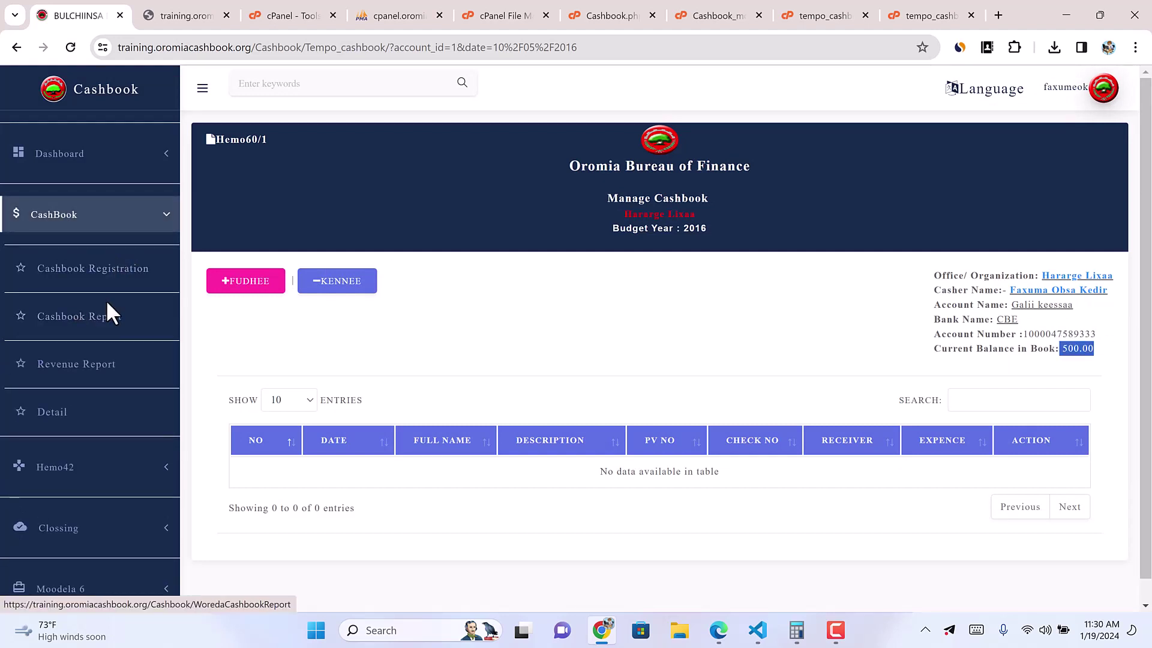
{"action": "left_click", "coordinate": [95, 319]}
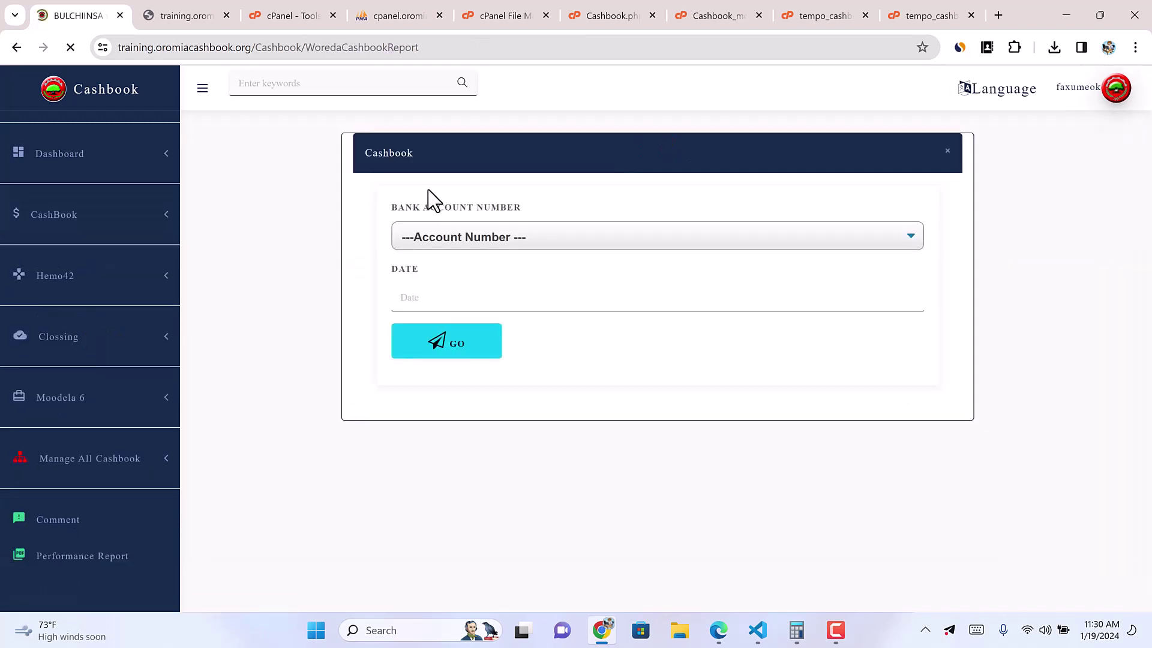
{"action": "left_click", "coordinate": [438, 317]}
{"action": "left_click", "coordinate": [437, 297]}
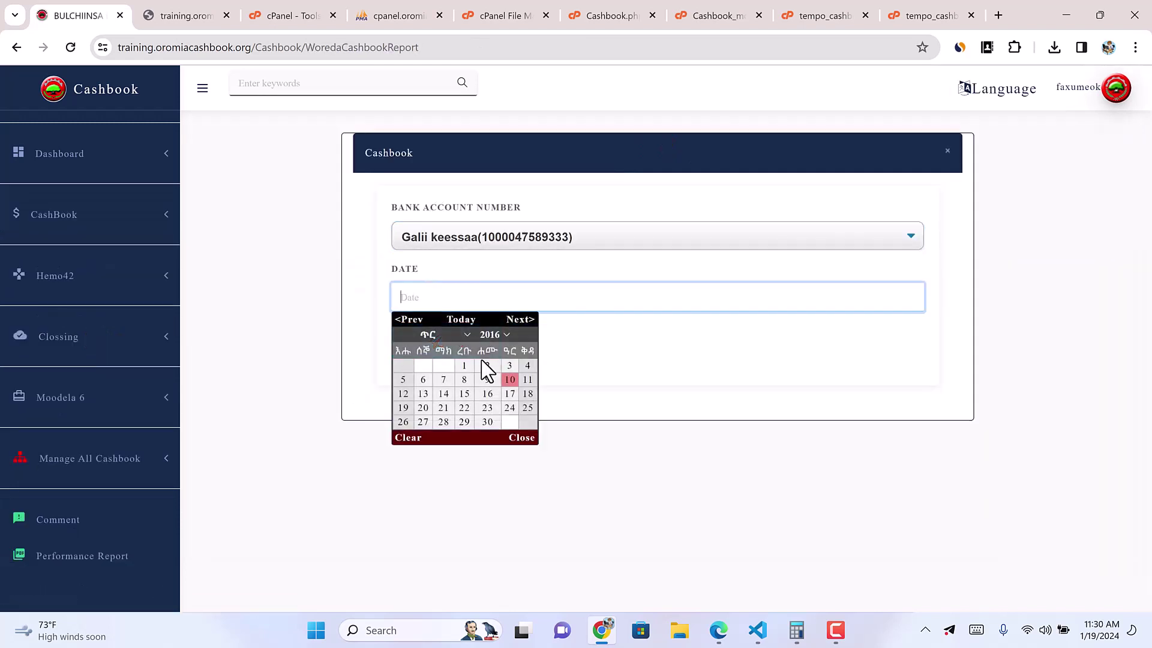
{"action": "left_click", "coordinate": [509, 380]}
{"action": "left_click", "coordinate": [450, 340]}
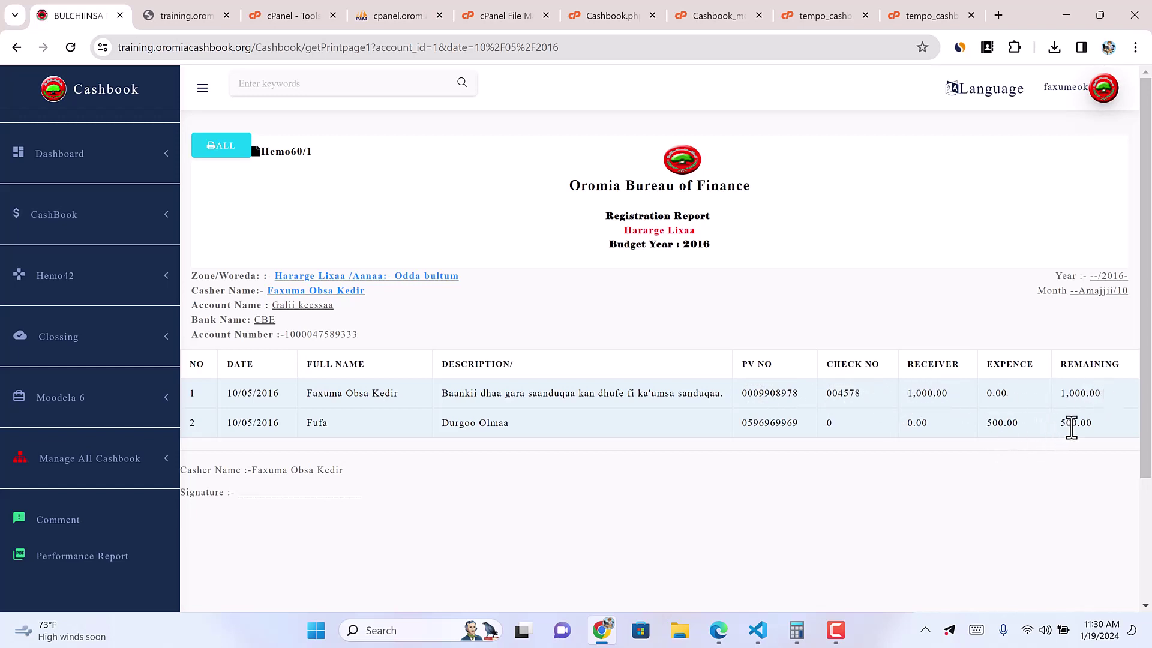
{"action": "left_click_drag", "start_coordinate": [1067, 422], "coordinate": [1093, 425]}
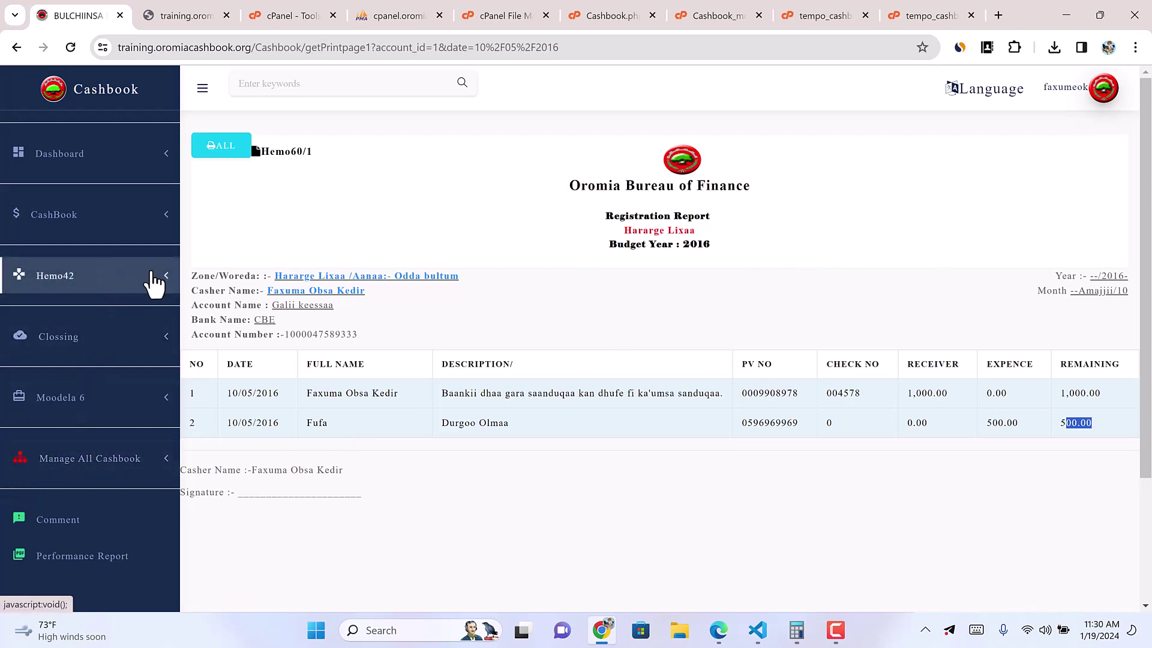
{"action": "left_click", "coordinate": [163, 217]}
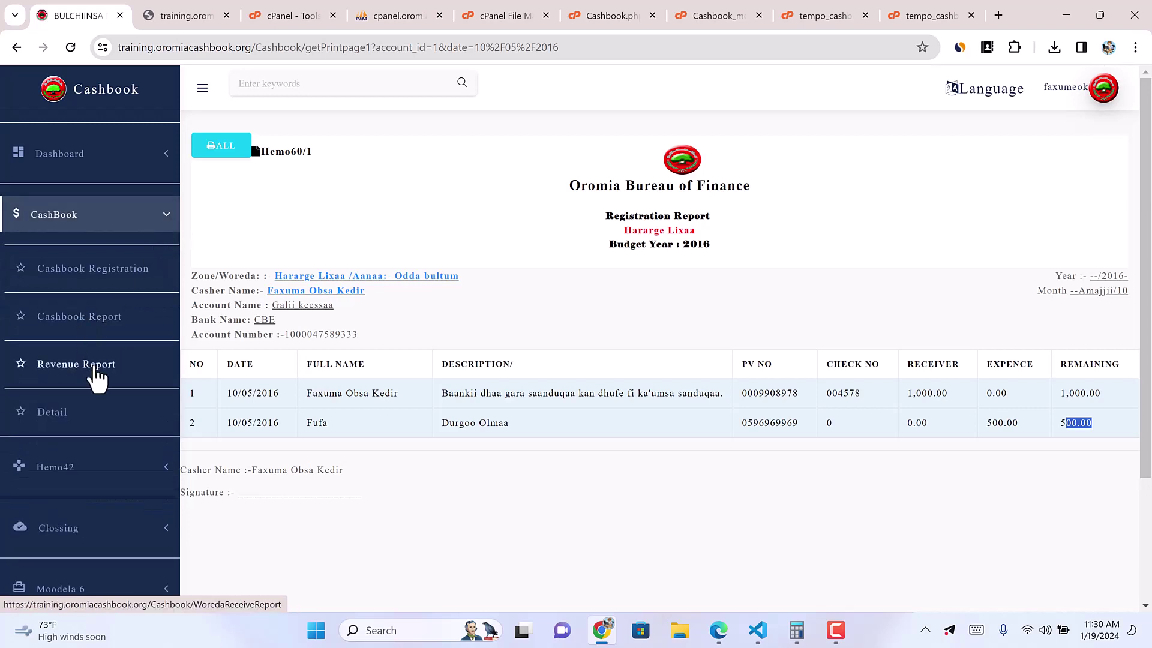
Step: Generate the Galii keessaa Revenue Report for 10/05/2016, check its 1,000.00 total, then open Detail
{"action": "left_click", "coordinate": [94, 369]}
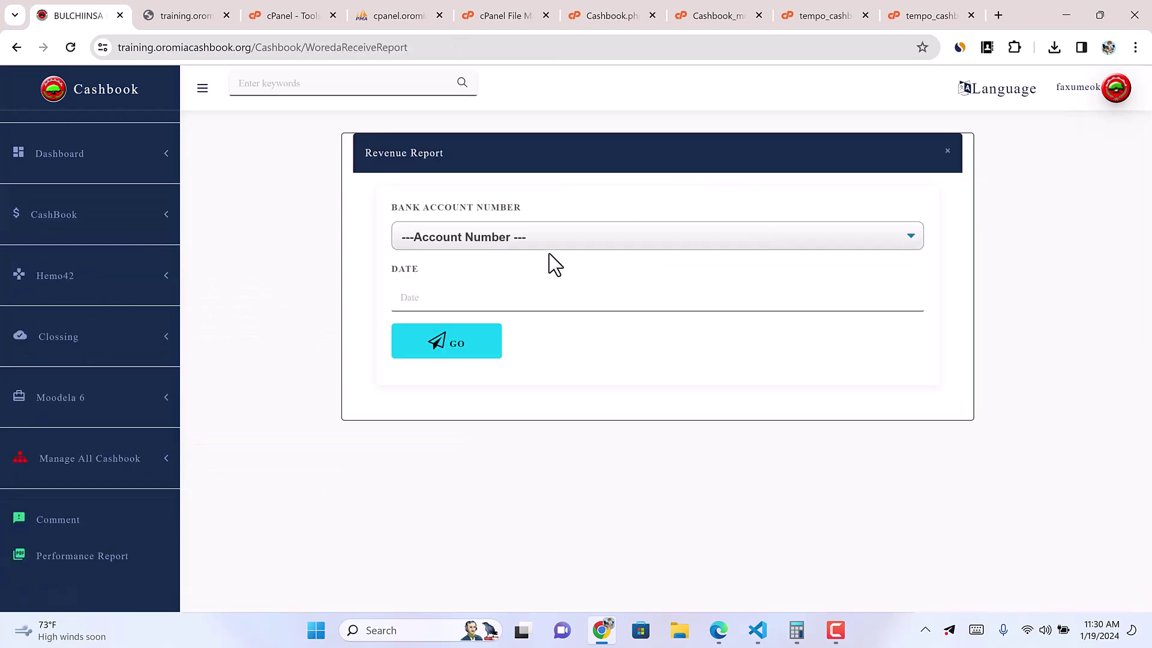
{"action": "left_click", "coordinate": [532, 237]}
{"action": "left_click", "coordinate": [470, 309]}
{"action": "left_click", "coordinate": [439, 290]}
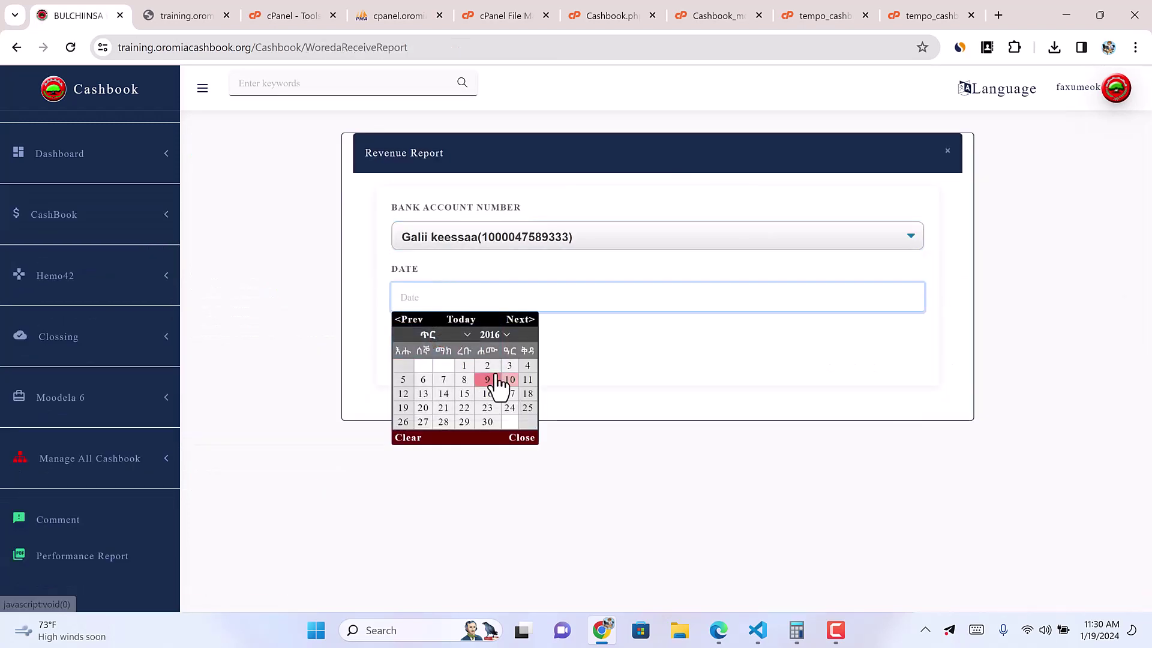
{"action": "left_click", "coordinate": [509, 379]}
{"action": "left_click", "coordinate": [458, 337]}
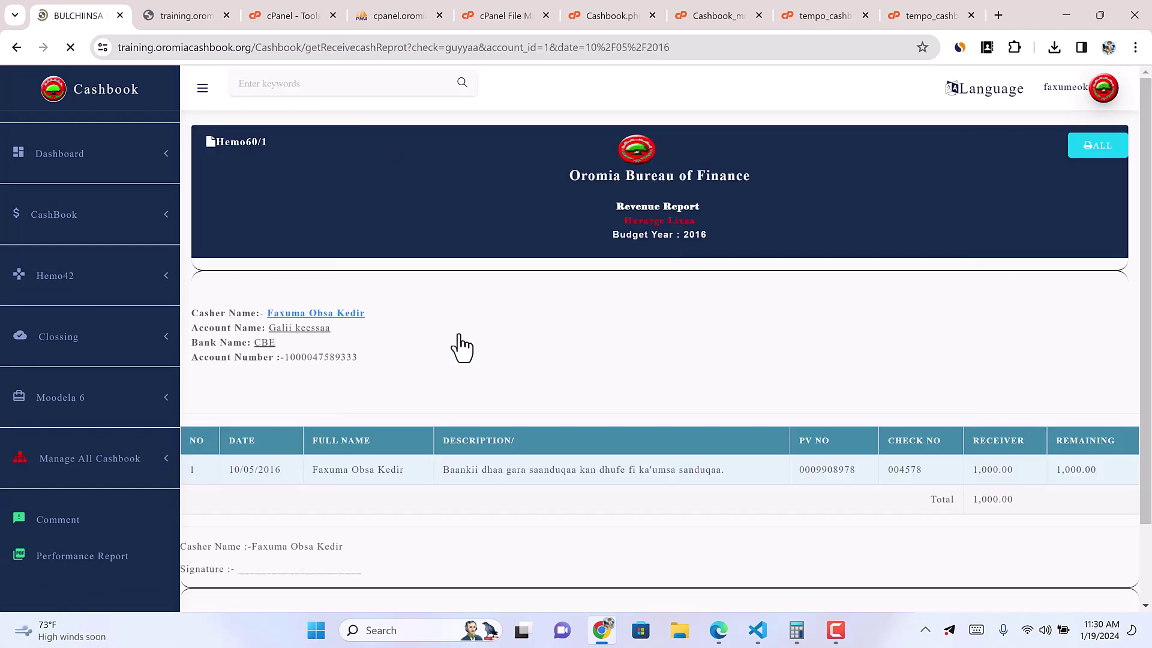
{"action": "double_click", "coordinate": [974, 498]}
{"action": "left_click", "coordinate": [127, 242]}
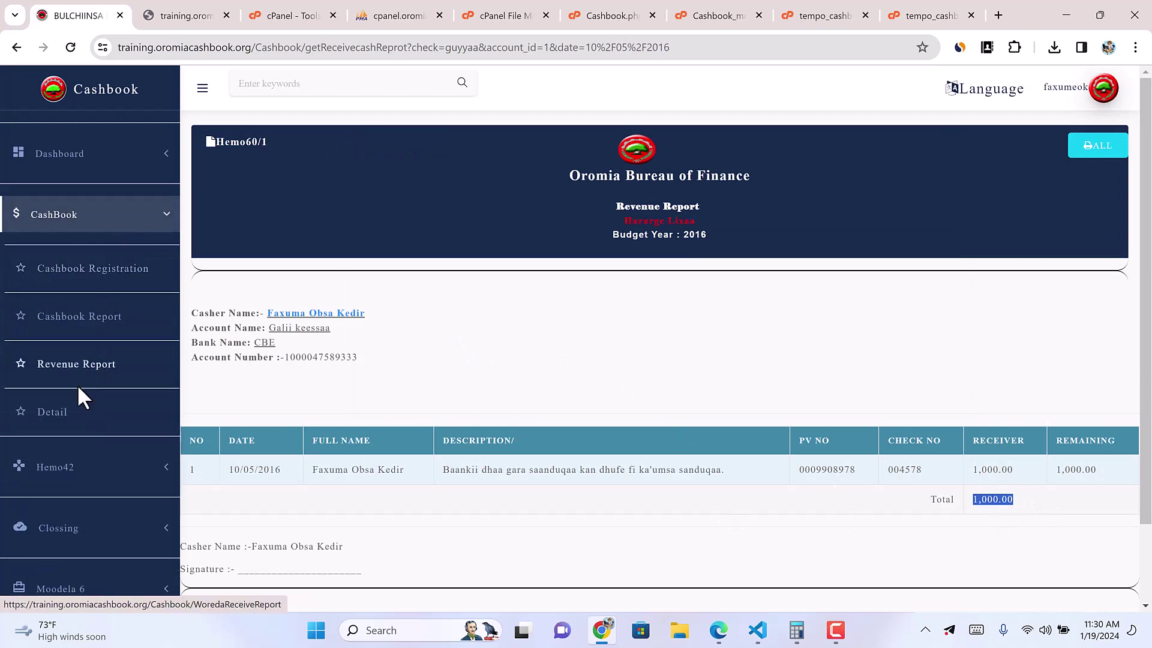
{"action": "left_click", "coordinate": [68, 414]}
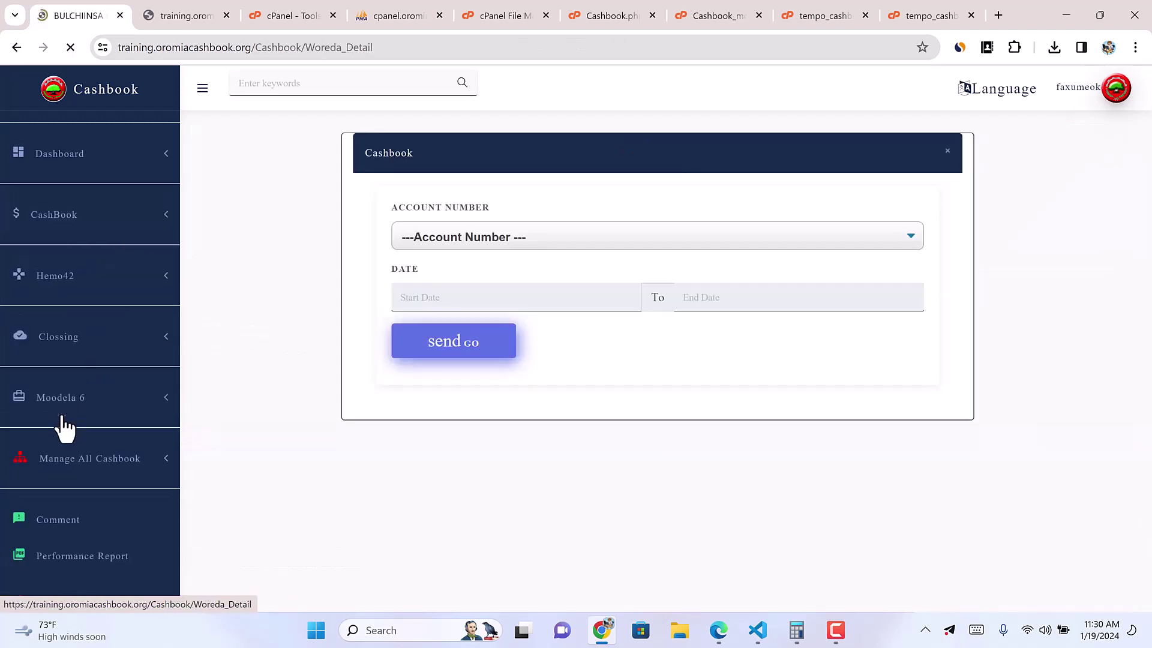
Step: Generate the Galii keessaa detail report from 01/05/2016 to 10/05/2016
{"action": "left_click", "coordinate": [463, 243]}
{"action": "left_click", "coordinate": [454, 312]}
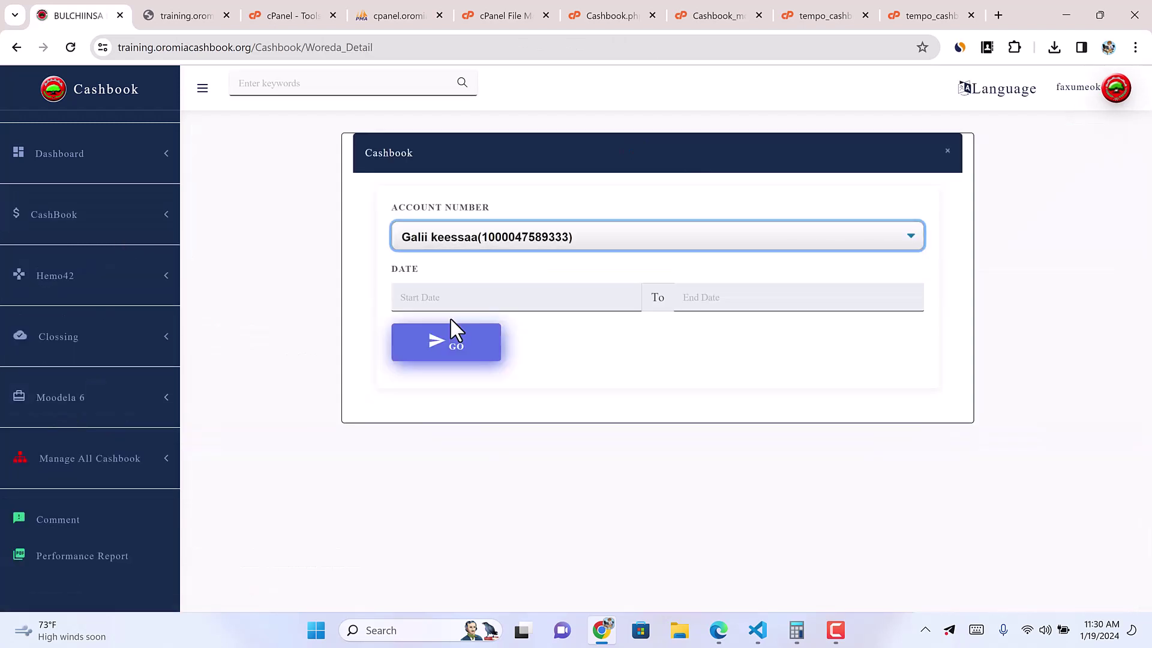
{"action": "left_click", "coordinate": [450, 297]}
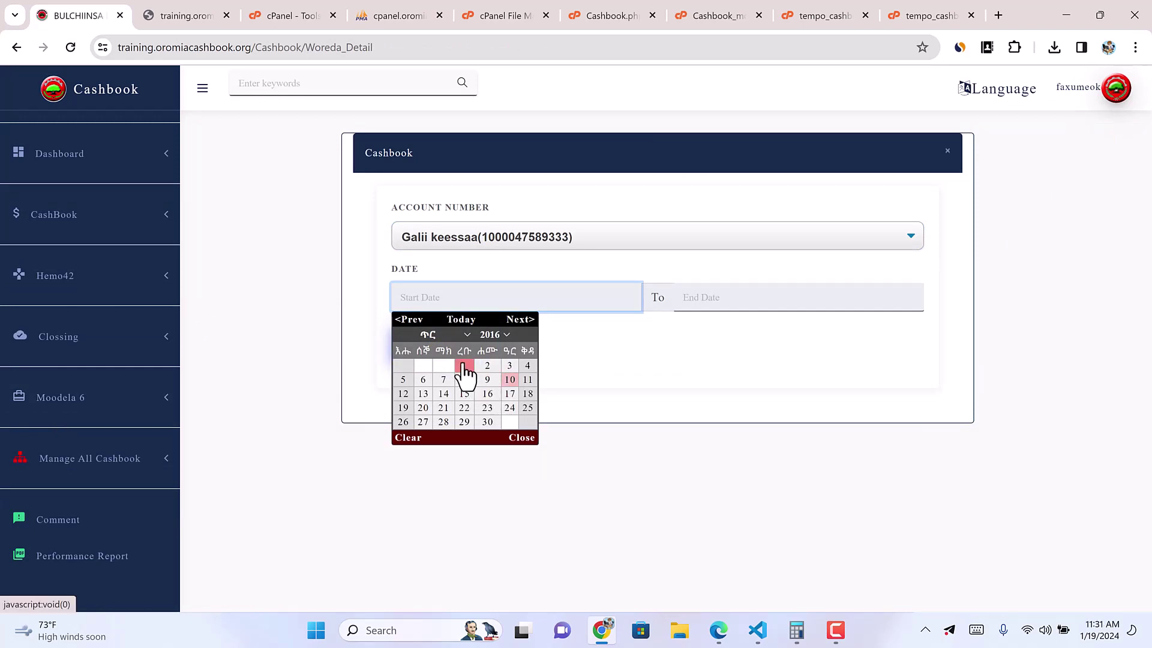
{"action": "left_click", "coordinate": [464, 365]}
{"action": "left_click", "coordinate": [720, 297]}
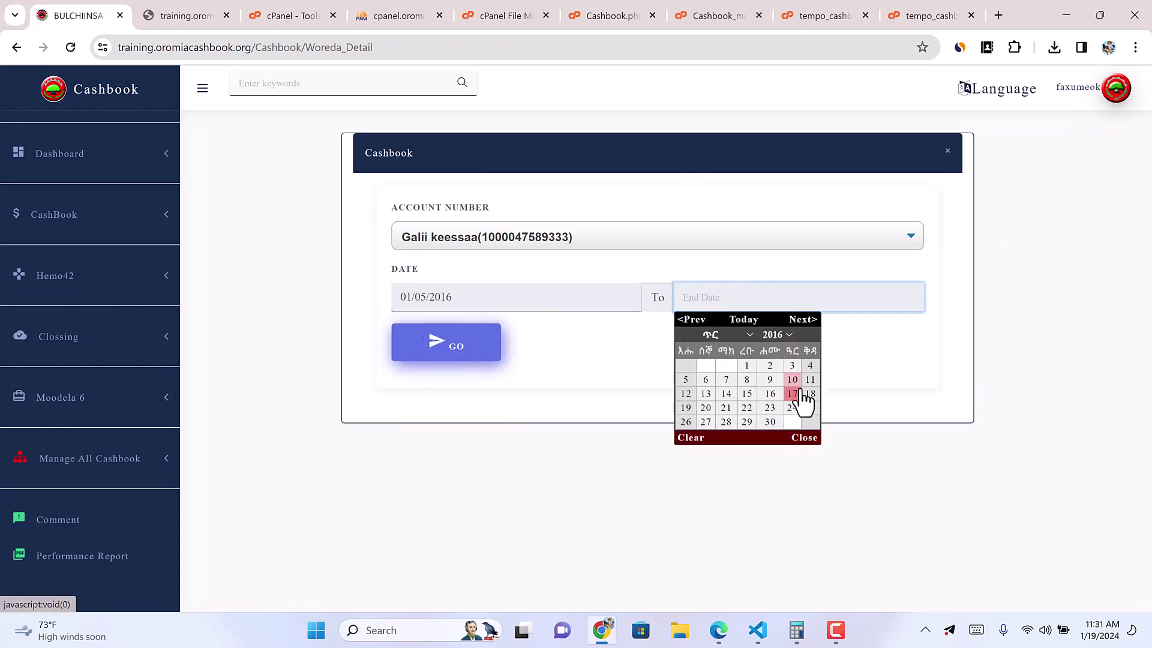
{"action": "left_click", "coordinate": [793, 381]}
{"action": "left_click", "coordinate": [442, 353]}
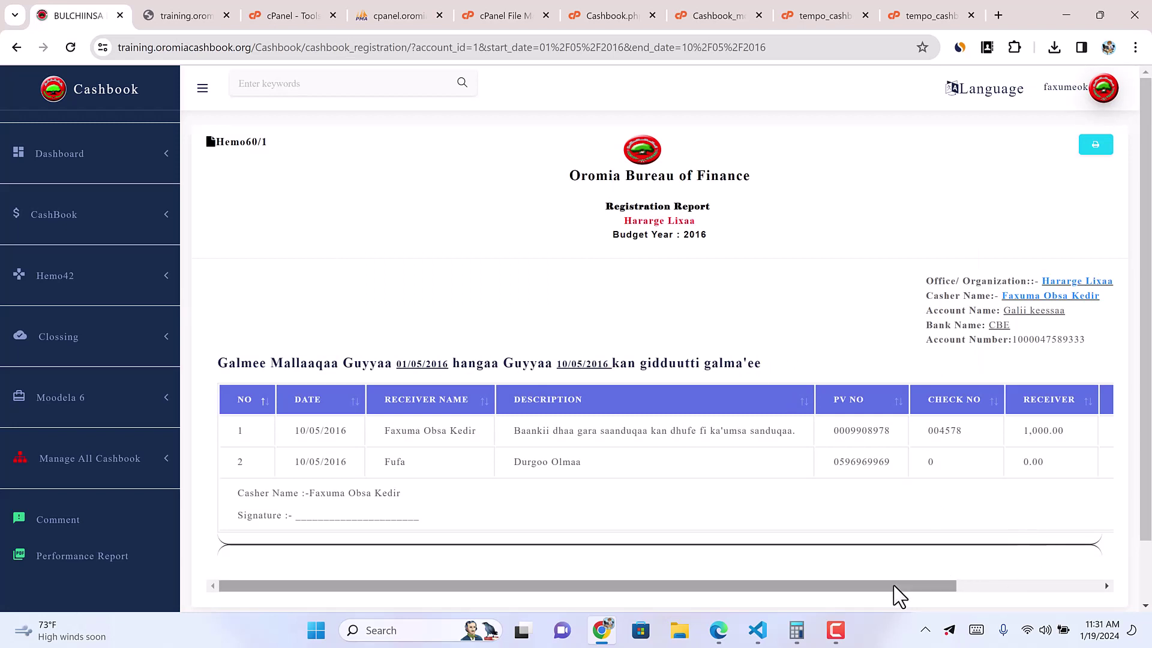
Step: Scroll through the report table horizontally to review all its columns
{"action": "scroll", "coordinate": [748, 522], "scroll_direction": "down", "scroll_amount": 2}
{"action": "left_click_drag", "start_coordinate": [819, 516], "coordinate": [642, 563]}
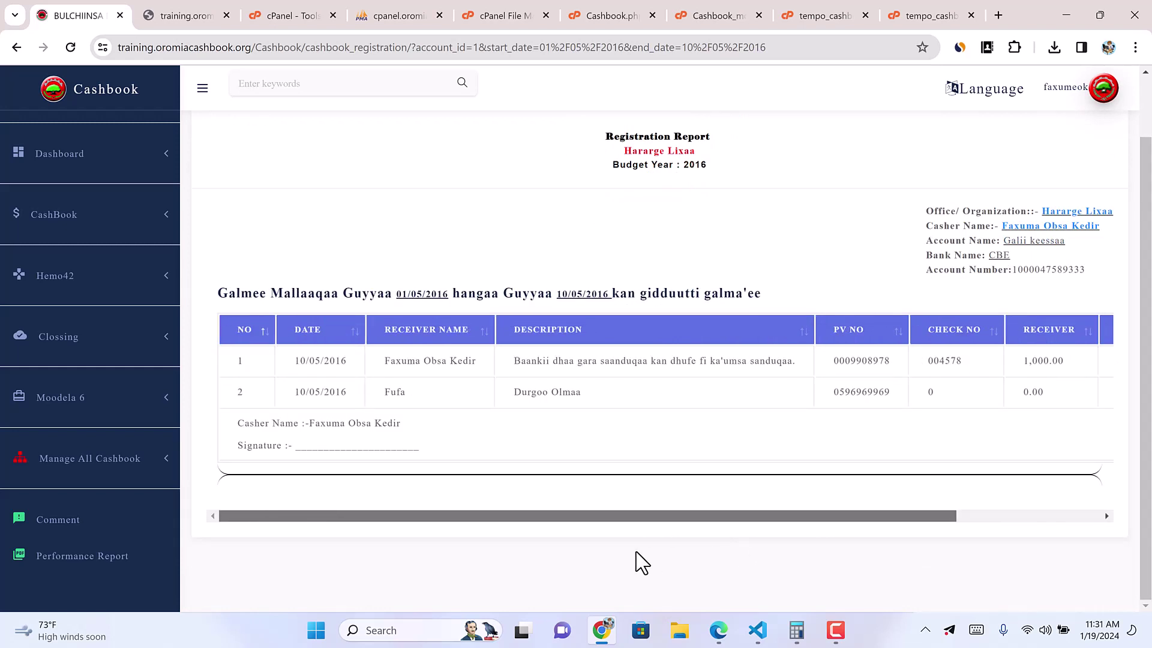
{"action": "scroll", "coordinate": [636, 563], "scroll_direction": "right", "scroll_amount": 3}
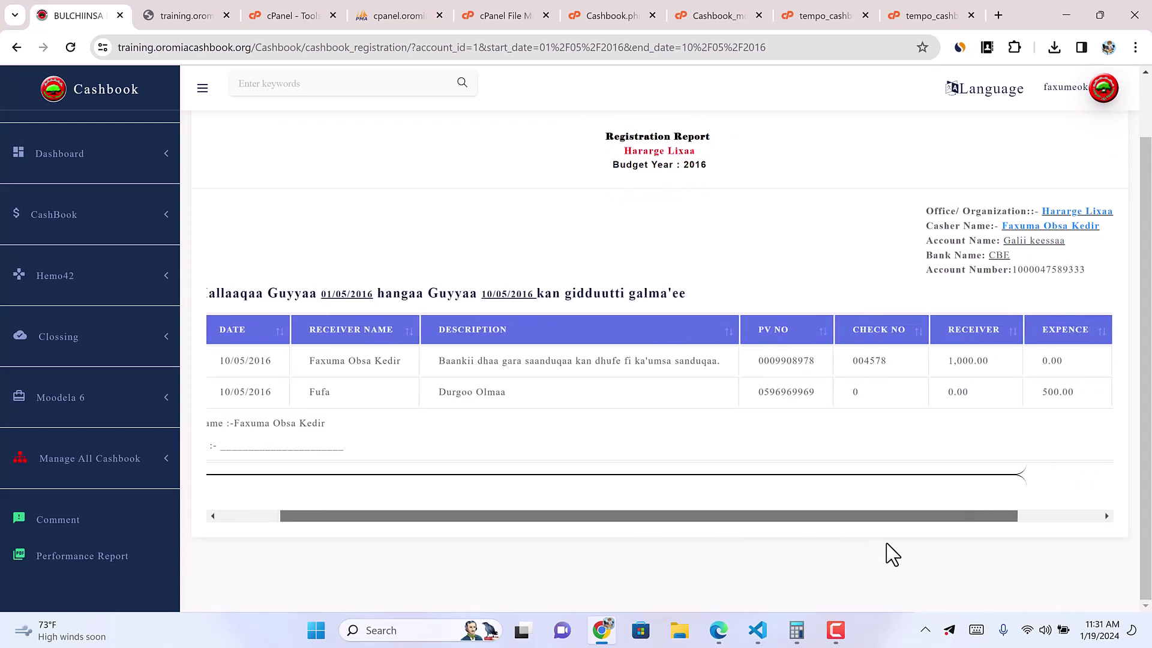
{"action": "left_click", "coordinate": [836, 630]}
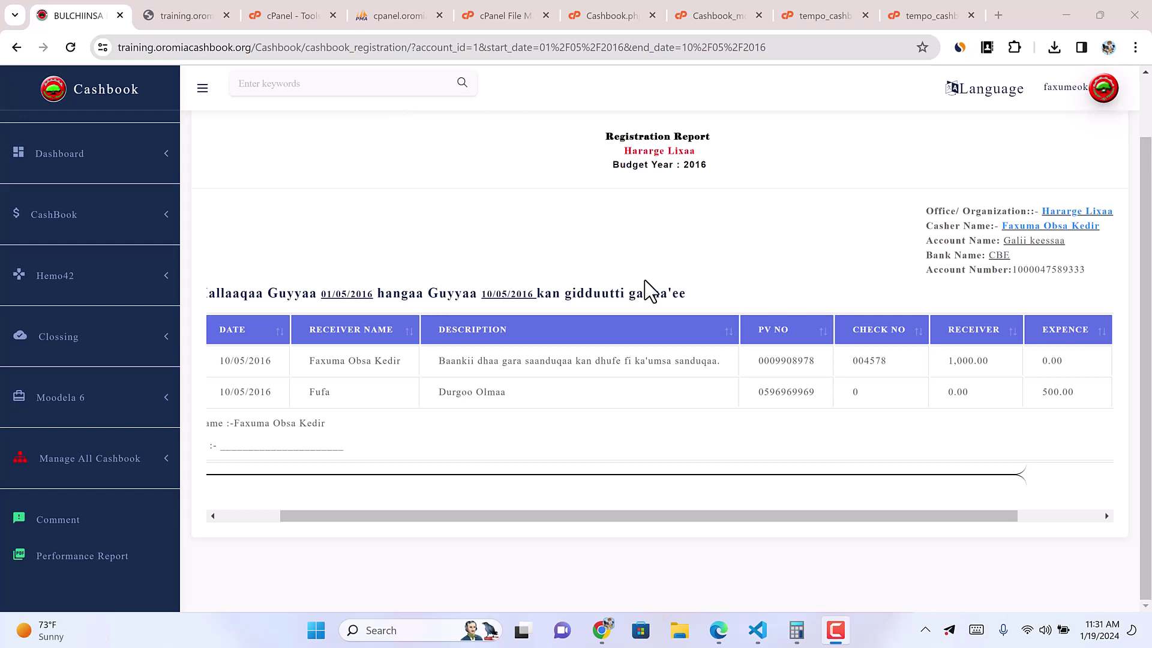
{"action": "left_click_drag", "start_coordinate": [969, 519], "coordinate": [456, 531]}
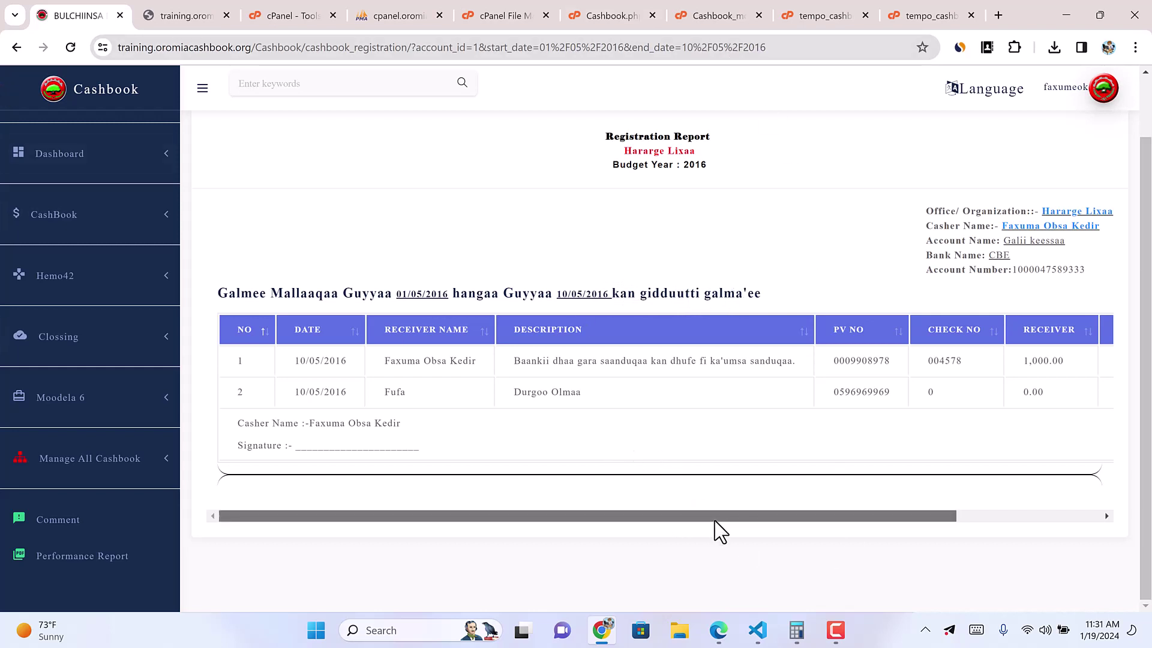
{"action": "left_click_drag", "start_coordinate": [715, 517], "coordinate": [675, 520]}
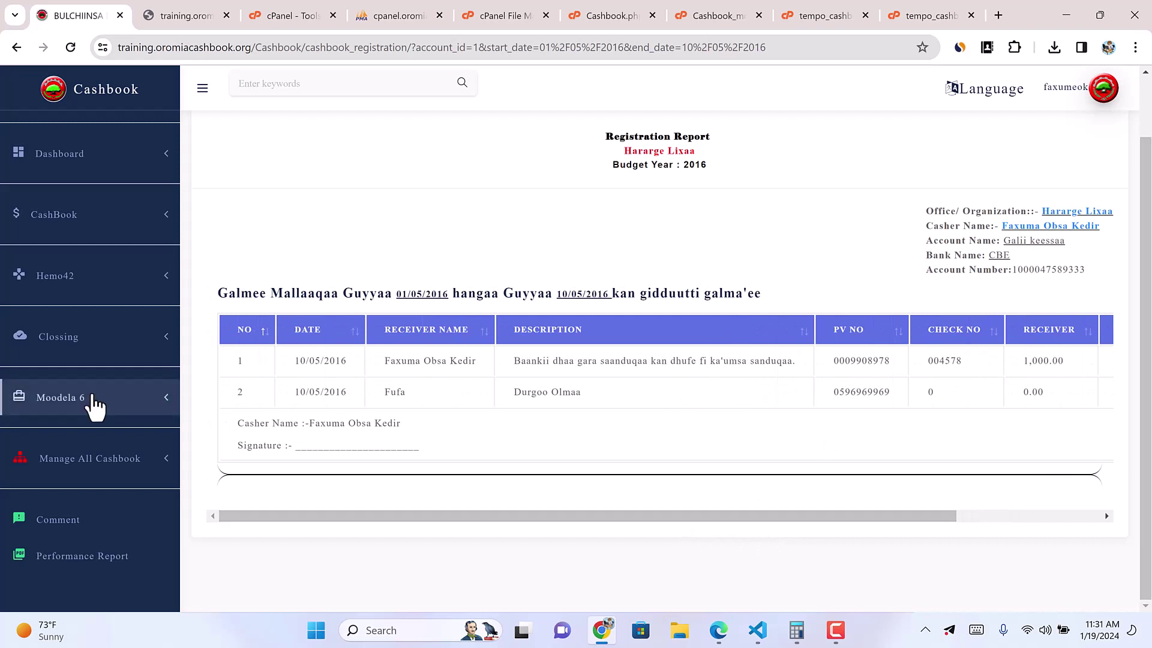
{"action": "left_click", "coordinate": [165, 280]}
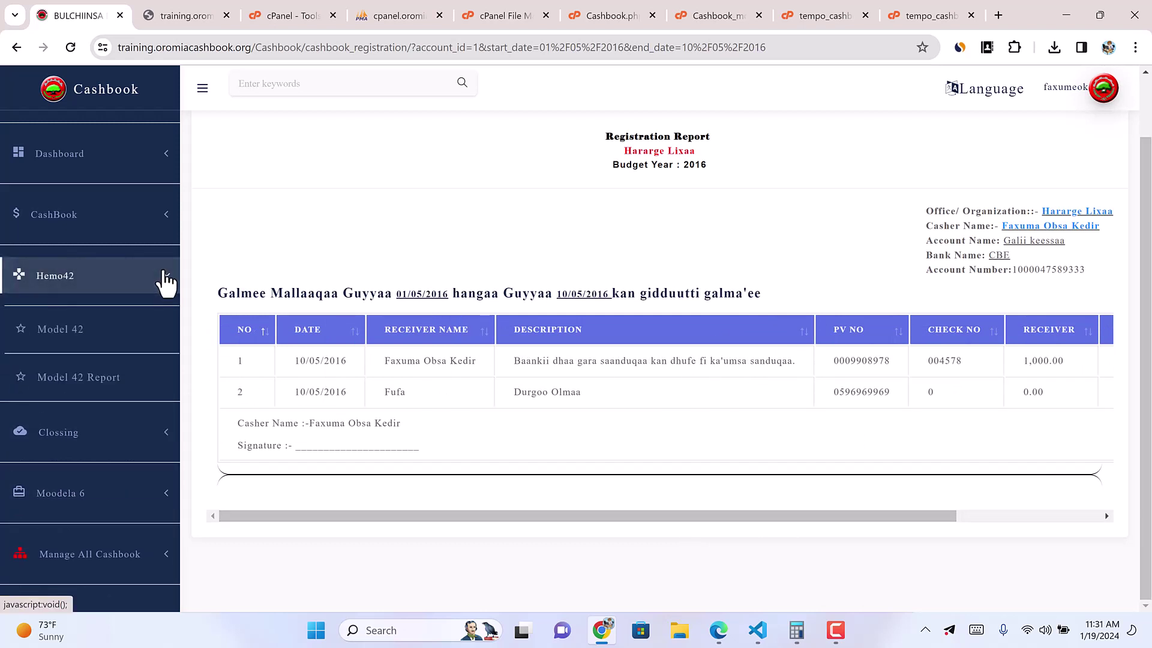
Step: Load the Model 42 receivable cash entries for Galii keessaa on 10/05/2016
{"action": "left_click", "coordinate": [72, 336]}
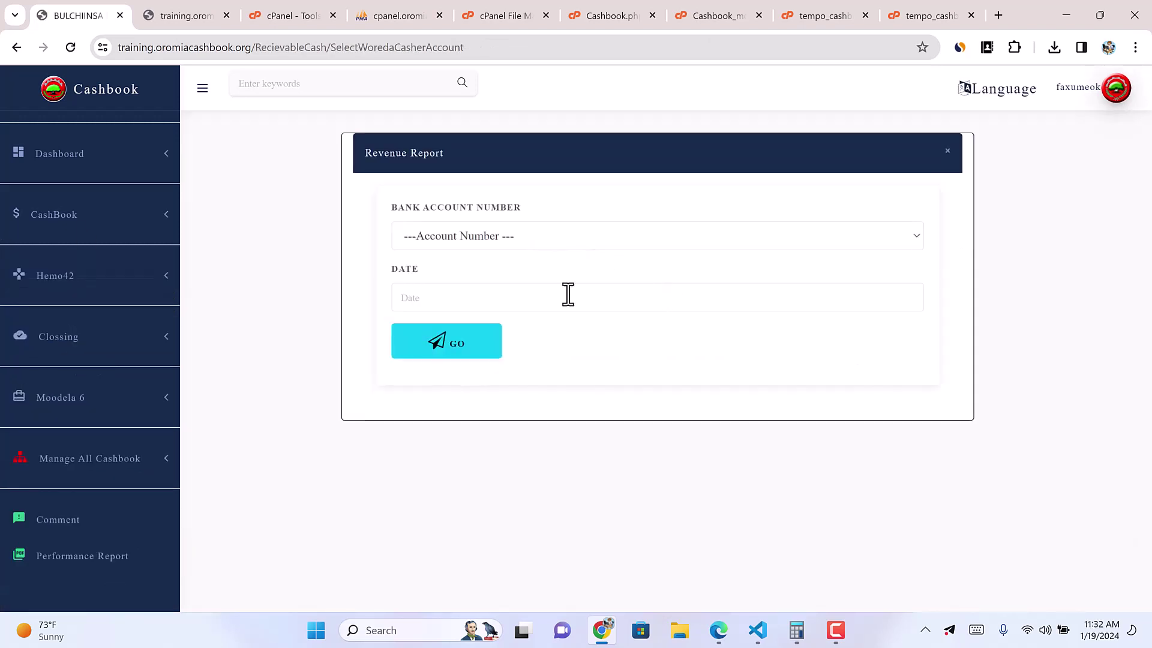
{"action": "left_click", "coordinate": [488, 236]}
{"action": "left_click", "coordinate": [441, 280]}
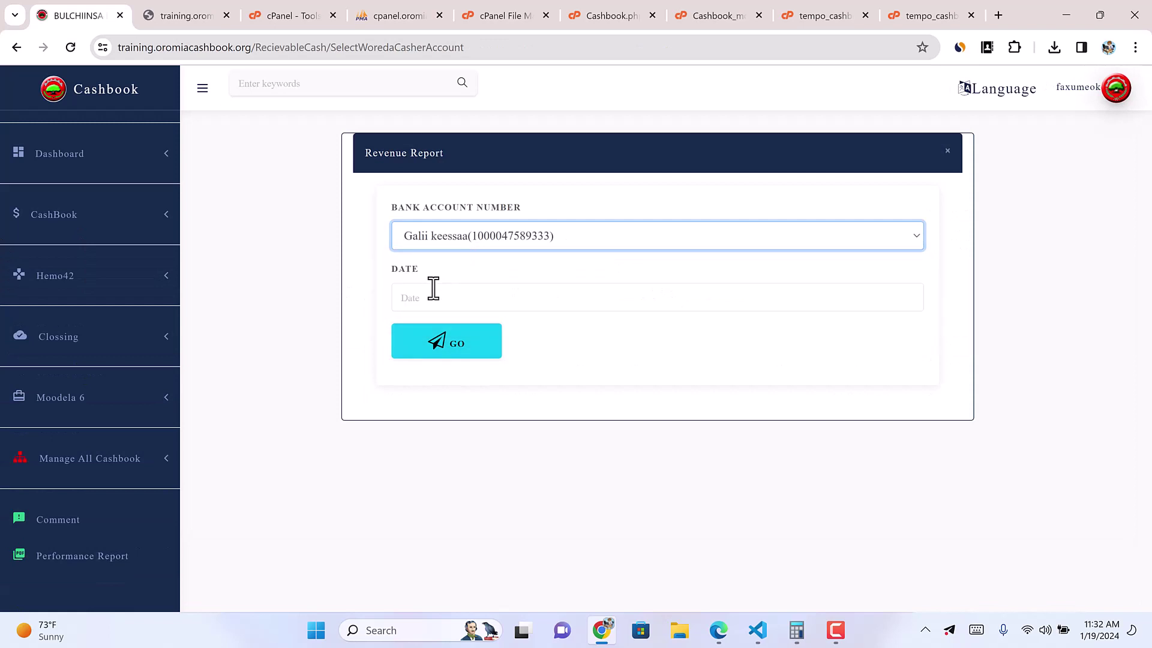
{"action": "left_click", "coordinate": [433, 296]}
{"action": "left_click", "coordinate": [510, 379]}
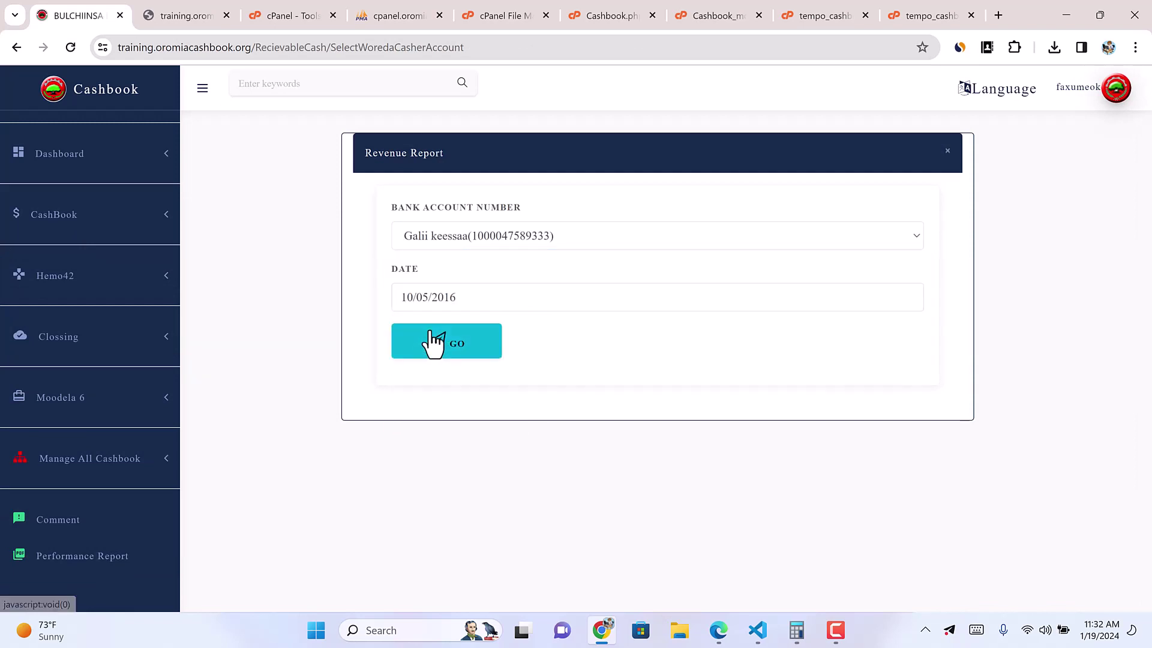
{"action": "left_click", "coordinate": [433, 342]}
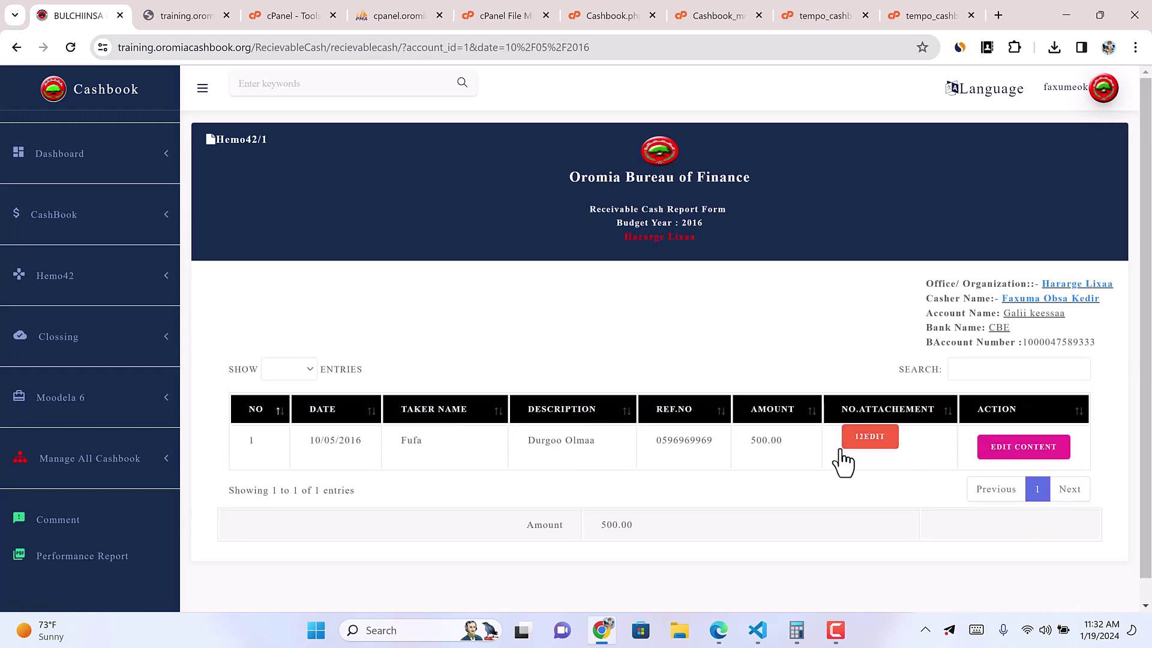
Step: Replace the taker's name on the 500.00 entry with the corrected name and update it
{"action": "left_click", "coordinate": [1014, 451]}
{"action": "left_click", "coordinate": [496, 186]}
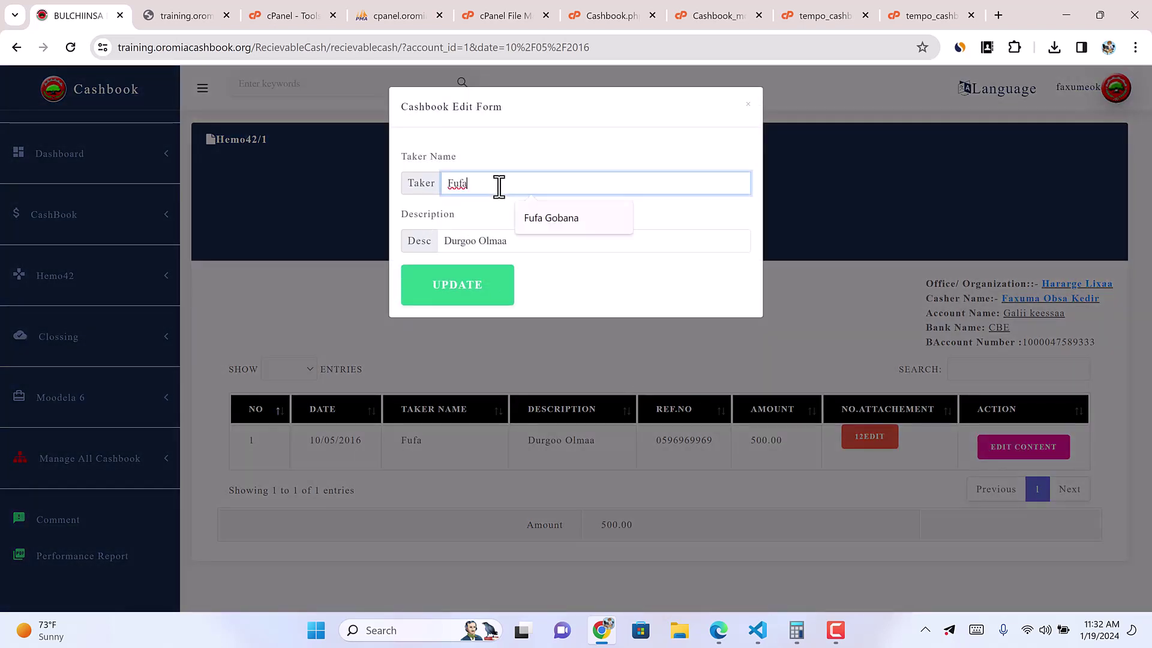
{"action": "key", "text": "Escape"}
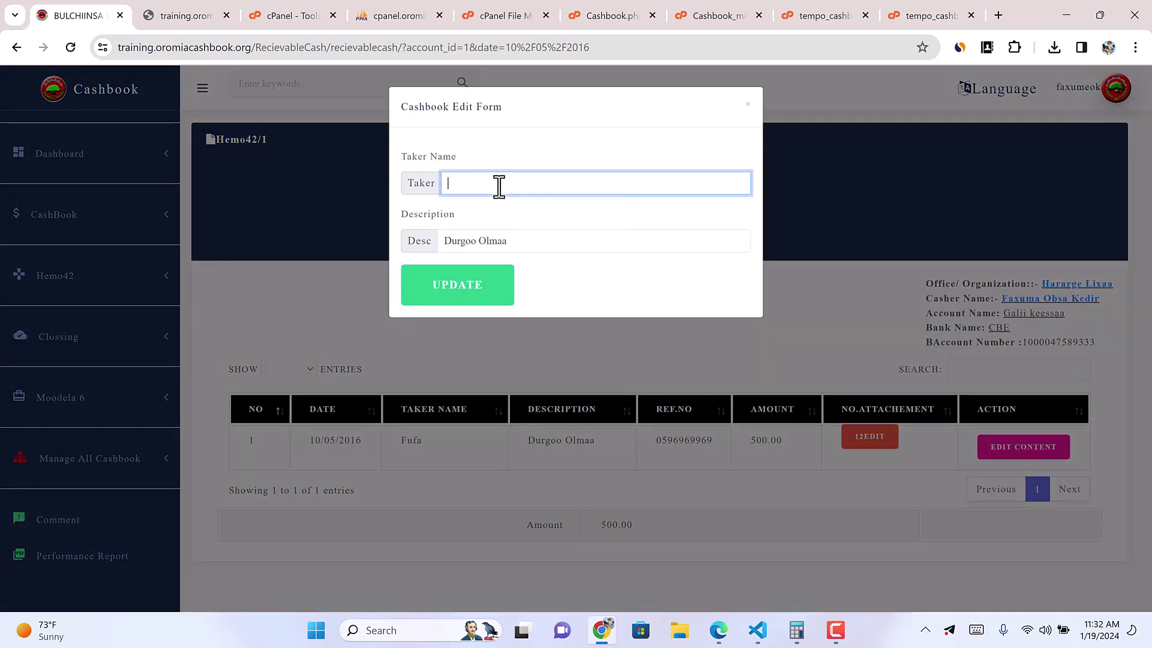
{"action": "type", "text": "Tufa"}
{"action": "left_click", "coordinate": [605, 298]}
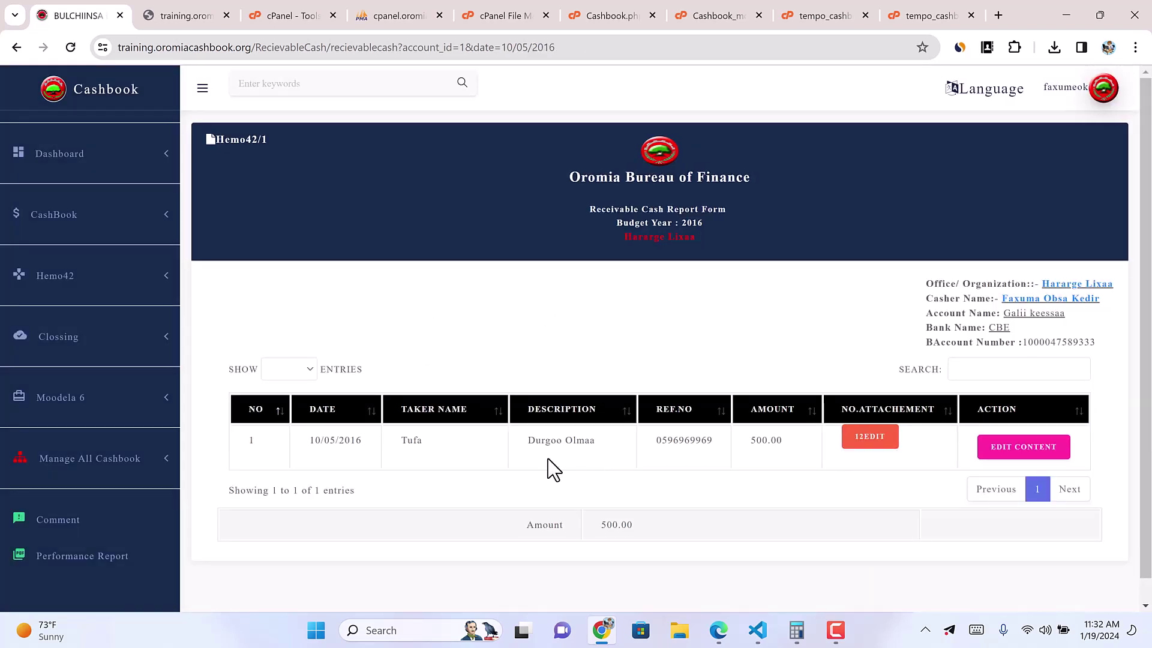
{"action": "double_click", "coordinate": [403, 444]}
{"action": "left_click", "coordinate": [870, 436]}
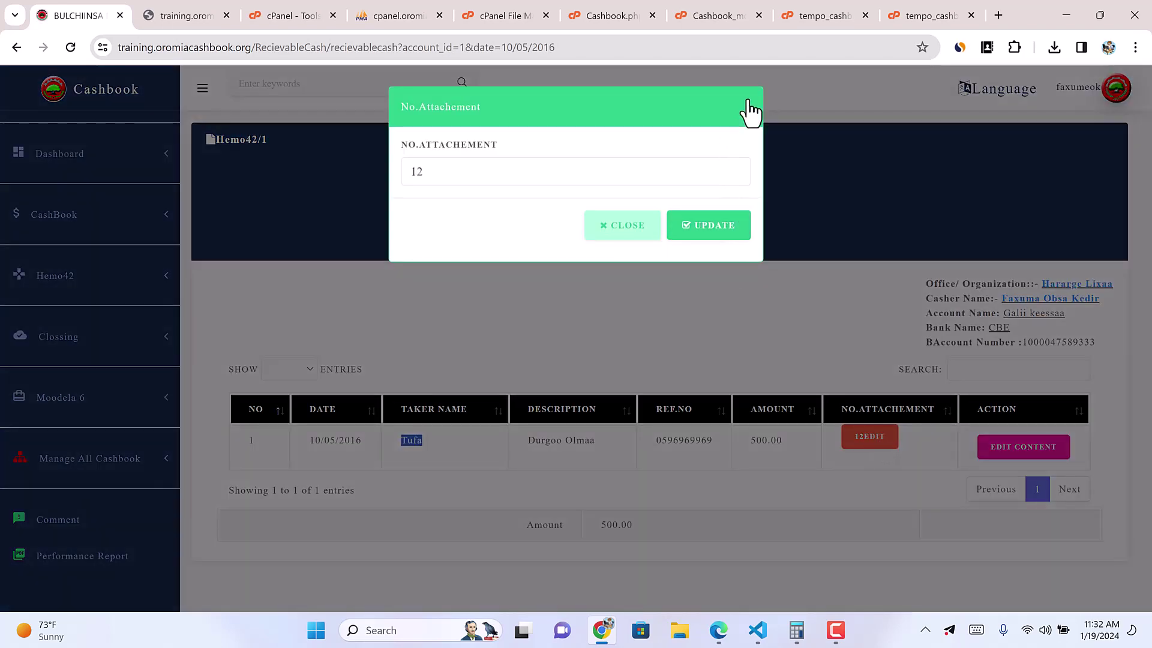
{"action": "left_click", "coordinate": [748, 105]}
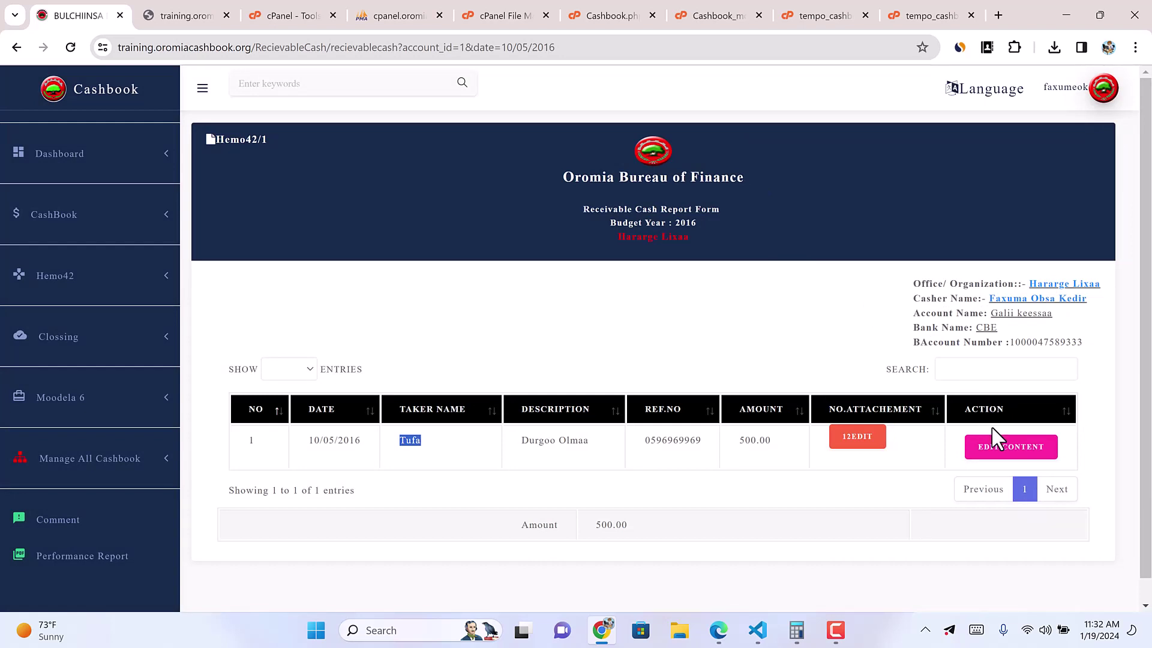
{"action": "double_click", "coordinate": [671, 440]}
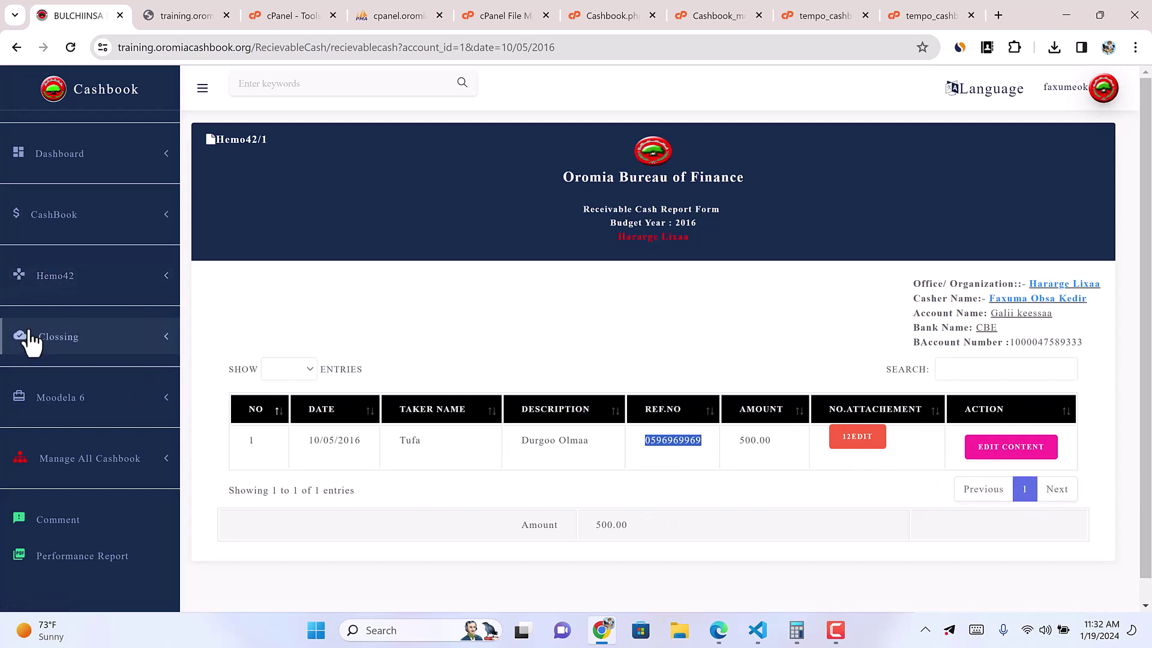
Step: Generate the Hemo42 receivable cash report for Galii keessaa on 10/05/2016
{"action": "left_click", "coordinate": [118, 281]}
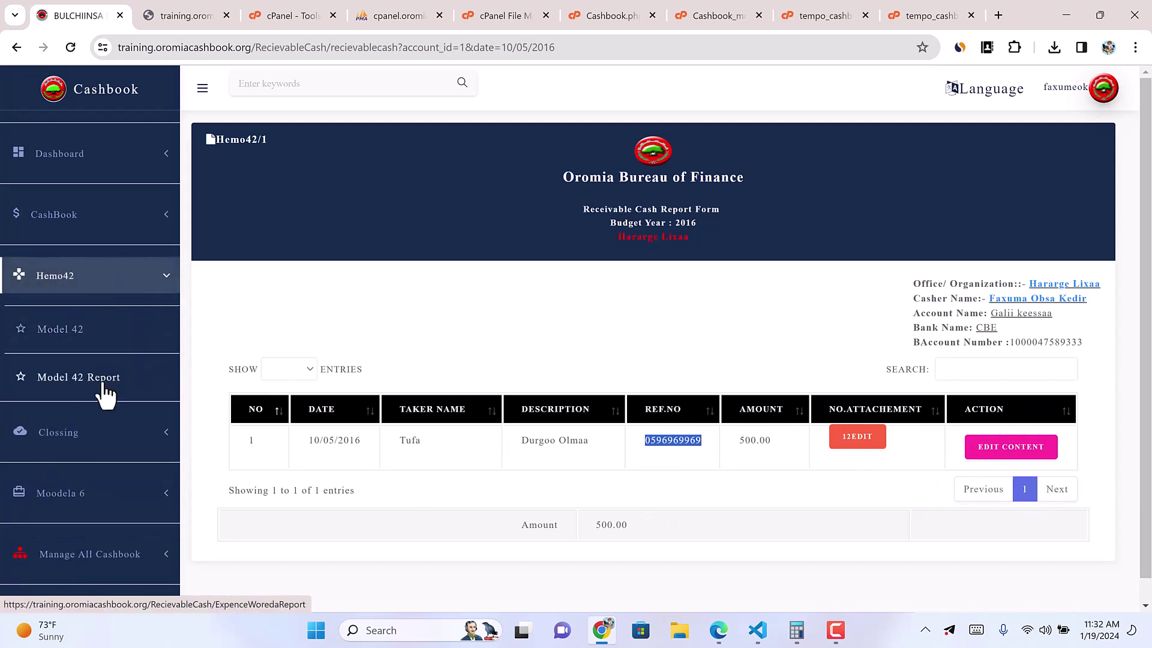
{"action": "left_click", "coordinate": [80, 378]}
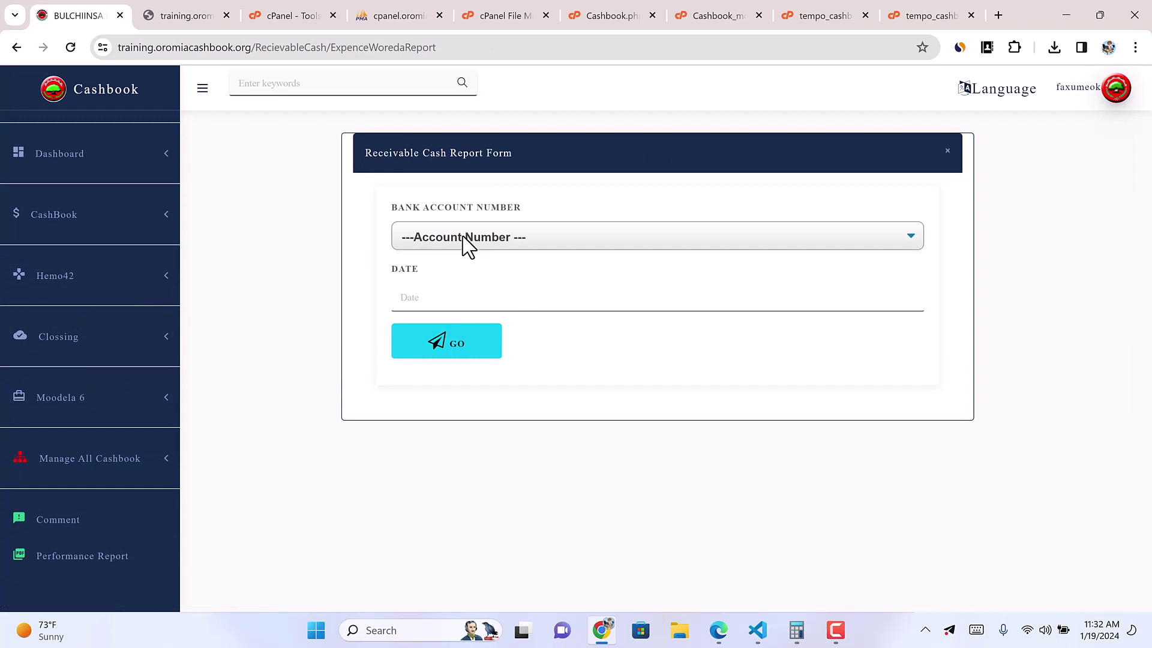
{"action": "left_click", "coordinate": [463, 241]}
{"action": "left_click", "coordinate": [466, 311]}
{"action": "left_click", "coordinate": [458, 298]}
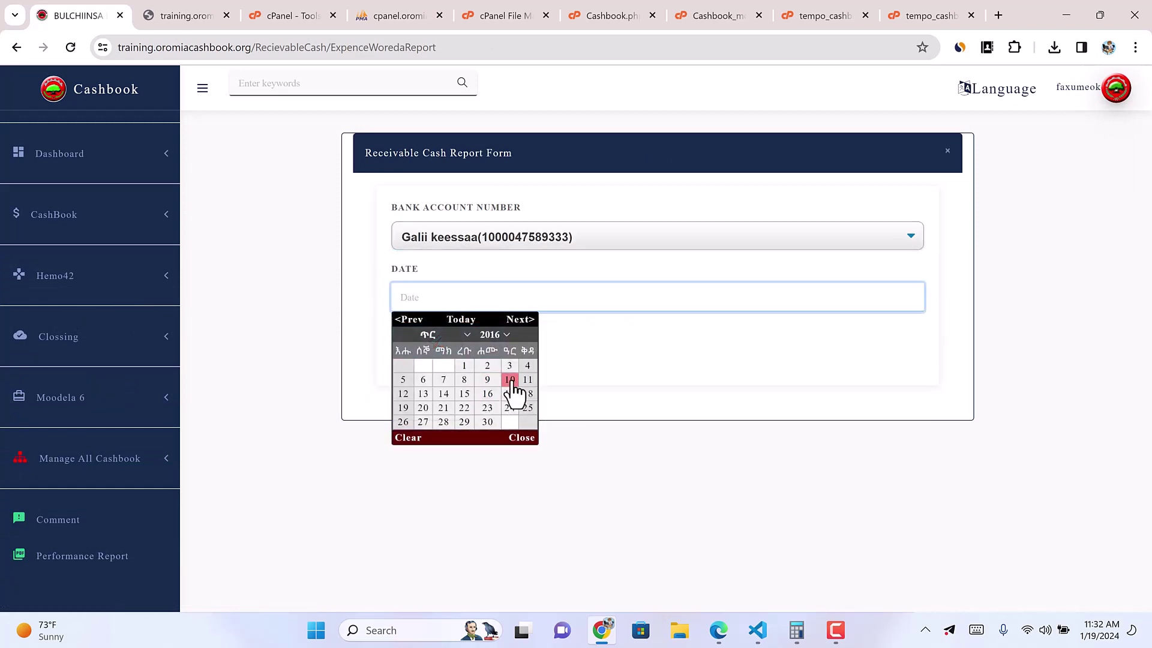
{"action": "left_click", "coordinate": [505, 380]}
{"action": "left_click", "coordinate": [456, 348]}
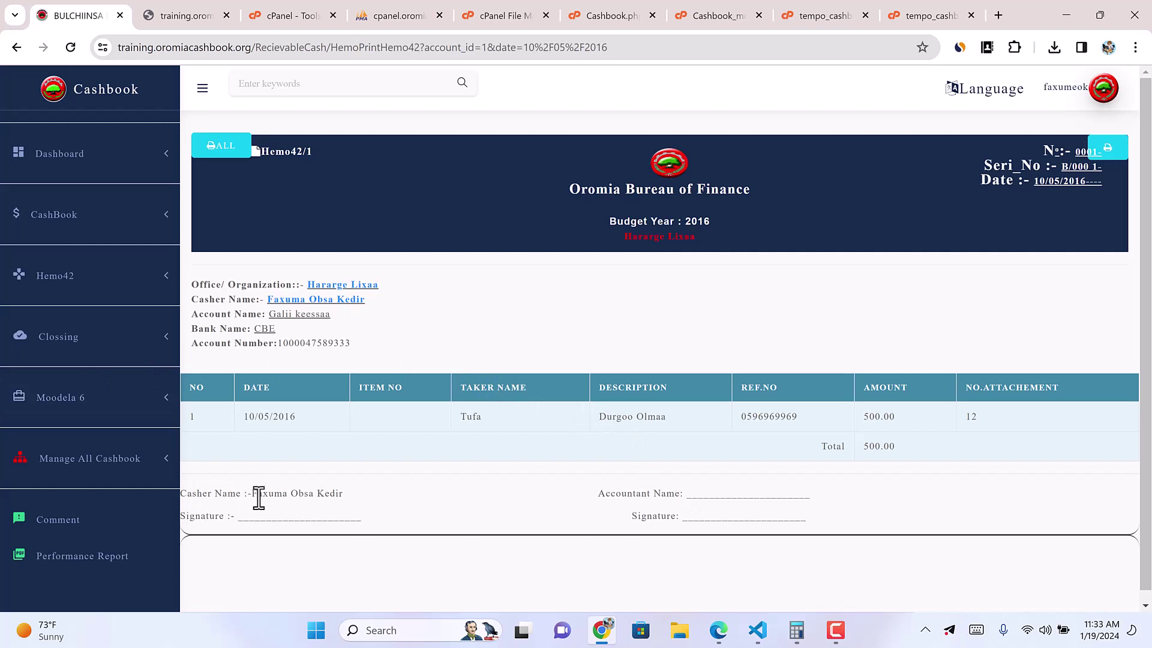
Step: Highlight the signature and accountant name lines on the Hemo42 printout
{"action": "left_click_drag", "start_coordinate": [233, 517], "coordinate": [183, 515]}
{"action": "mouse_move", "coordinate": [598, 493]}
{"action": "left_mouse_down"}
{"action": "mouse_move", "coordinate": [680, 493]}
{"action": "mouse_move", "coordinate": [627, 517]}
{"action": "mouse_move", "coordinate": [733, 532]}
{"action": "left_mouse_up"}
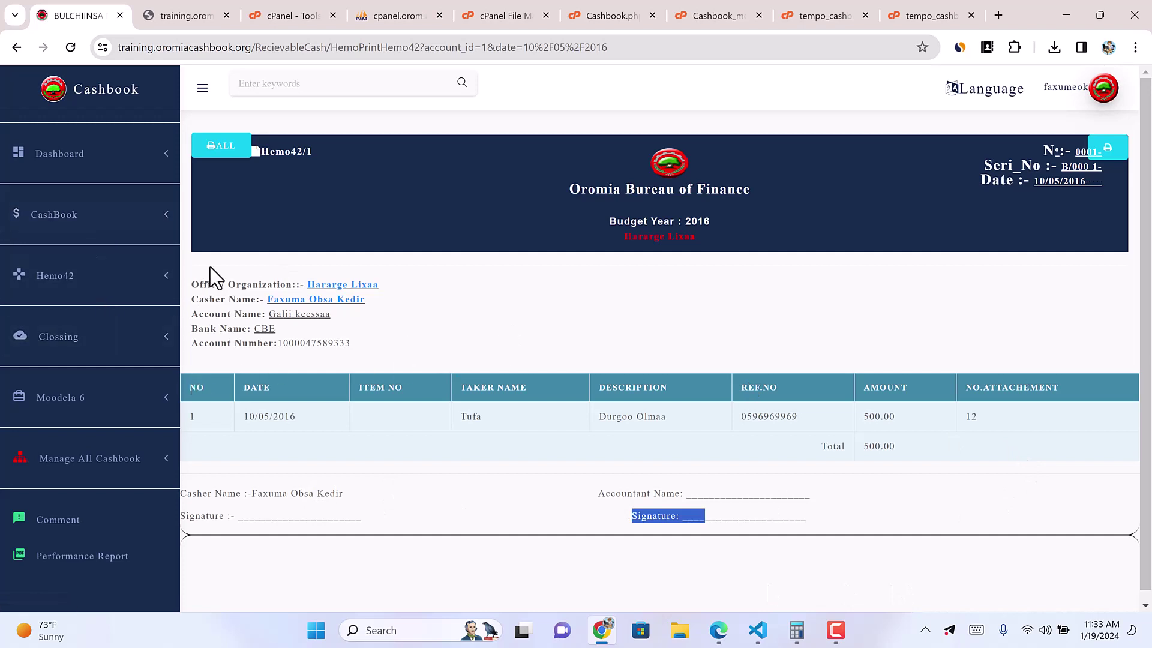
{"action": "left_click", "coordinate": [163, 217]}
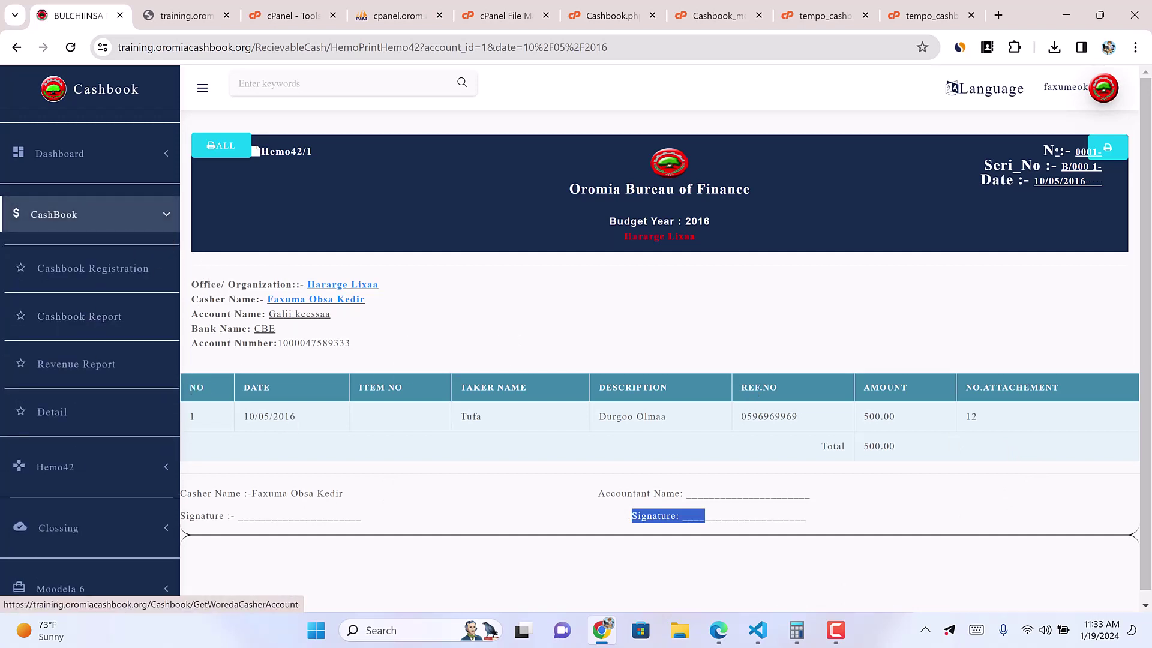
Step: Load the Galii keessaa cashbook registration for 10/05/2016
{"action": "left_click", "coordinate": [93, 284]}
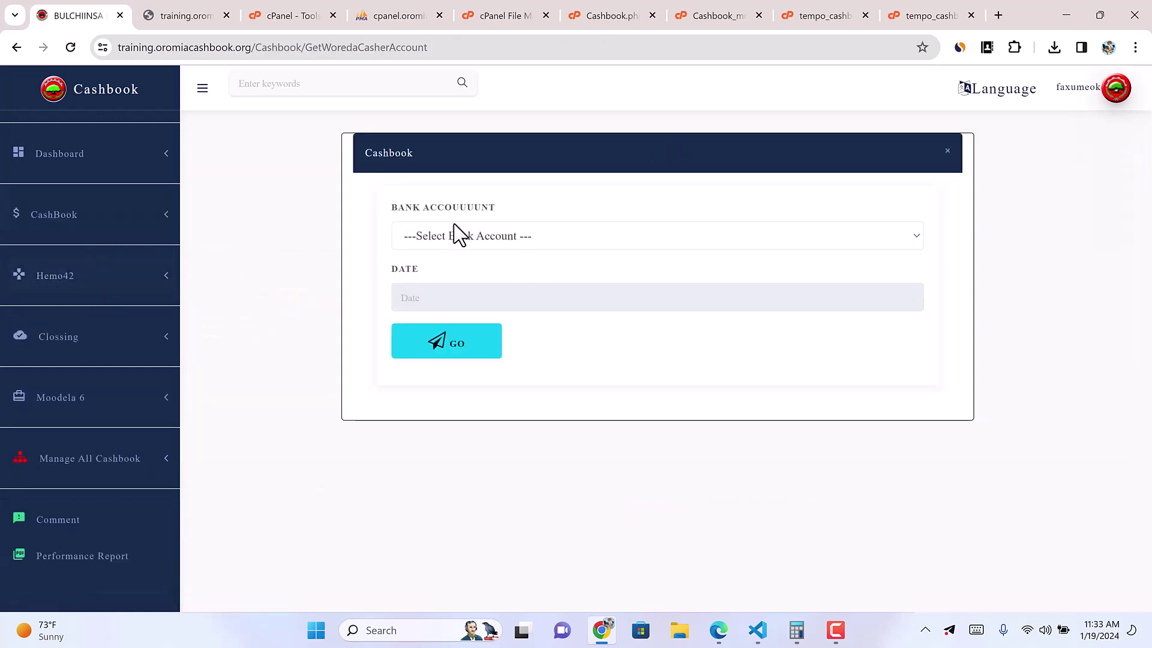
{"action": "left_click", "coordinate": [459, 236]}
{"action": "left_click", "coordinate": [452, 265]}
{"action": "left_click", "coordinate": [421, 298]}
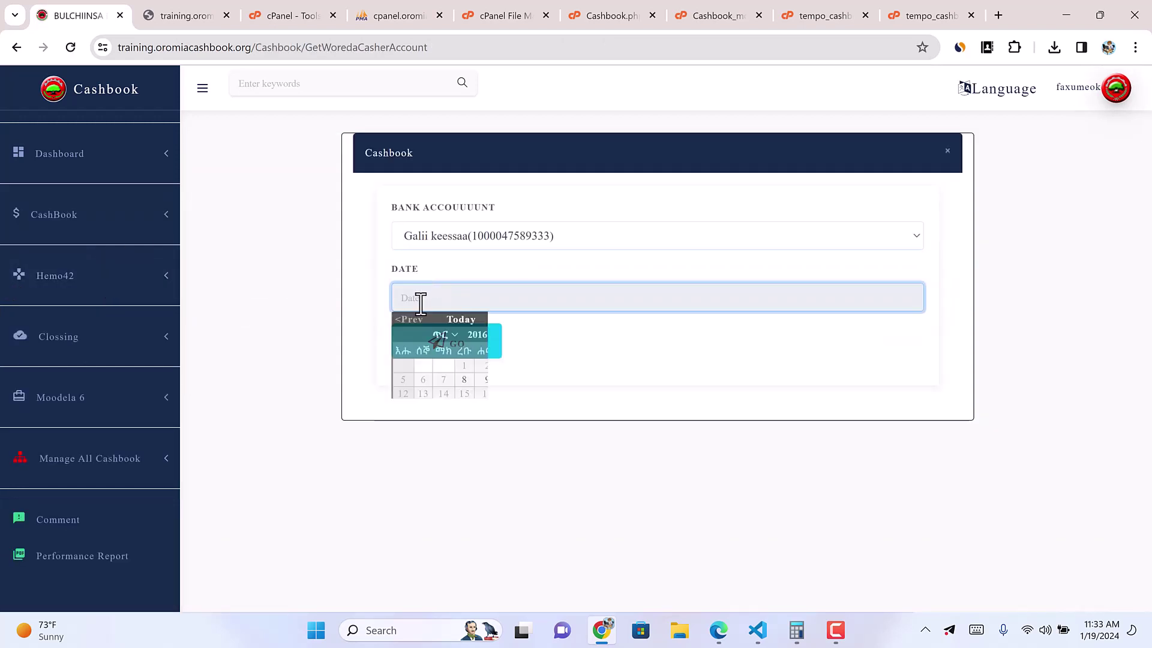
{"action": "left_click", "coordinate": [514, 380]}
{"action": "left_click", "coordinate": [438, 347]}
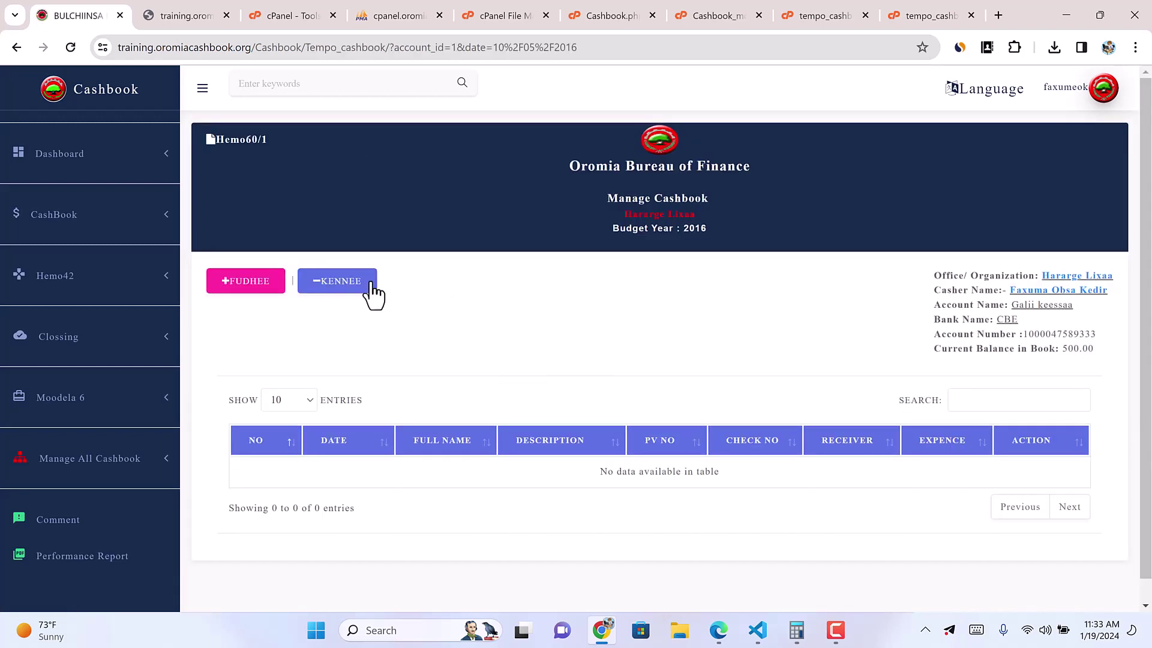
{"action": "left_click", "coordinate": [258, 285]}
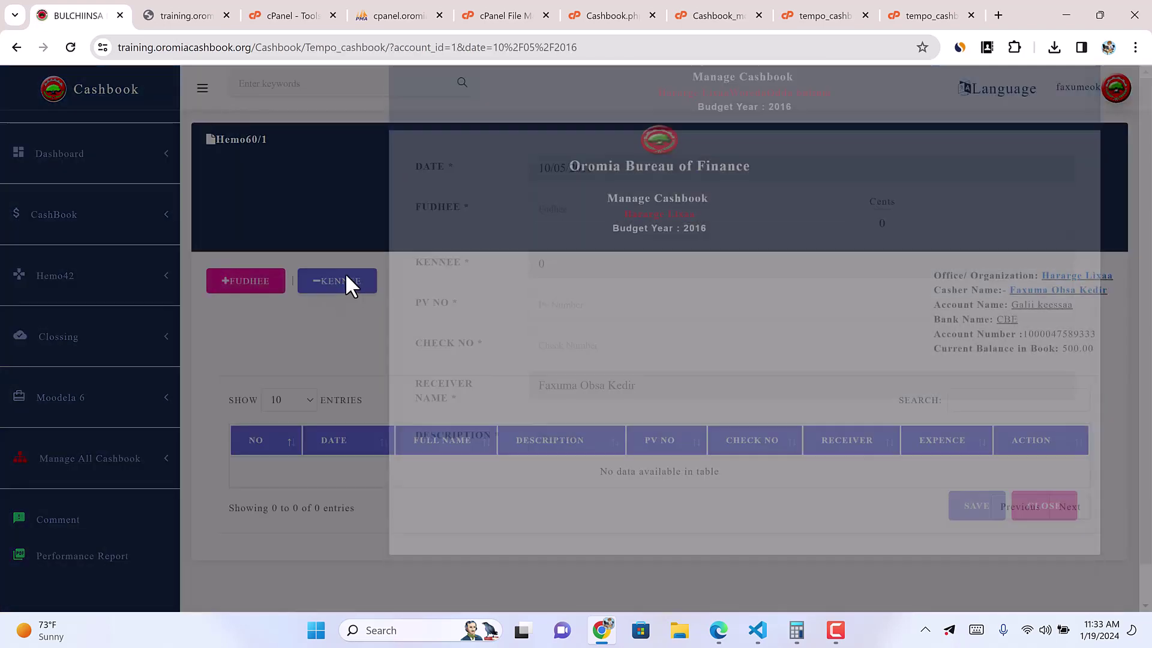
{"action": "left_click", "coordinate": [346, 277]}
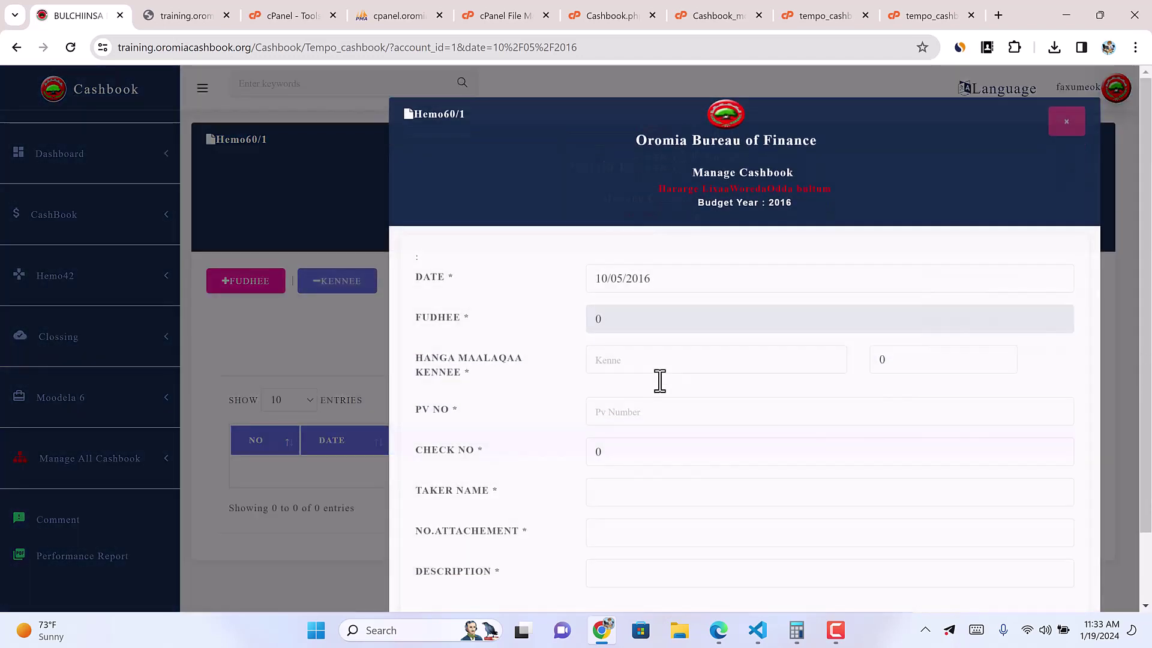
{"action": "scroll", "coordinate": [660, 381], "scroll_direction": "down", "scroll_amount": 1}
{"action": "left_click", "coordinate": [609, 341]}
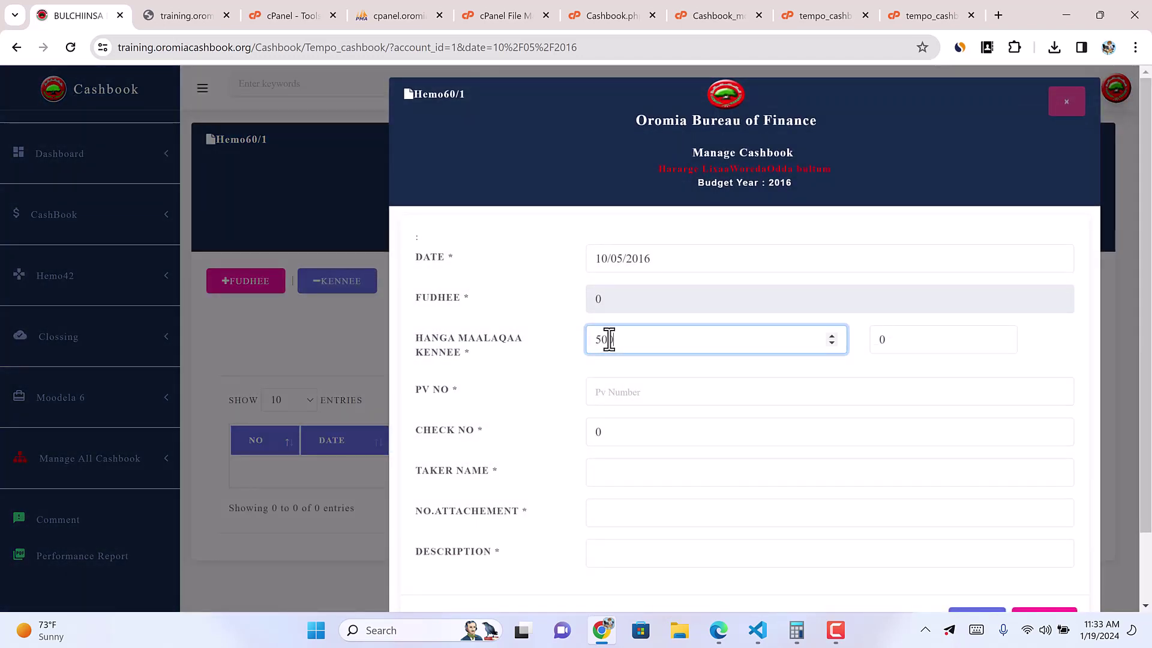
{"action": "type", "text": "500"}
{"action": "left_click", "coordinate": [624, 393]}
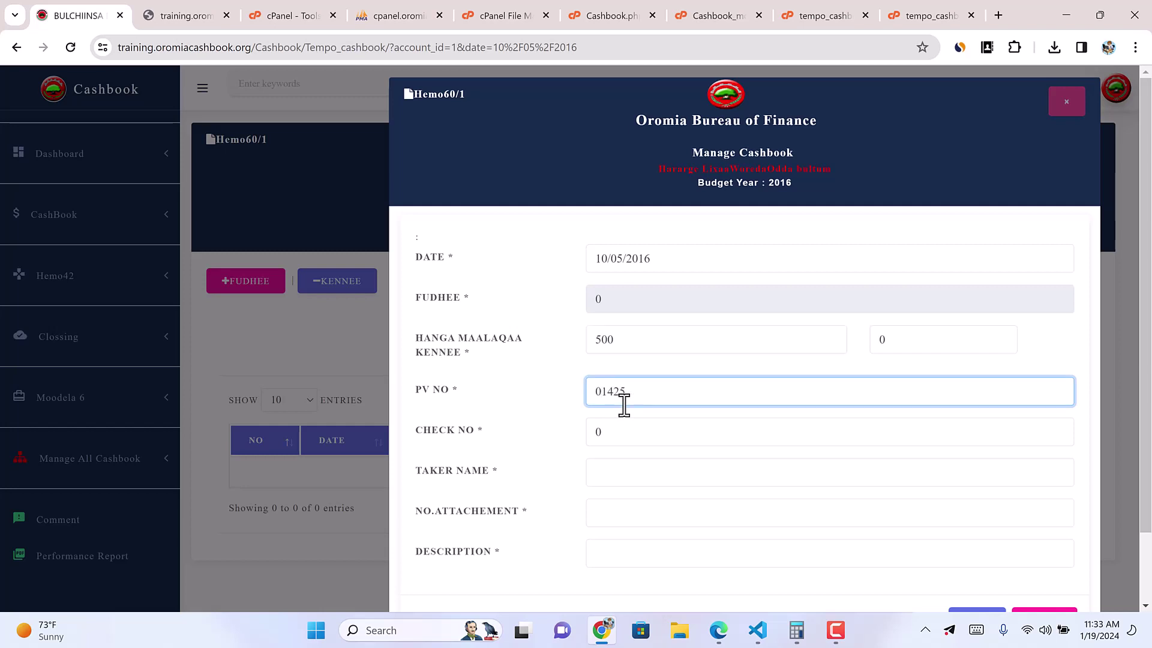
{"action": "left_click", "coordinate": [600, 477]}
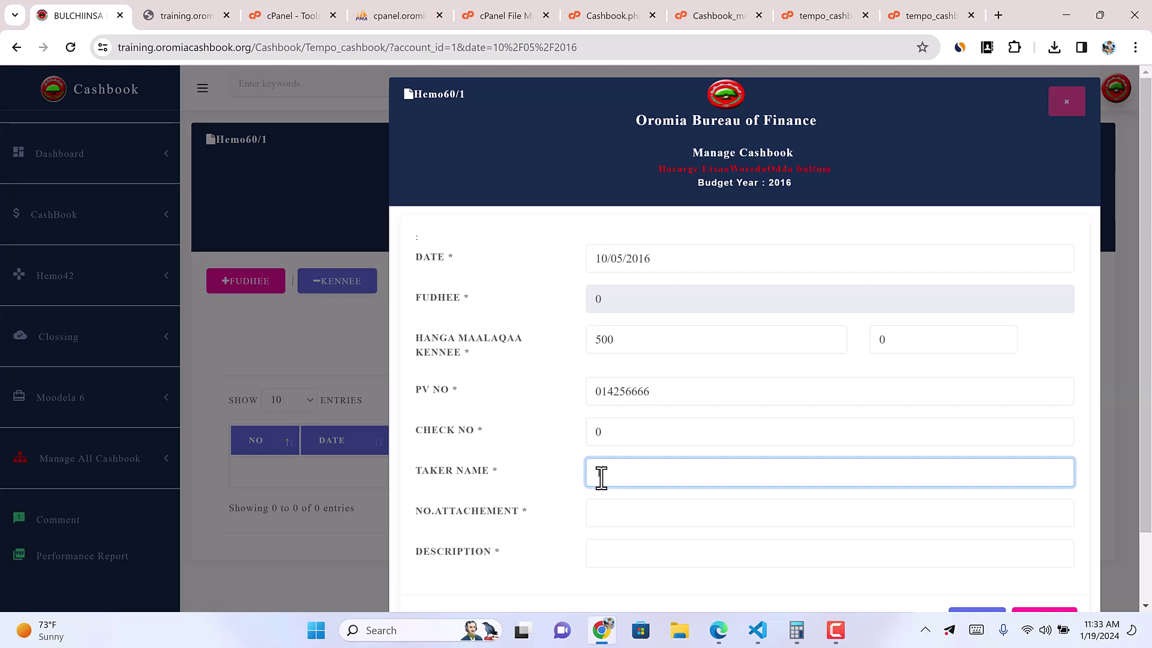
{"action": "left_click", "coordinate": [613, 520]}
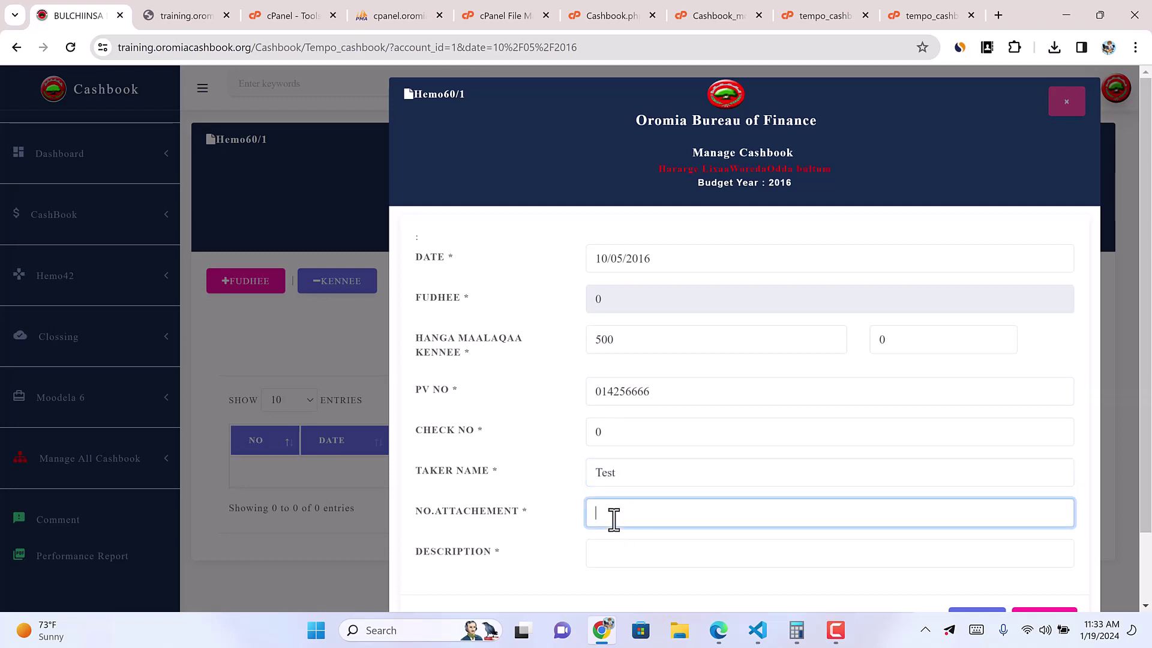
{"action": "left_click", "coordinate": [602, 552]}
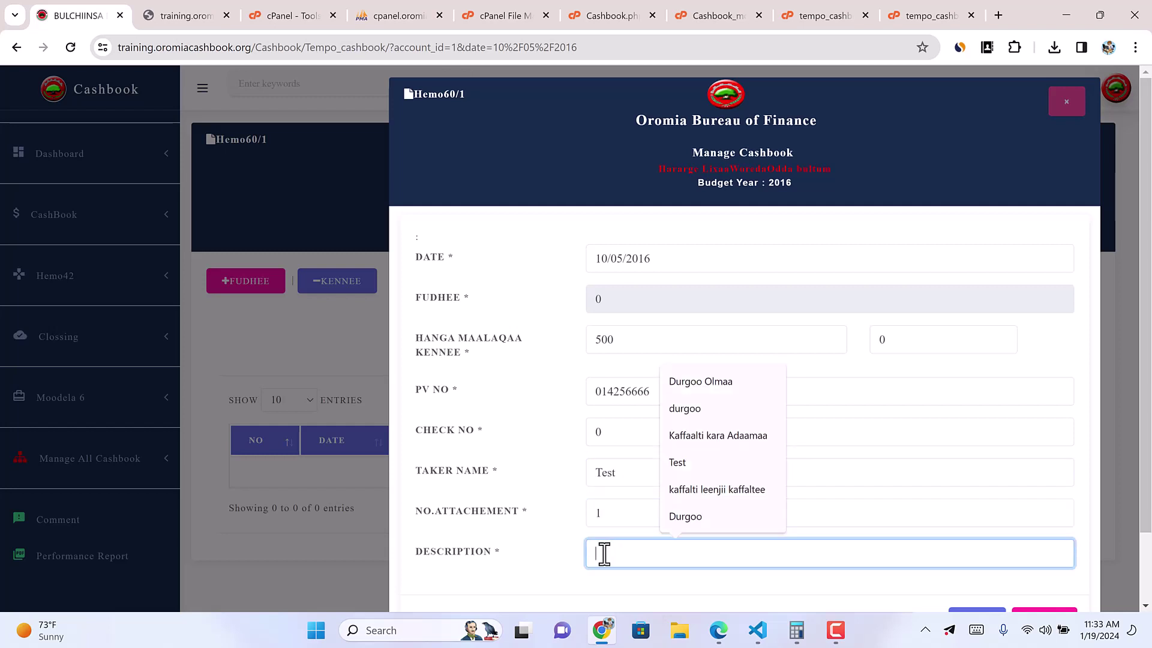
{"action": "type", "text": "20"}
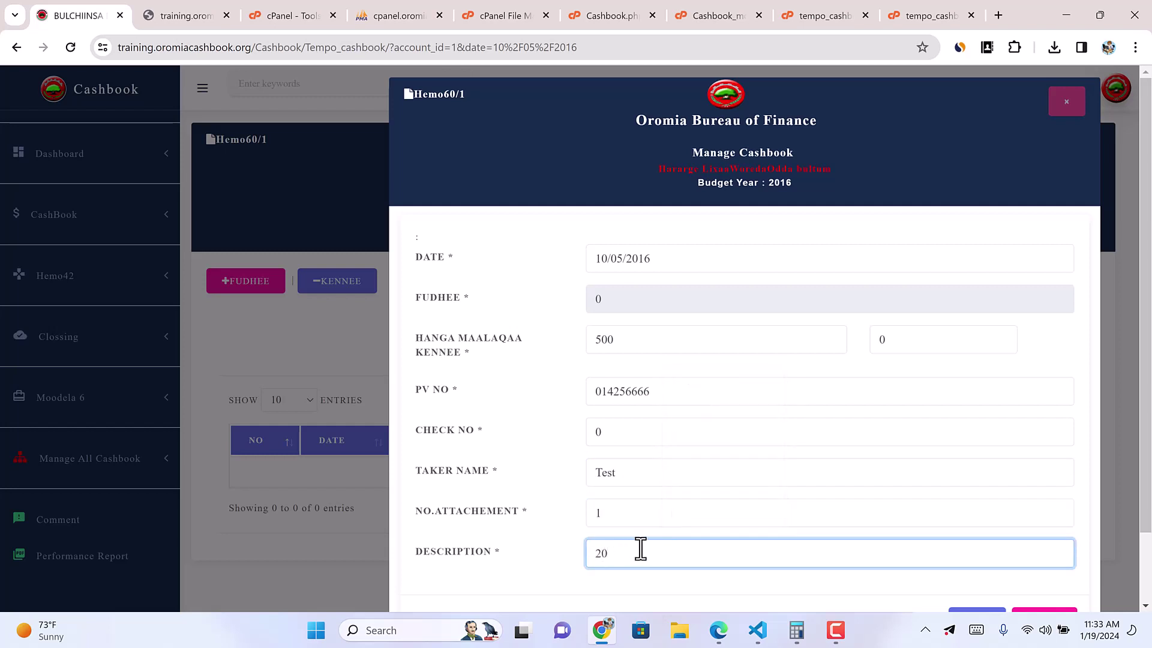
{"action": "type", "text": "0dur"}
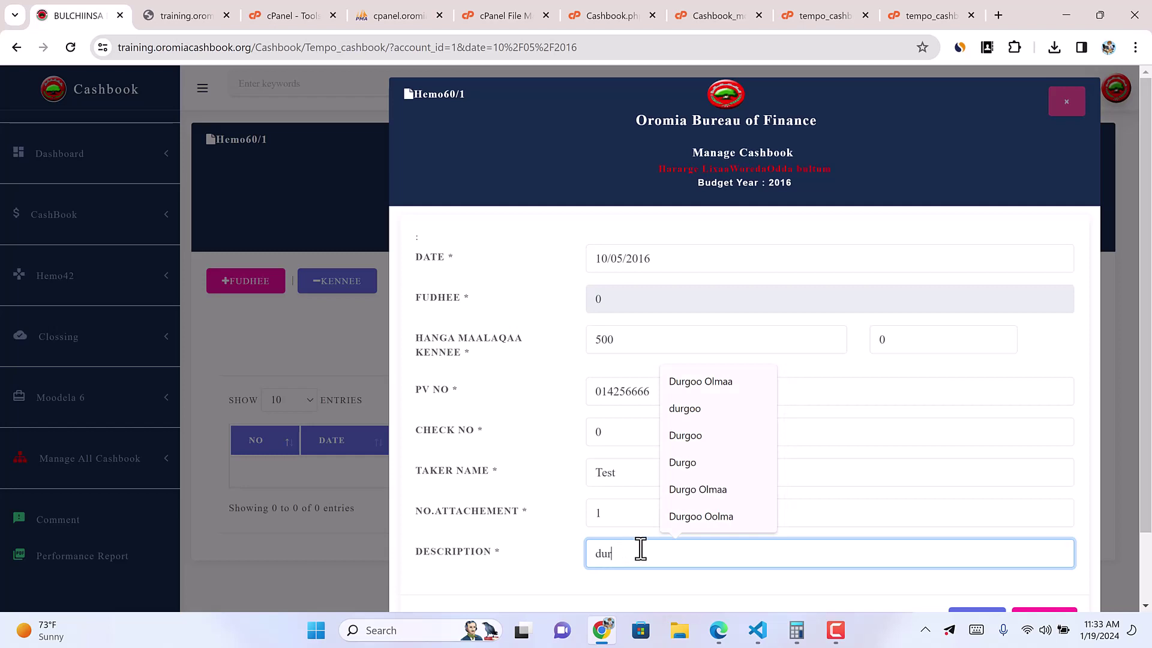
{"action": "left_click", "coordinate": [714, 379]}
Step: Save the Kennee entry and dismiss the PV number error
{"action": "scroll", "coordinate": [838, 530], "scroll_direction": "down", "scroll_amount": 1}
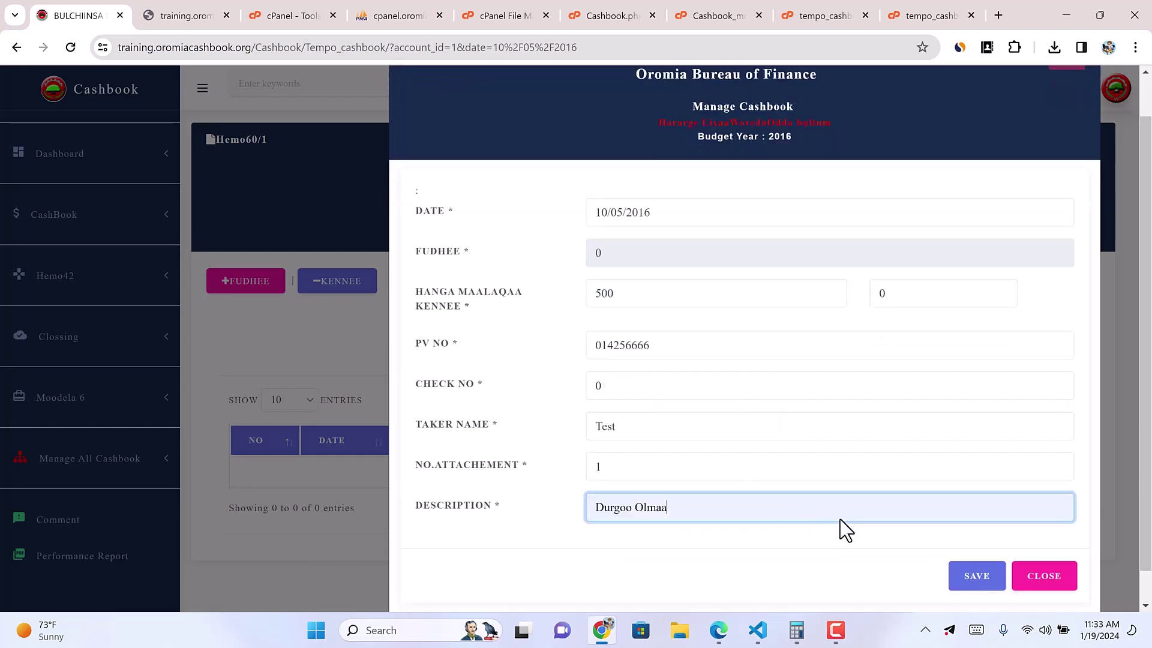
{"action": "left_click", "coordinate": [967, 543]}
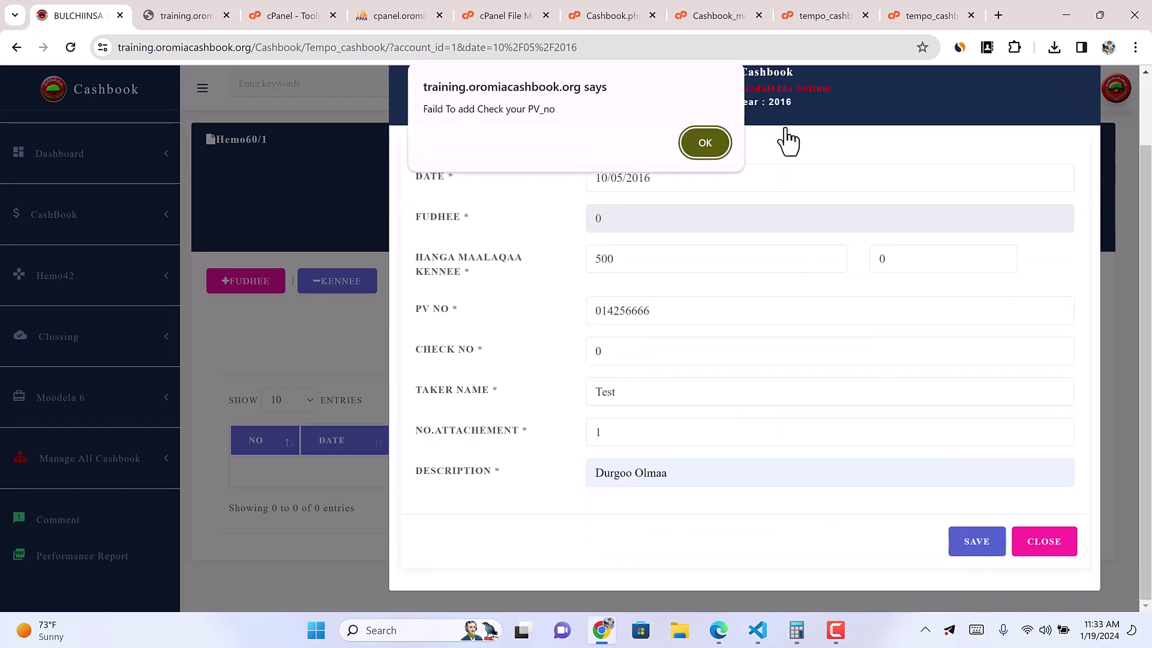
{"action": "left_click", "coordinate": [699, 151]}
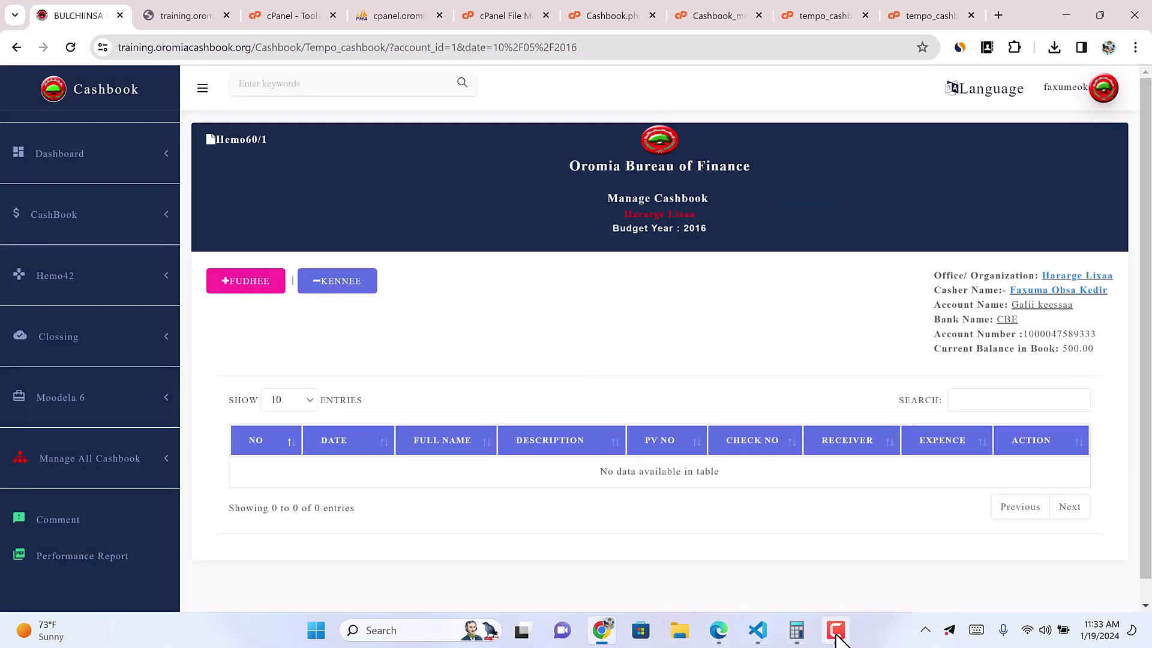
{"action": "left_click", "coordinate": [837, 633]}
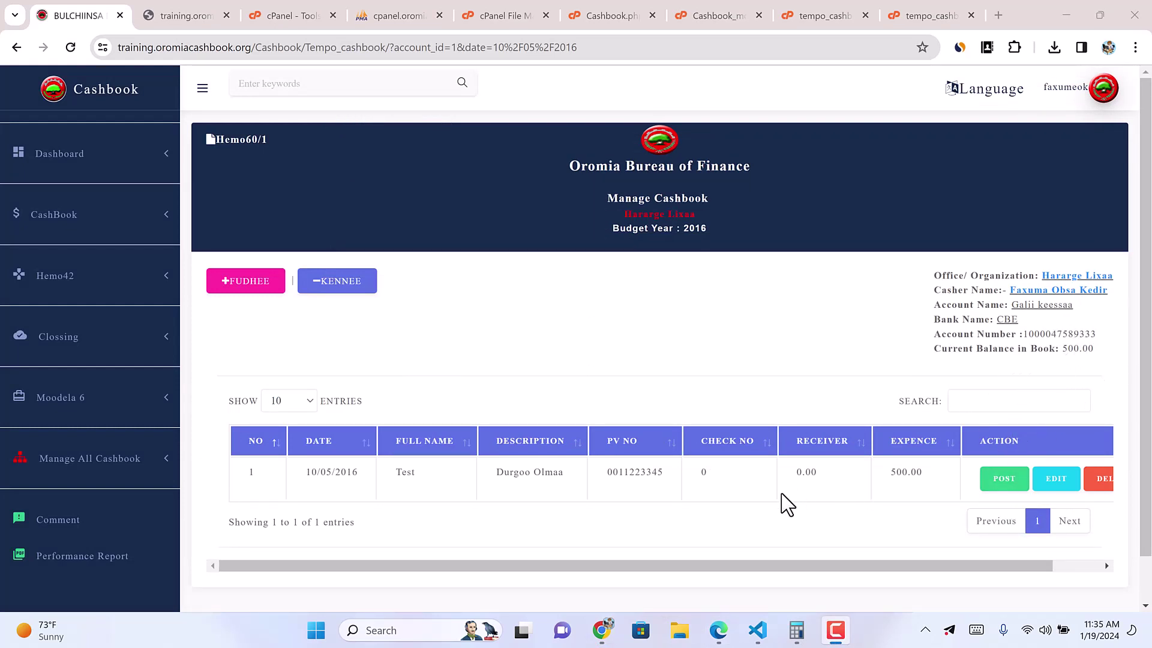
{"action": "left_click_drag", "start_coordinate": [707, 565], "coordinate": [859, 561]}
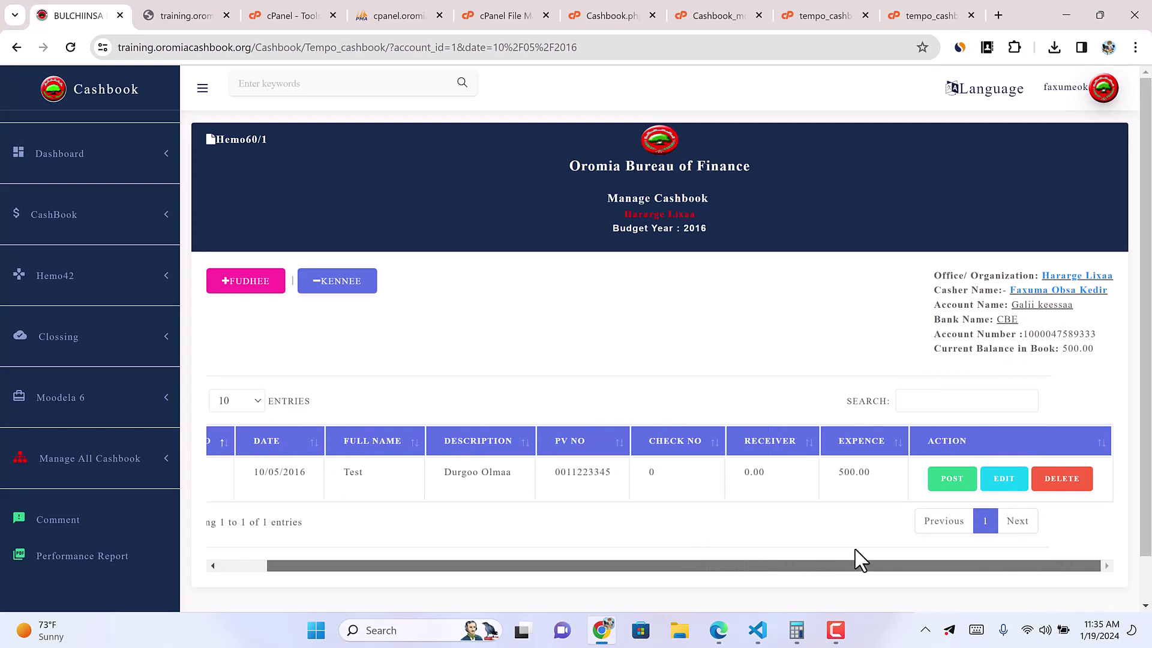
{"action": "left_click", "coordinate": [954, 480]}
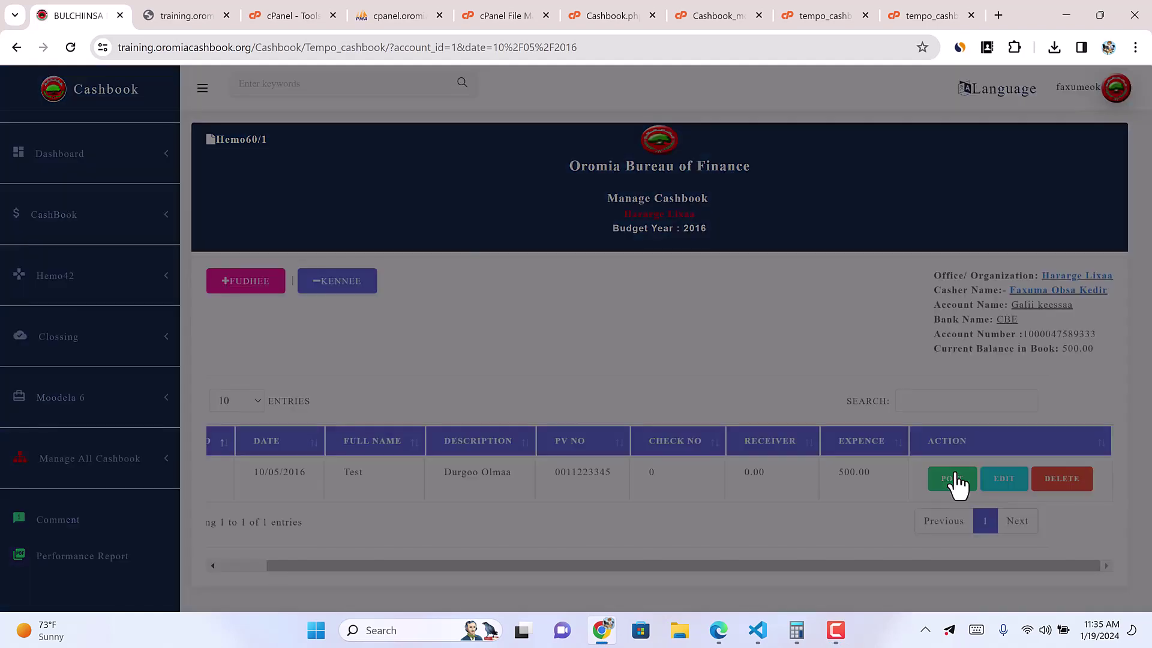
{"action": "scroll", "coordinate": [594, 420], "scroll_direction": "down", "scroll_amount": 3}
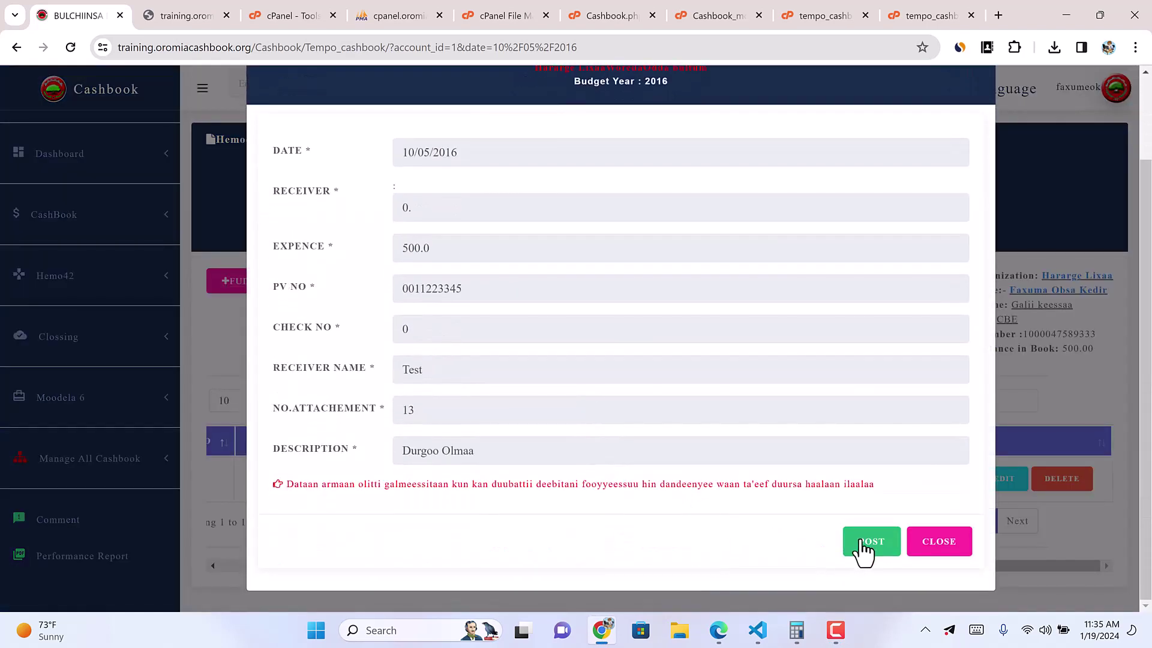
{"action": "left_click", "coordinate": [862, 542]}
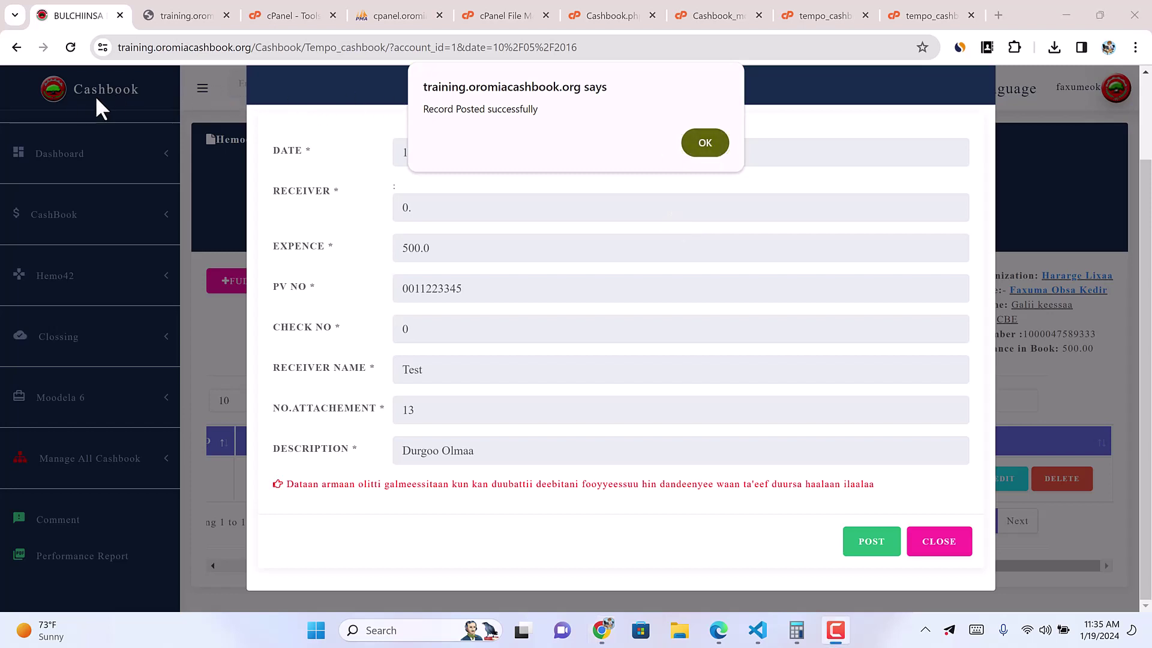
{"action": "left_click", "coordinate": [703, 150]}
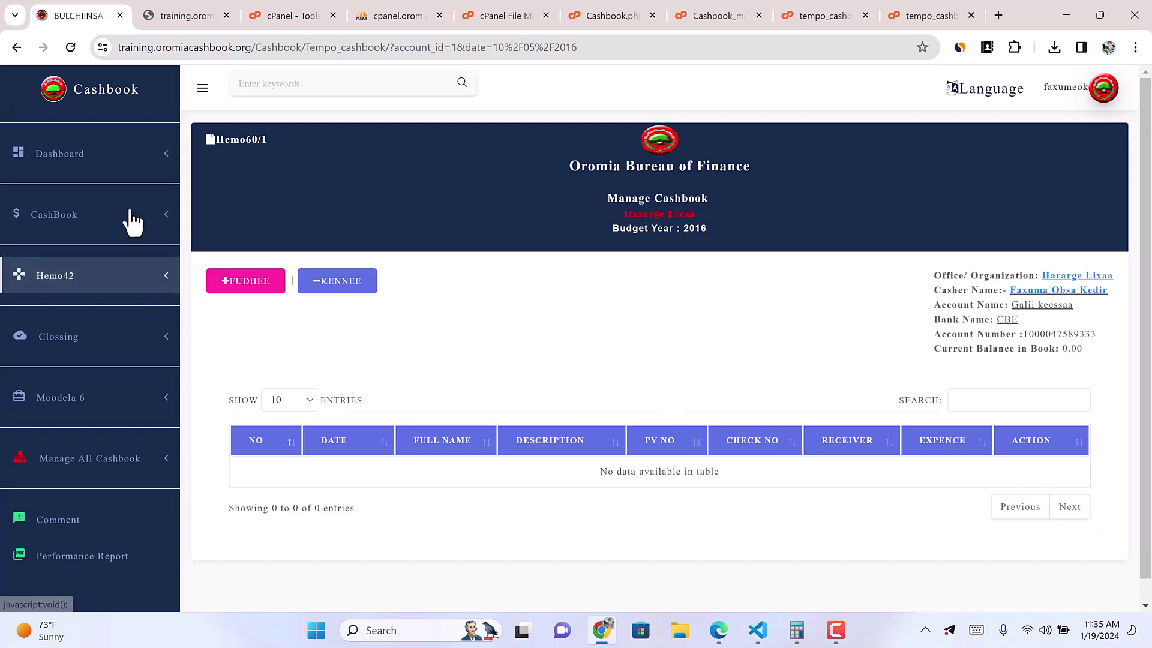
Step: Load the cashbook report for the Galii keessaa account on 10/05/2016
{"action": "left_click", "coordinate": [165, 217]}
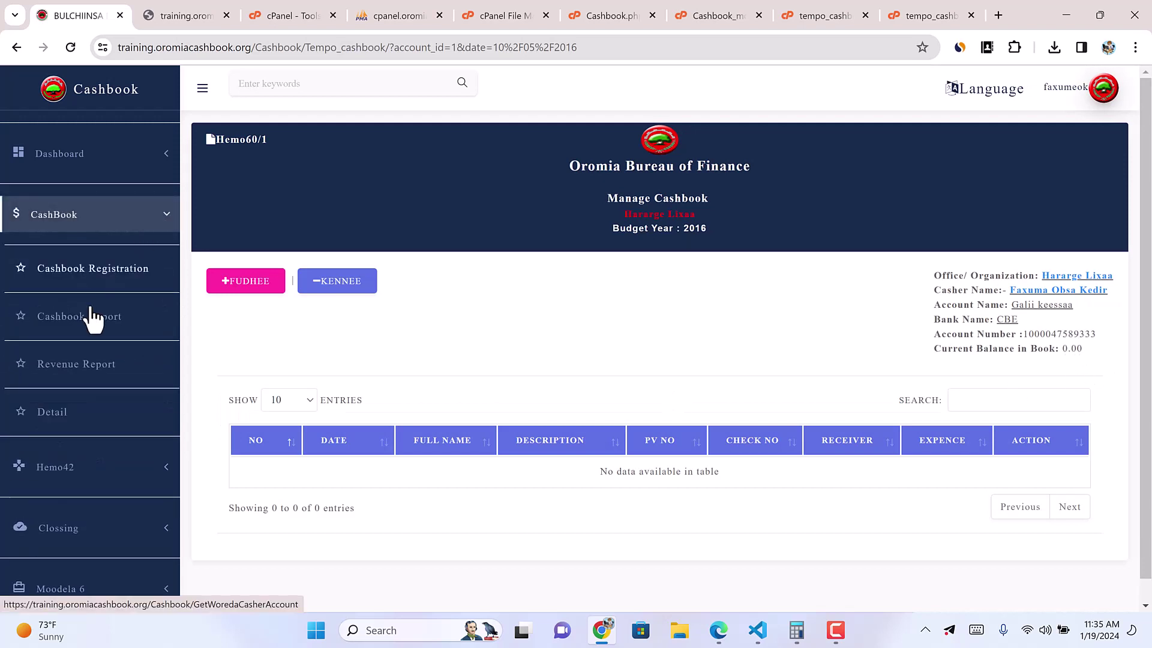
{"action": "left_click", "coordinate": [82, 327]}
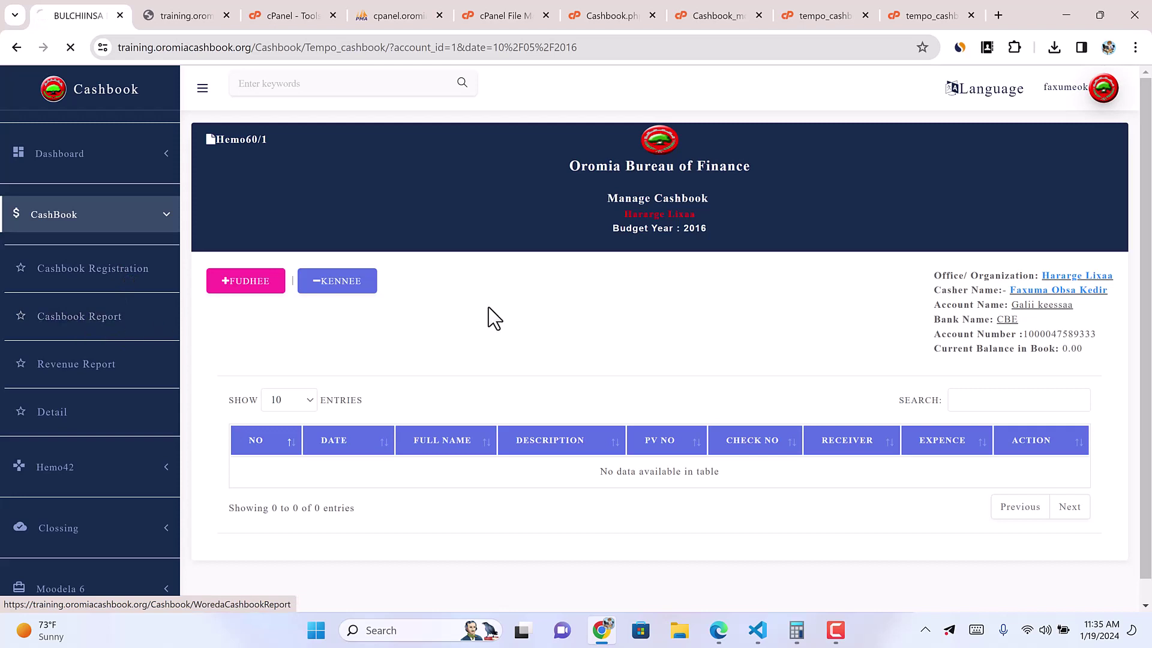
{"action": "left_click", "coordinate": [492, 238]}
{"action": "left_click", "coordinate": [468, 309]}
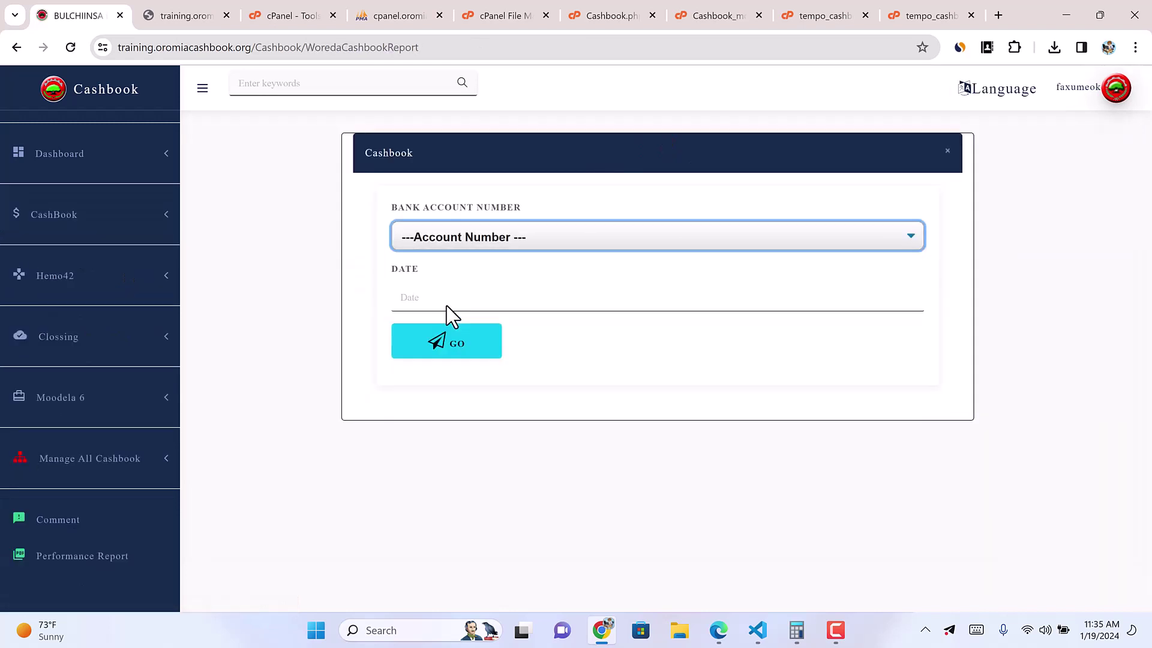
{"action": "left_click", "coordinate": [453, 298]}
{"action": "left_click", "coordinate": [507, 379]}
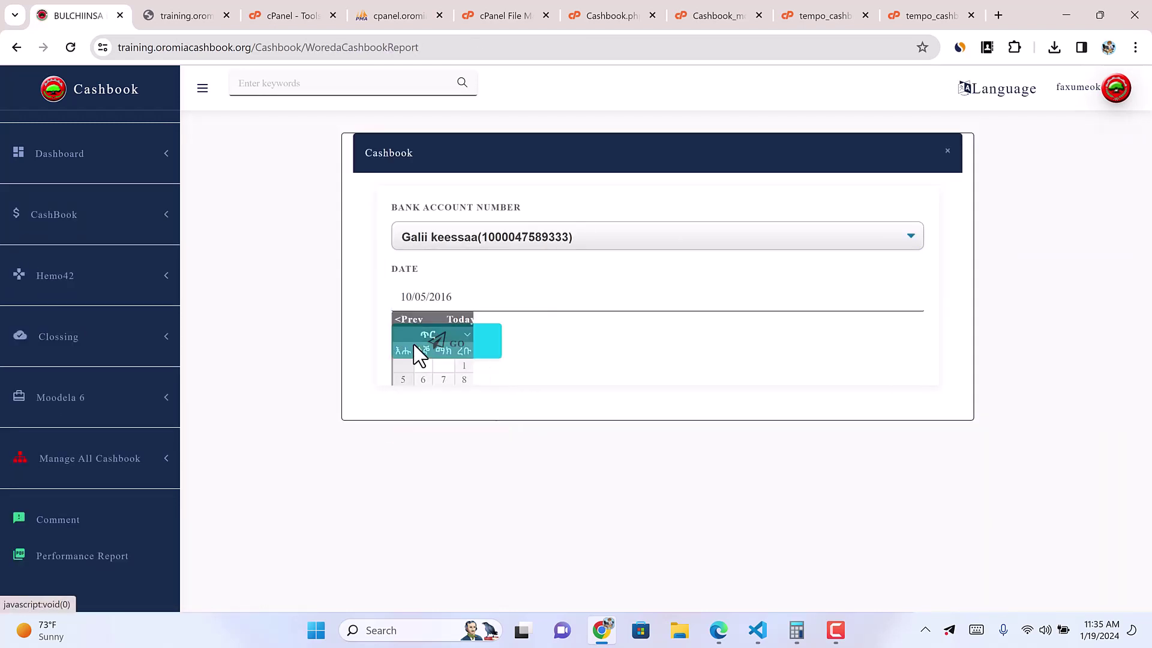
{"action": "left_click", "coordinate": [413, 352]}
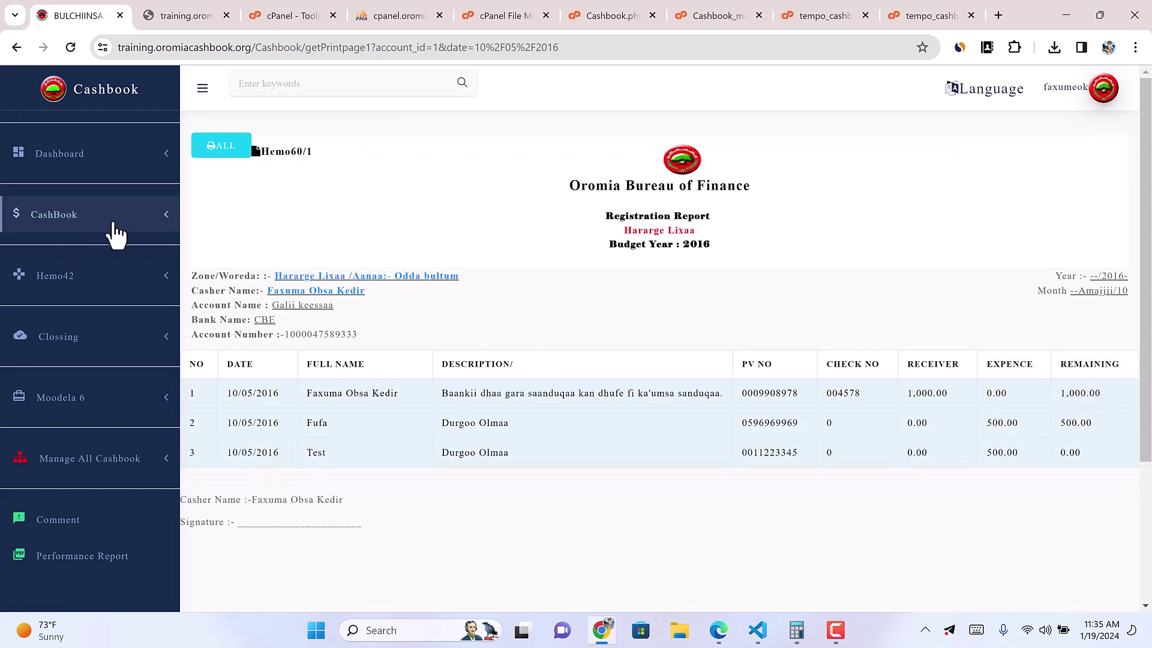
{"action": "left_click", "coordinate": [139, 357]}
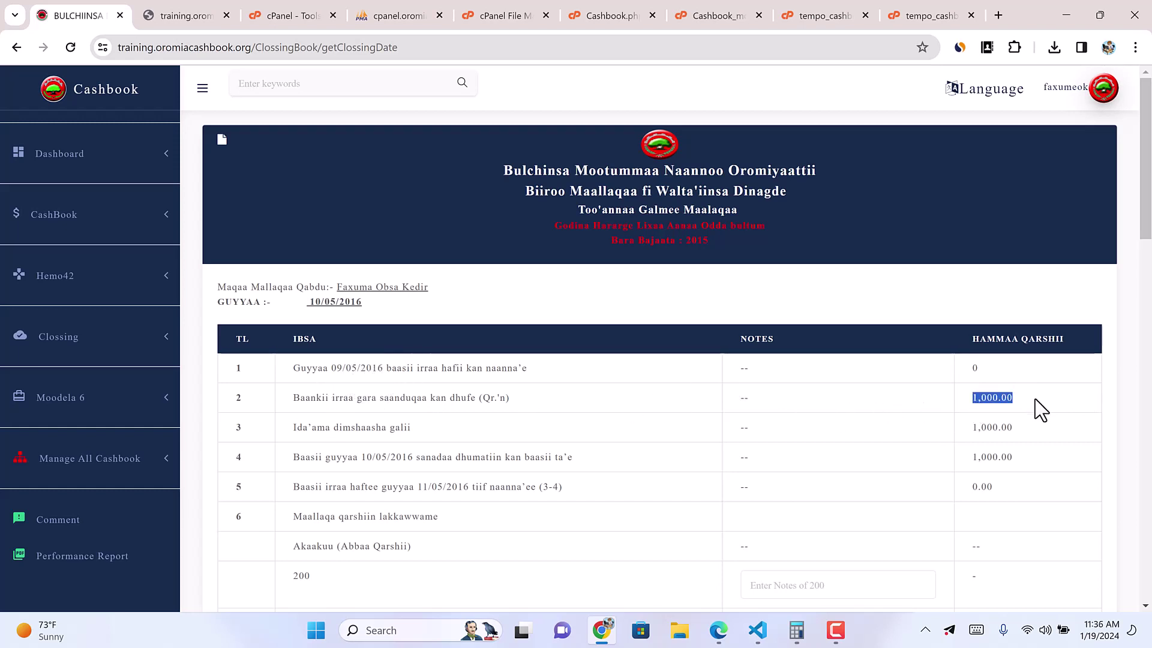
Step: Highlight the closing amounts: opening 0, 1,000.00 rows, and the Ida'ama MADALA total 0.00
{"action": "left_click", "coordinate": [967, 366]}
{"action": "left_click_drag", "start_coordinate": [967, 366], "coordinate": [990, 373]}
{"action": "left_click_drag", "start_coordinate": [973, 399], "coordinate": [1015, 398]}
{"action": "left_click_drag", "start_coordinate": [970, 427], "coordinate": [1001, 429]}
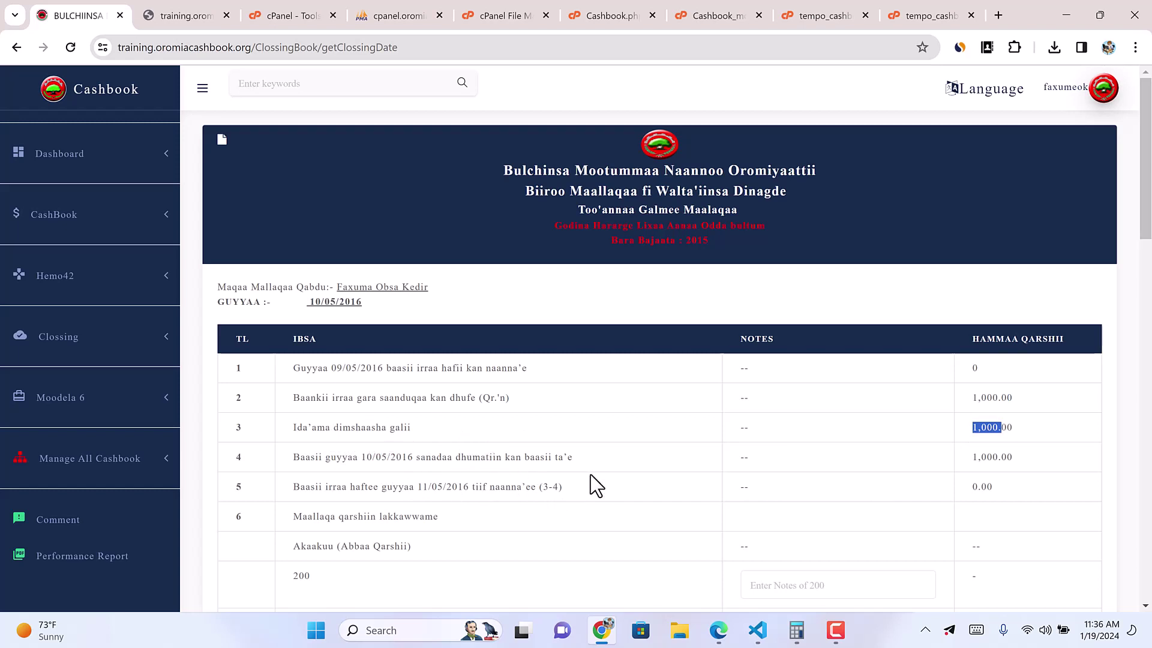
{"action": "left_click_drag", "start_coordinate": [971, 457], "coordinate": [1023, 459]}
{"action": "scroll", "coordinate": [1008, 499], "scroll_direction": "down", "scroll_amount": 15}
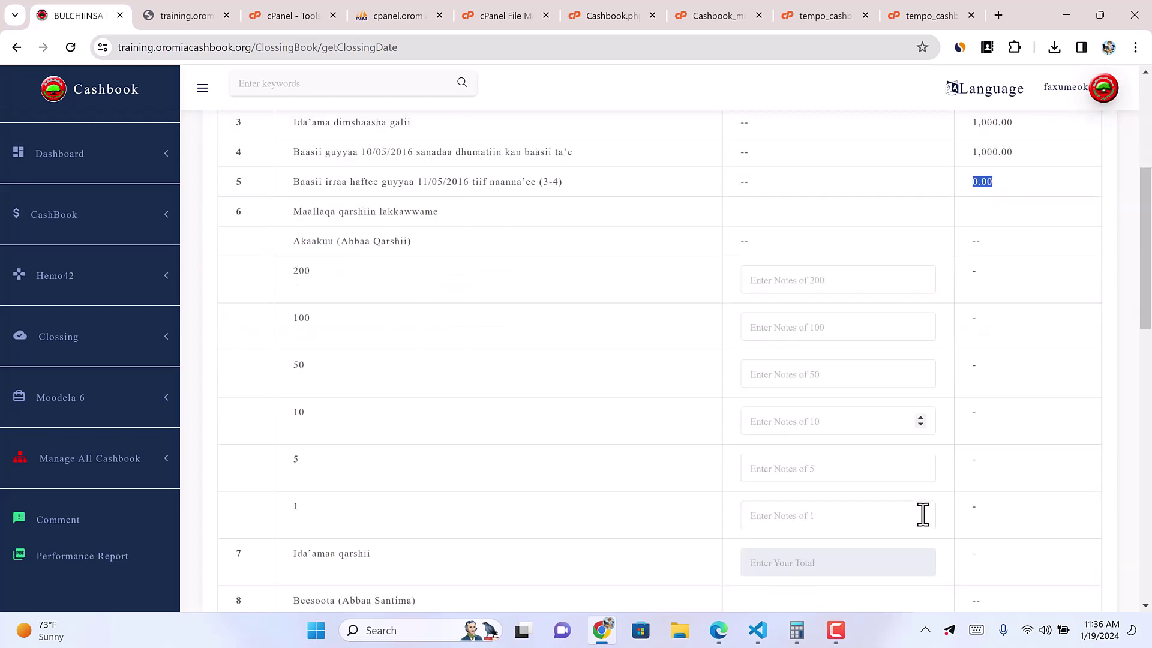
{"action": "scroll", "coordinate": [924, 540], "scroll_direction": "down", "scroll_amount": 2}
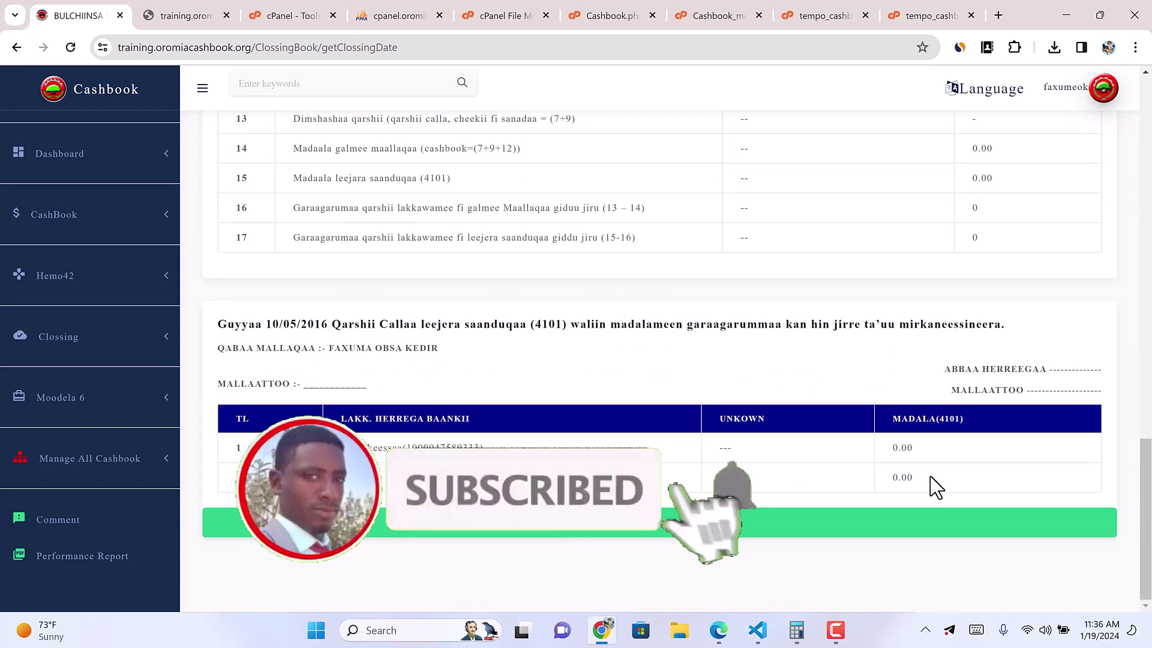
{"action": "left_click_drag", "start_coordinate": [895, 478], "coordinate": [962, 488]}
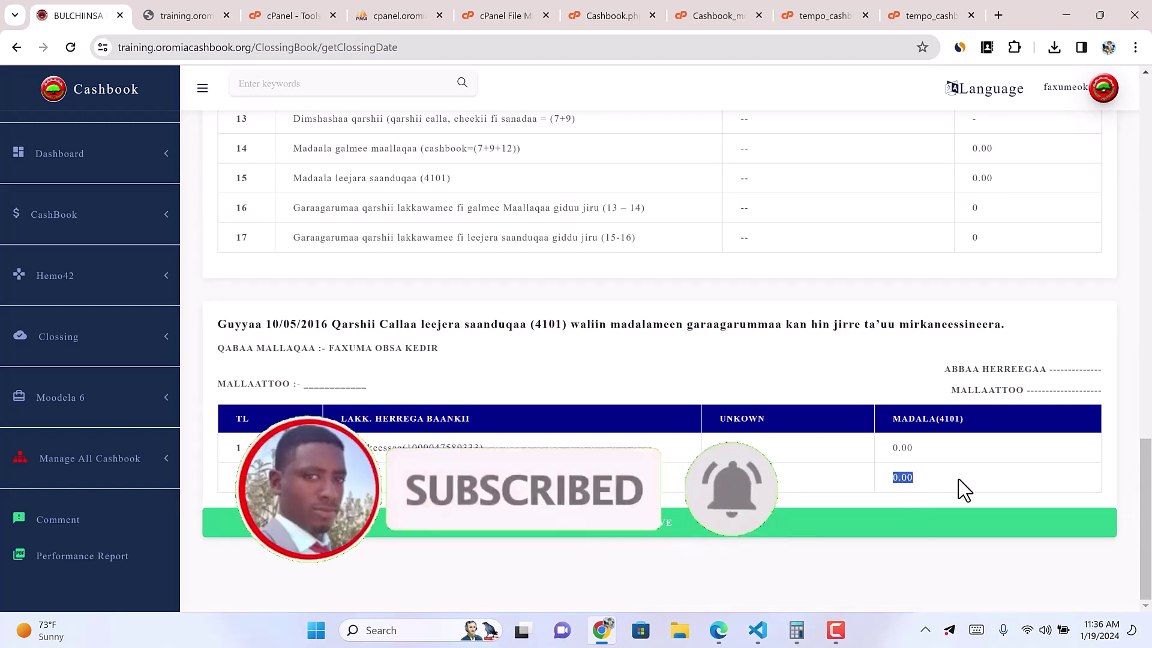
Step: Load the Galii keessaa cashbook registration for 10/05/2016
{"action": "left_click", "coordinate": [142, 226]}
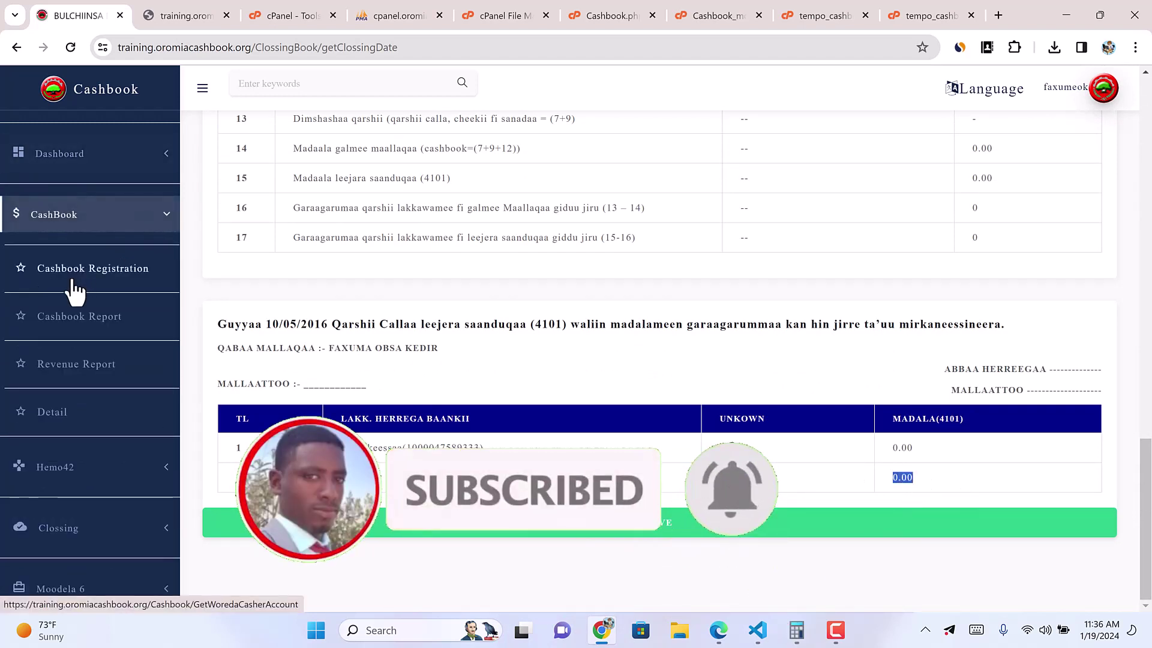
{"action": "left_click", "coordinate": [114, 273]}
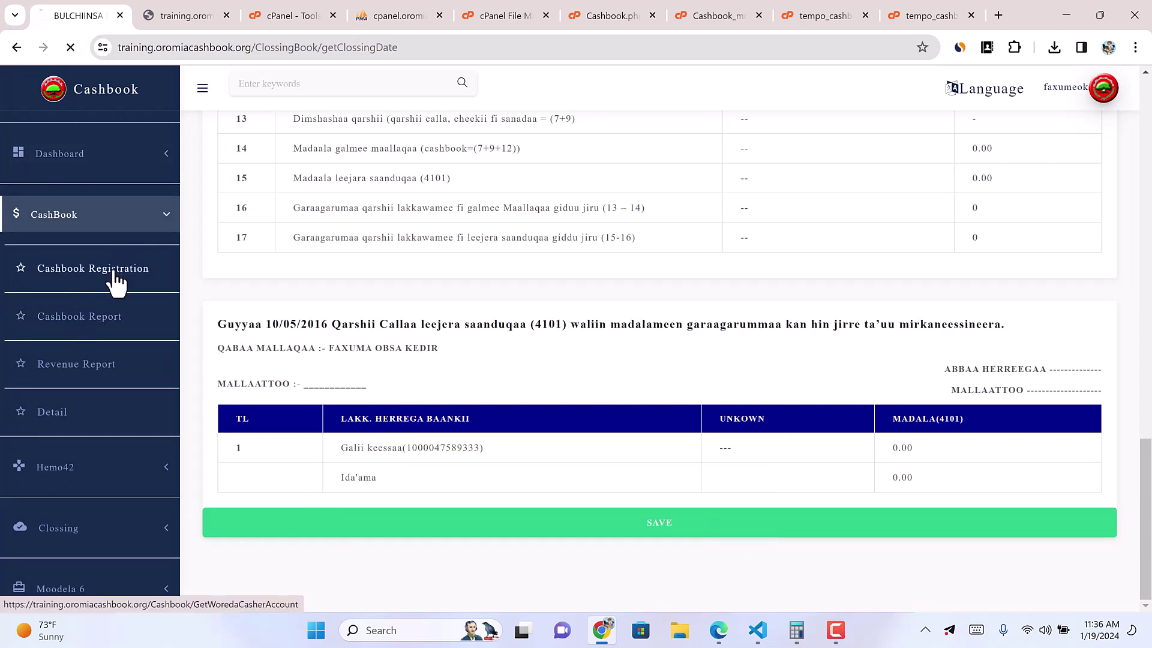
{"action": "left_click", "coordinate": [459, 236]}
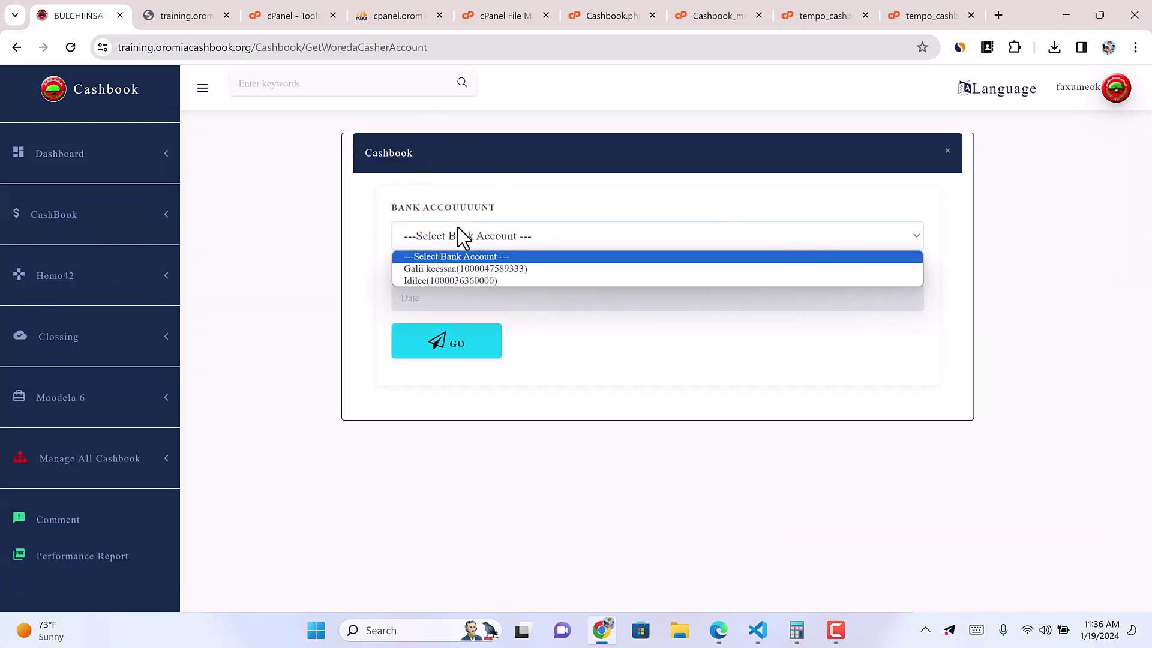
{"action": "left_click", "coordinate": [451, 273]}
{"action": "left_click", "coordinate": [451, 300]}
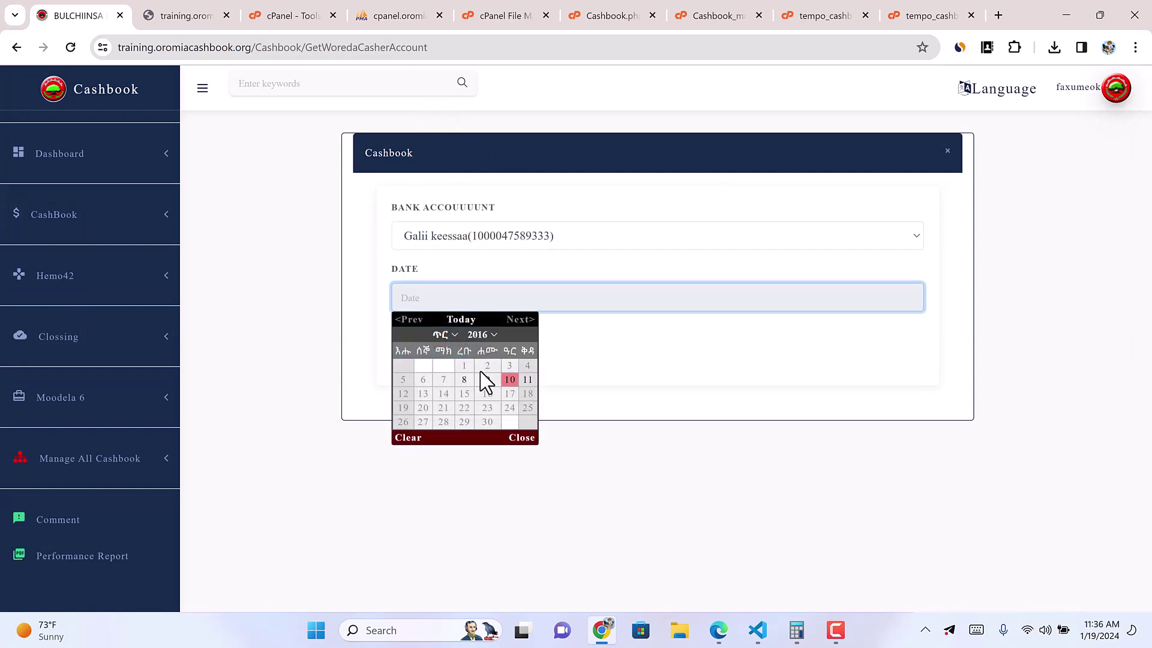
{"action": "left_click", "coordinate": [509, 380]}
{"action": "left_click", "coordinate": [430, 340]}
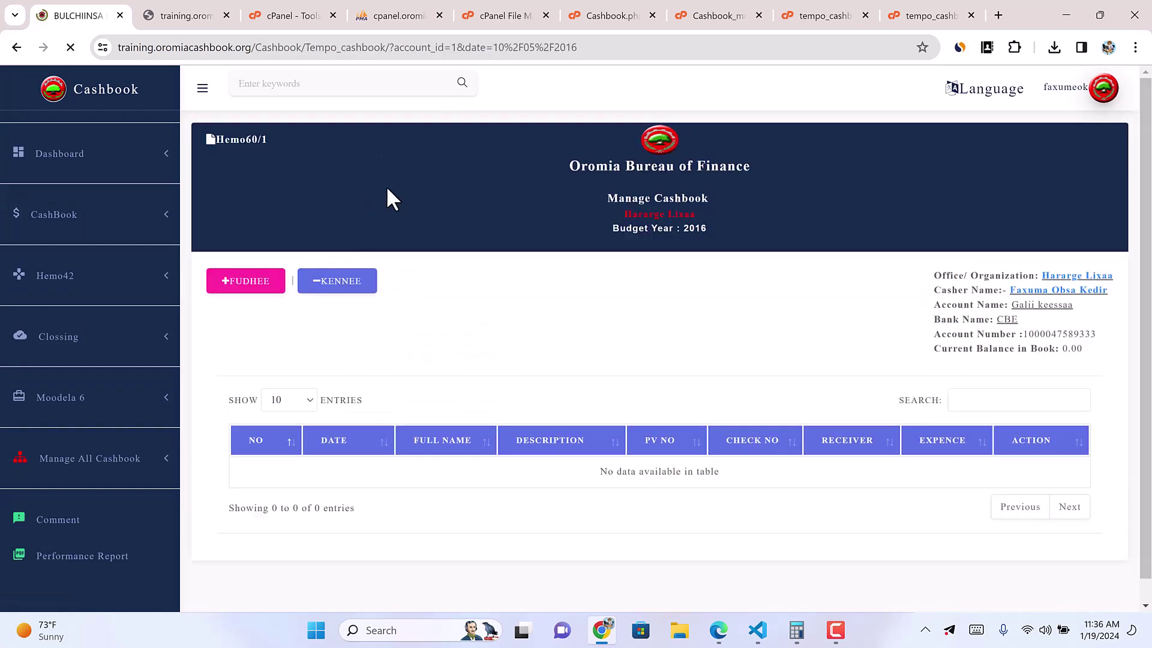
Step: Start a payment entry of 10 with PV number 01235645
{"action": "left_click", "coordinate": [269, 290]}
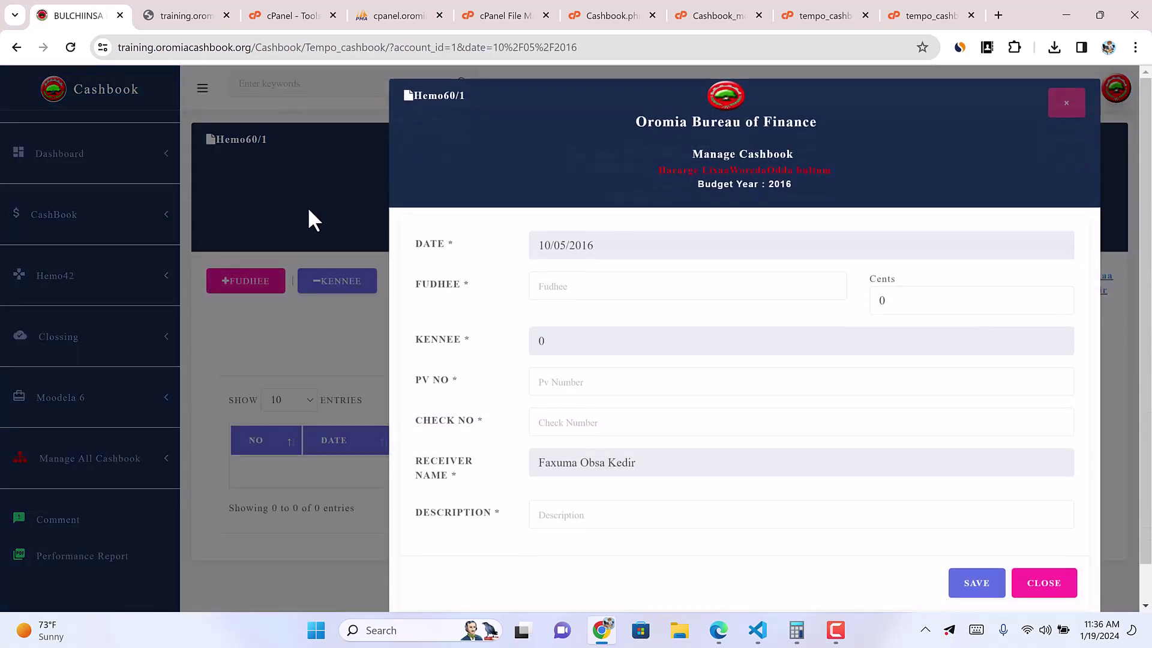
{"action": "left_click", "coordinate": [309, 210]}
{"action": "left_click", "coordinate": [334, 282]}
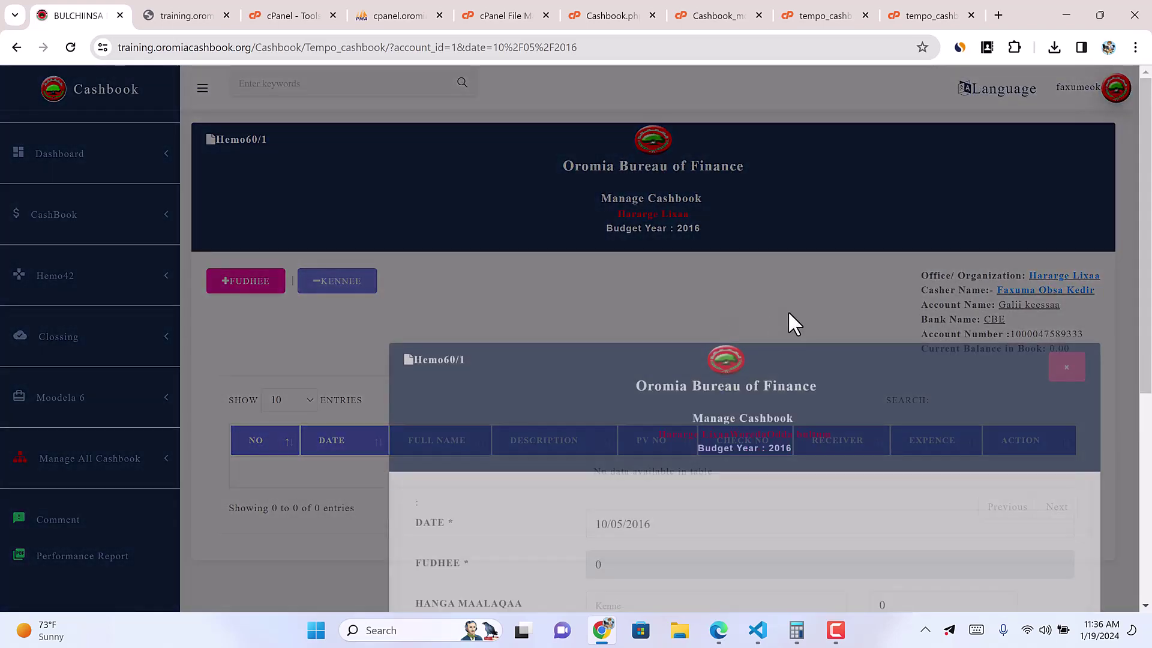
{"action": "left_click", "coordinate": [630, 341]}
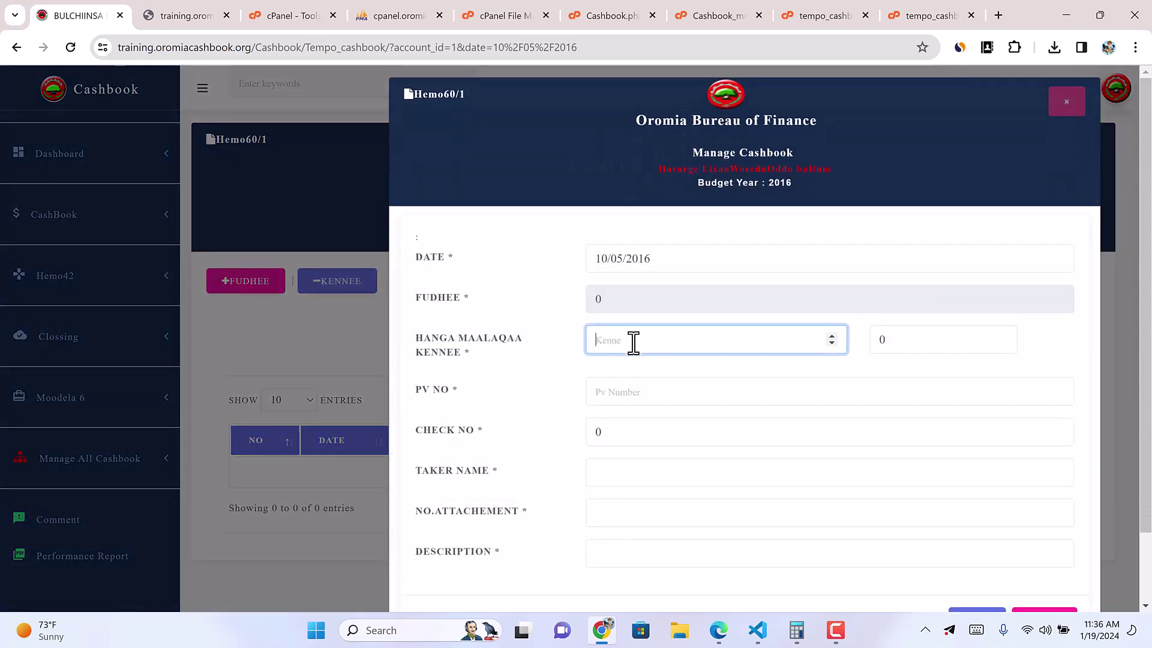
{"action": "type", "text": "1000"}
{"action": "key", "text": "BackSpace"}
{"action": "key", "text": "BackSpace"}
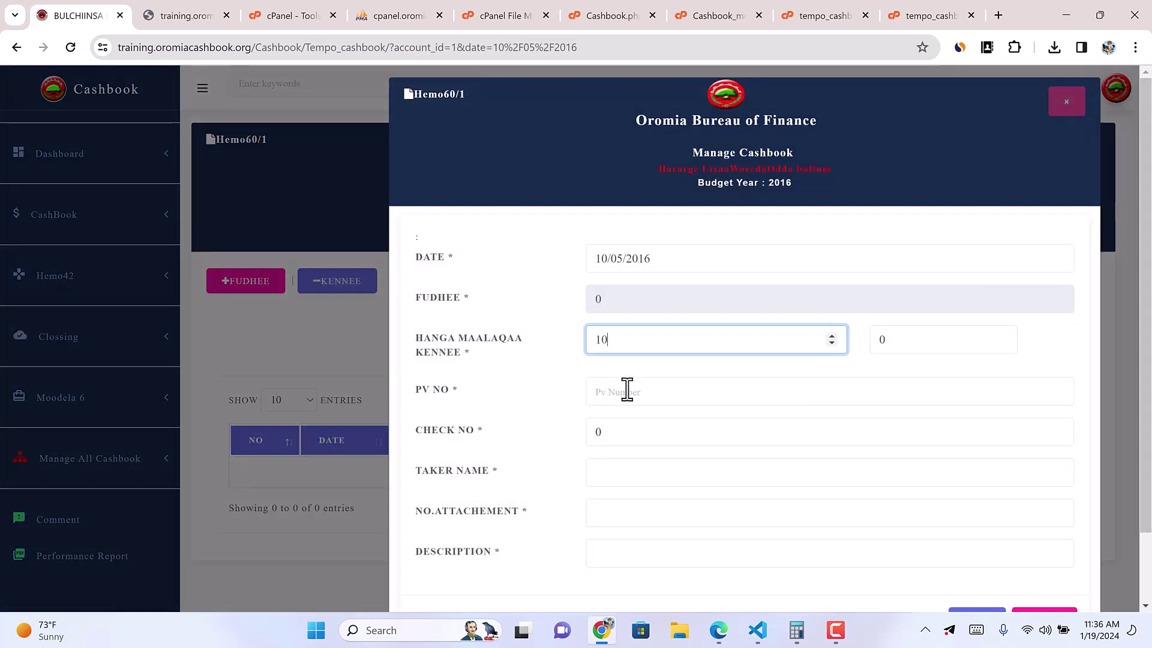
{"action": "left_click", "coordinate": [618, 394]}
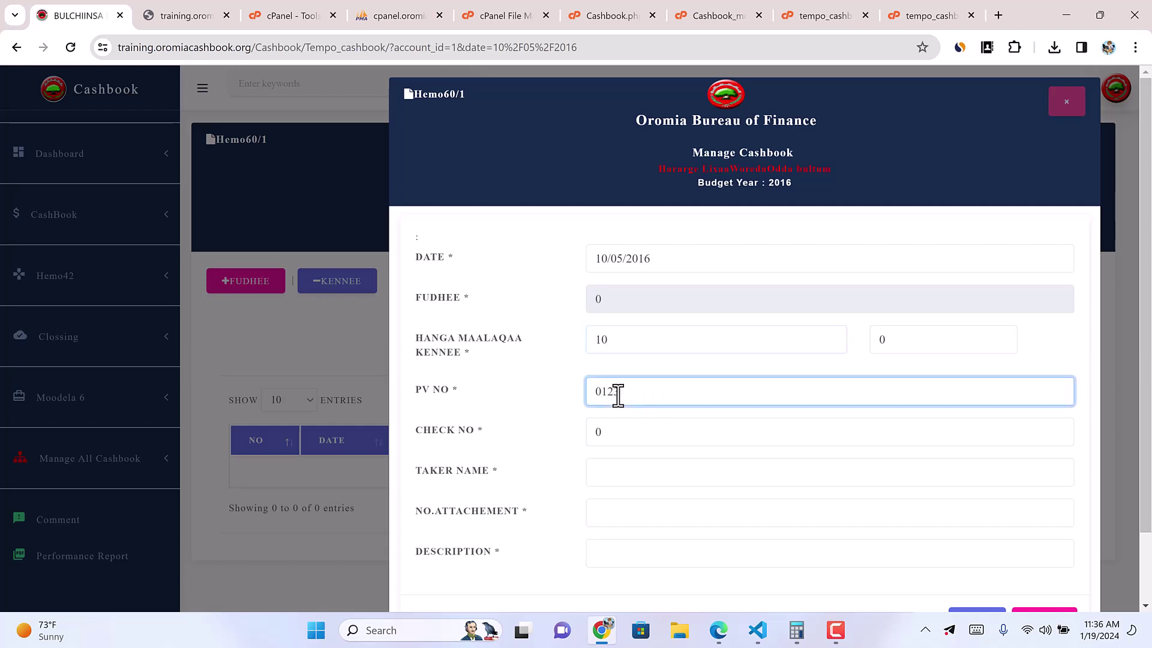
{"action": "type", "text": "01235645"}
Step: Enter the taker's name, 1 attachment, and the Durgoo Olmaa description
{"action": "left_click", "coordinate": [607, 473]}
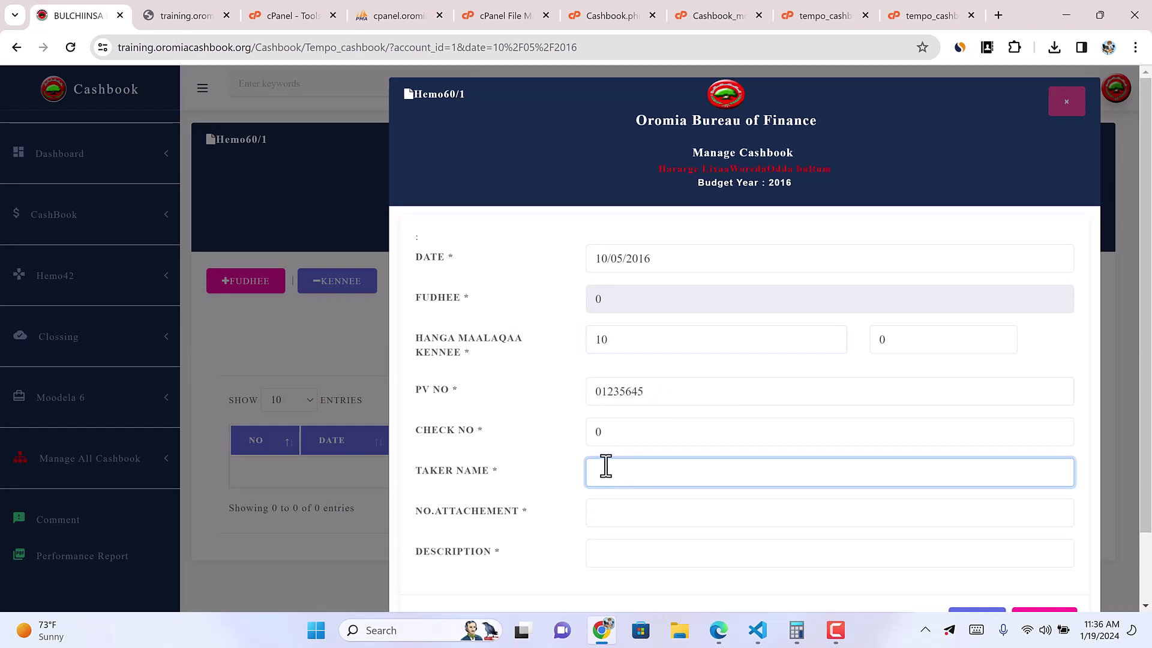
{"action": "type", "text": "4564"}
{"action": "left_click_drag", "start_coordinate": [625, 466], "coordinate": [562, 494]}
{"action": "type", "text": "f"}
{"action": "key", "text": "BackSpace"}
{"action": "type", "text": "bona"}
{"action": "left_click", "coordinate": [607, 514]}
{"action": "type", "text": "1"}
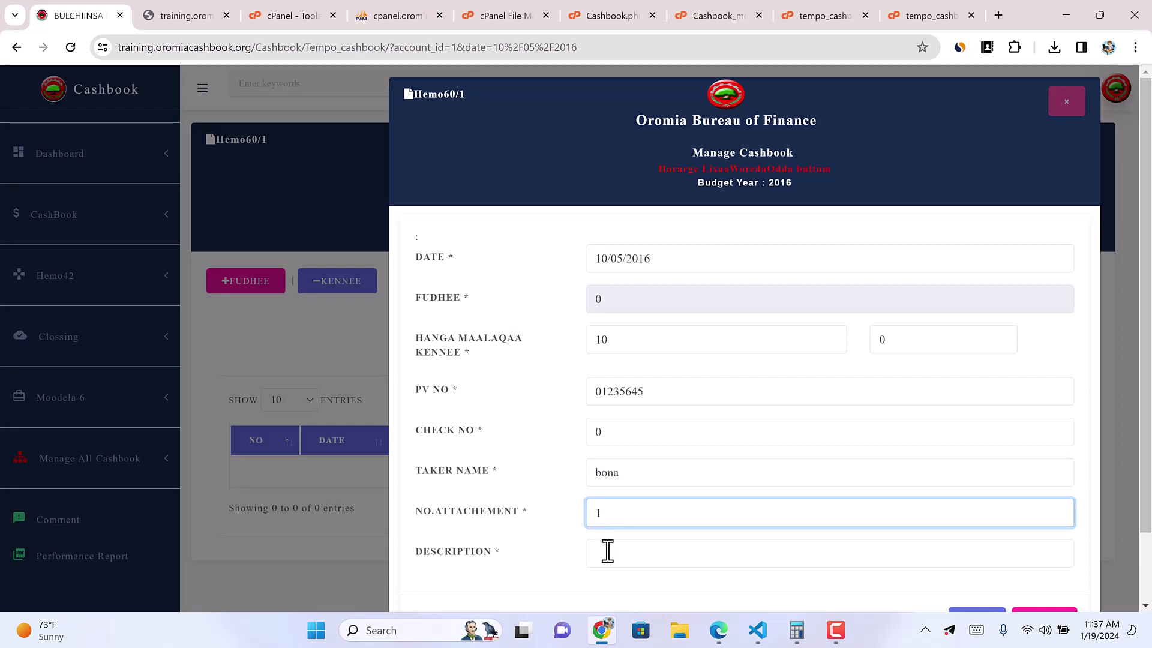
{"action": "left_click", "coordinate": [607, 551]}
{"action": "left_click", "coordinate": [694, 394]}
Step: Try saving the payment, dismiss the insufficient-balance warnings, and close the form
{"action": "scroll", "coordinate": [930, 509], "scroll_direction": "down", "scroll_amount": 2}
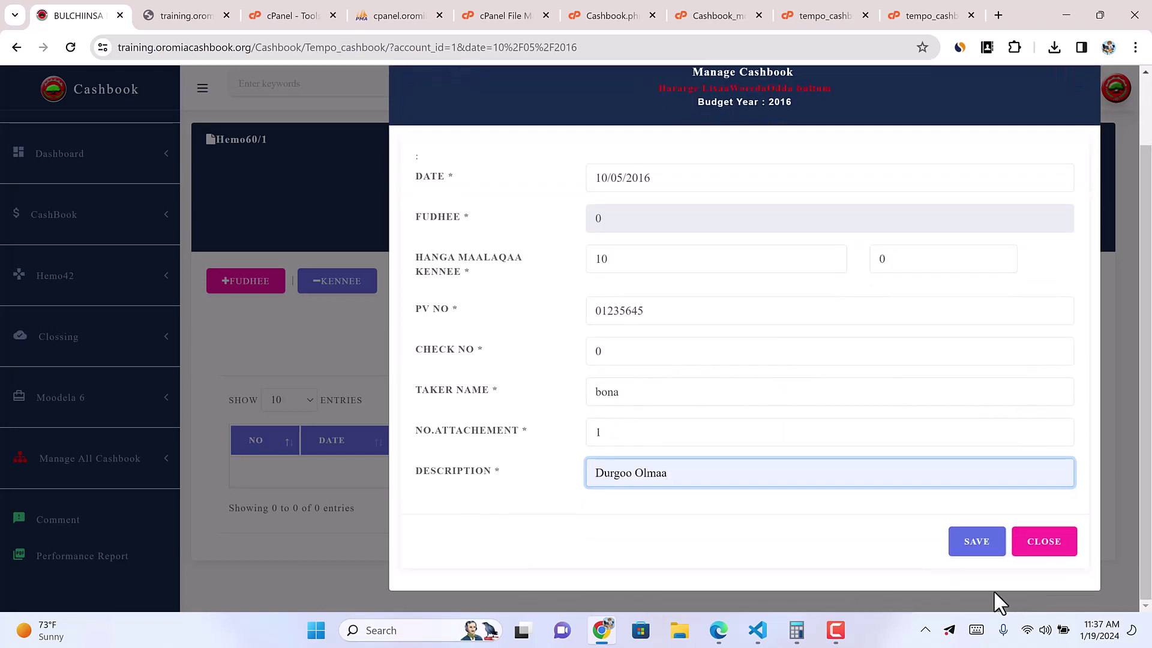
{"action": "left_click", "coordinate": [977, 543]}
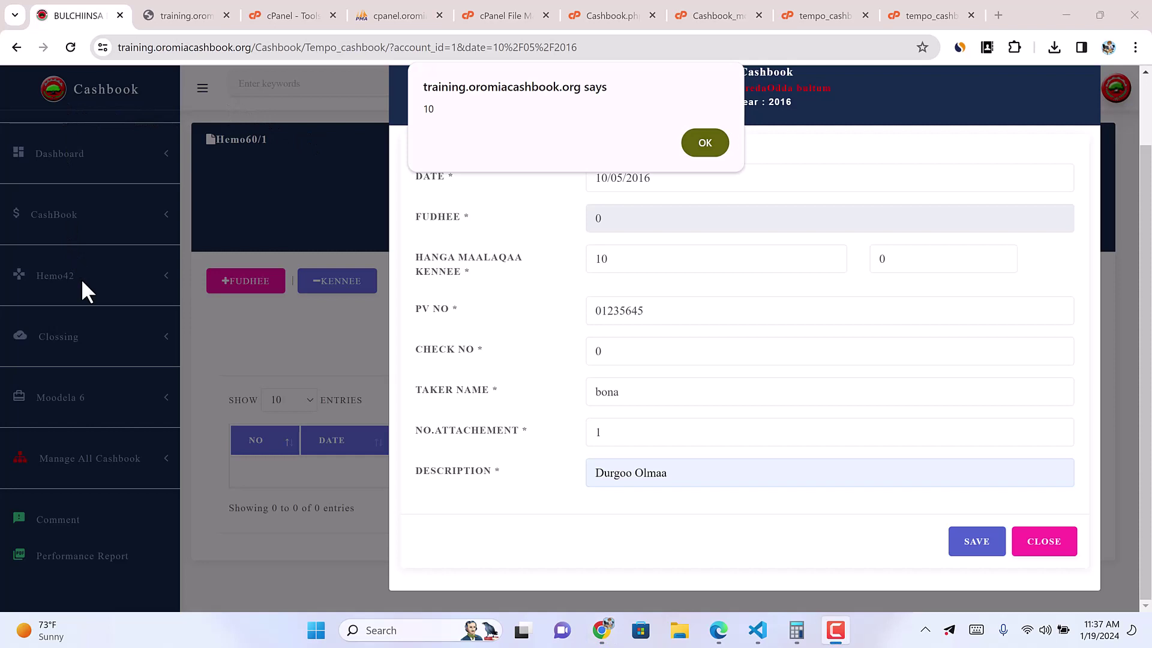
{"action": "left_click", "coordinate": [711, 150]}
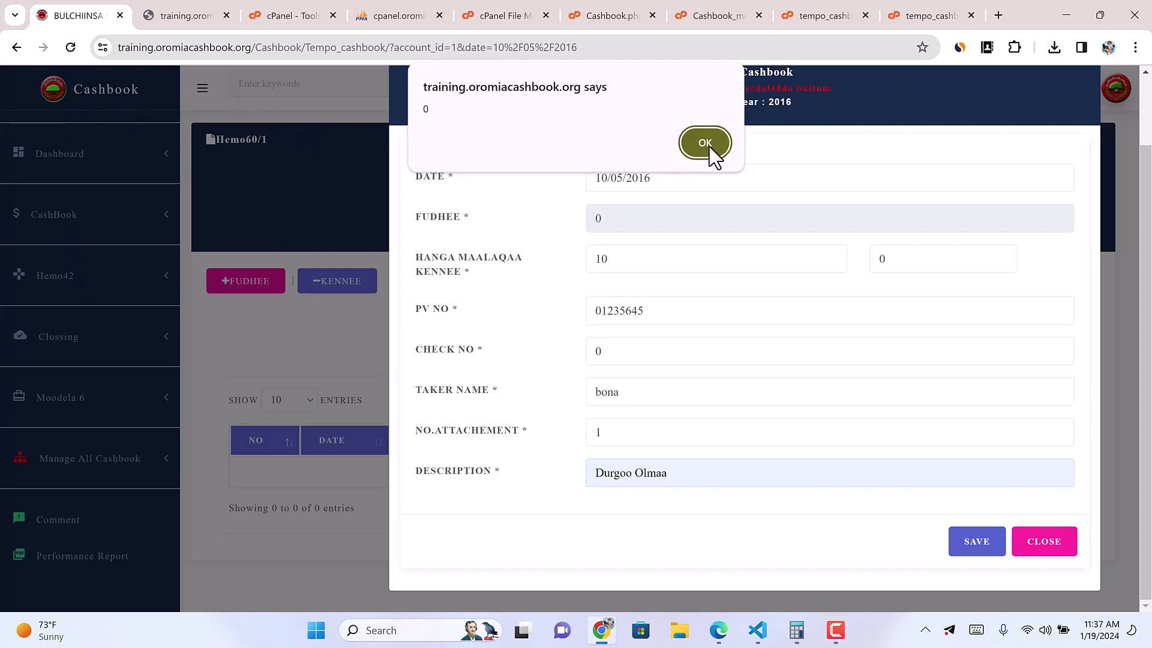
{"action": "left_click", "coordinate": [708, 147]}
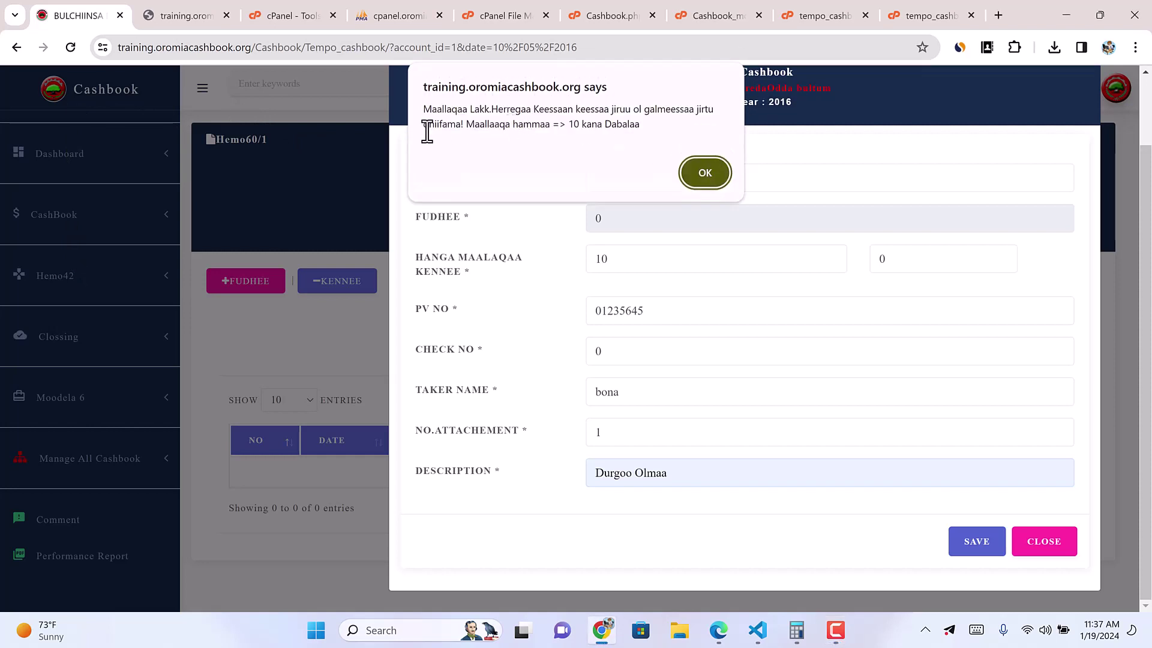
{"action": "left_click", "coordinate": [705, 172]}
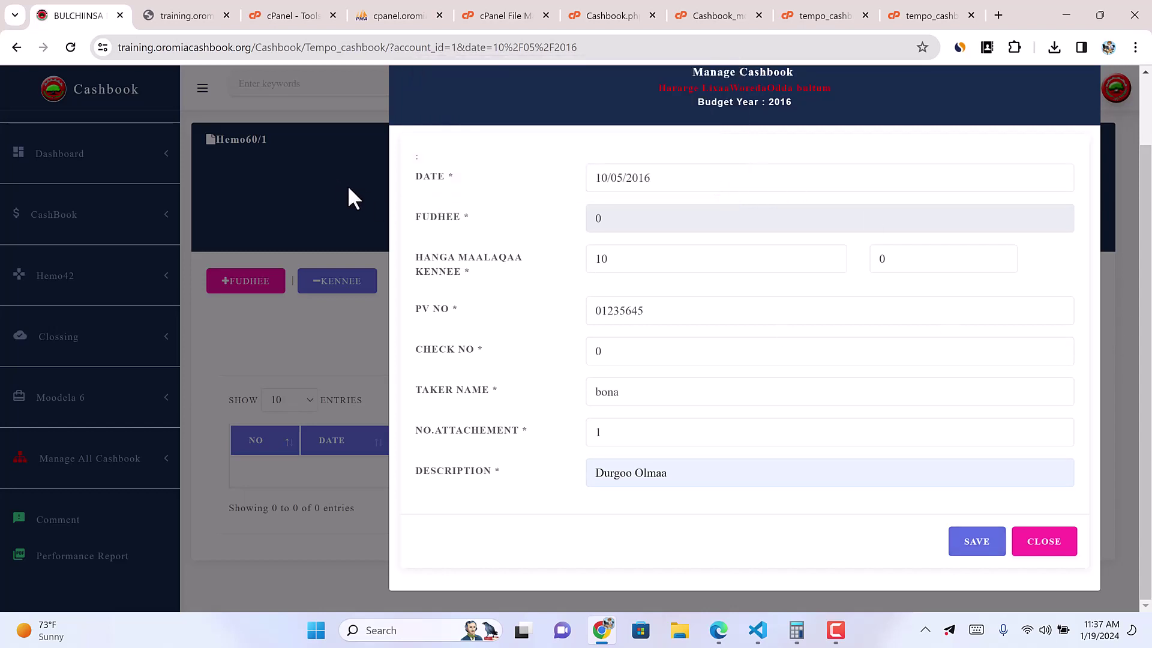
{"action": "left_click", "coordinate": [348, 186]}
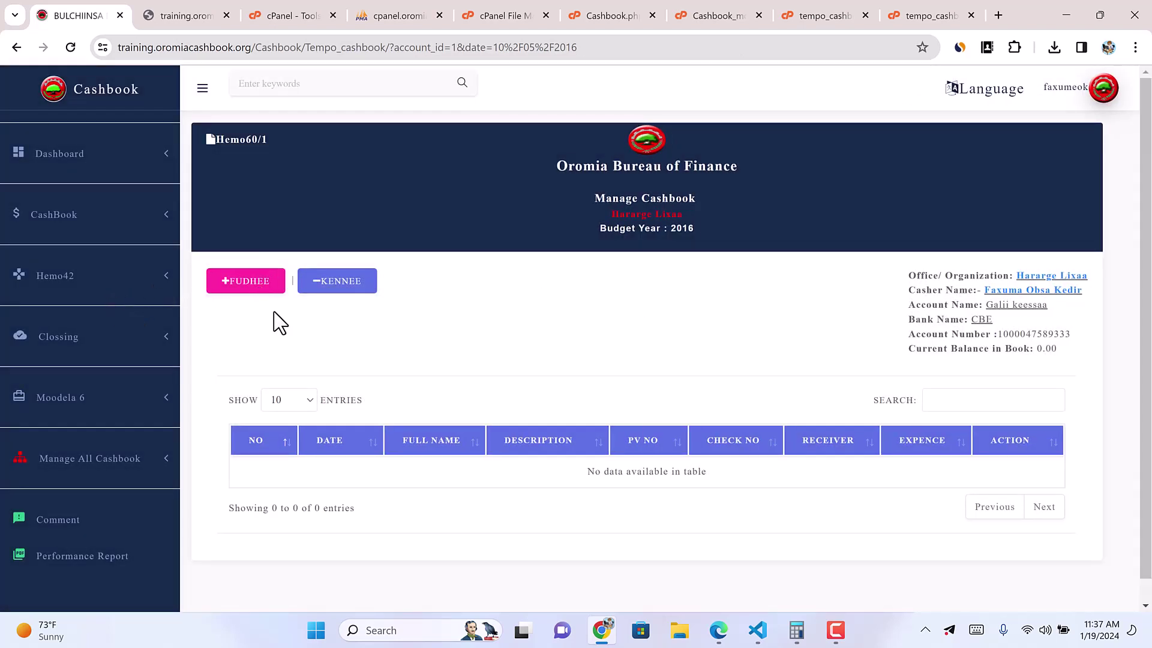
Step: Save a new 500 receipt using the saved bank-transfer description
{"action": "left_click", "coordinate": [256, 282]}
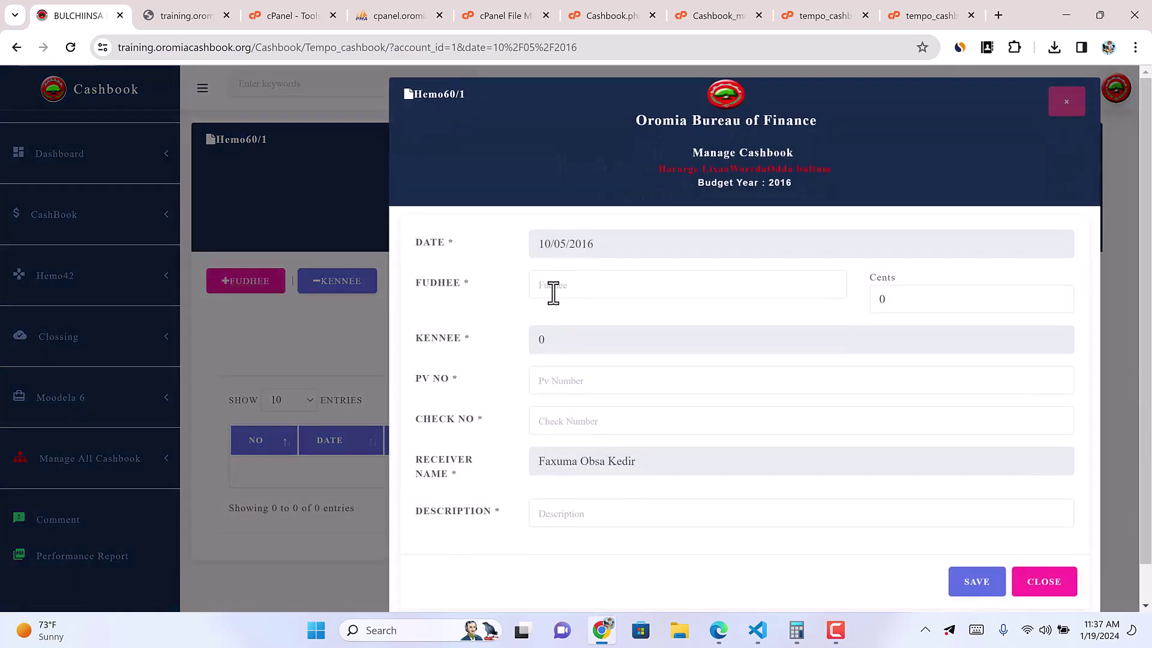
{"action": "left_click", "coordinate": [550, 286]}
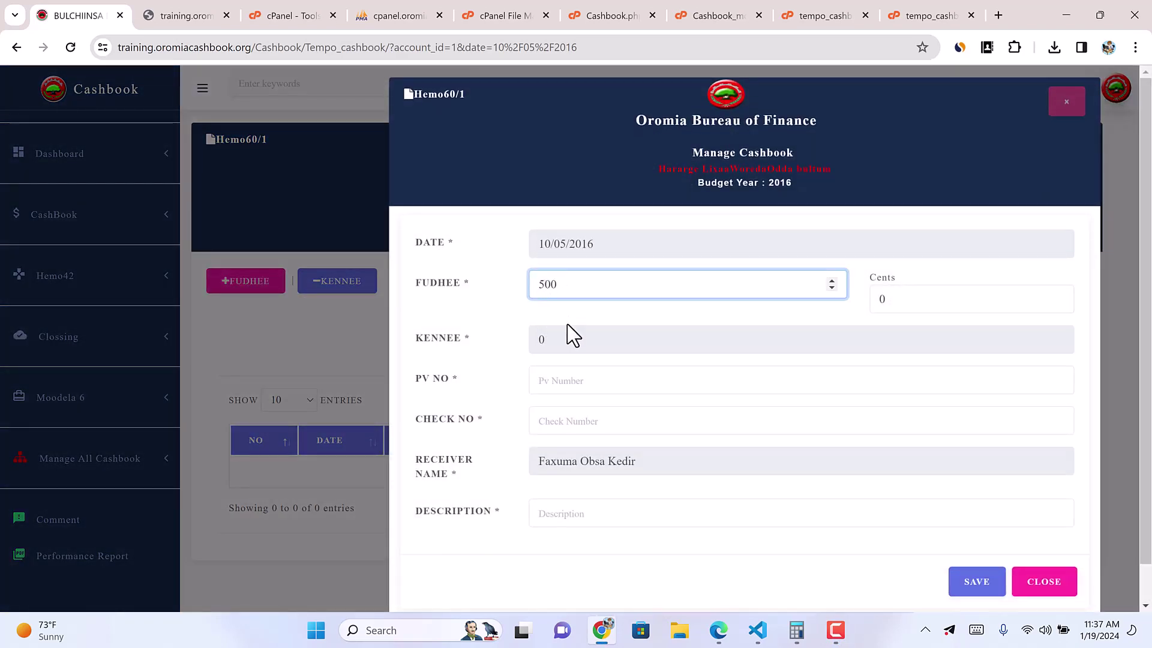
{"action": "left_click", "coordinate": [560, 396]}
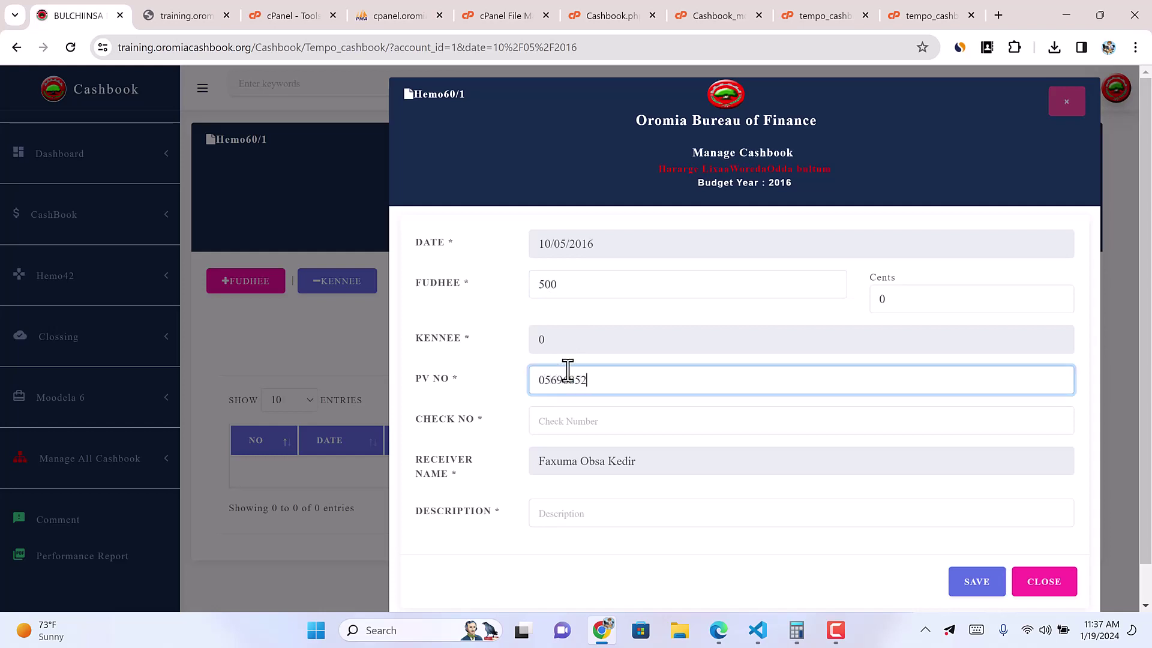
{"action": "left_click", "coordinate": [570, 422]}
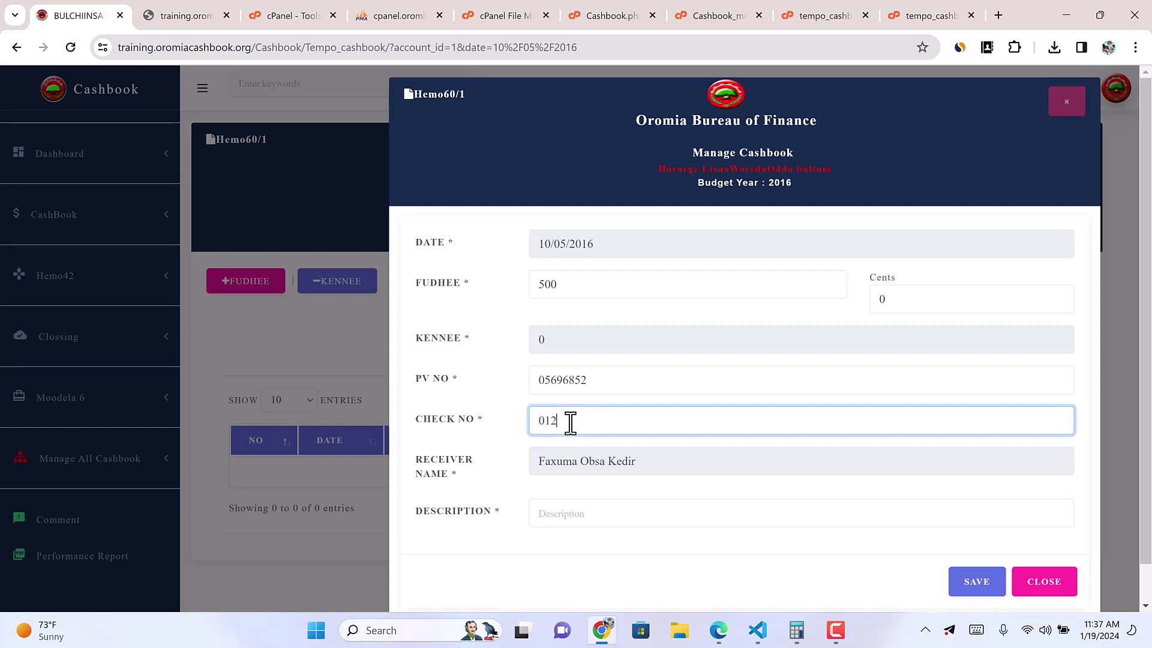
{"action": "left_click", "coordinate": [574, 511]}
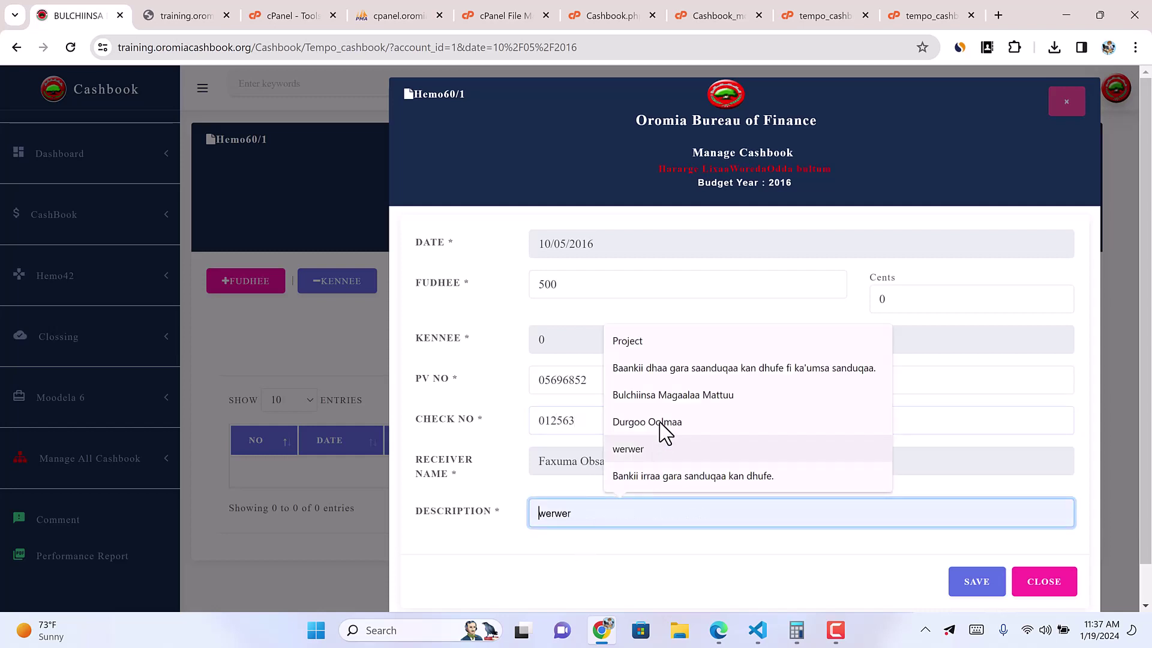
{"action": "left_click", "coordinate": [684, 378]}
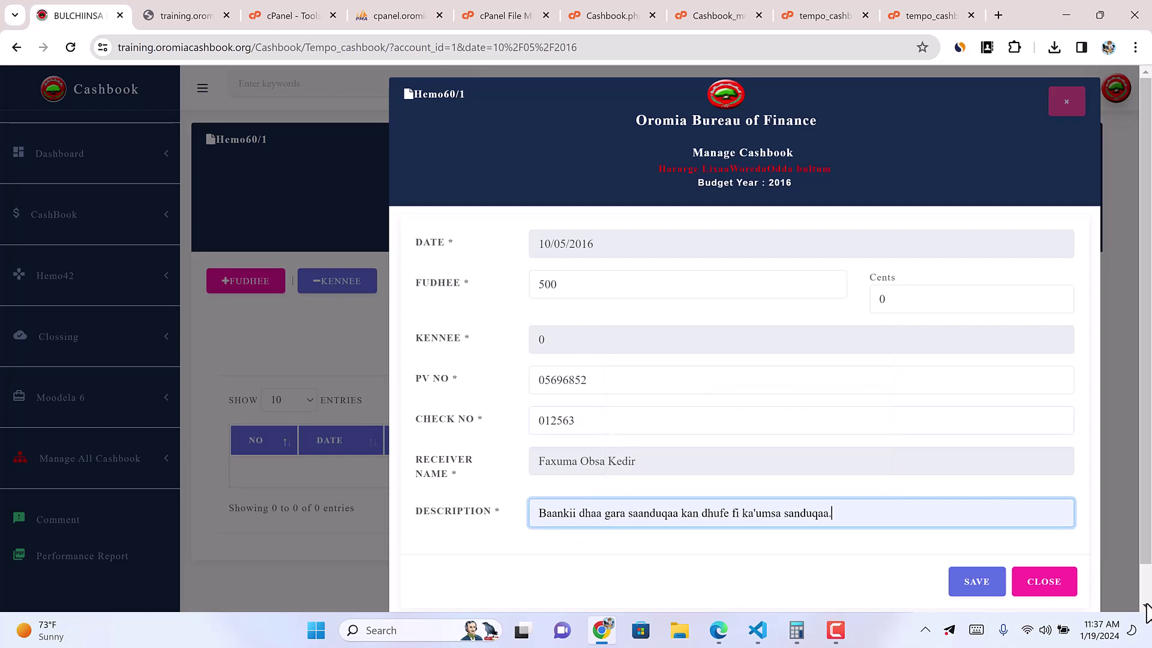
{"action": "left_click", "coordinate": [978, 577]}
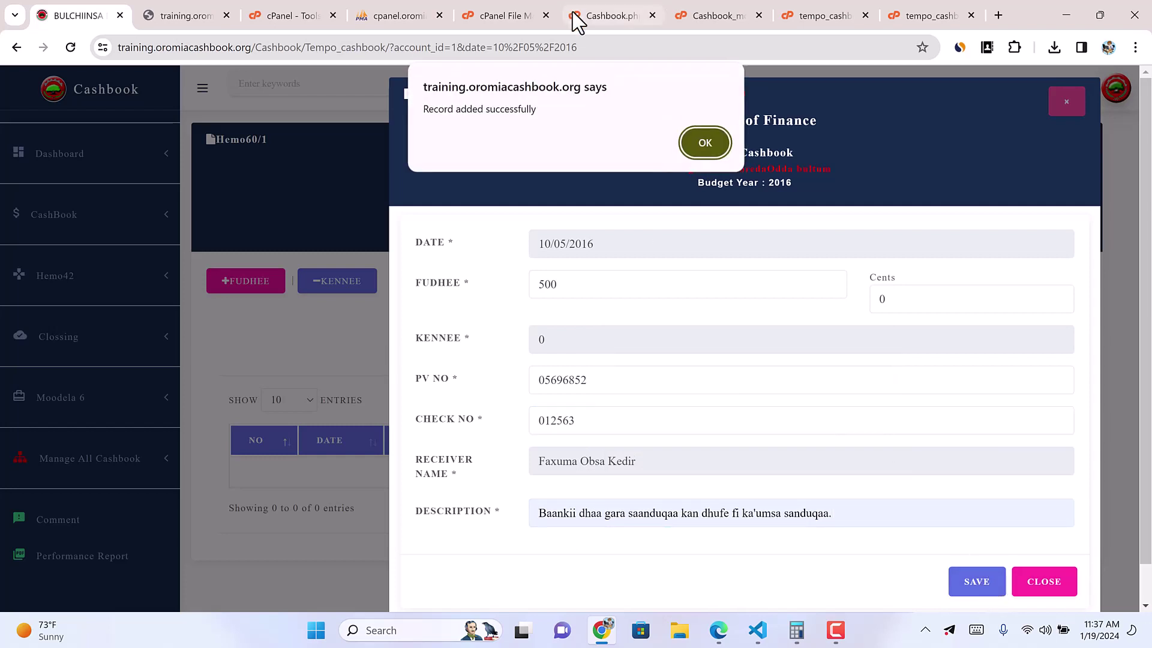
{"action": "left_click", "coordinate": [700, 144]}
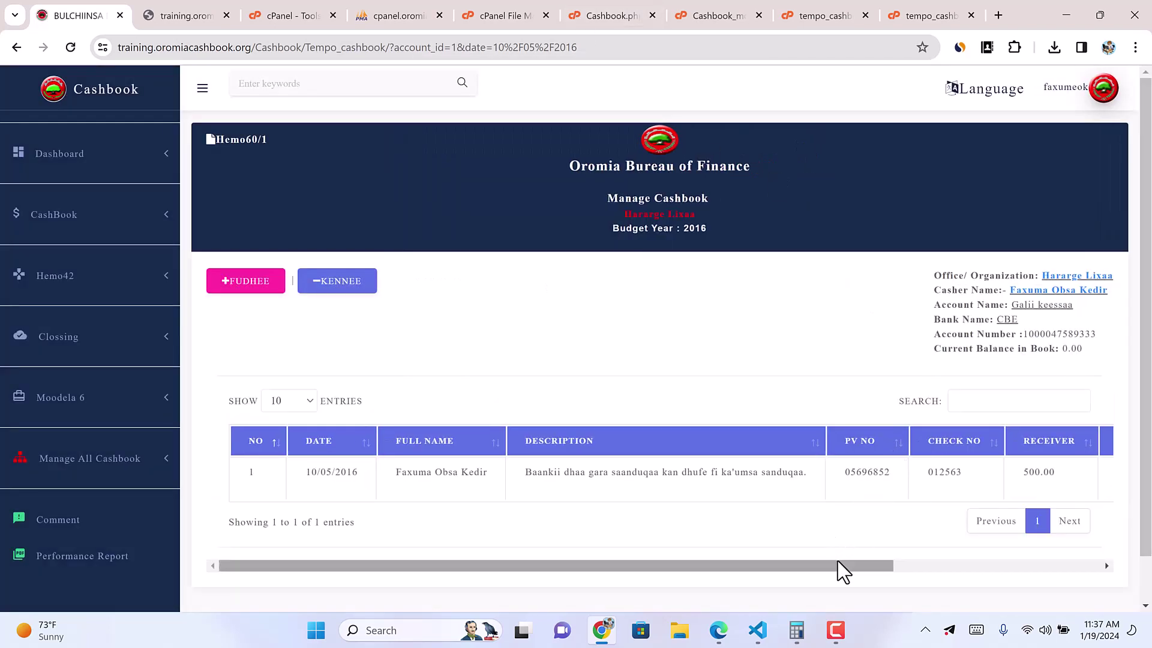
Step: Post the new 500 receipt to the cashbook and acknowledge the confirmation
{"action": "left_click_drag", "start_coordinate": [837, 565], "coordinate": [1092, 564]}
{"action": "left_click", "coordinate": [948, 480]}
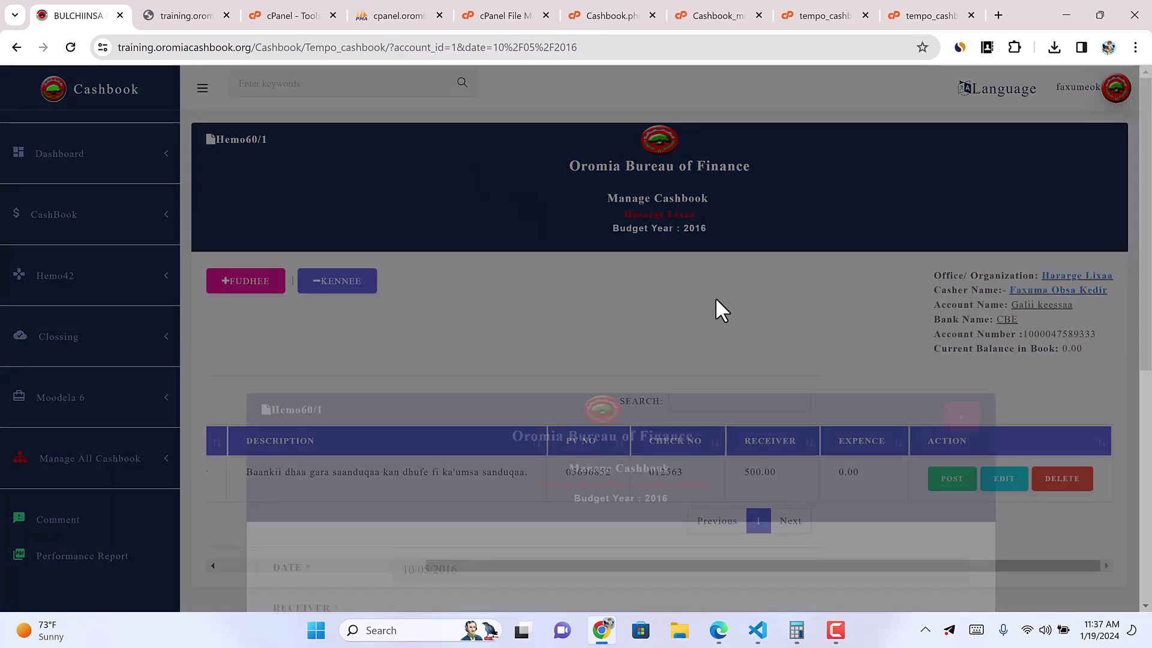
{"action": "scroll", "coordinate": [808, 555], "scroll_direction": "down", "scroll_amount": 1}
{"action": "left_click", "coordinate": [867, 547]}
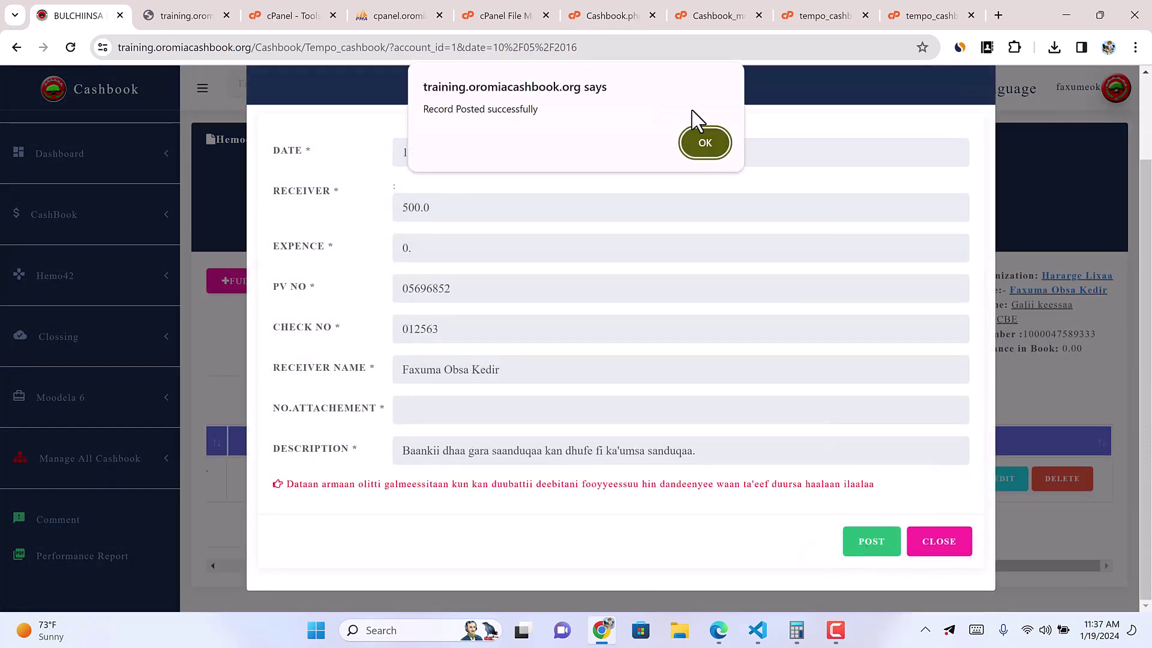
{"action": "left_click", "coordinate": [709, 145]}
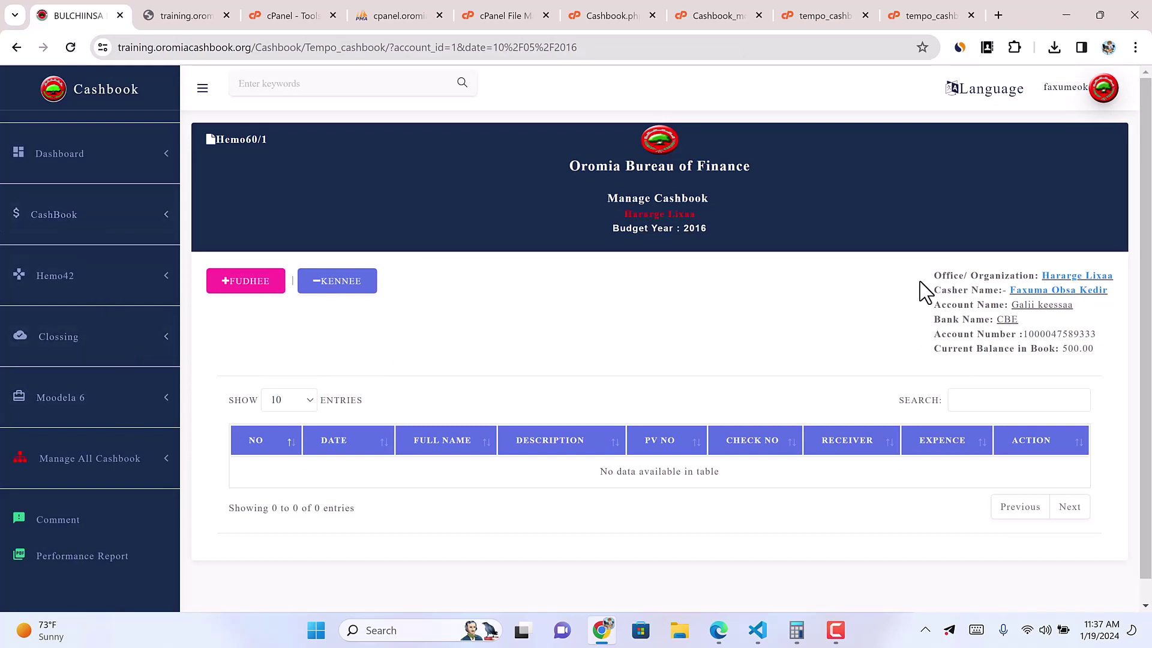
Step: Generate the Galii keessaa revenue report for 10/05/2016, then open Closing Register Notes
{"action": "left_click", "coordinate": [91, 222]}
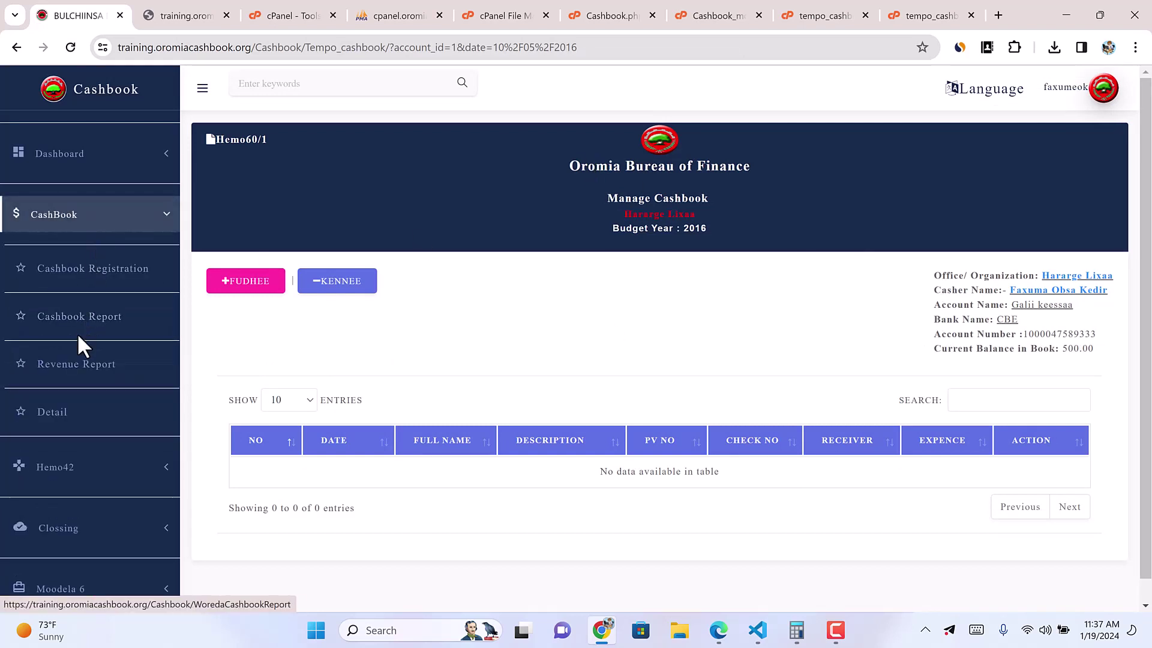
{"action": "left_click", "coordinate": [96, 364]}
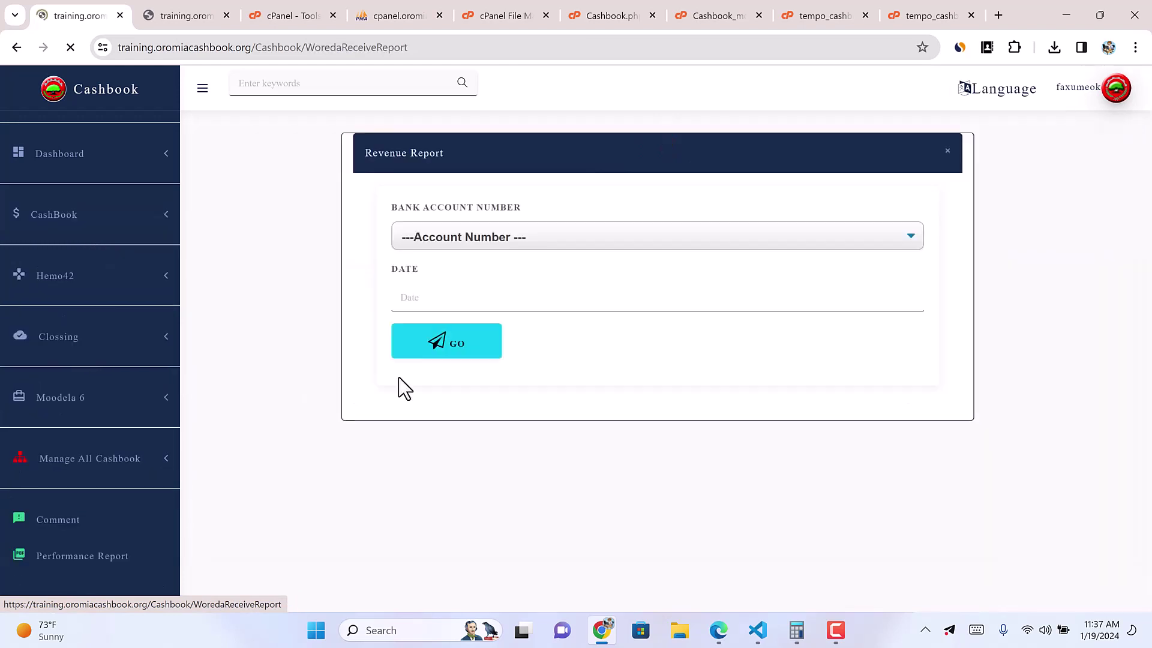
{"action": "left_click", "coordinate": [452, 240]}
{"action": "left_click", "coordinate": [449, 318]}
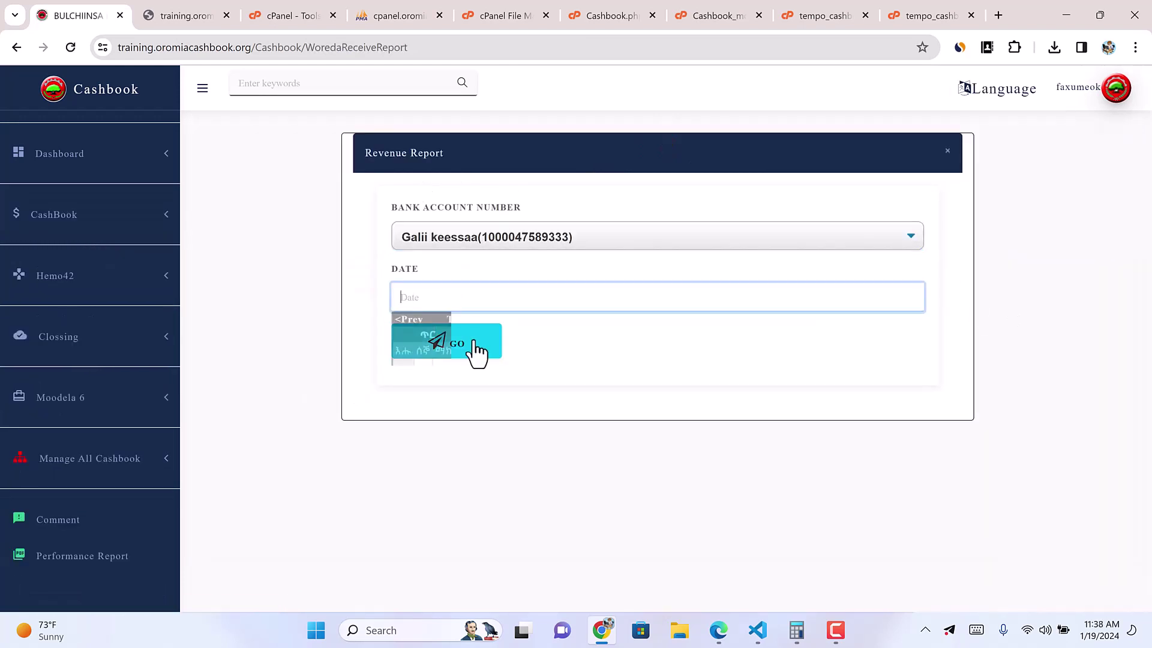
{"action": "left_click", "coordinate": [510, 380]}
{"action": "left_click", "coordinate": [435, 354]}
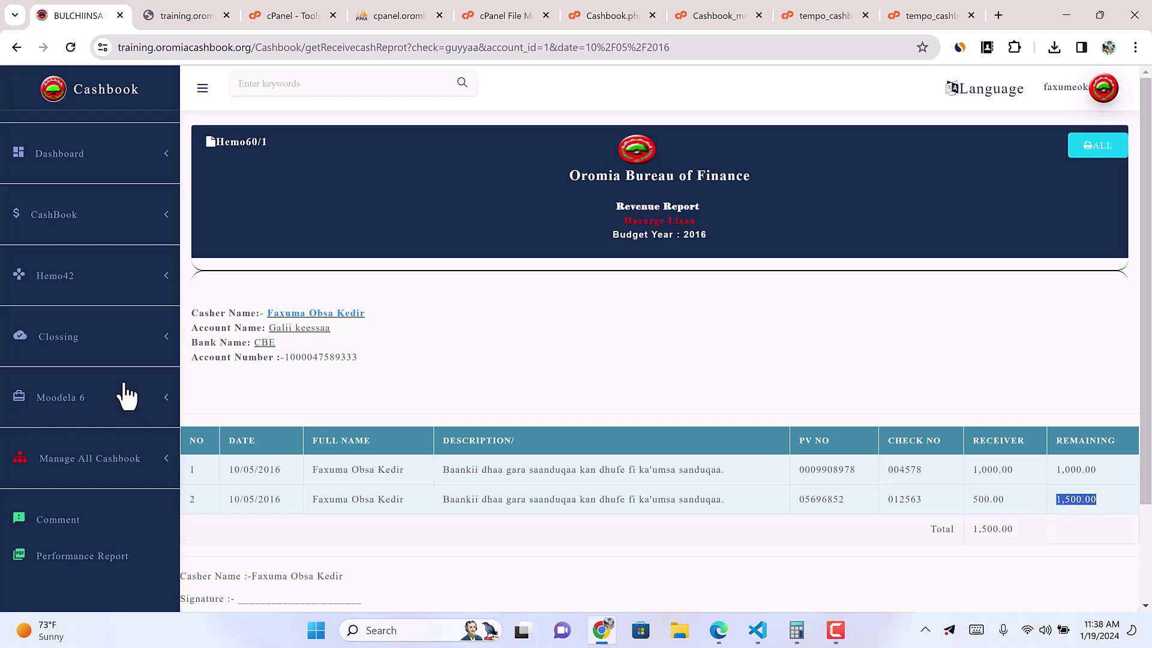
{"action": "left_click", "coordinate": [116, 342]}
{"action": "left_click", "coordinate": [94, 367]}
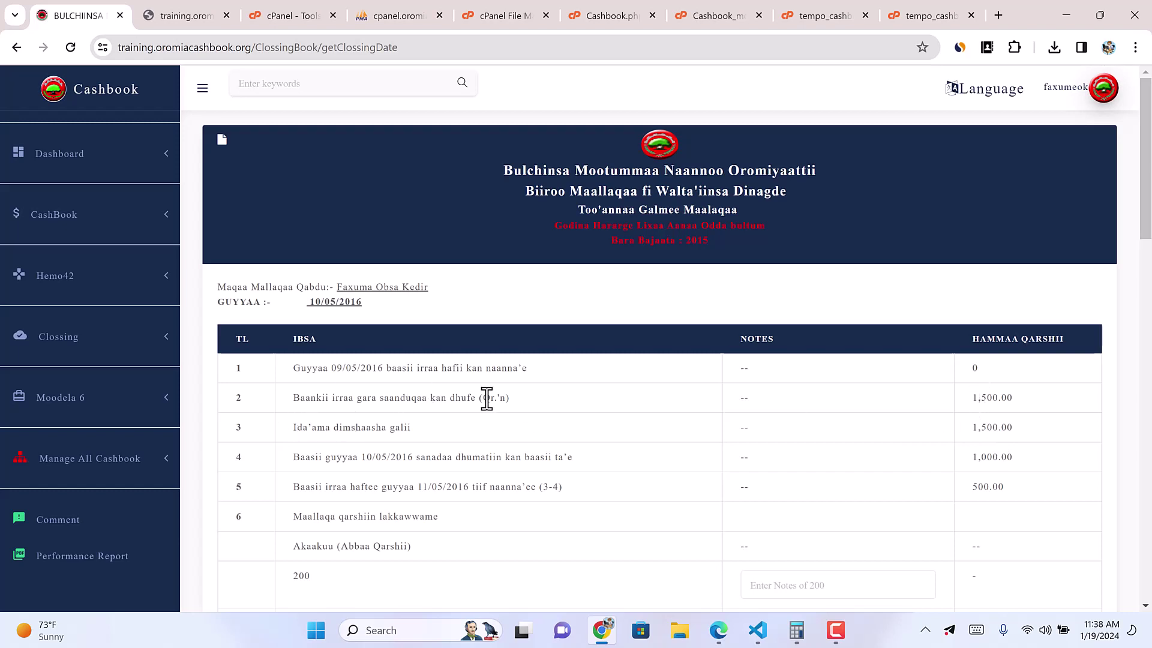
{"action": "left_click_drag", "start_coordinate": [971, 398], "coordinate": [1022, 401]}
{"action": "left_click_drag", "start_coordinate": [972, 427], "coordinate": [1009, 427]}
{"action": "left_click", "coordinate": [972, 369]}
{"action": "double_click", "coordinate": [994, 462]}
{"action": "scroll", "coordinate": [1059, 514], "scroll_direction": "down", "scroll_amount": 15}
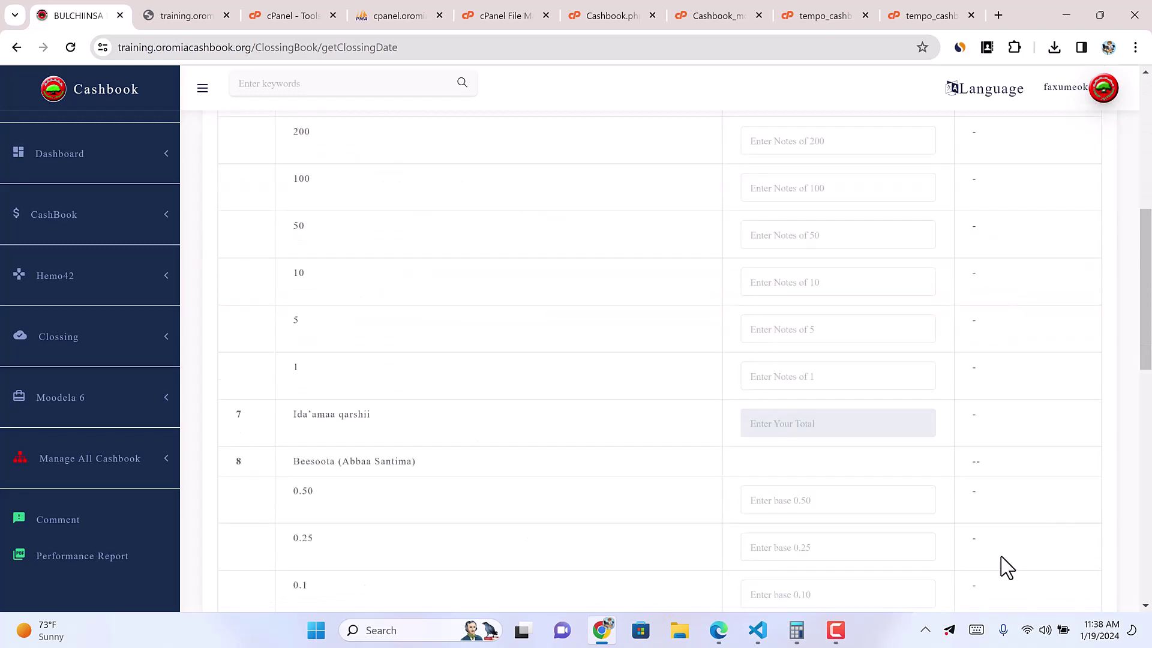
{"action": "scroll", "coordinate": [966, 579], "scroll_direction": "down", "scroll_amount": 5}
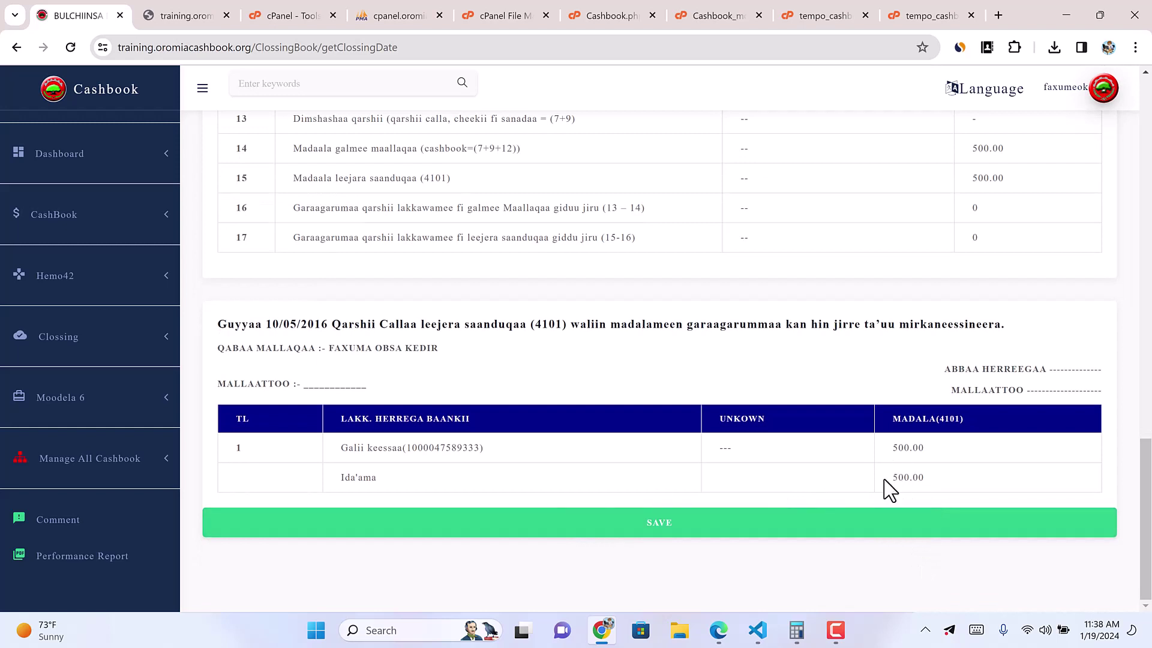
{"action": "left_click_drag", "start_coordinate": [888, 478], "coordinate": [925, 478]}
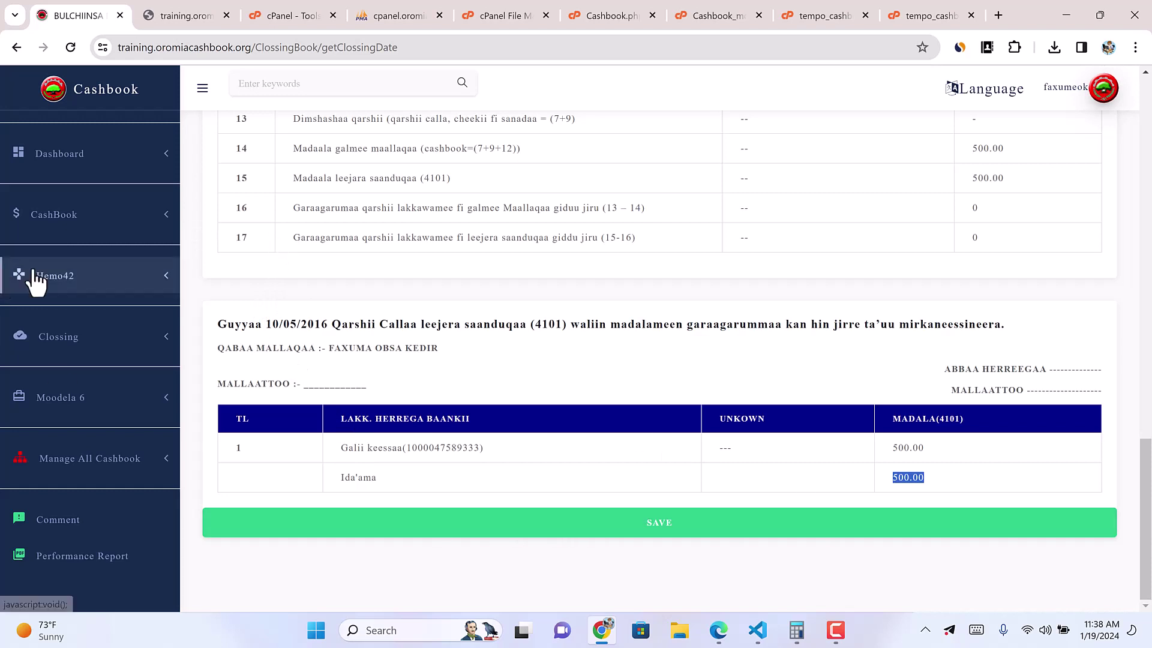
{"action": "left_click", "coordinate": [89, 231]}
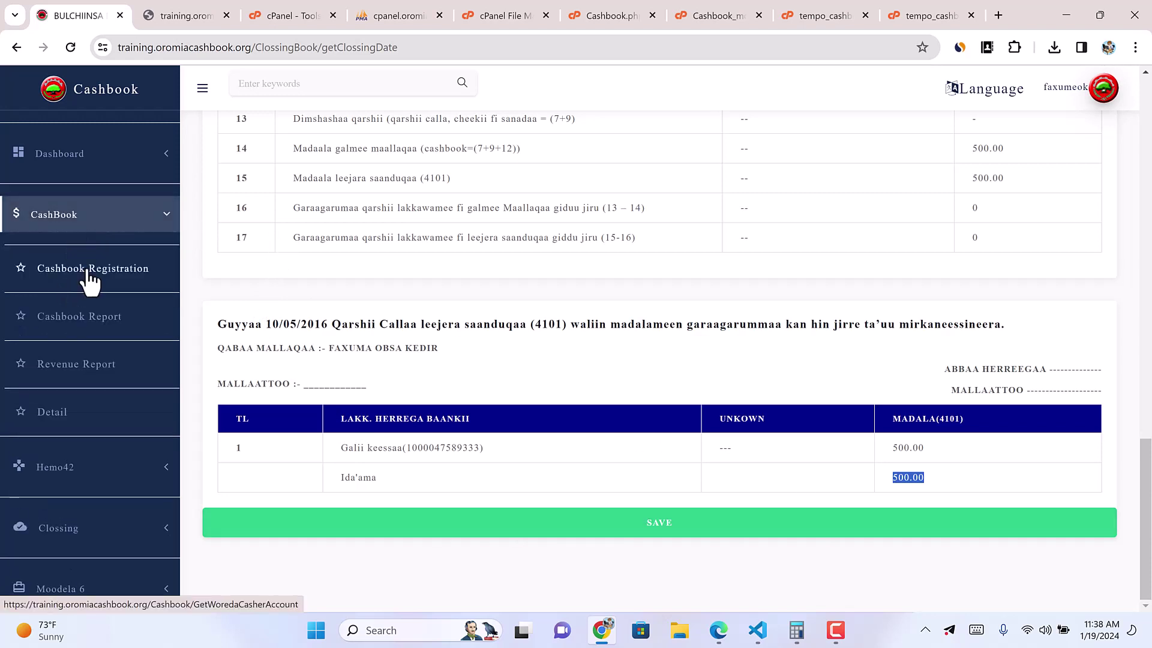
Step: Open the Idilee account cashbook registration for 10/05/2016
{"action": "left_click", "coordinate": [92, 272]}
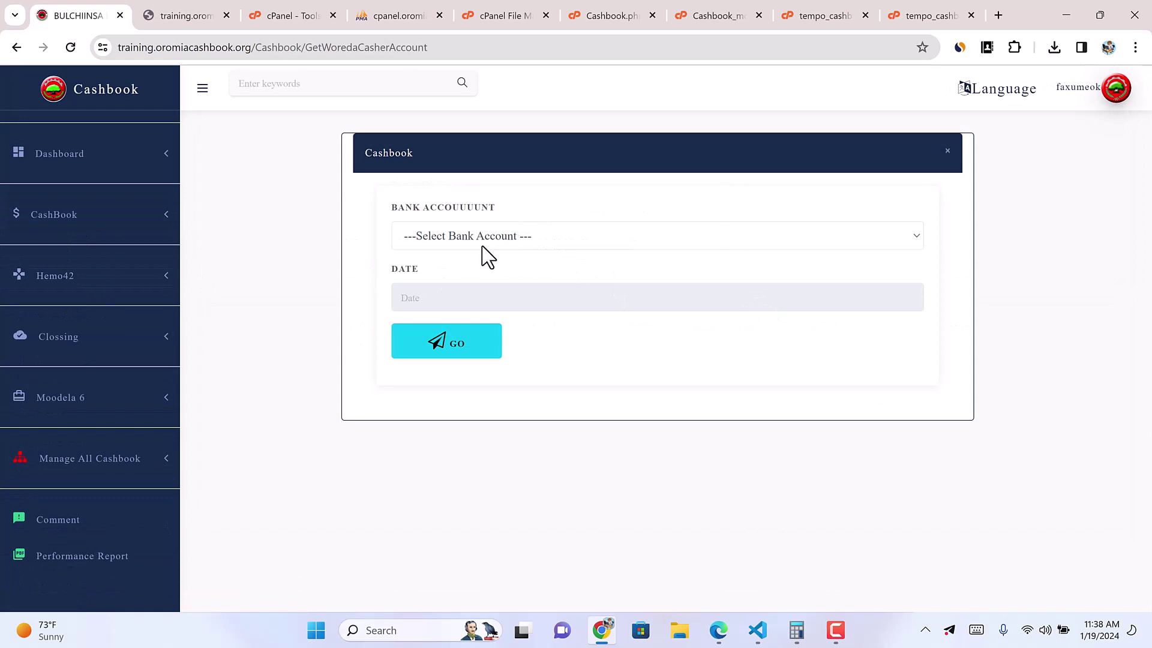
{"action": "left_click", "coordinate": [483, 247]}
{"action": "left_click", "coordinate": [449, 283]}
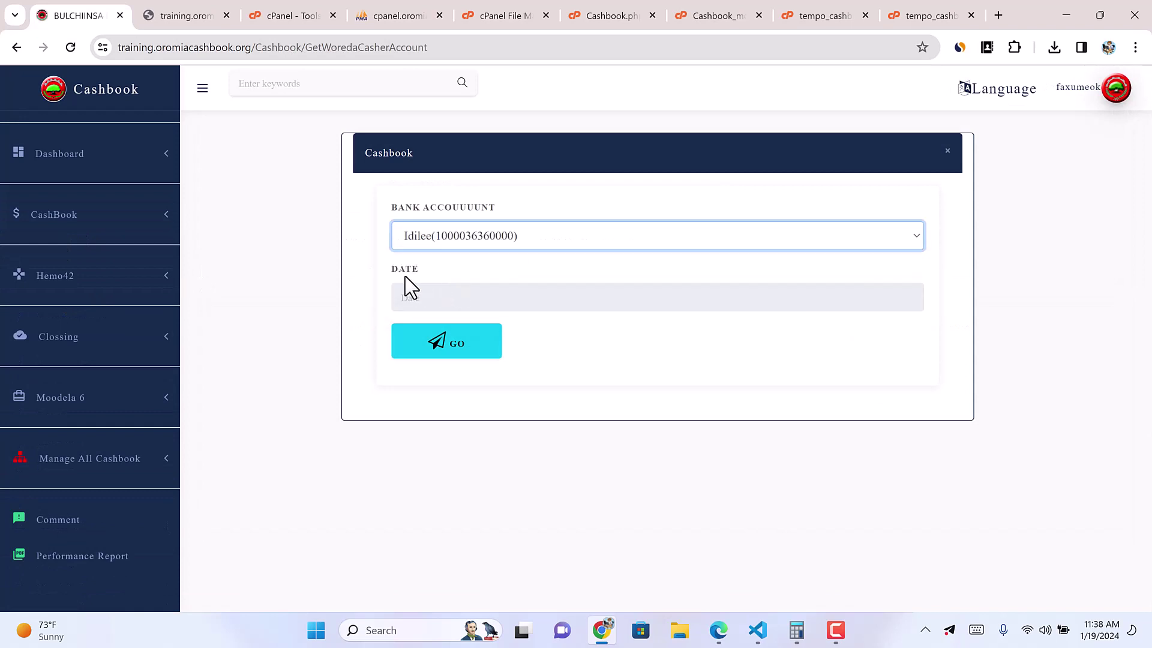
{"action": "left_click", "coordinate": [430, 300]}
{"action": "left_click", "coordinate": [509, 379]}
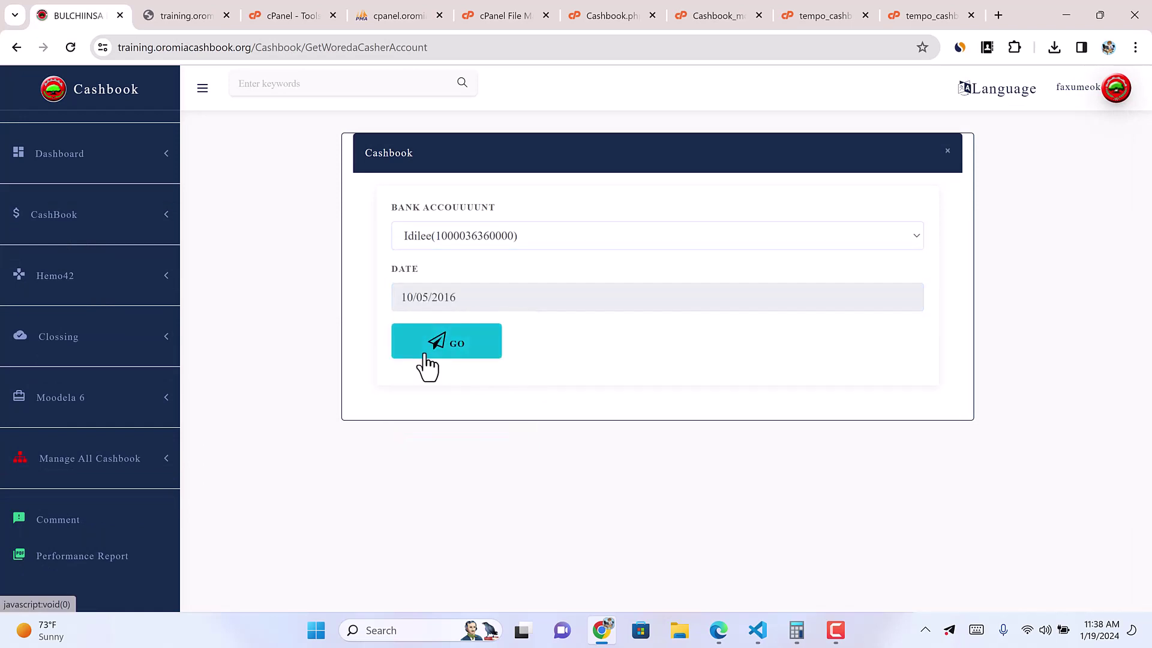
{"action": "left_click", "coordinate": [426, 357]}
Step: Save a new 10000 receipt with the saved bank-transfer description
{"action": "left_click", "coordinate": [234, 287]}
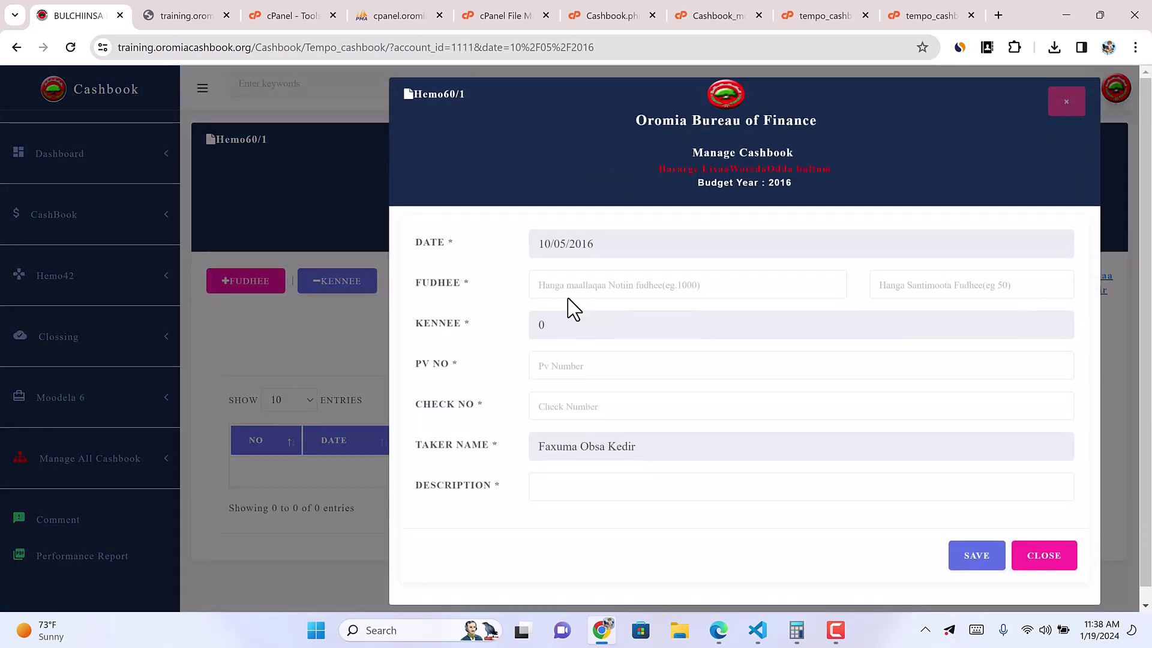
{"action": "left_click", "coordinate": [568, 293]}
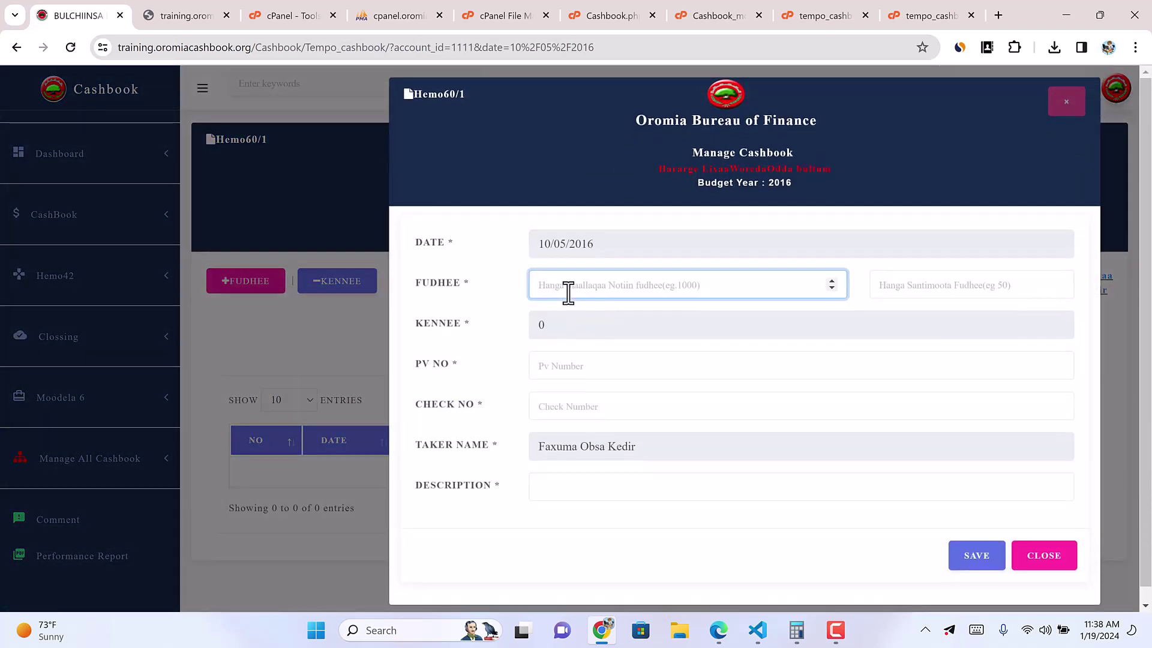
{"action": "type", "text": "10000"}
{"action": "left_click", "coordinate": [576, 368]}
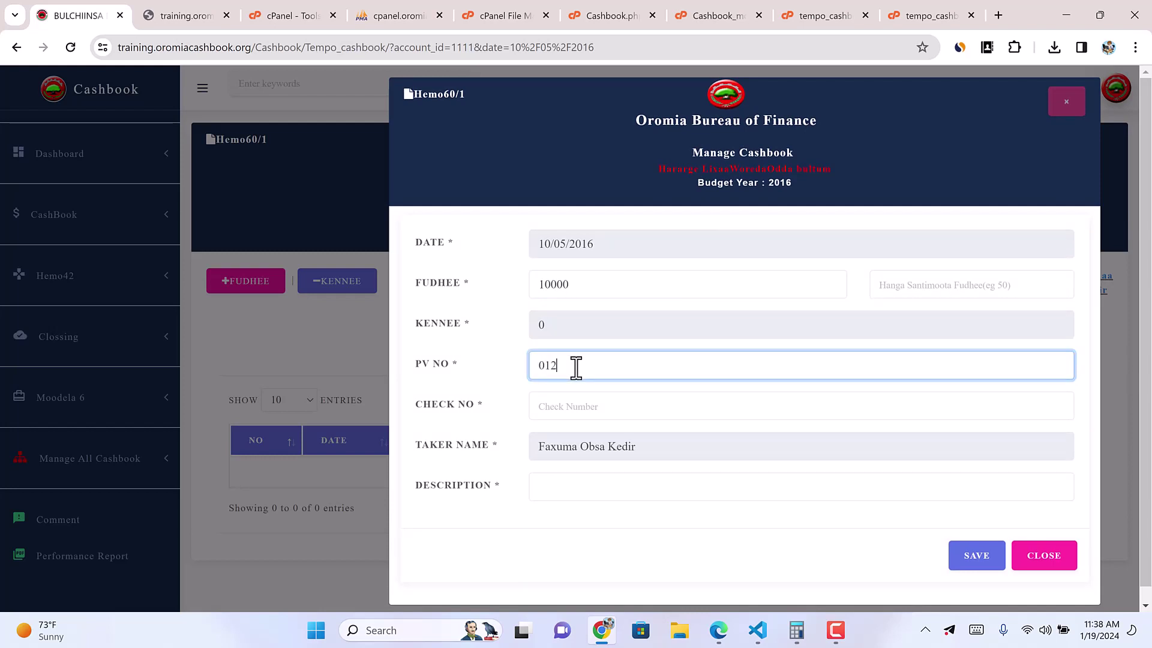
{"action": "left_click", "coordinate": [569, 399]}
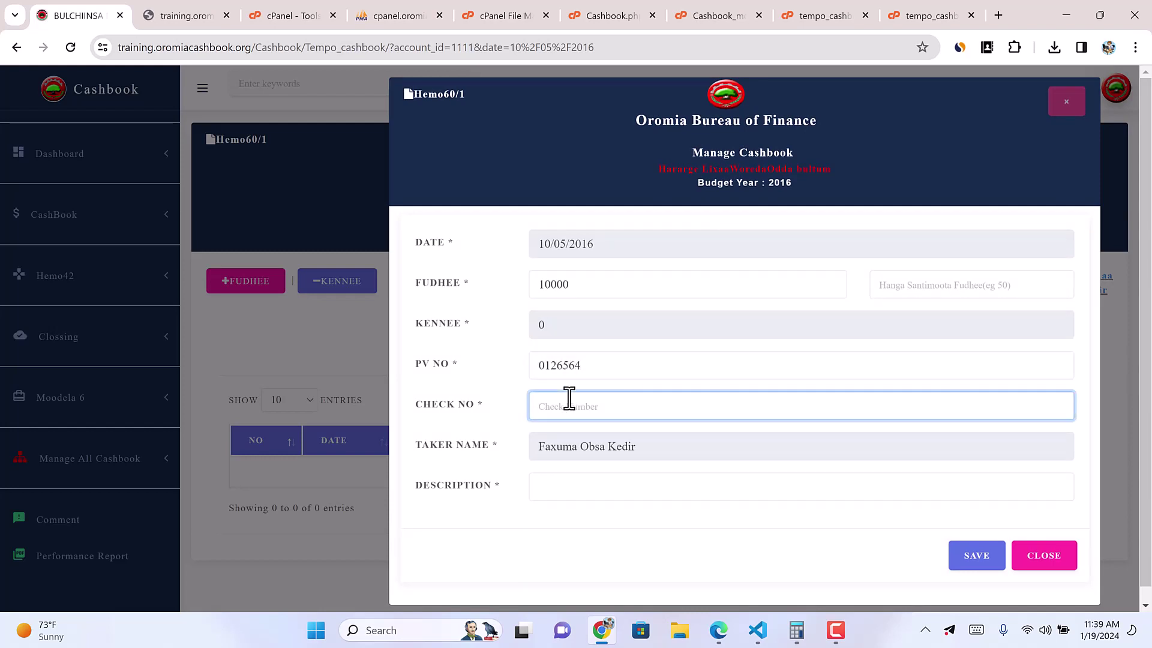
{"action": "left_click", "coordinate": [553, 487]}
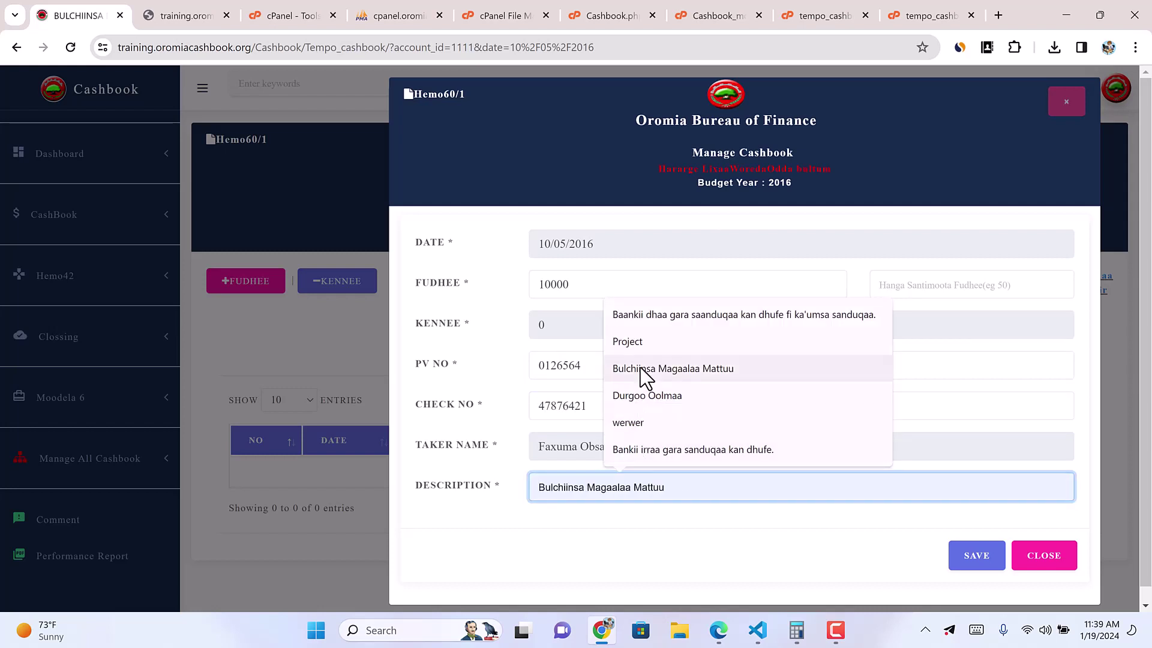
{"action": "left_click", "coordinate": [635, 318]}
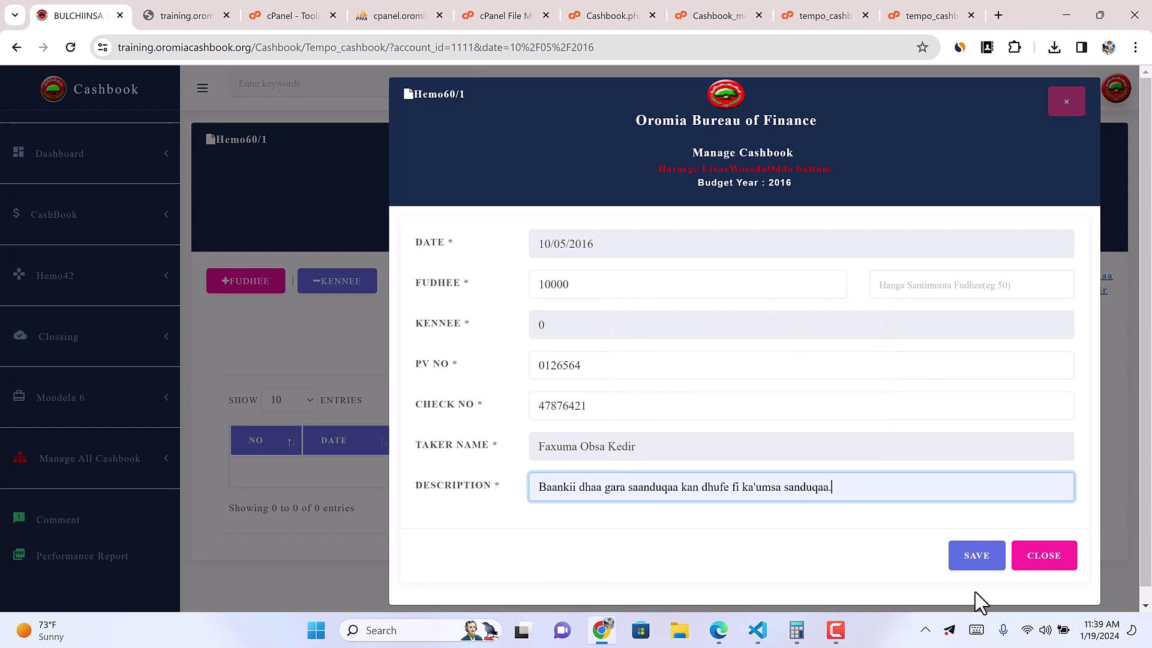
{"action": "left_click", "coordinate": [970, 556]}
{"action": "type", "text": "0"}
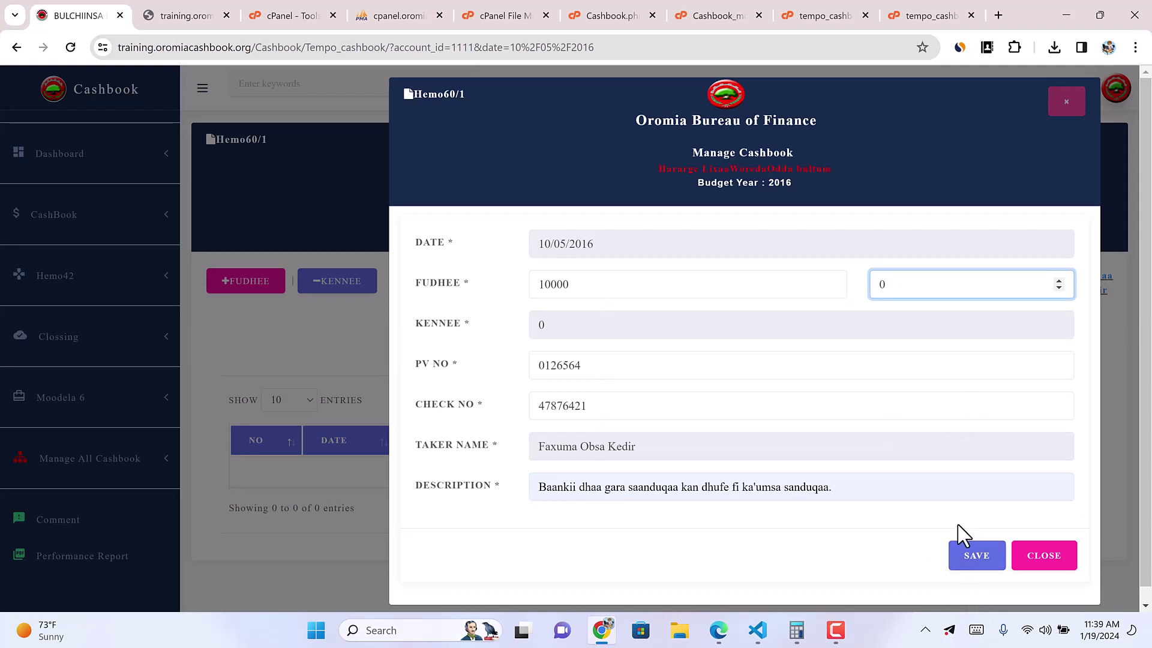
{"action": "left_click", "coordinate": [975, 557]}
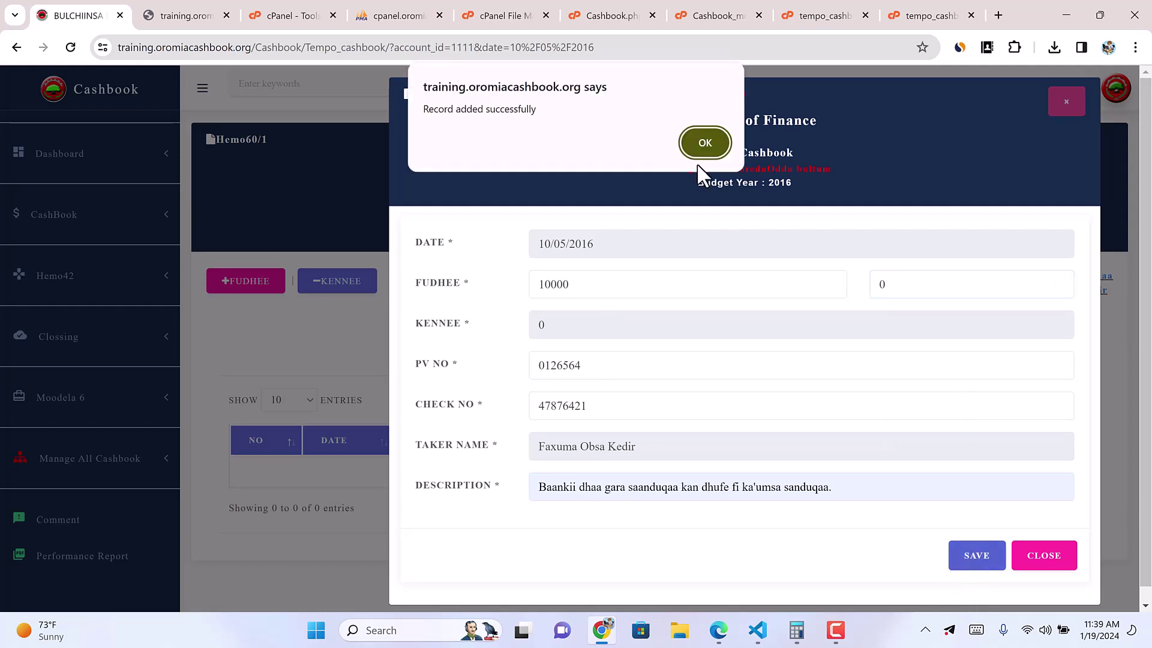
{"action": "left_click", "coordinate": [704, 144]}
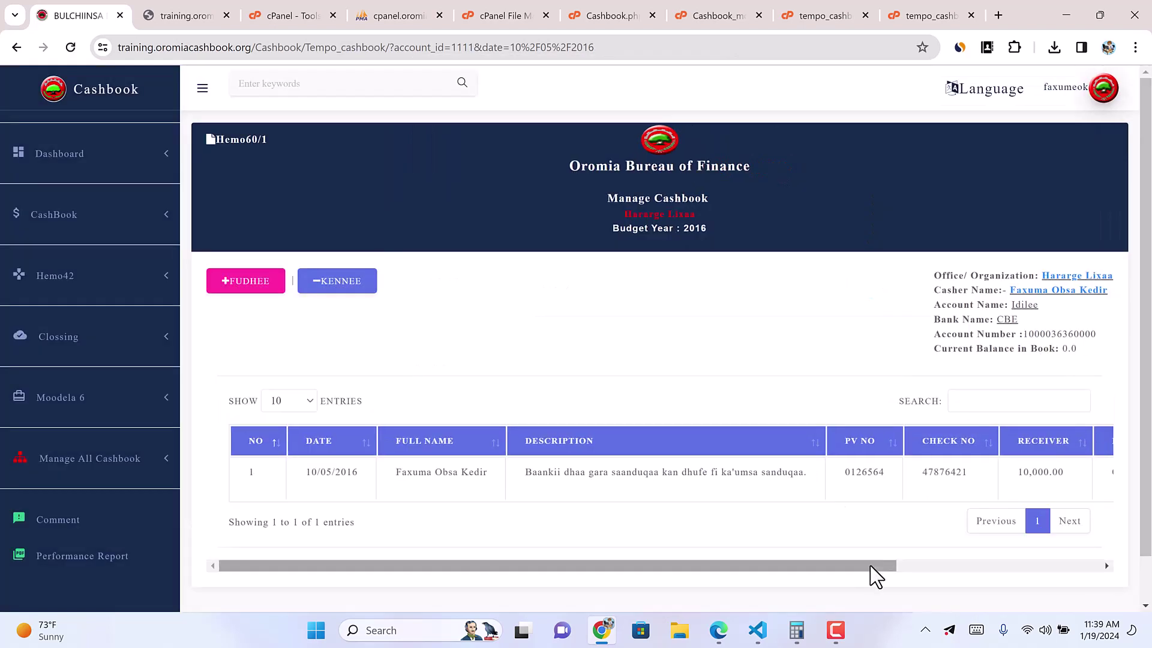
Step: Post the 10,000 bank-to-cash-box record and acknowledge the confirmation
{"action": "left_click_drag", "start_coordinate": [876, 576], "coordinate": [1080, 573]}
{"action": "left_click", "coordinate": [952, 485]}
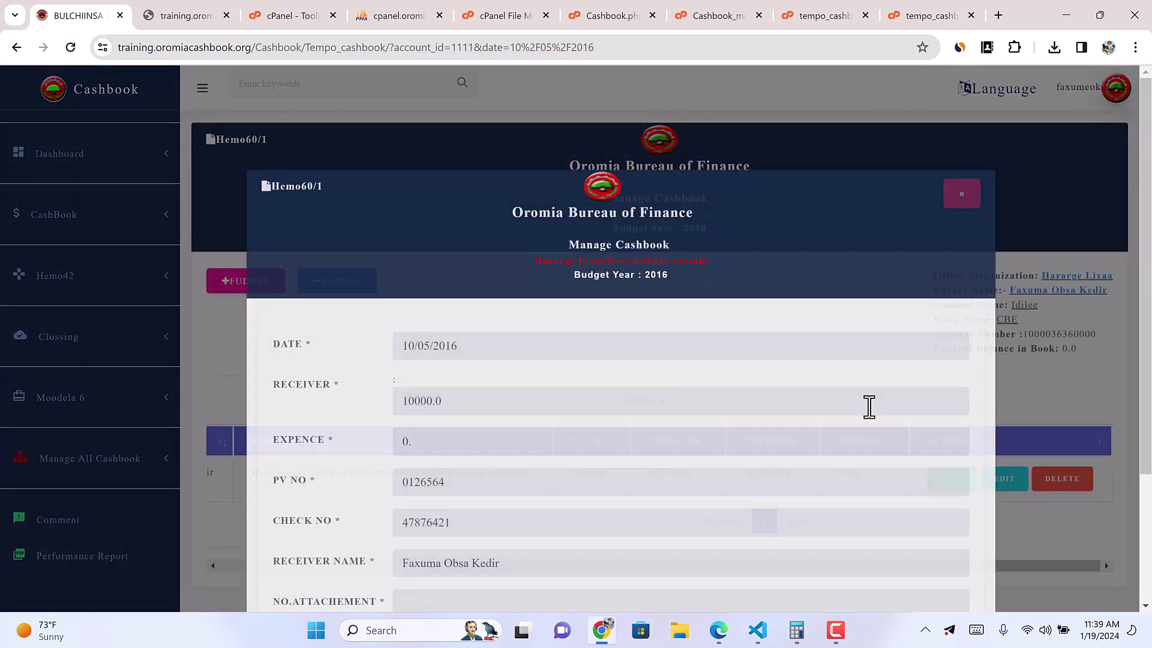
{"action": "scroll", "coordinate": [895, 553], "scroll_direction": "down", "scroll_amount": 3}
{"action": "left_click", "coordinate": [868, 552]}
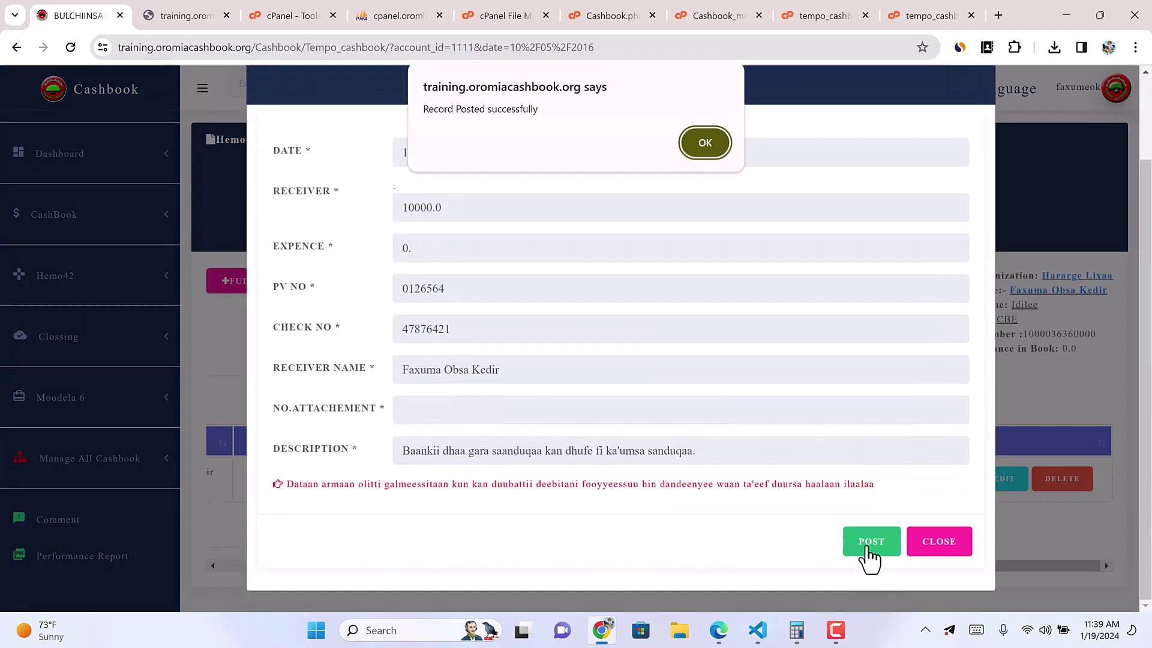
{"action": "left_click", "coordinate": [699, 142]}
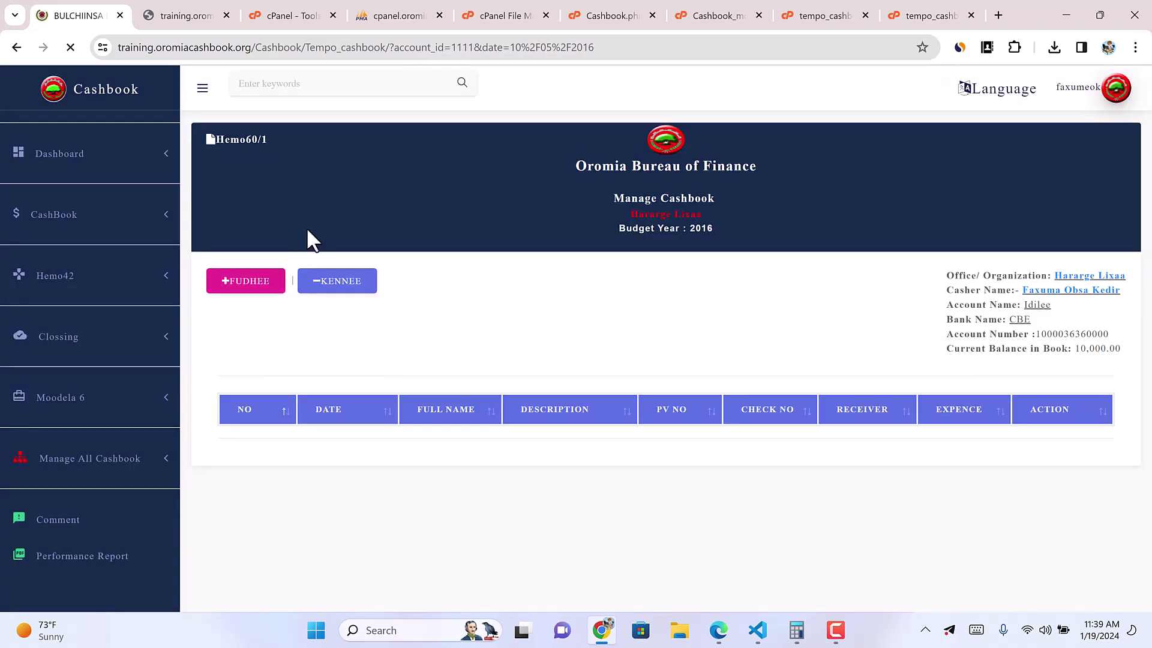
{"action": "left_click", "coordinate": [100, 352]}
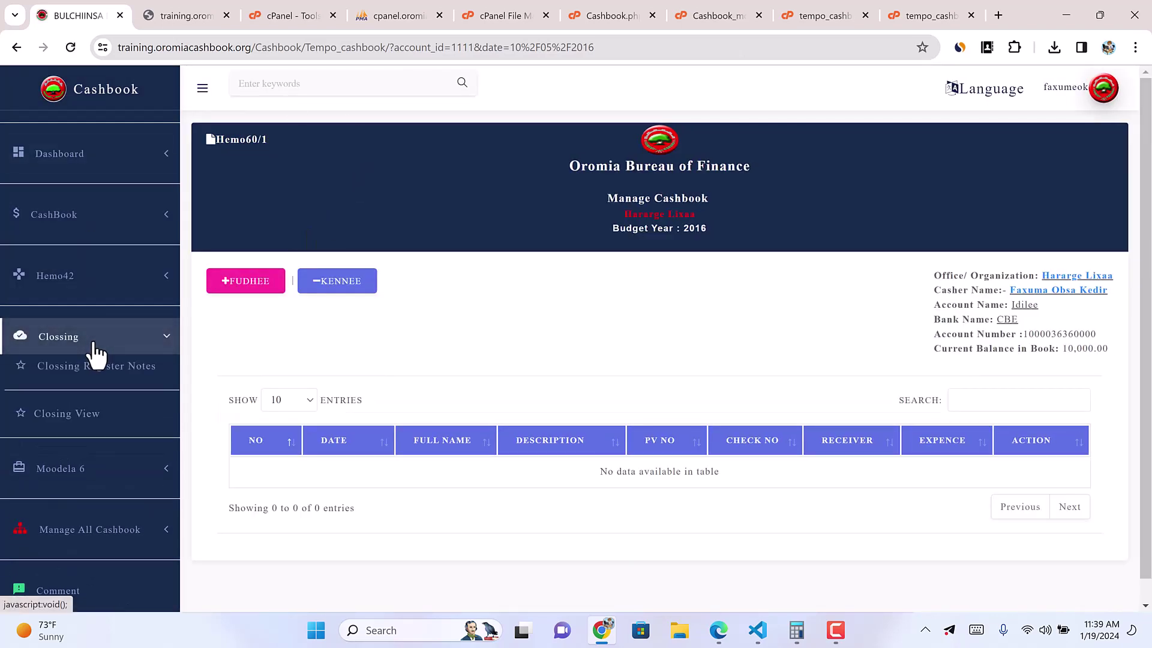
Step: Open Closing Register Notes for 10/05/2016 and enter 50 two-hundred notes
{"action": "left_click", "coordinate": [109, 378]}
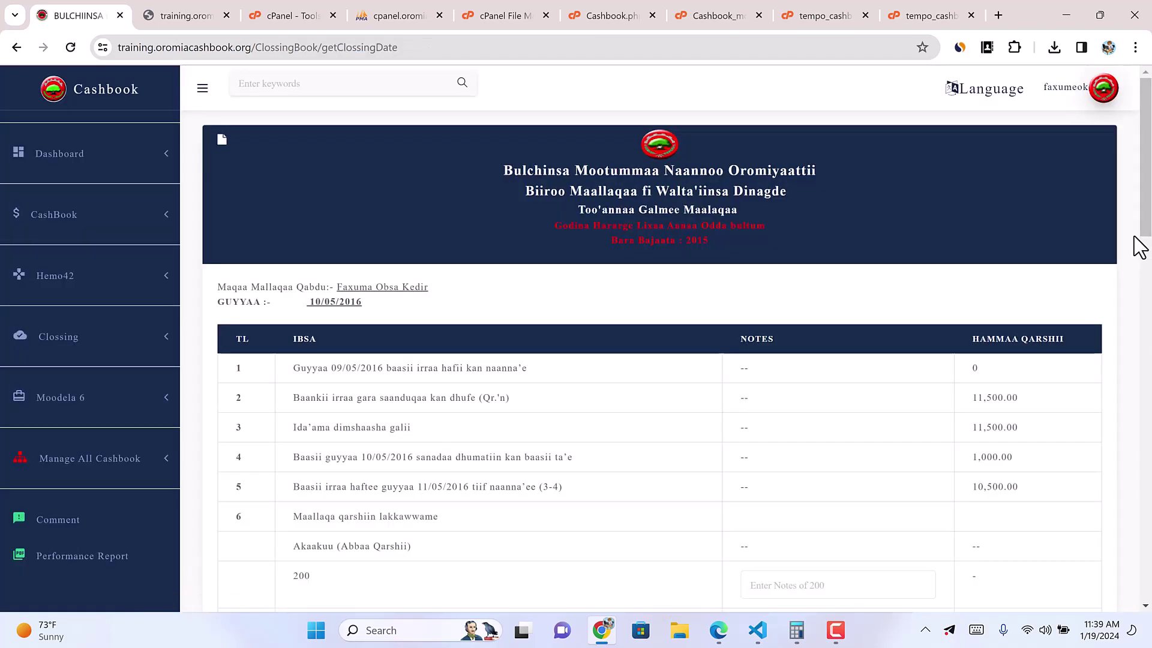
{"action": "left_click_drag", "start_coordinate": [1141, 242], "coordinate": [1142, 606]}
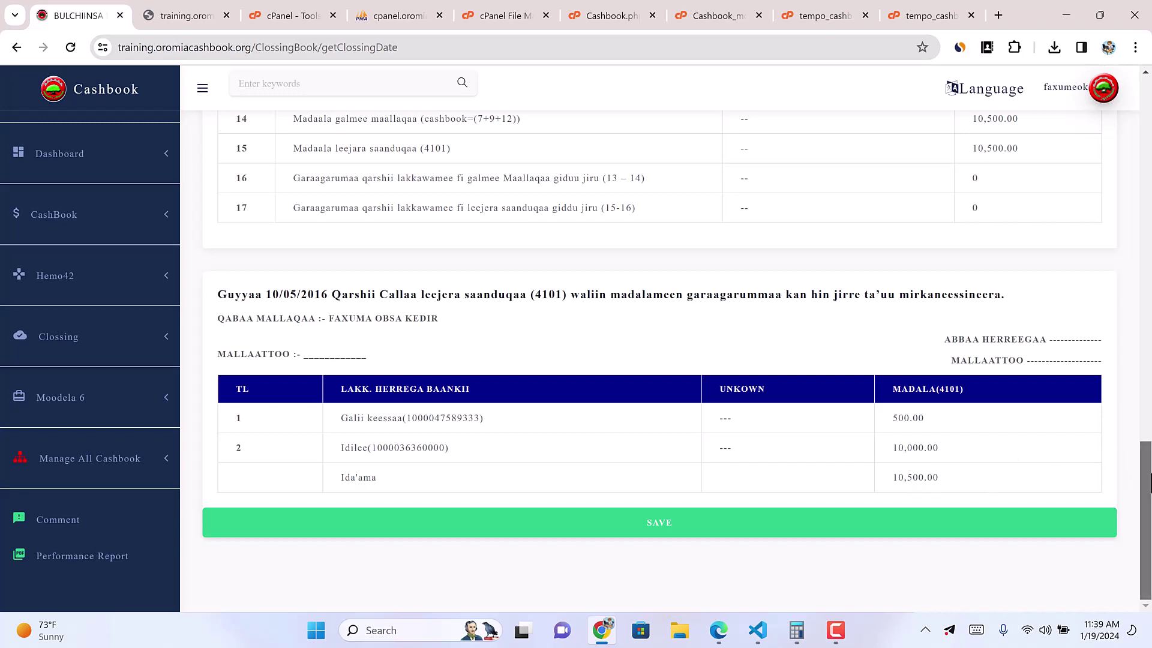
{"action": "mouse_move", "coordinate": [1146, 474]}
{"action": "left_mouse_down"}
{"action": "mouse_move", "coordinate": [1148, 108]}
{"action": "mouse_move", "coordinate": [1149, 471]}
{"action": "left_mouse_up"}
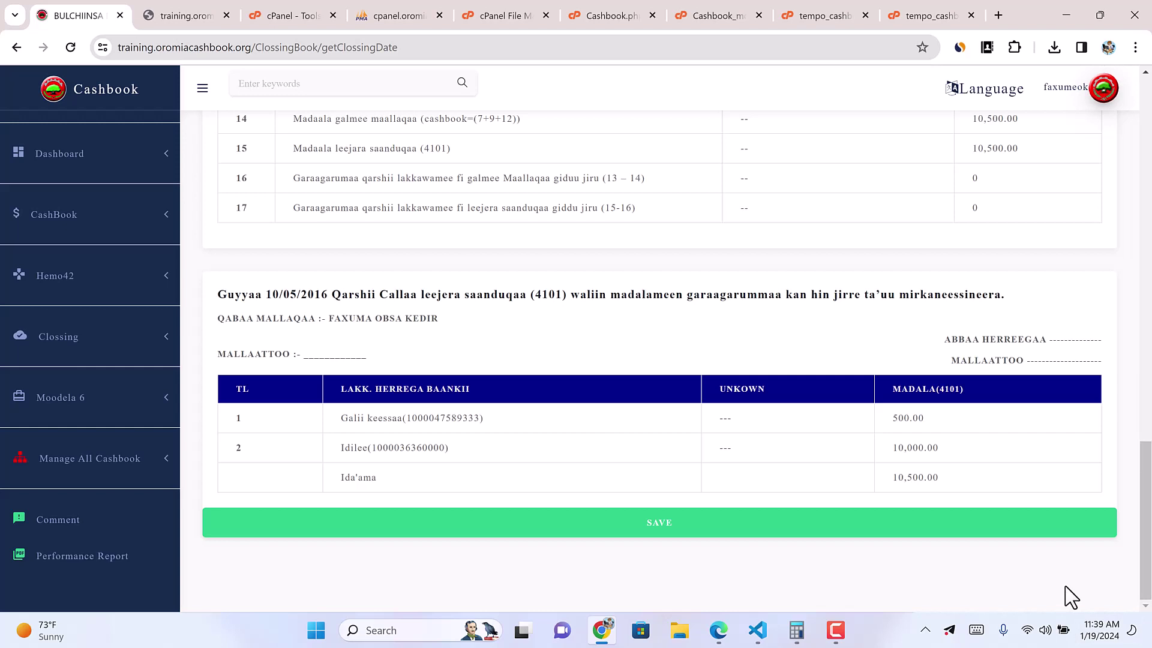
{"action": "scroll", "coordinate": [882, 545], "scroll_direction": "up", "scroll_amount": 20}
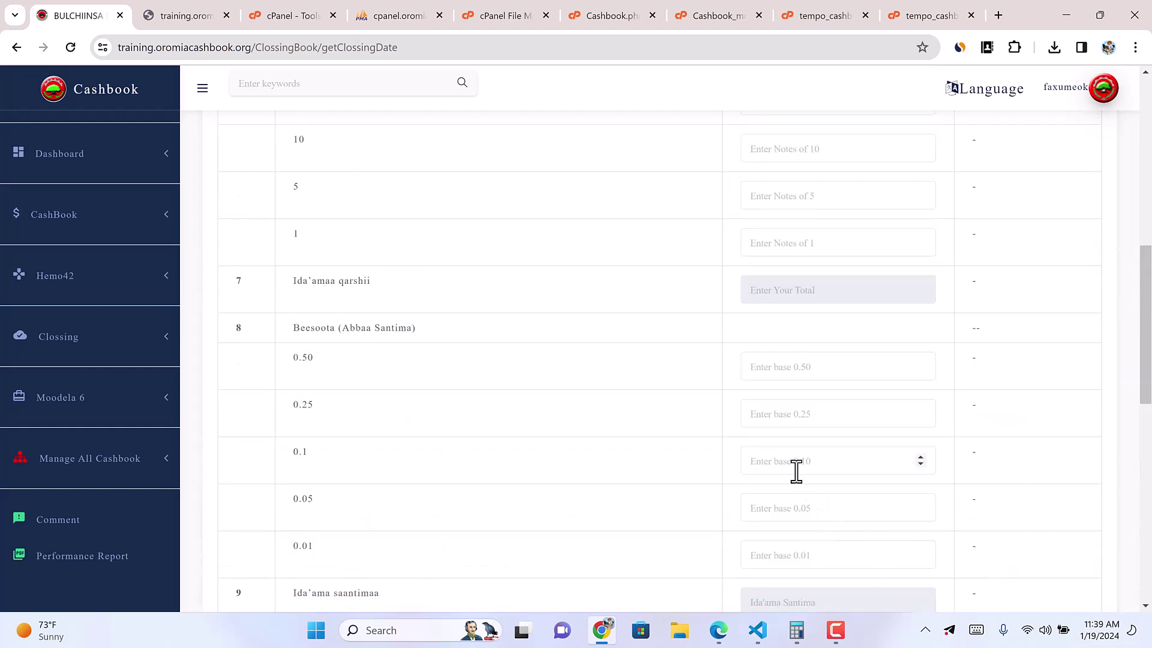
{"action": "left_click", "coordinate": [794, 452]}
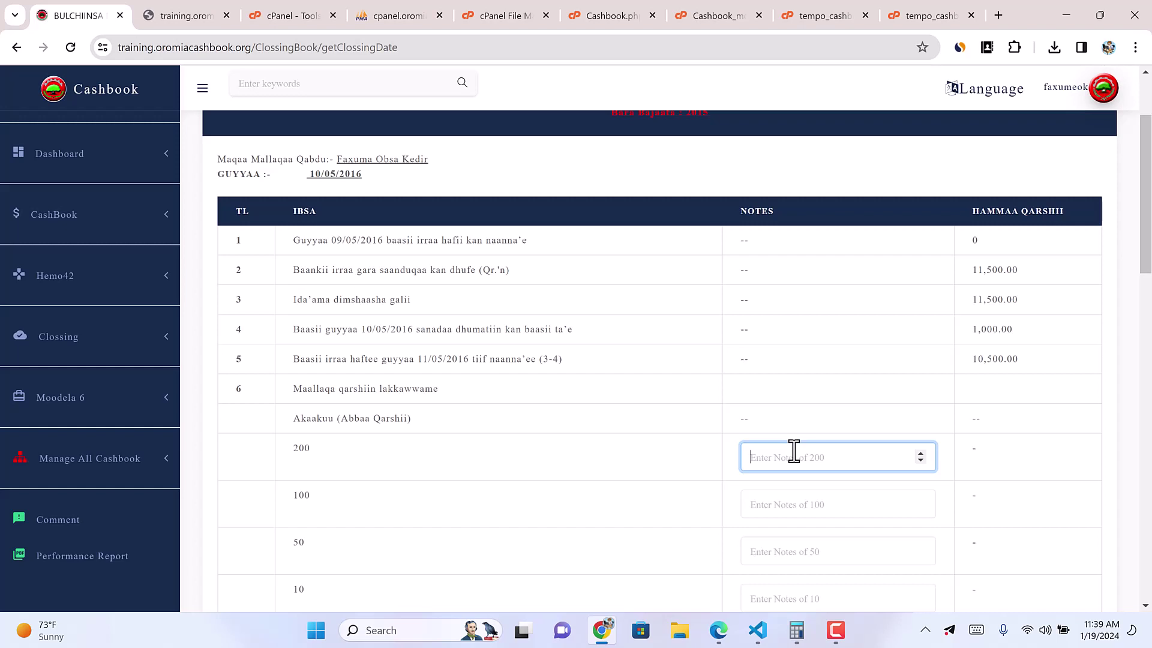
{"action": "type", "text": "50"}
{"action": "left_click", "coordinate": [783, 503]}
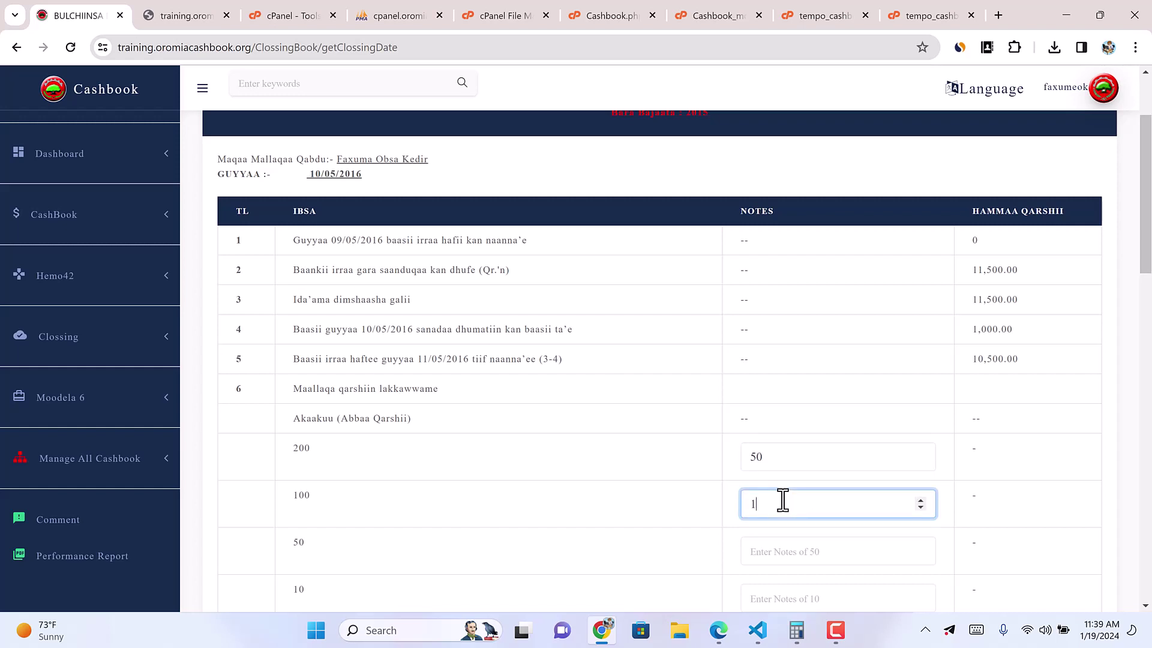
{"action": "type", "text": "10"}
{"action": "key", "text": "BackSpace"}
{"action": "key", "text": "BackSpace"}
{"action": "type", "text": "7"}
Step: Enter zero for the 50, 10 and 5 note counts
{"action": "left_click", "coordinate": [783, 547]}
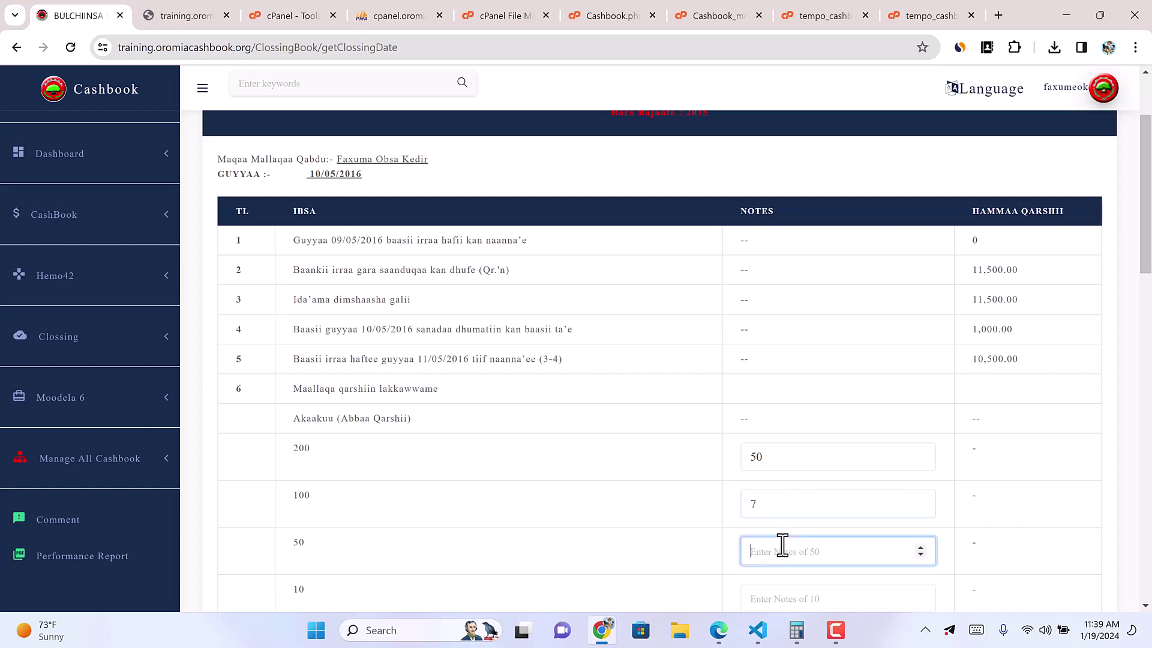
{"action": "type", "text": "0"}
{"action": "scroll", "coordinate": [804, 596], "scroll_direction": "down", "scroll_amount": 1}
{"action": "left_click", "coordinate": [758, 516]}
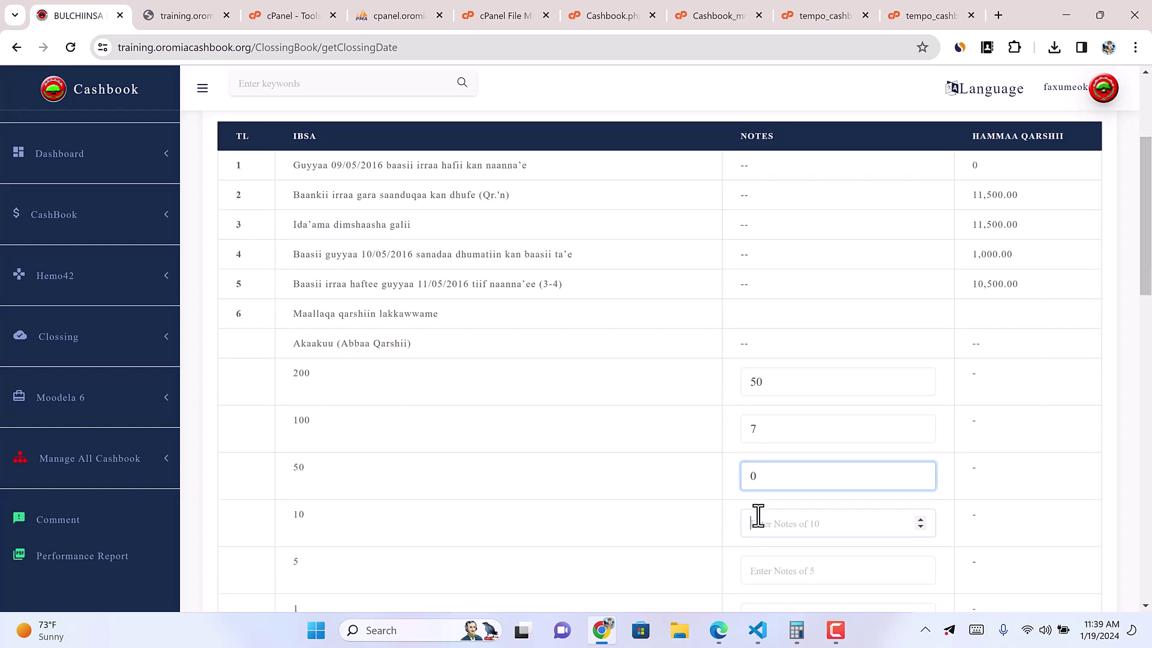
{"action": "type", "text": "0"}
{"action": "left_click", "coordinate": [792, 566]}
{"action": "type", "text": "-1"}
{"action": "scroll", "coordinate": [786, 528], "scroll_direction": "down", "scroll_amount": 2}
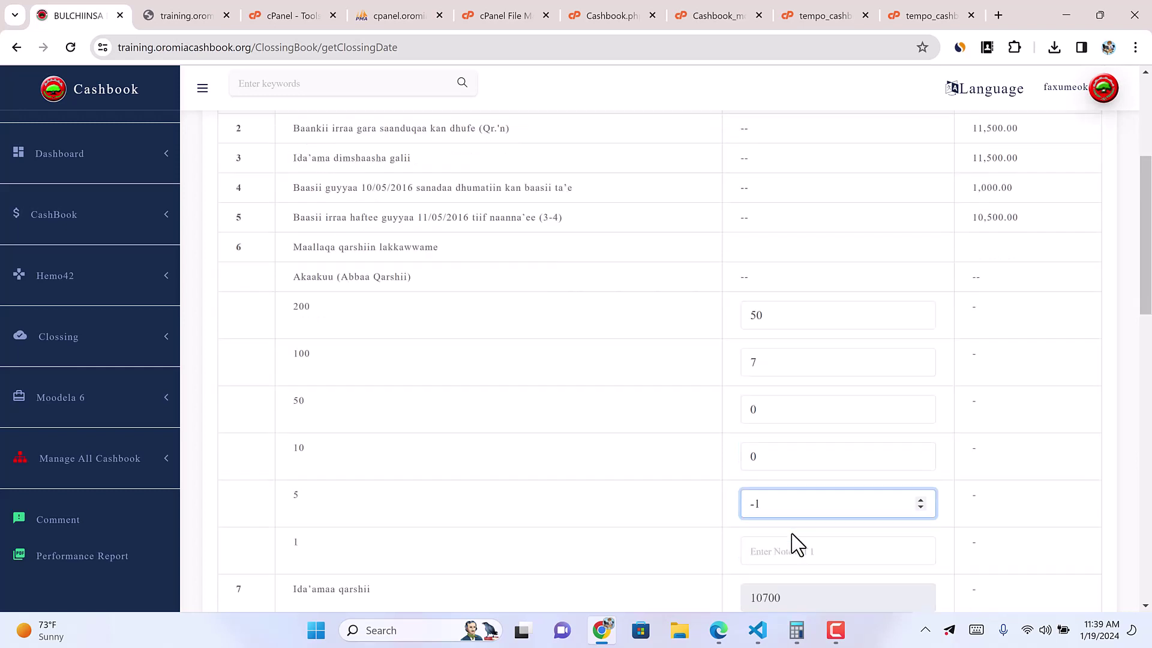
{"action": "key", "text": "BackSpace"}
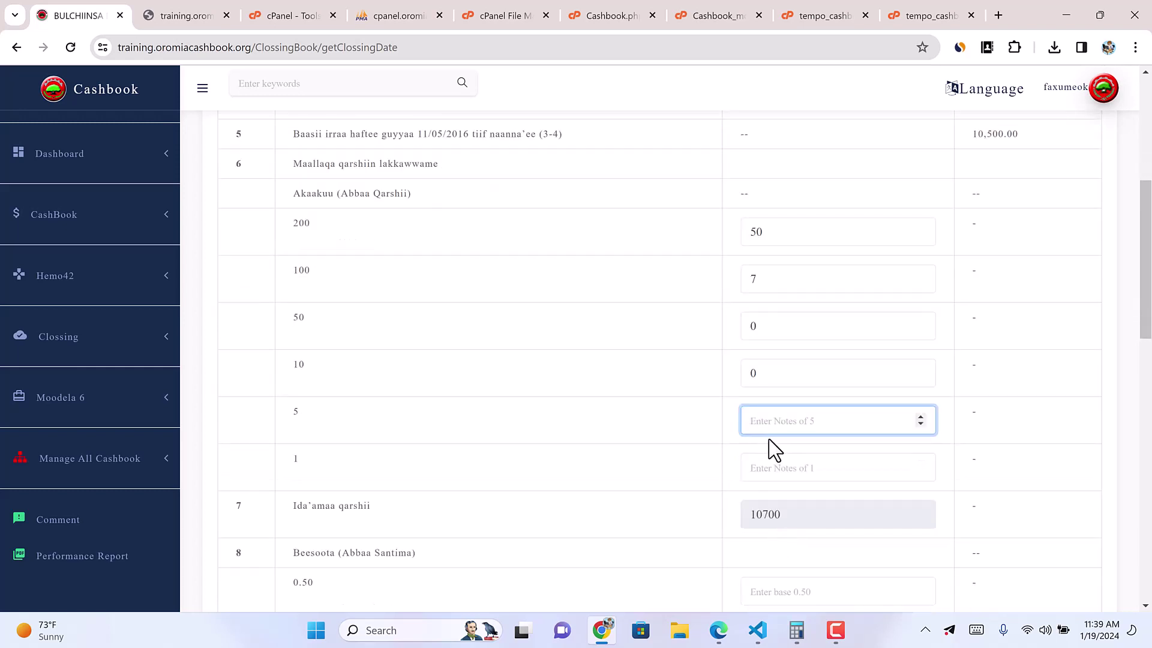
{"action": "left_click", "coordinate": [777, 473]}
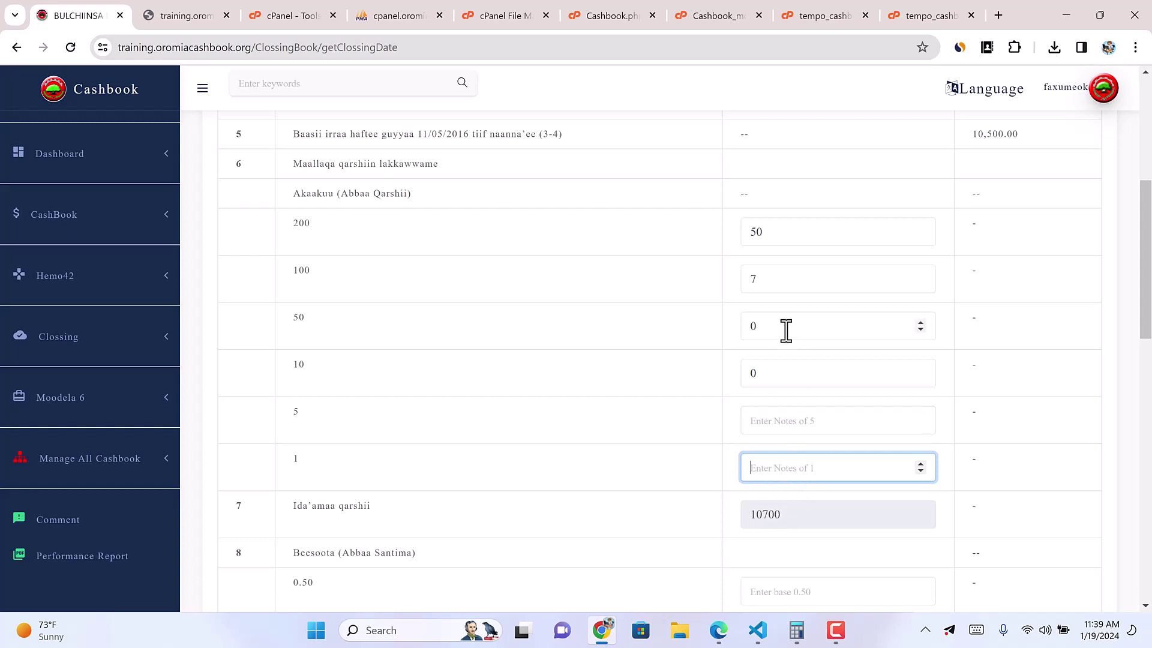
Step: Correct the 100-note count to 5 and zero the 5-note count, checking the cash total
{"action": "left_click", "coordinate": [766, 279]}
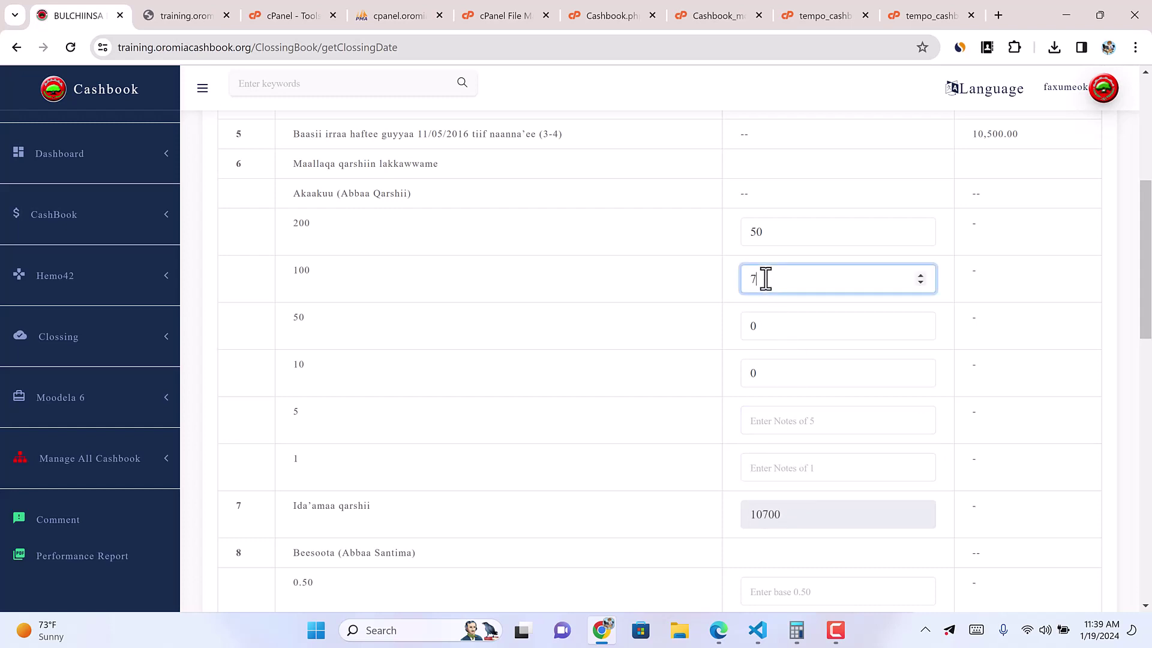
{"action": "type", "text": "2"}
{"action": "left_click", "coordinate": [817, 506]}
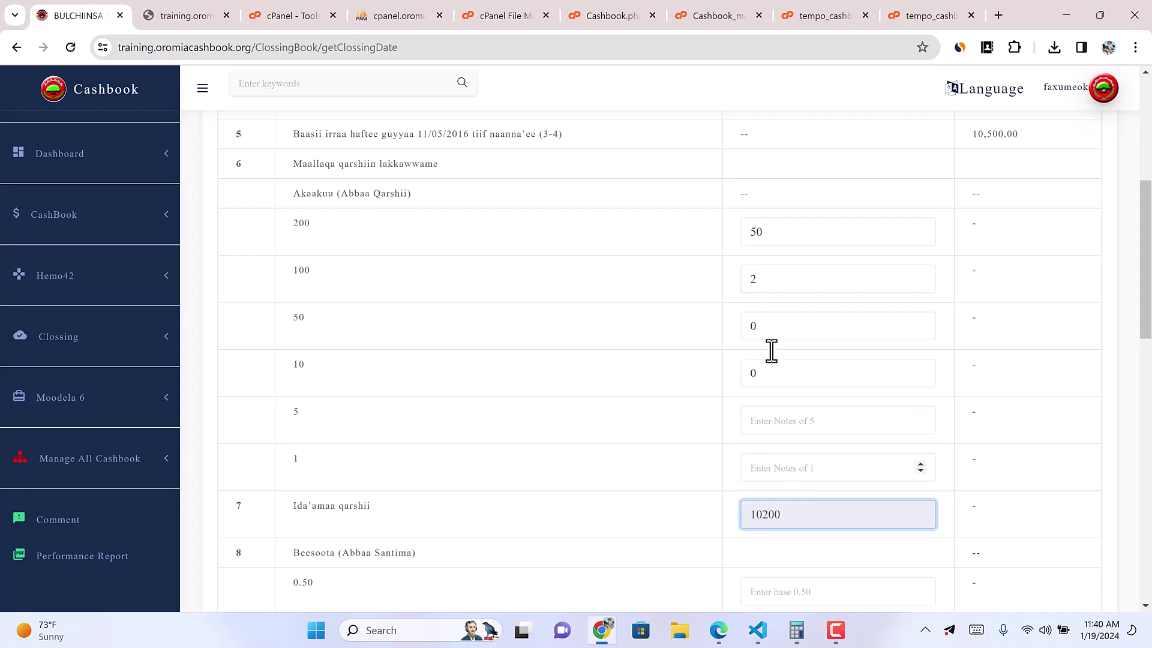
{"action": "double_click", "coordinate": [750, 280]}
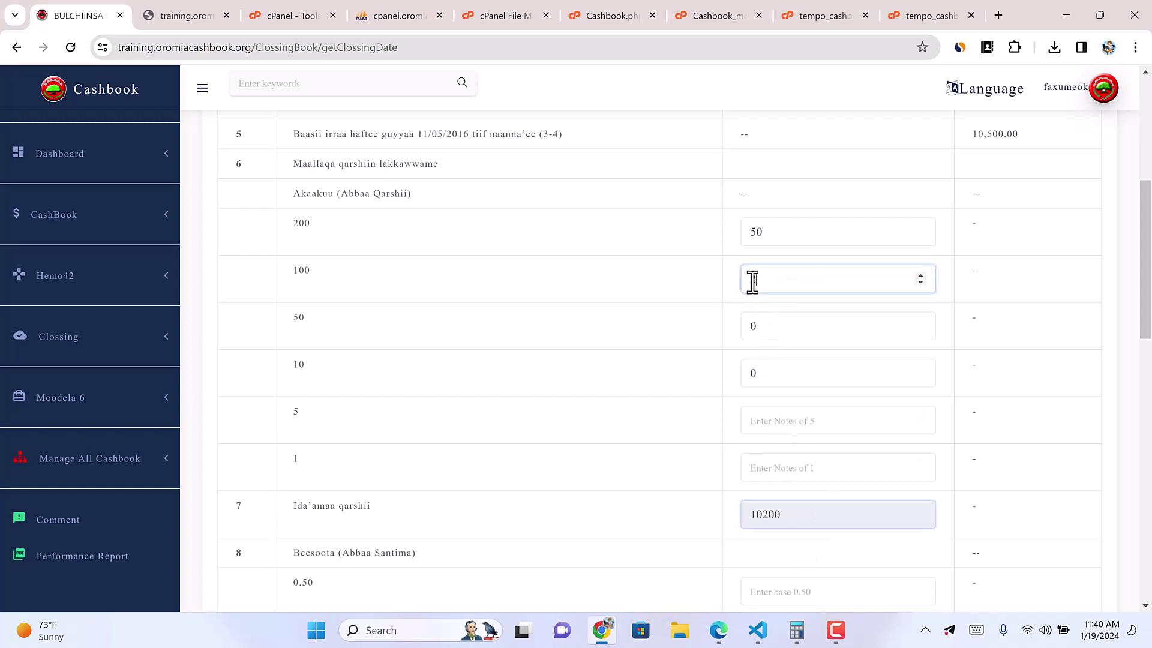
{"action": "type", "text": "5"}
{"action": "left_click", "coordinate": [858, 466]}
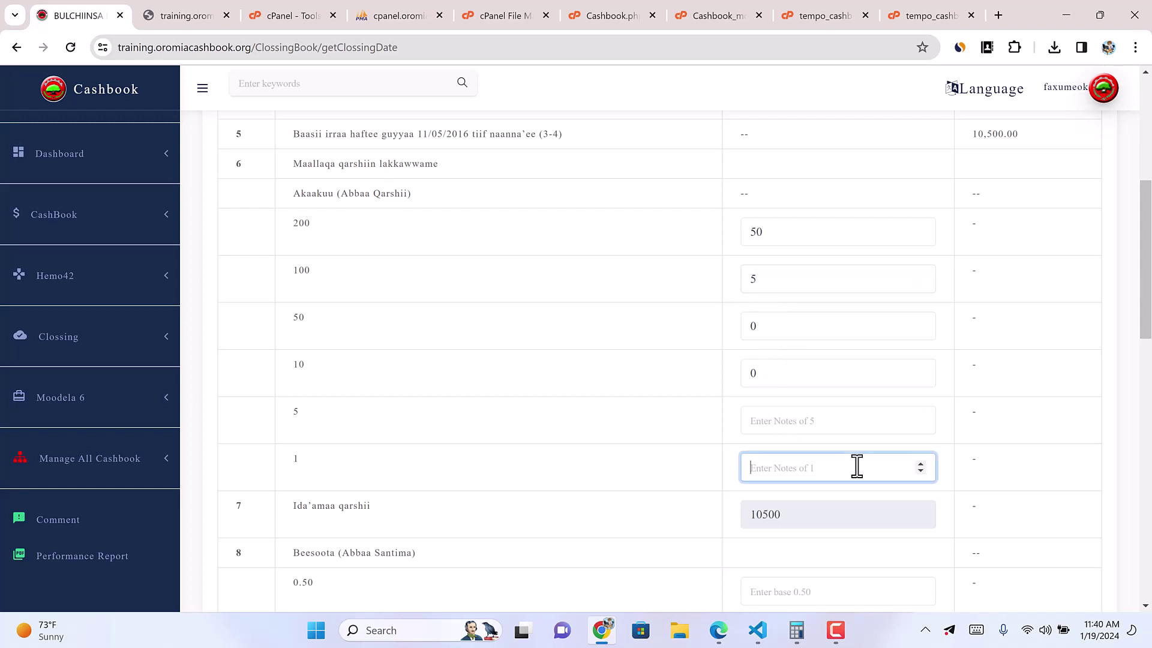
{"action": "left_click", "coordinate": [781, 416]}
{"action": "type", "text": "0"}
{"action": "left_click", "coordinate": [776, 467]}
{"action": "type", "text": "-3"}
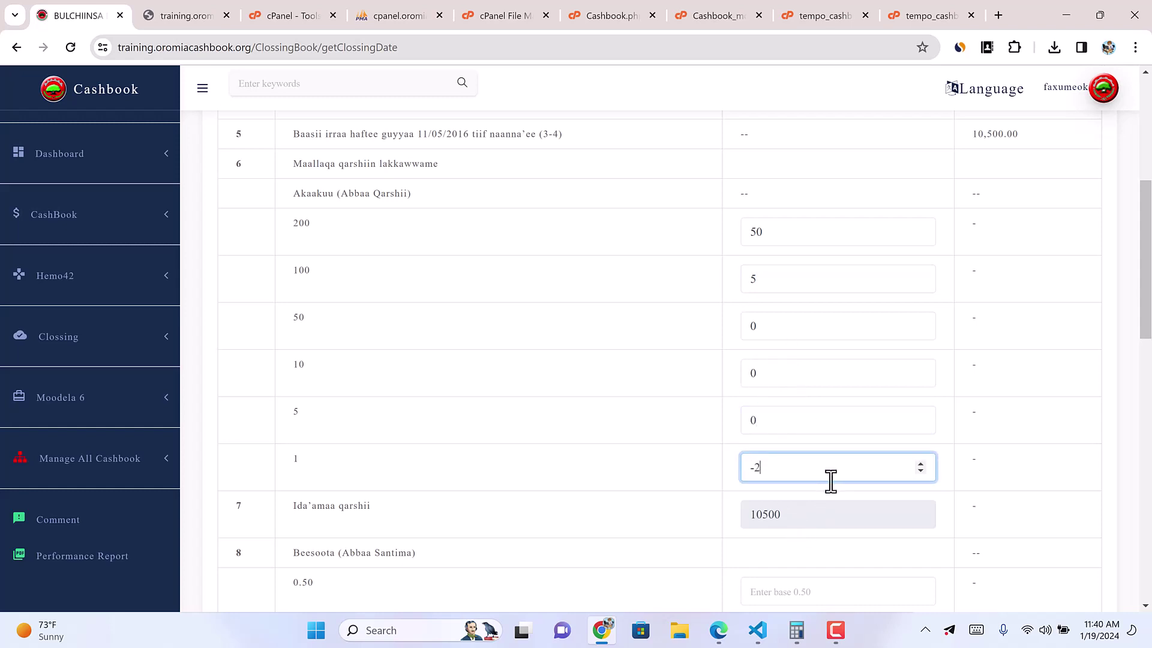
Step: Zero the 1-note count and the 0.25, 0.1, 0.05 and 0.01 coin counts, then scroll to SAVE
{"action": "scroll", "coordinate": [779, 494], "scroll_direction": "up", "scroll_amount": 1}
{"action": "key", "text": "BackSpace"}
{"action": "type", "text": "5"}
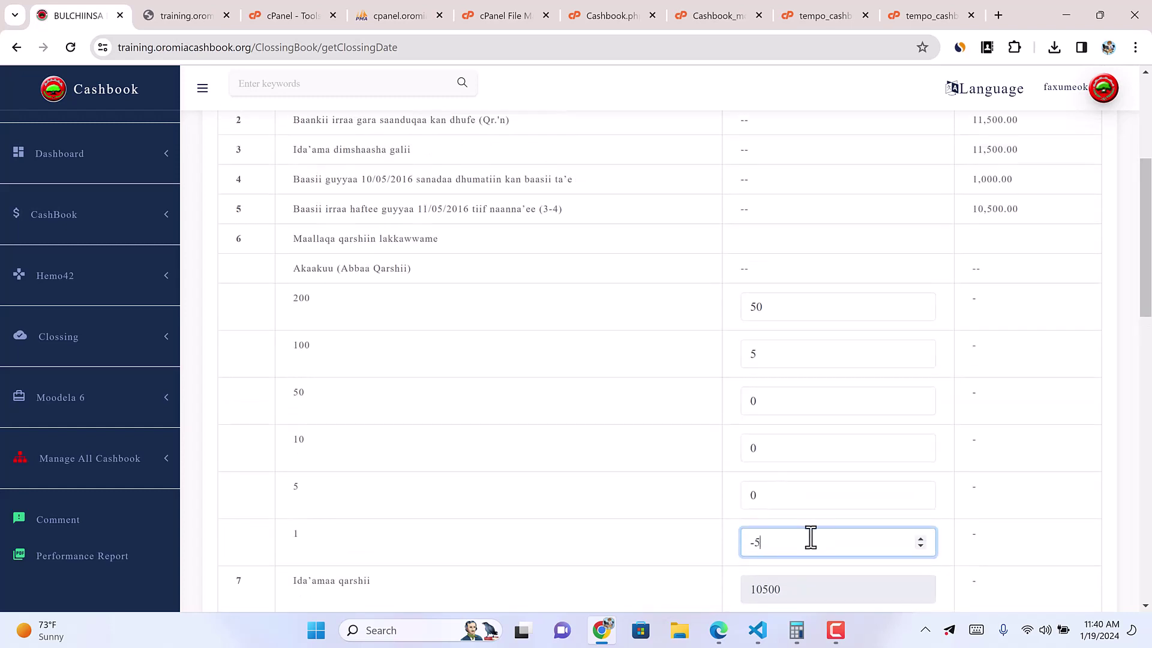
{"action": "type", "text": "0"}
{"action": "scroll", "coordinate": [800, 489], "scroll_direction": "down", "scroll_amount": 3}
{"action": "type", "text": "0"}
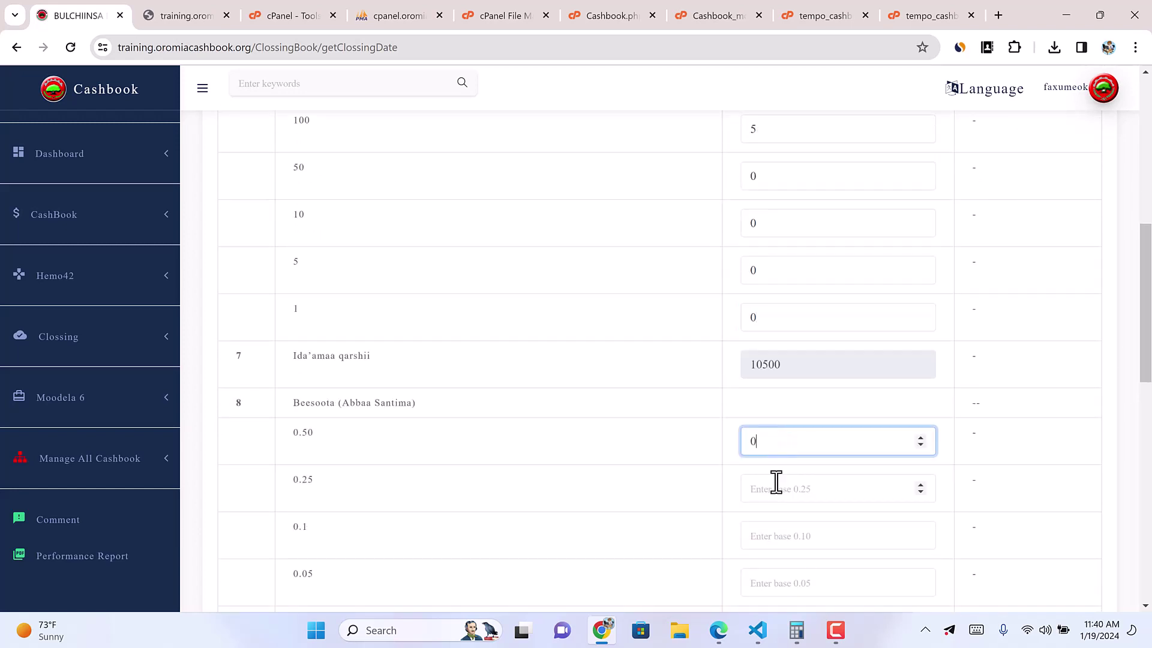
{"action": "left_click", "coordinate": [775, 488]}
{"action": "type", "text": "0"}
{"action": "left_click", "coordinate": [781, 535]}
{"action": "type", "text": "0"}
{"action": "left_click", "coordinate": [781, 583]}
{"action": "type", "text": "0"}
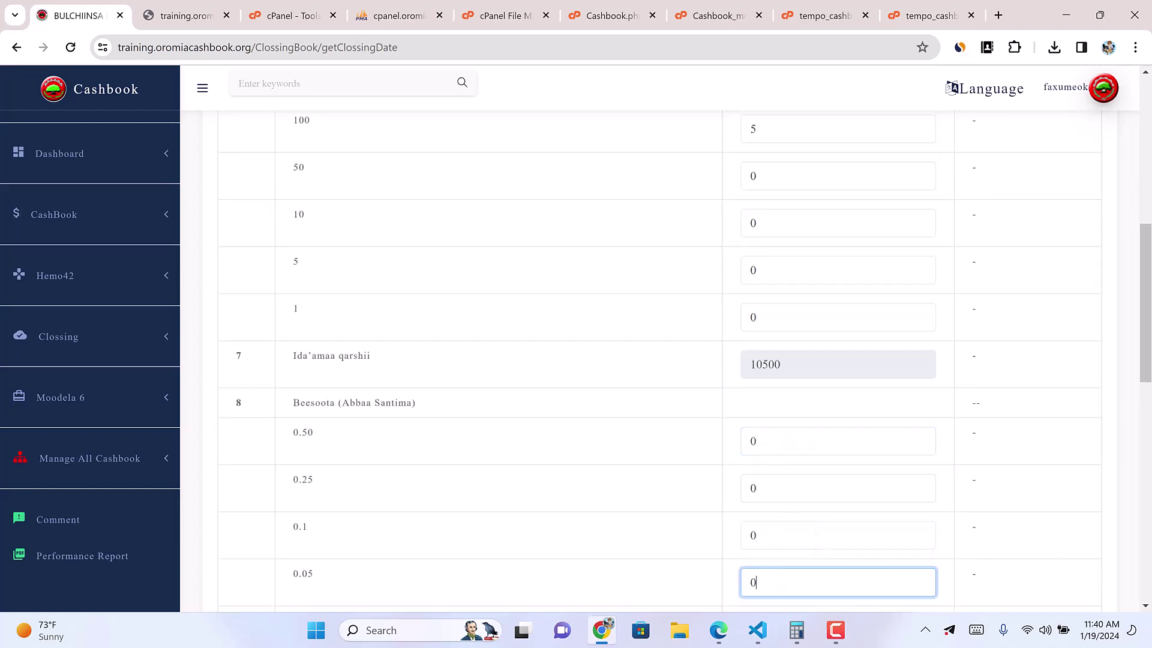
{"action": "scroll", "coordinate": [768, 540], "scroll_direction": "down", "scroll_amount": 5}
{"action": "left_click", "coordinate": [760, 330]}
{"action": "type", "text": "0"}
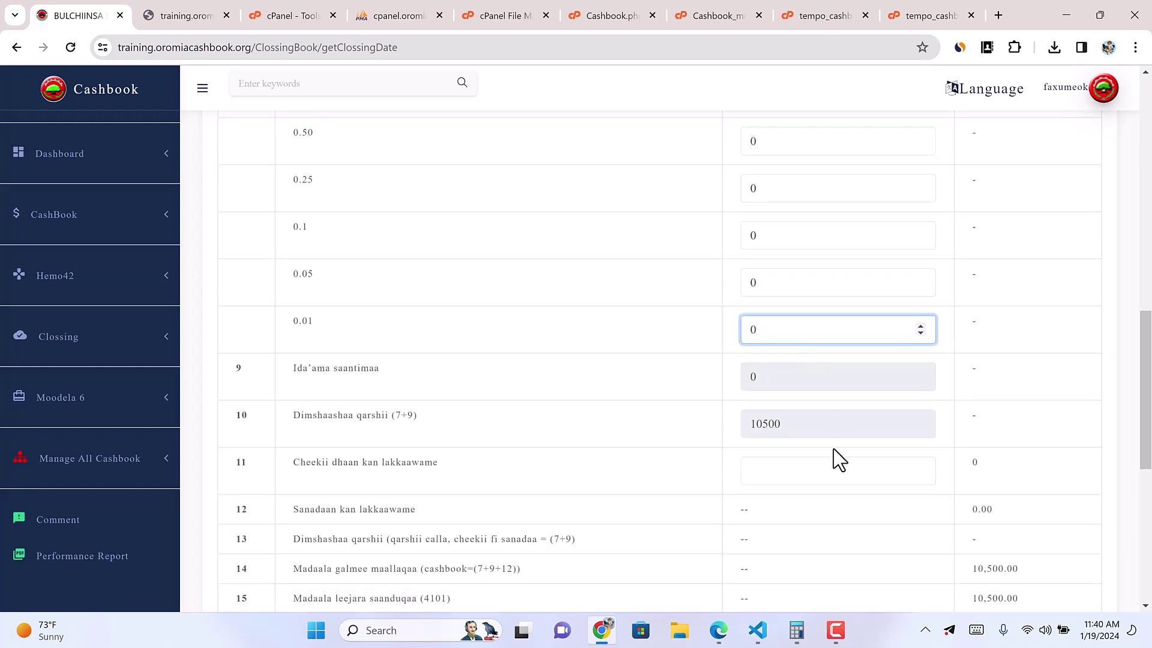
{"action": "left_click", "coordinate": [1108, 390]}
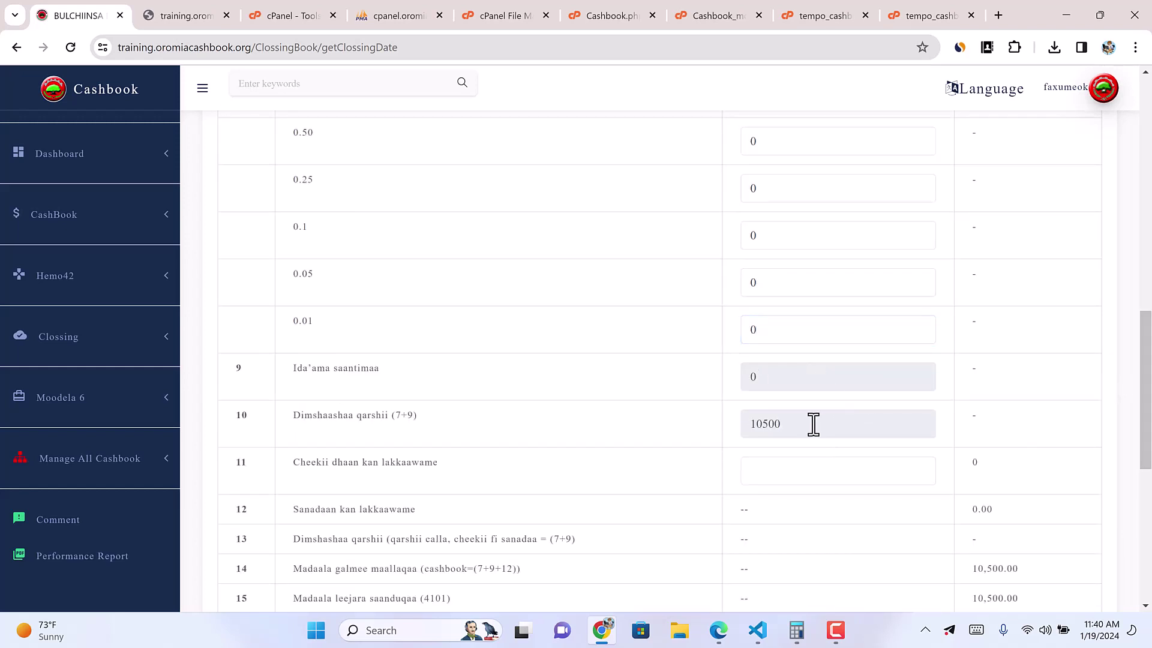
{"action": "scroll", "coordinate": [840, 441], "scroll_direction": "down", "scroll_amount": 1}
{"action": "scroll", "coordinate": [860, 460], "scroll_direction": "down", "scroll_amount": 7}
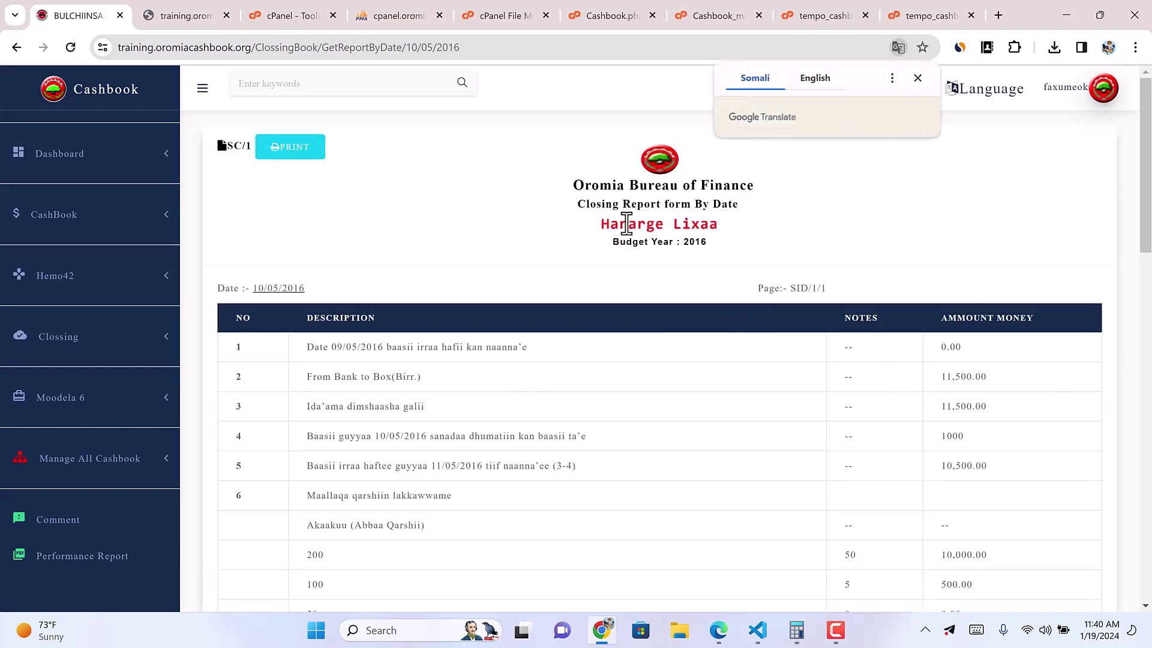
Step: Dismiss the translation popup and open the saved closings list to check the 10/05/2016 totals
{"action": "scroll", "coordinate": [717, 342], "scroll_direction": "down", "scroll_amount": 15}
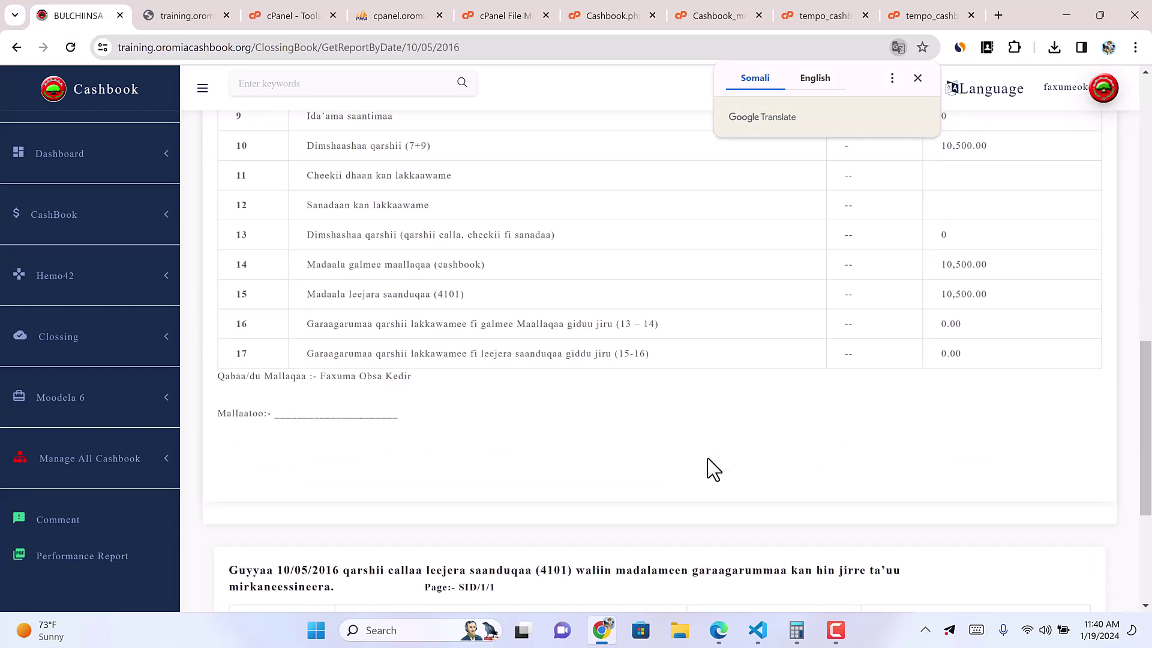
{"action": "scroll", "coordinate": [716, 467], "scroll_direction": "down", "scroll_amount": 2}
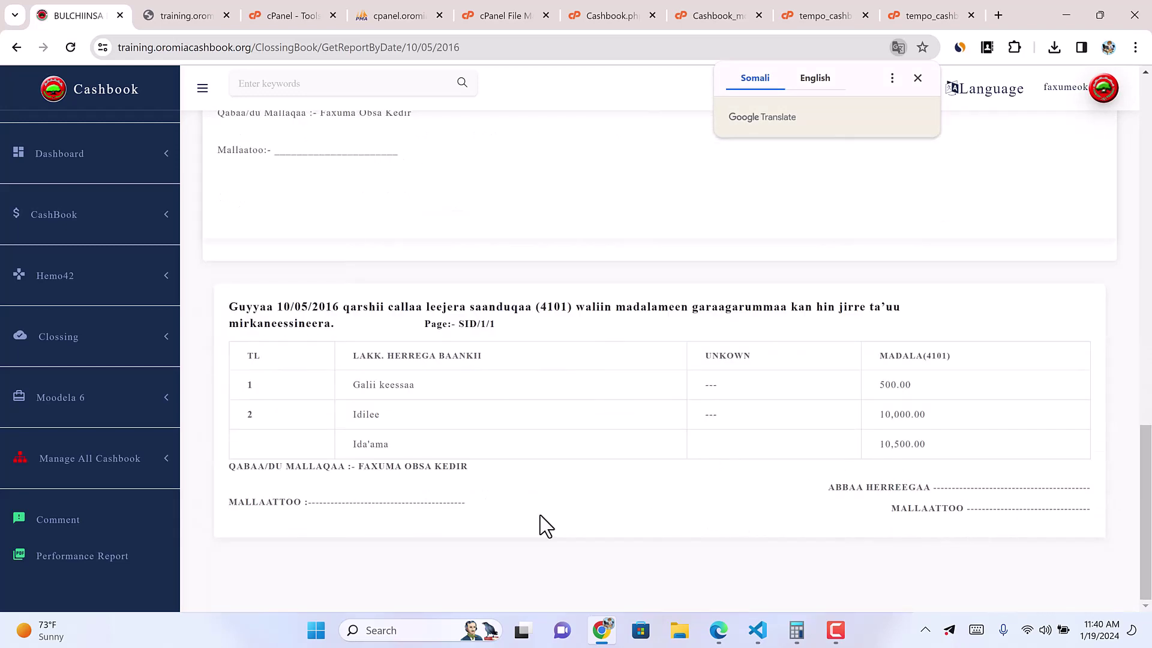
{"action": "scroll", "coordinate": [324, 475], "scroll_direction": "up", "scroll_amount": 17}
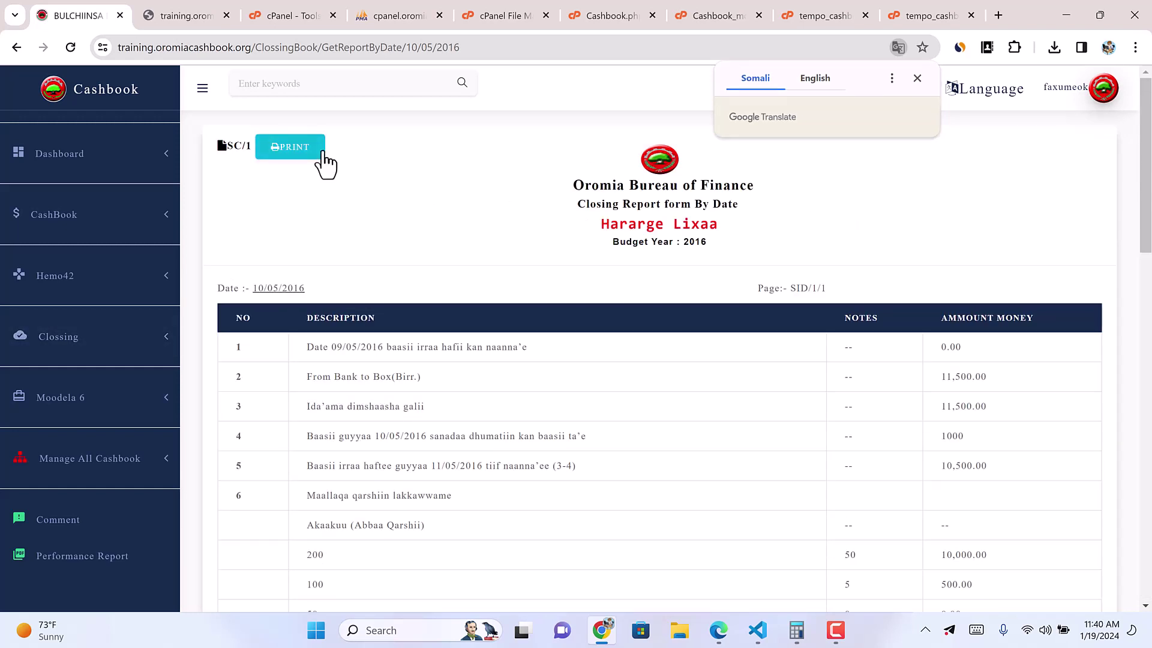
{"action": "left_click", "coordinate": [317, 152]}
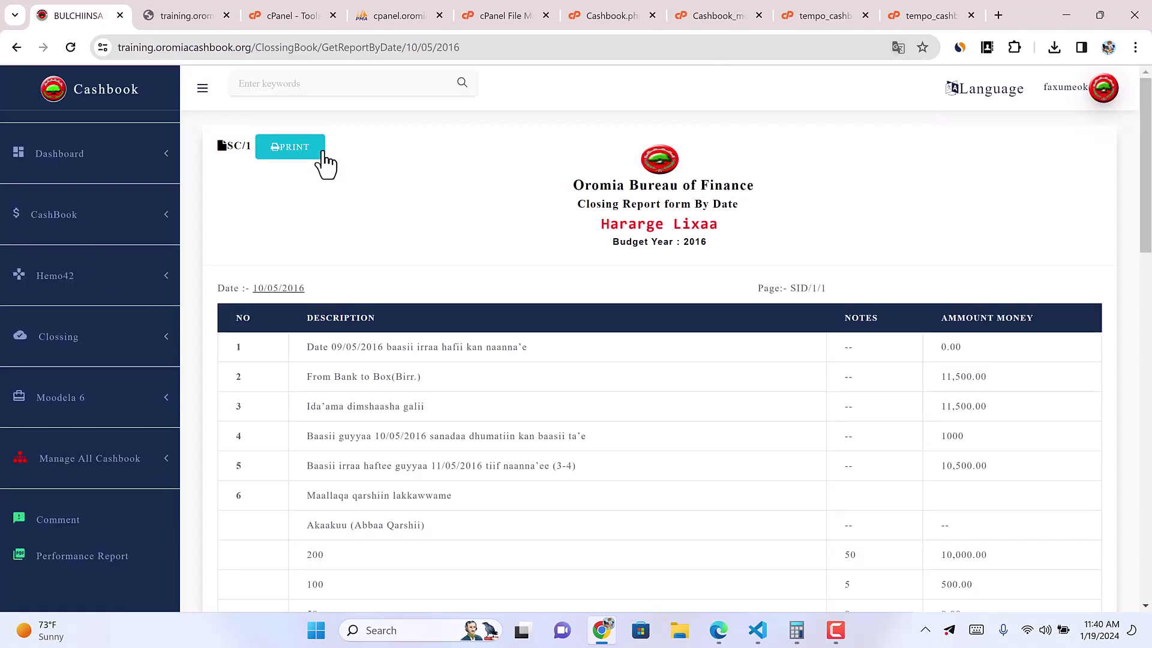
{"action": "left_click", "coordinate": [138, 340]}
{"action": "left_click", "coordinate": [91, 420]}
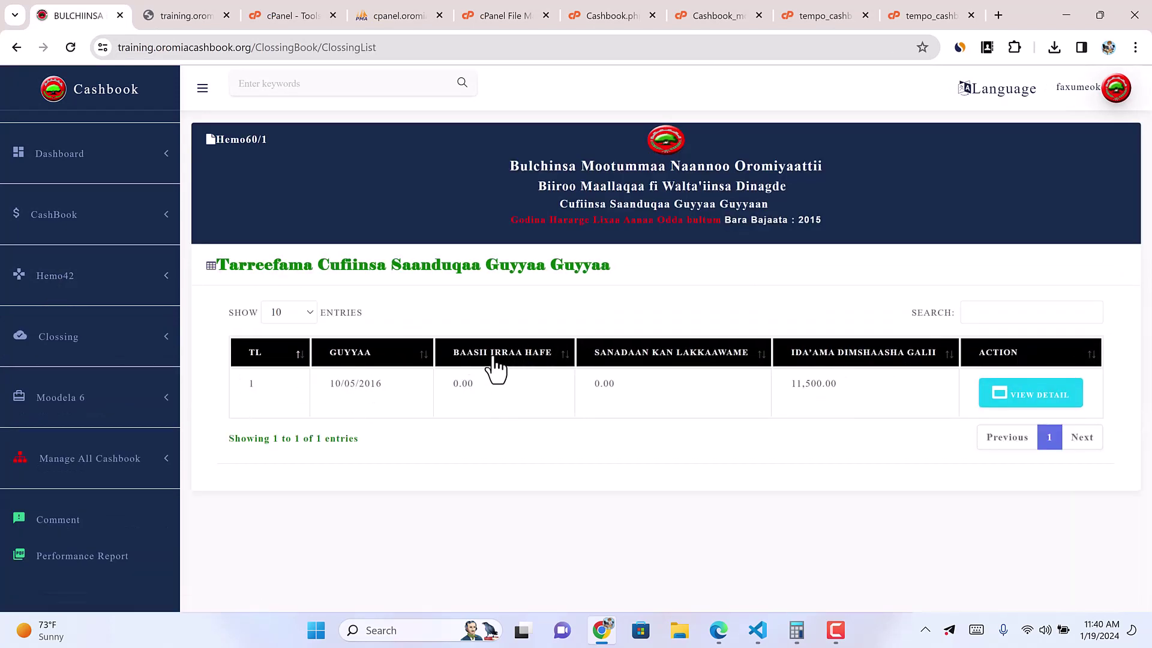
{"action": "double_click", "coordinate": [457, 387]}
{"action": "left_click_drag", "start_coordinate": [794, 383], "coordinate": [835, 386]}
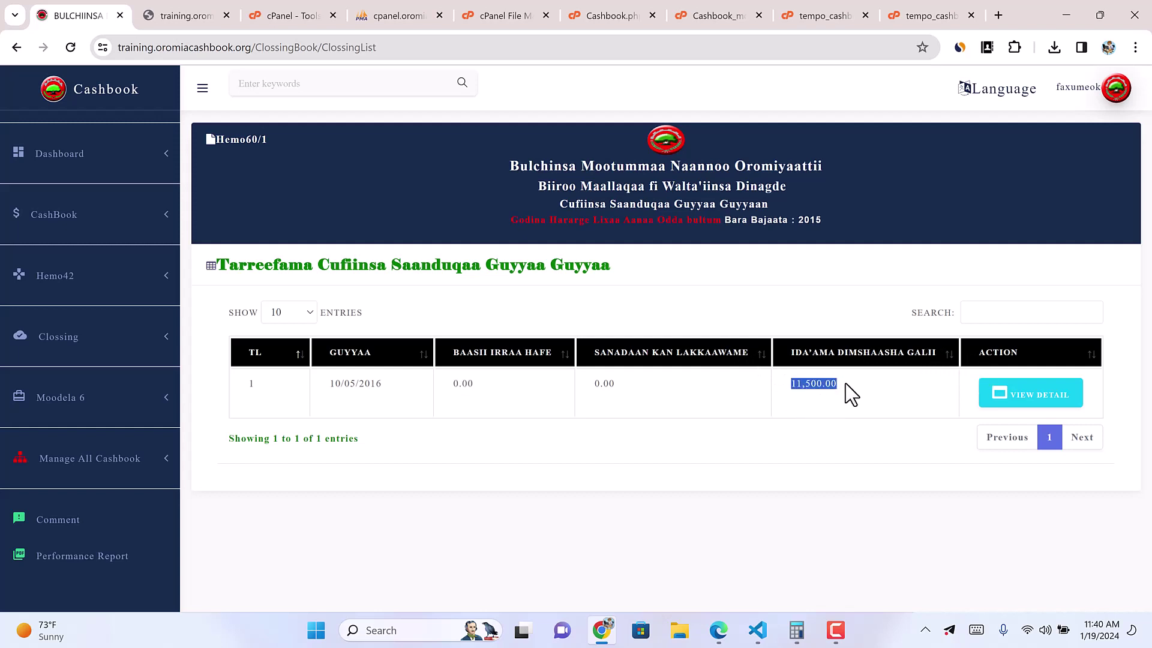
Step: View the 10/05/2016 closing detail report, then open the Moodela 6 registration list
{"action": "left_click", "coordinate": [1033, 392]}
{"action": "scroll", "coordinate": [904, 558], "scroll_direction": "down", "scroll_amount": 15}
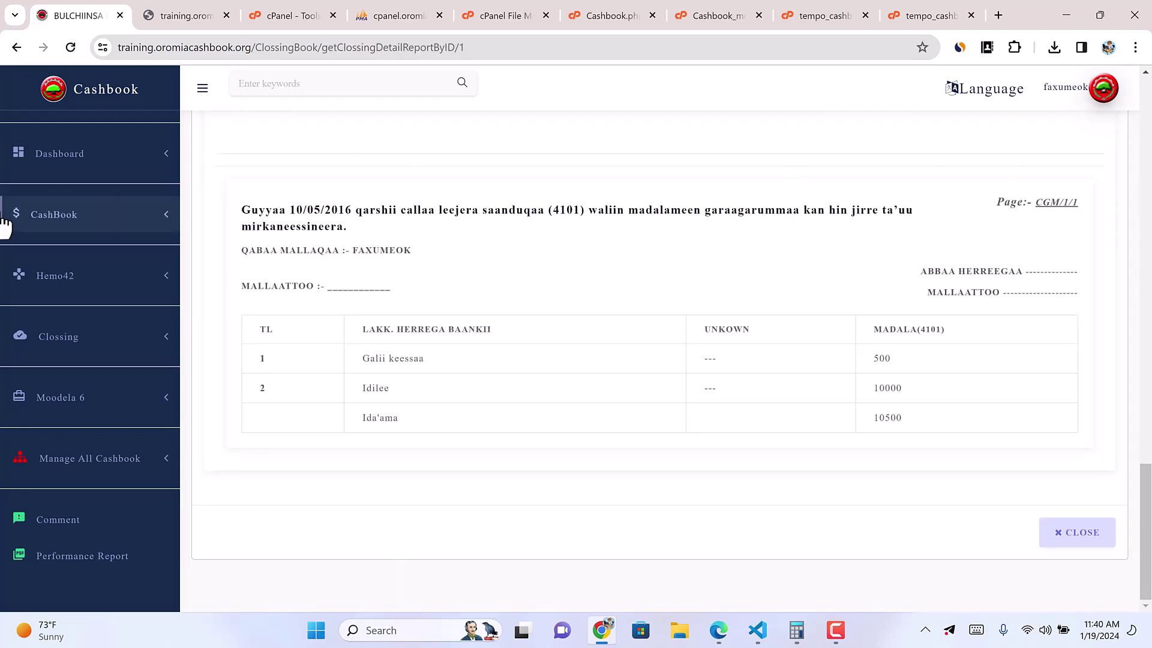
{"action": "left_click", "coordinate": [150, 408]}
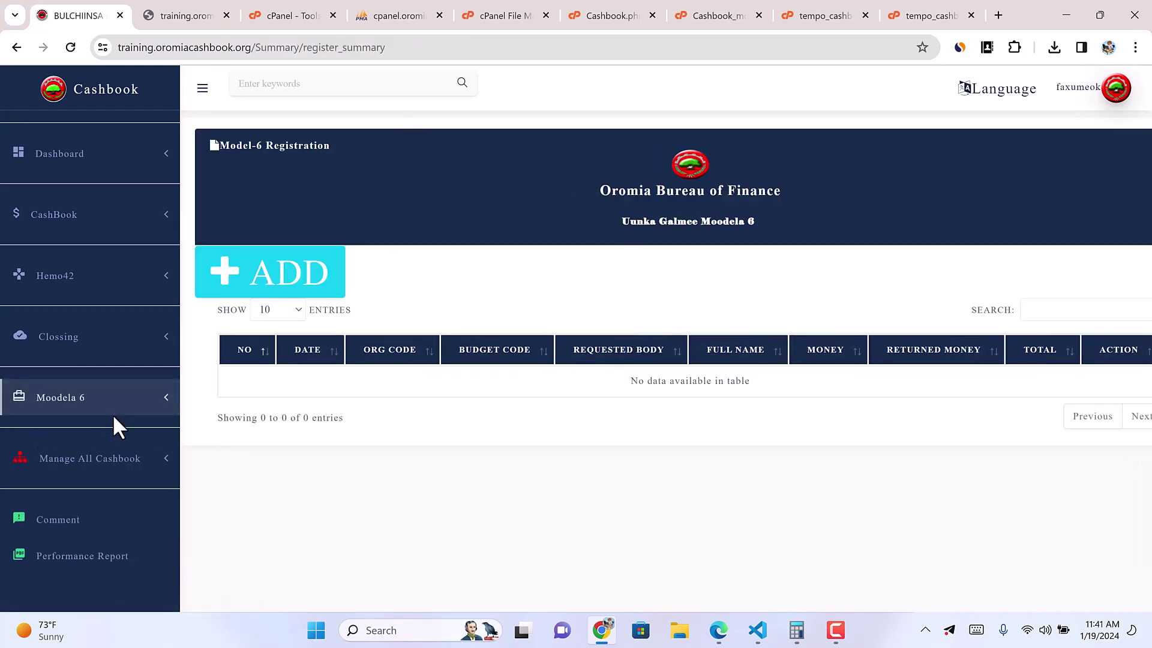
Step: Add and save a Model-6 advance: org code 0022125, budget code 6231, 3000, with requesting and receiving bodies
{"action": "left_click", "coordinate": [291, 280]}
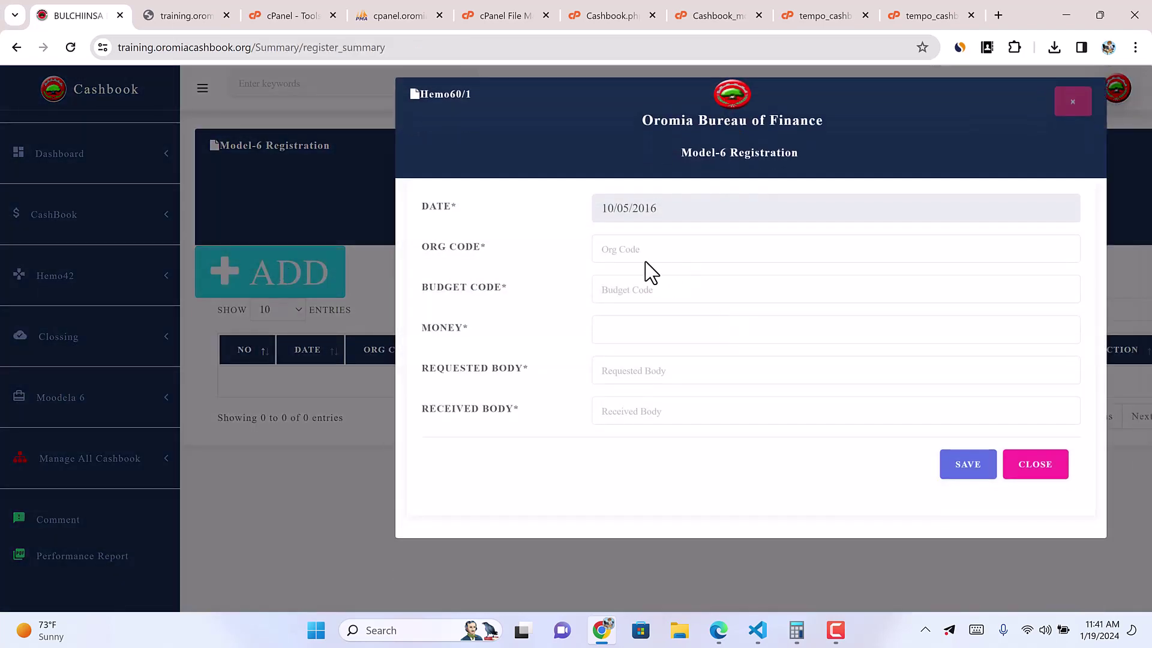
{"action": "left_click", "coordinate": [641, 254]}
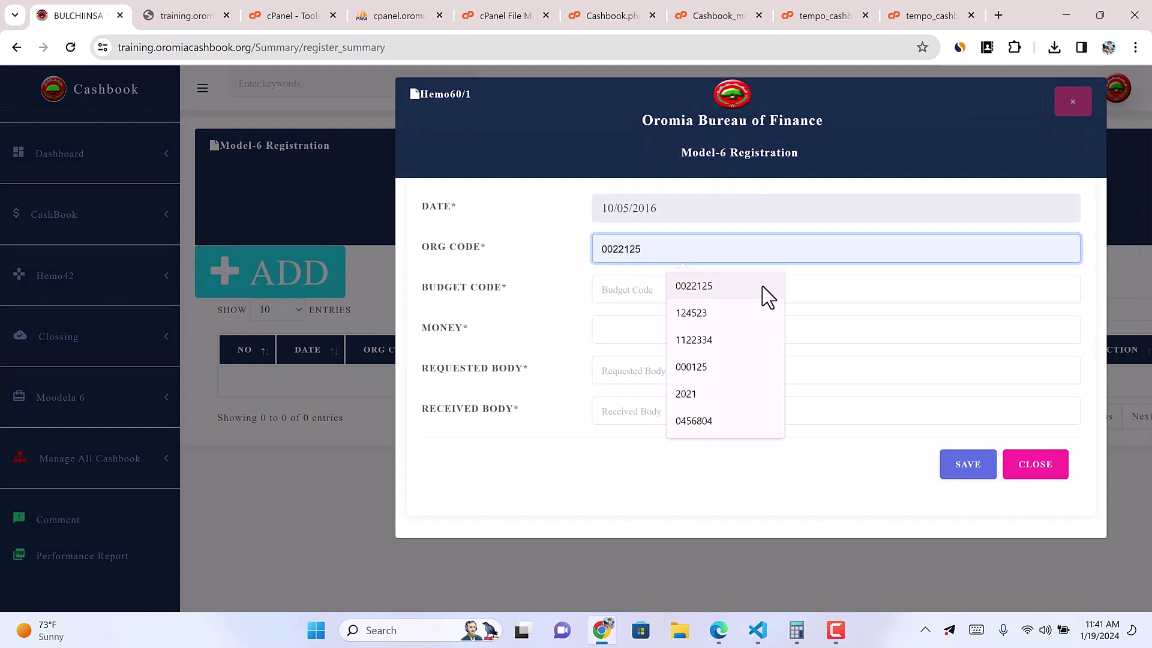
{"action": "left_click", "coordinate": [721, 294]}
{"action": "left_click", "coordinate": [609, 290]}
{"action": "left_click", "coordinate": [686, 329]}
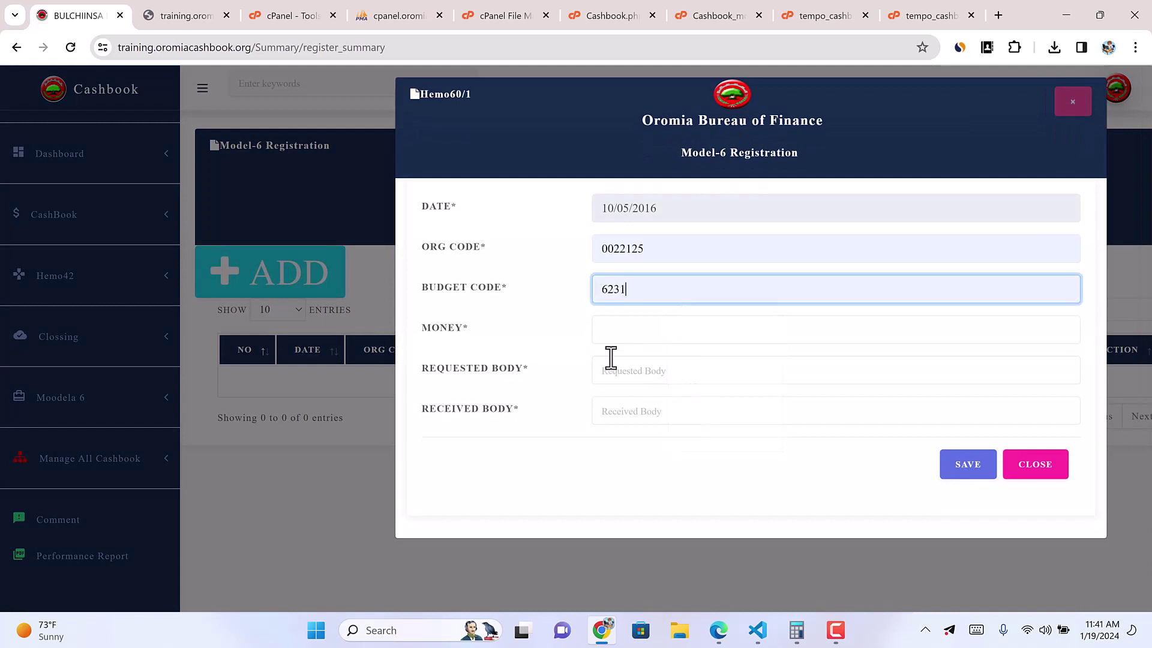
{"action": "left_click", "coordinate": [661, 334]}
{"action": "left_click", "coordinate": [699, 369]}
{"action": "left_click", "coordinate": [628, 372]}
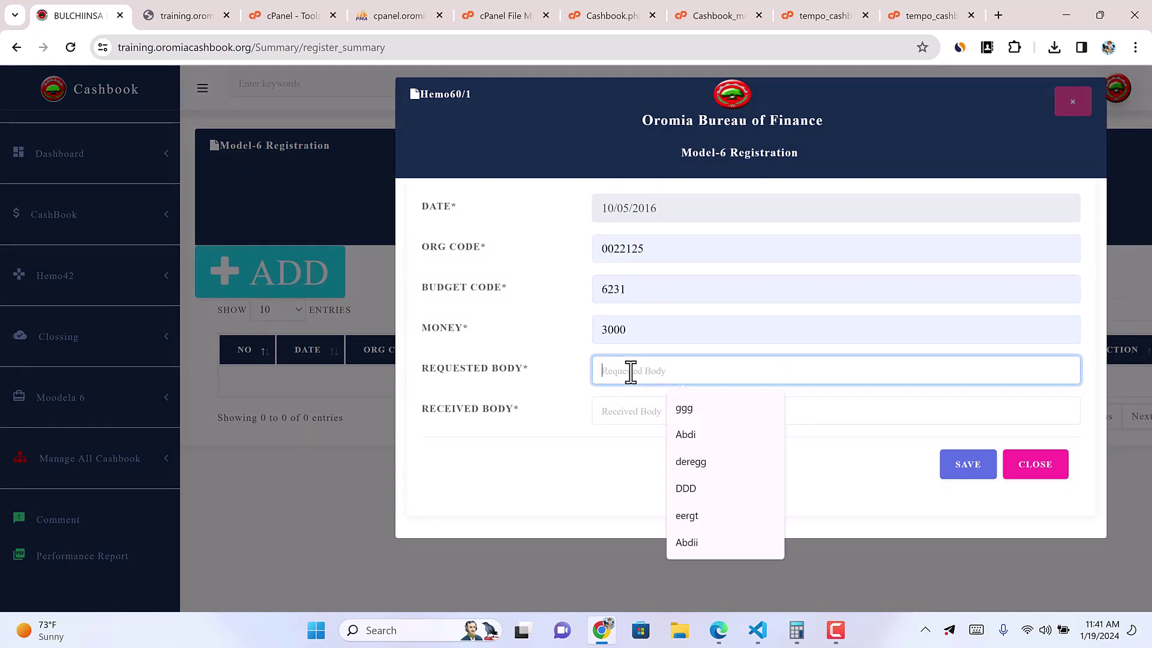
{"action": "left_click", "coordinate": [685, 412]}
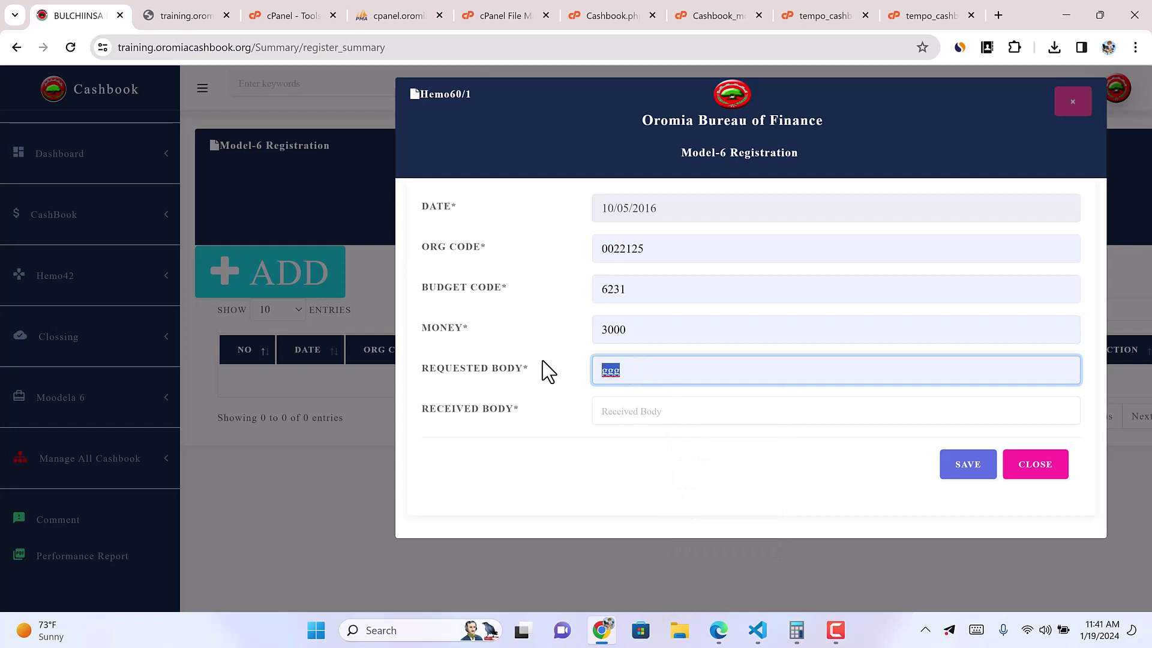
{"action": "type", "text": "Gos"}
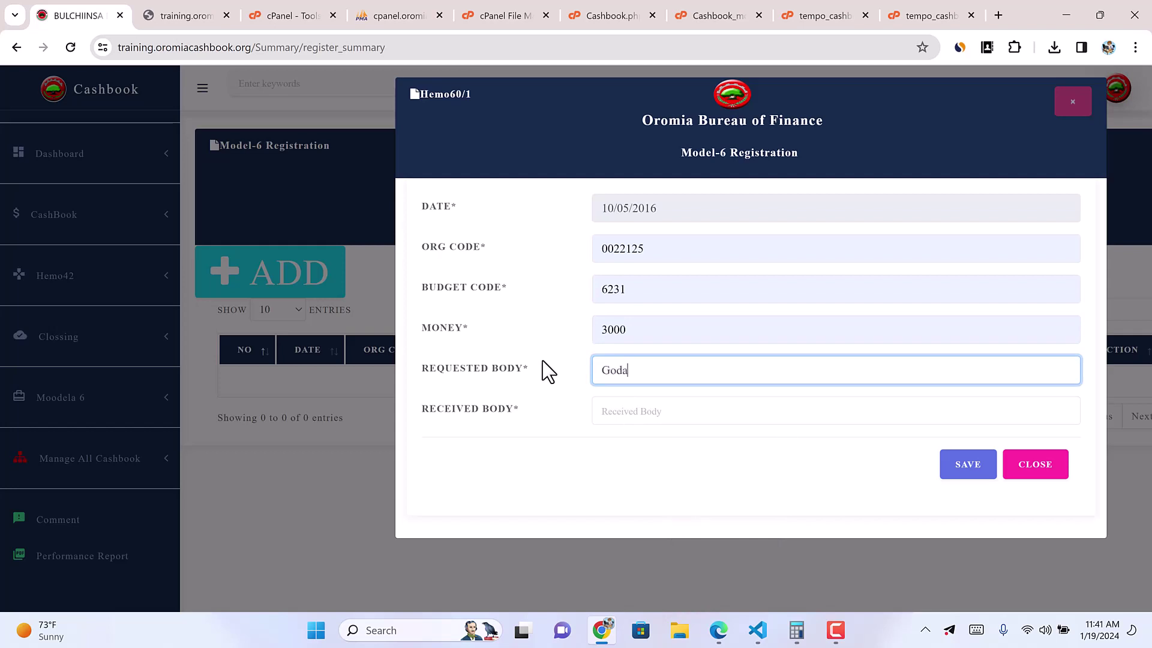
{"action": "type", "text": "a"}
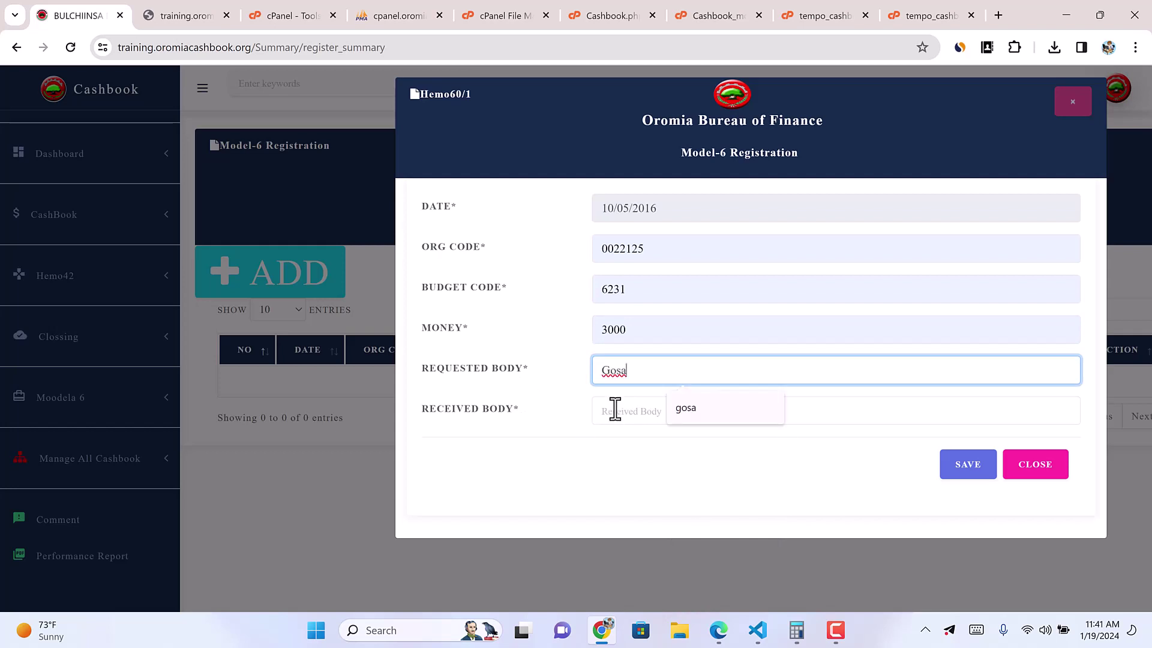
{"action": "left_click", "coordinate": [613, 411]}
{"action": "type", "text": "Tola"}
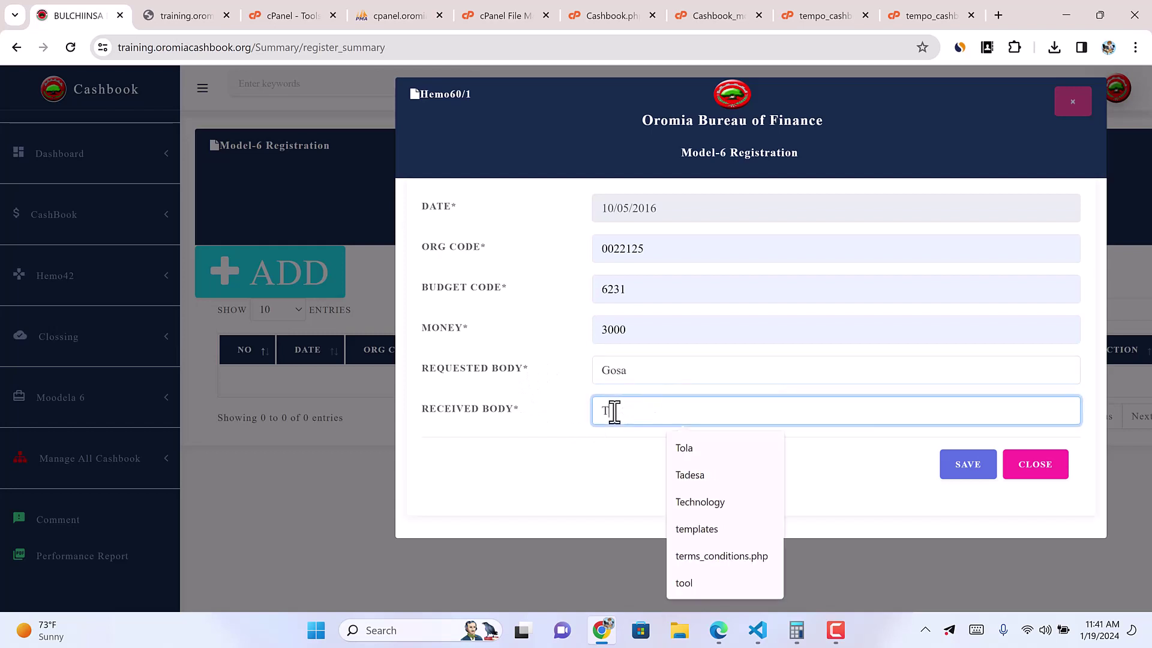
{"action": "left_click", "coordinate": [975, 468]}
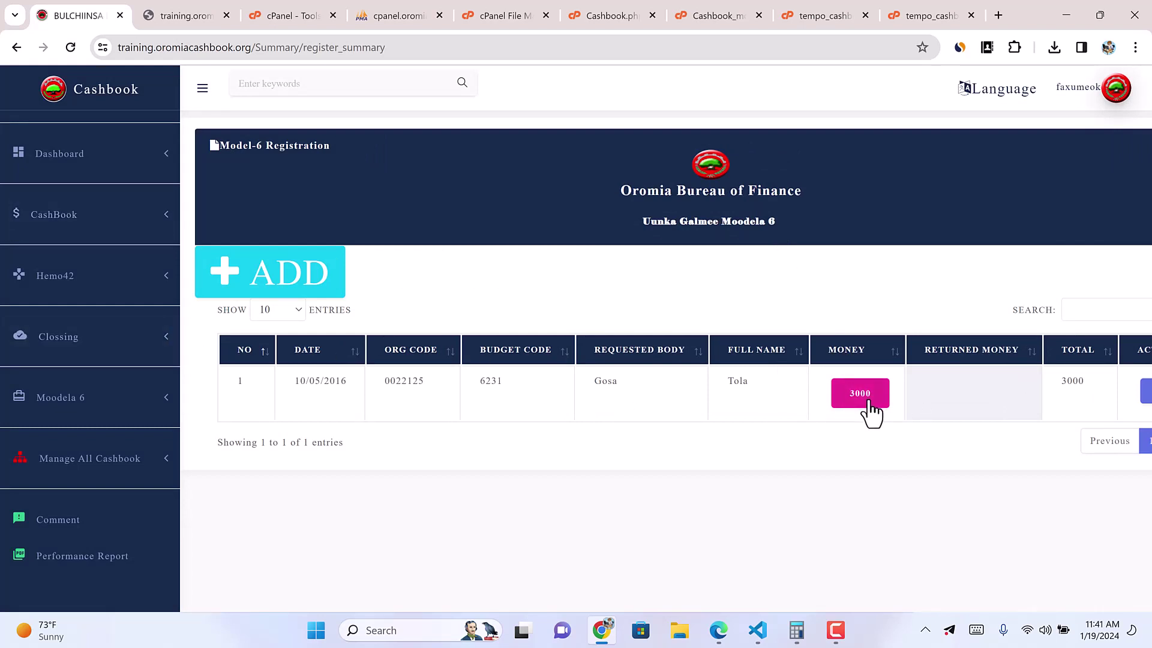
Step: Record the full 3000 of the advance as returned via BUUSI
{"action": "left_click", "coordinate": [852, 399]}
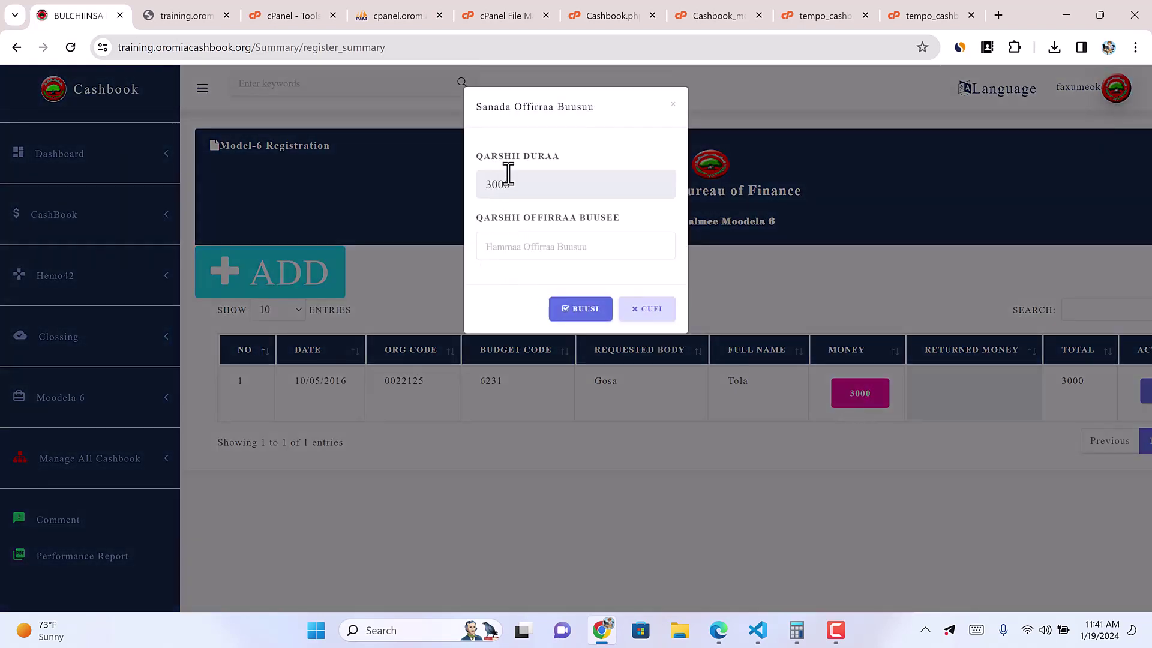
{"action": "left_click", "coordinate": [509, 250]}
{"action": "type", "text": "3000"}
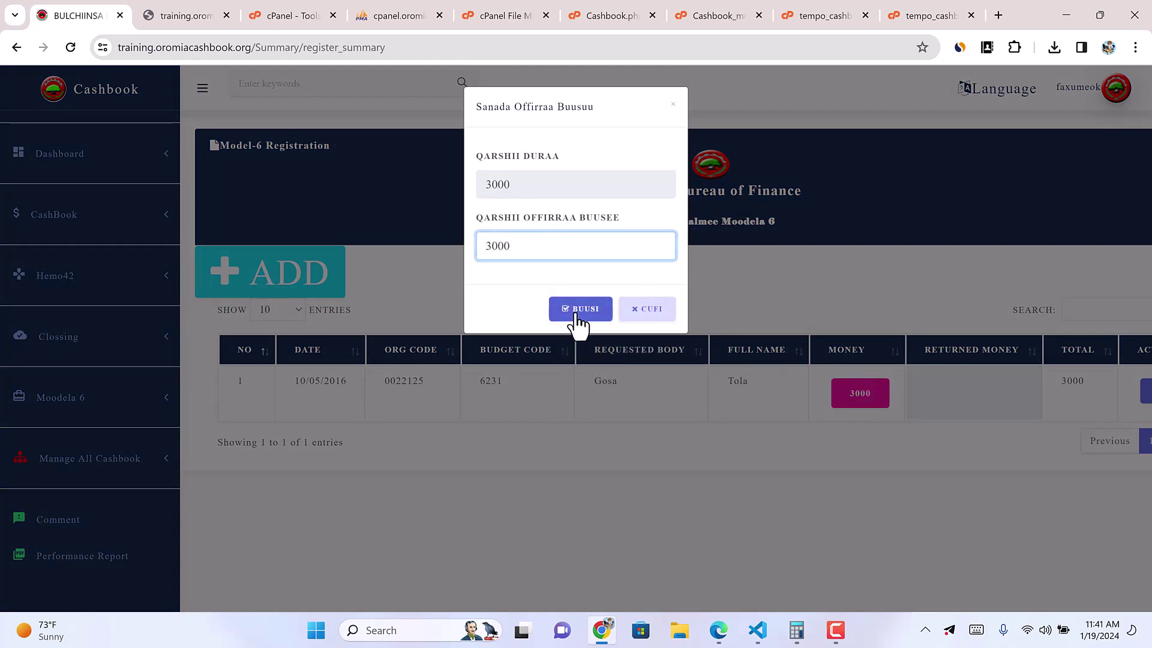
{"action": "left_click", "coordinate": [577, 313]}
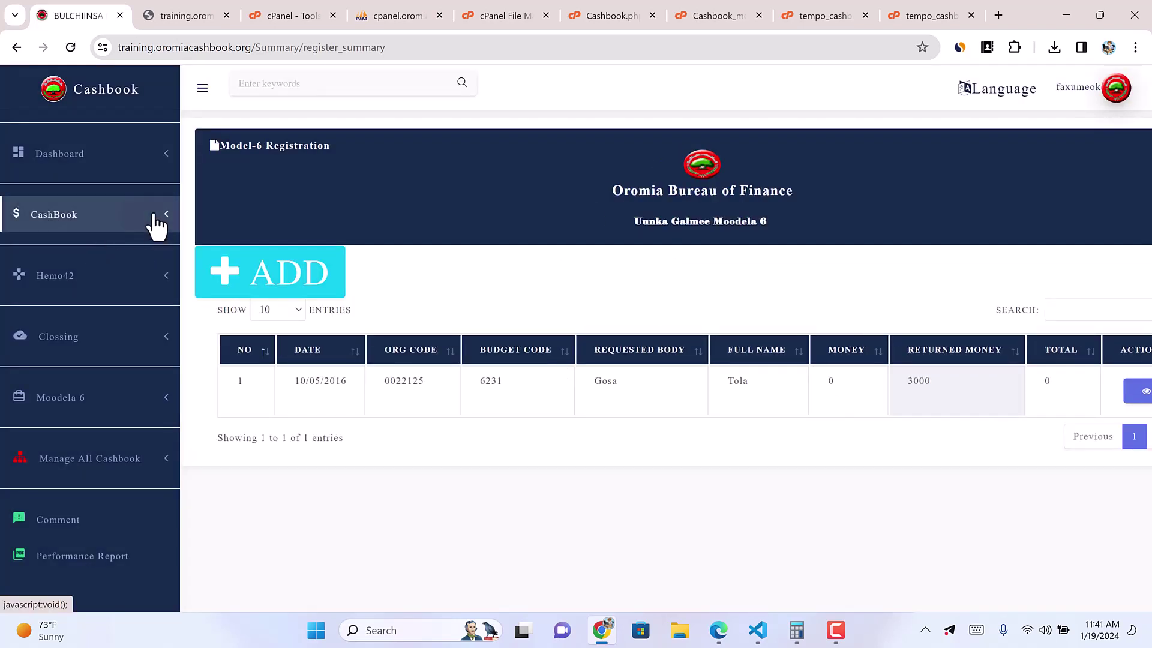
{"action": "left_click", "coordinate": [154, 217]}
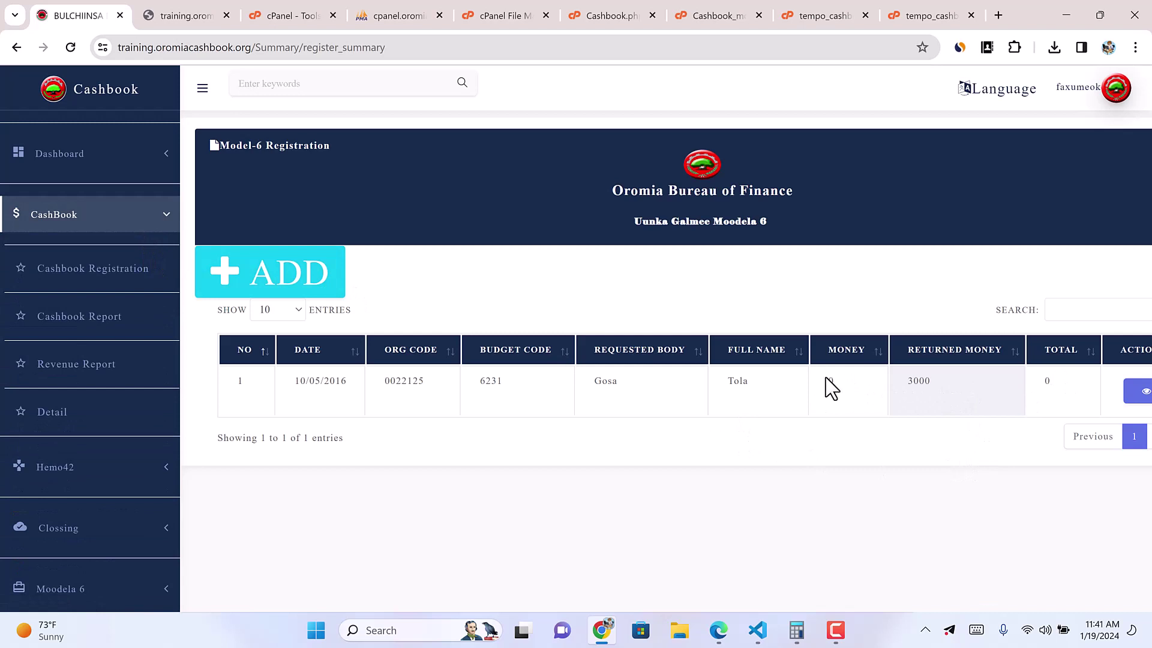
Step: Delete the 3000 Model-6 advance (budget code 6231) from its details dialog, then close an empty ADD form
{"action": "left_click_drag", "start_coordinate": [911, 381], "coordinate": [881, 387]}
{"action": "left_click", "coordinate": [836, 636]}
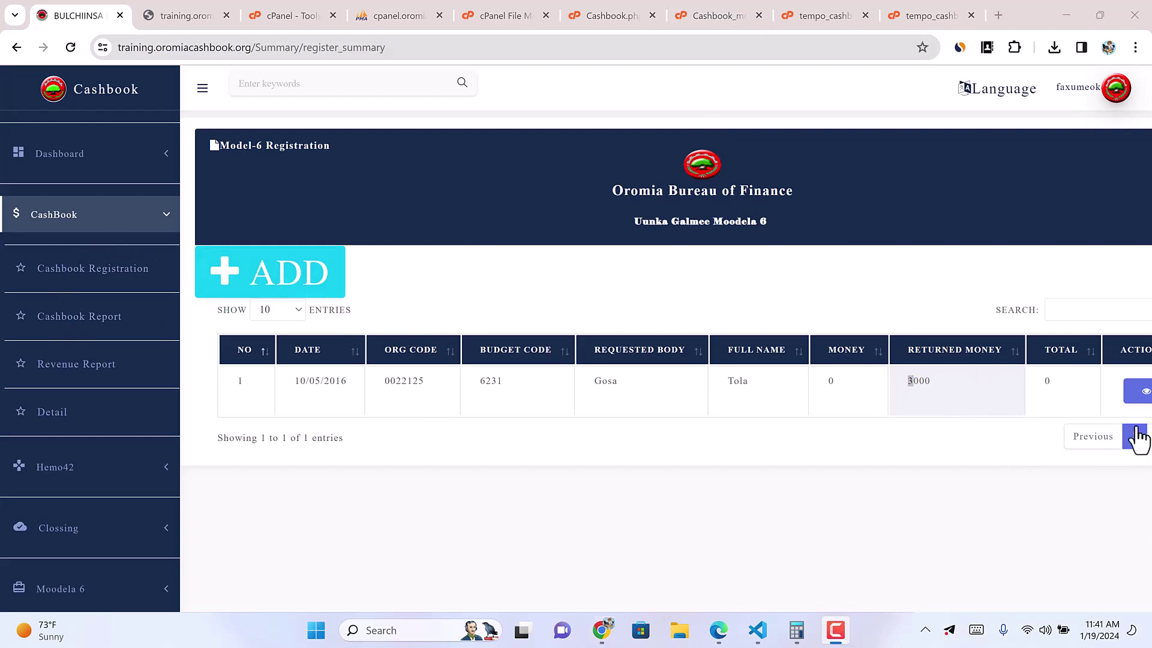
{"action": "left_click", "coordinate": [1136, 393]}
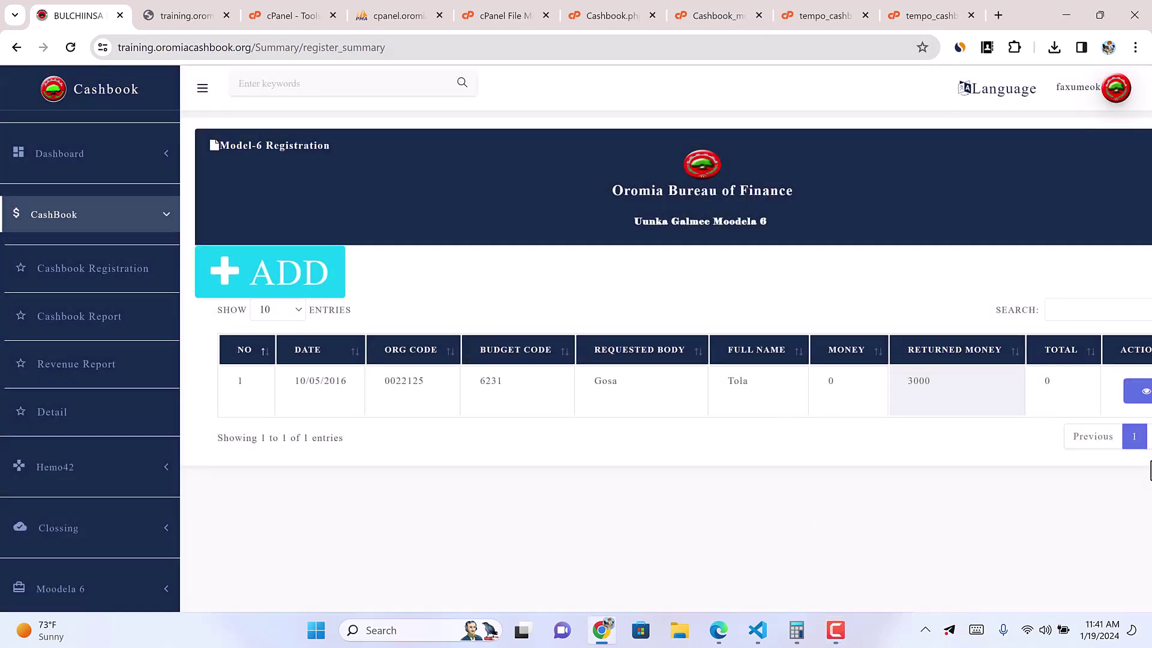
{"action": "left_click", "coordinate": [1144, 393]}
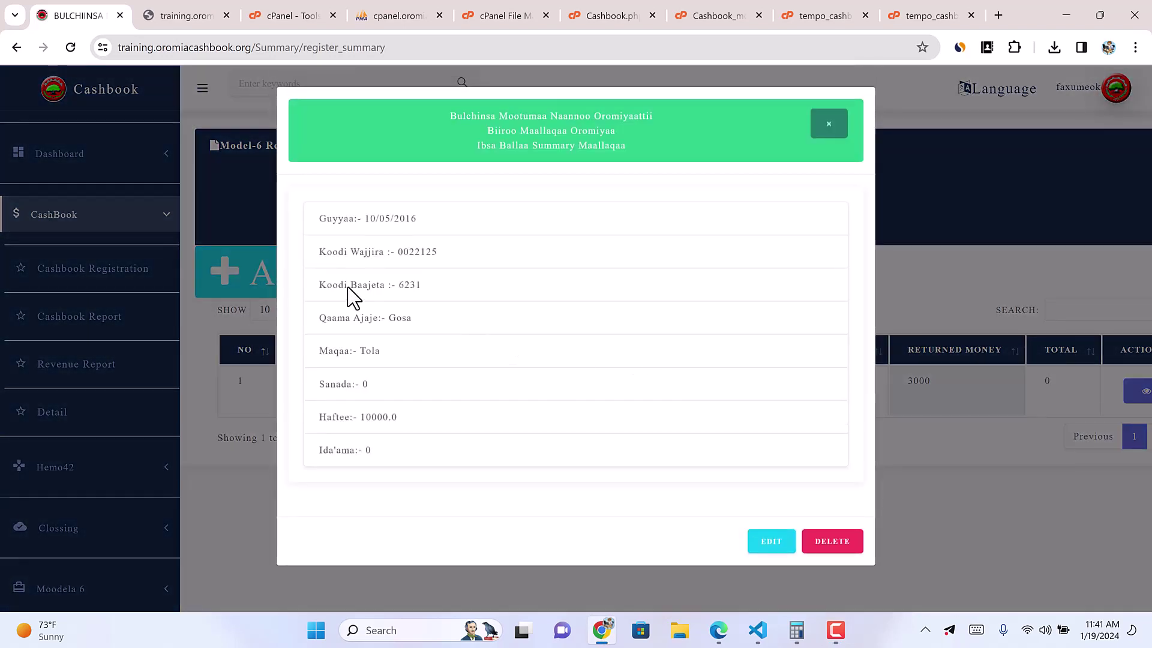
{"action": "left_click", "coordinate": [783, 549]}
{"action": "left_click", "coordinate": [822, 544]}
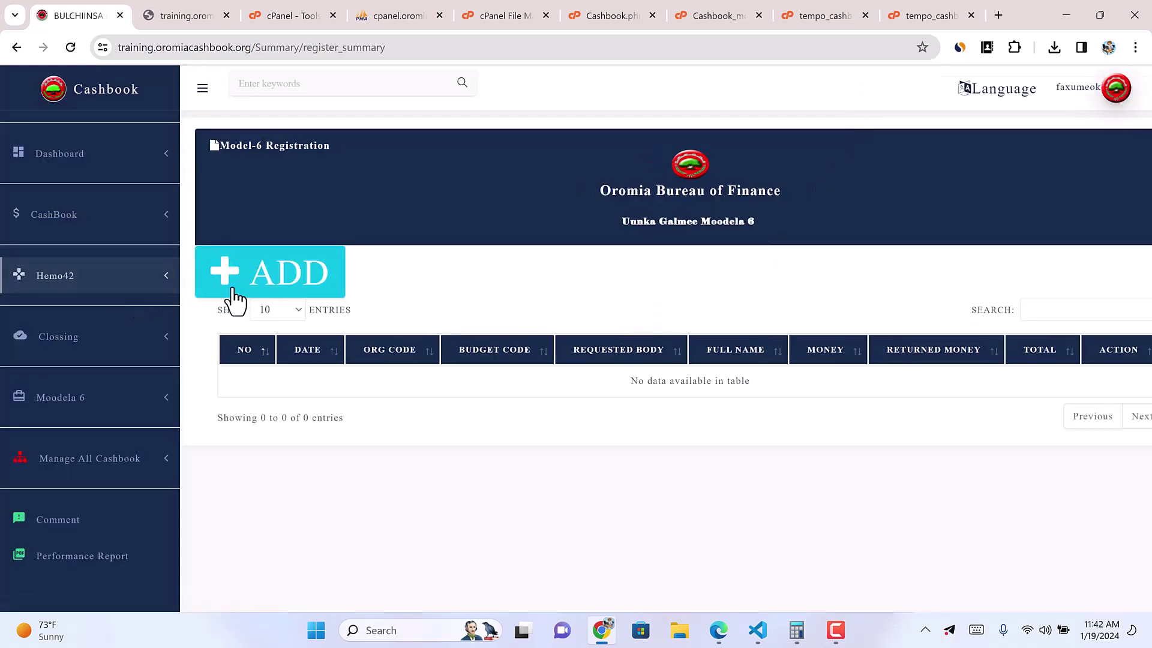
{"action": "left_click", "coordinate": [283, 282]}
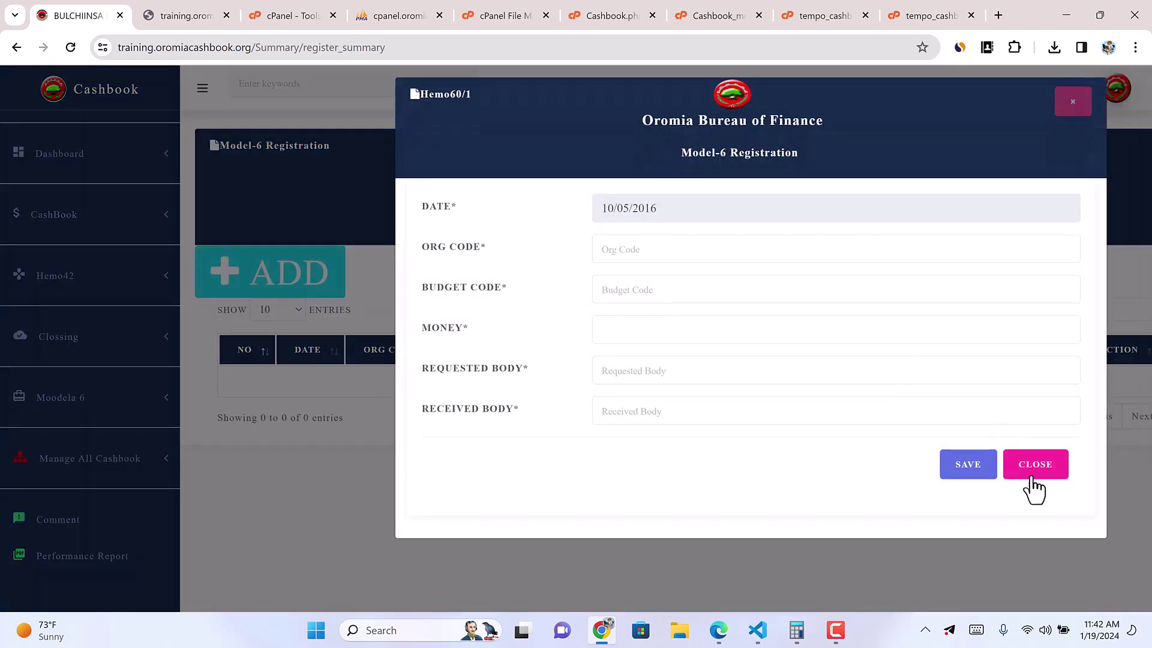
{"action": "left_click", "coordinate": [1034, 474]}
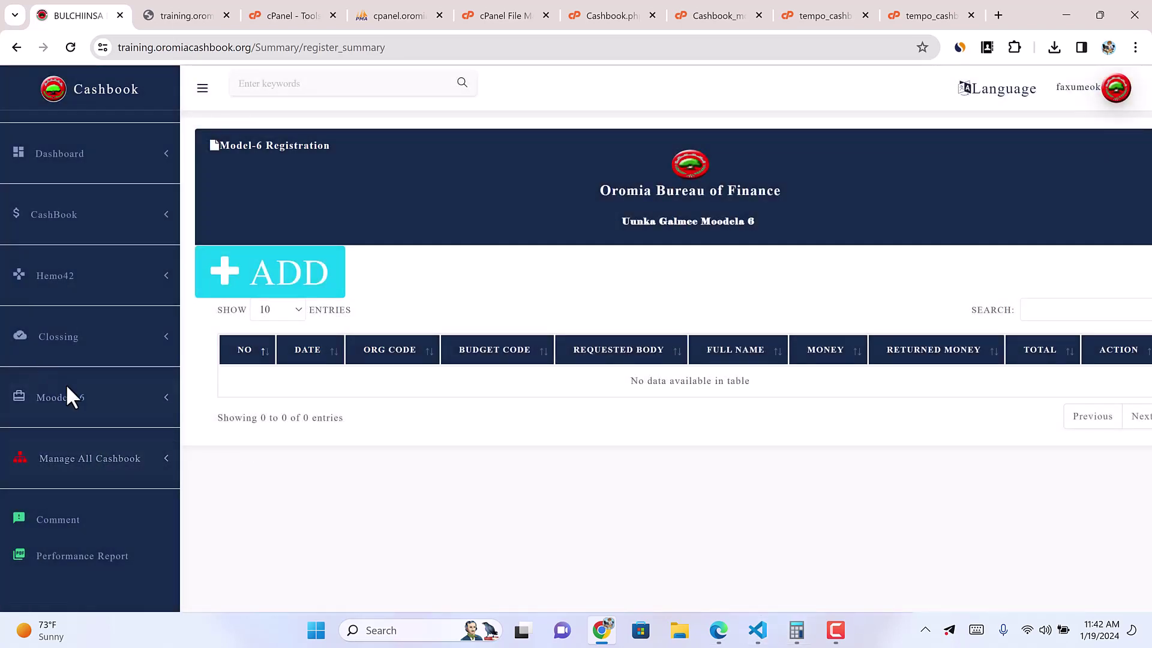
{"action": "left_click", "coordinate": [138, 474]}
{"action": "scroll", "coordinate": [90, 527], "scroll_direction": "down", "scroll_amount": 2}
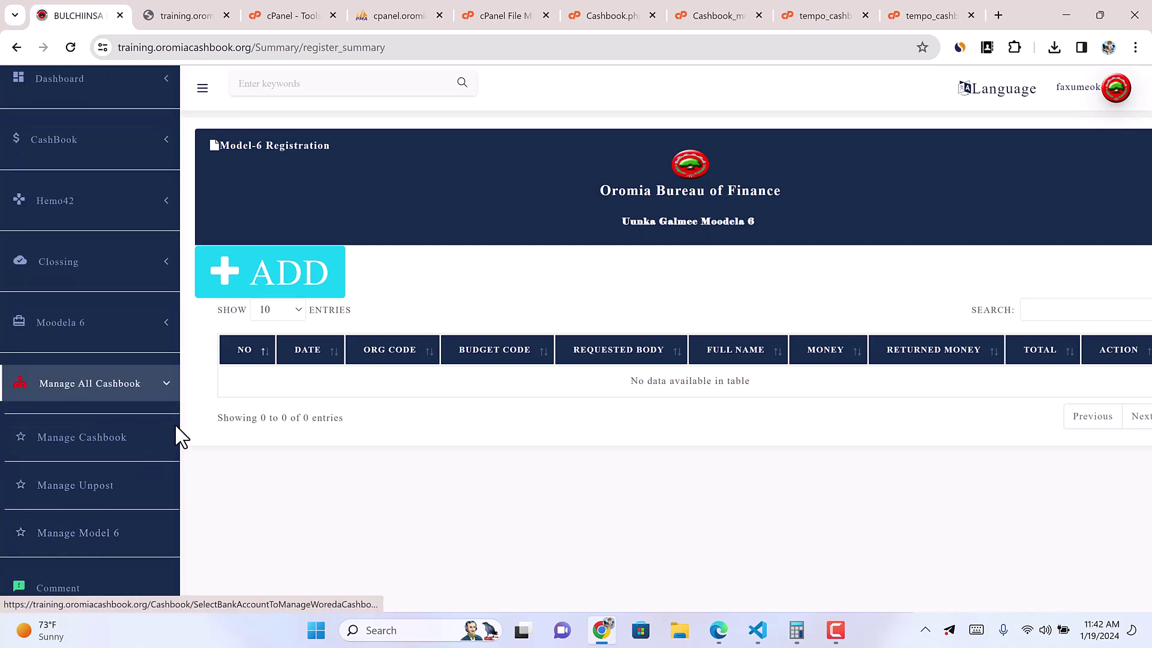
{"action": "left_click", "coordinate": [160, 393]}
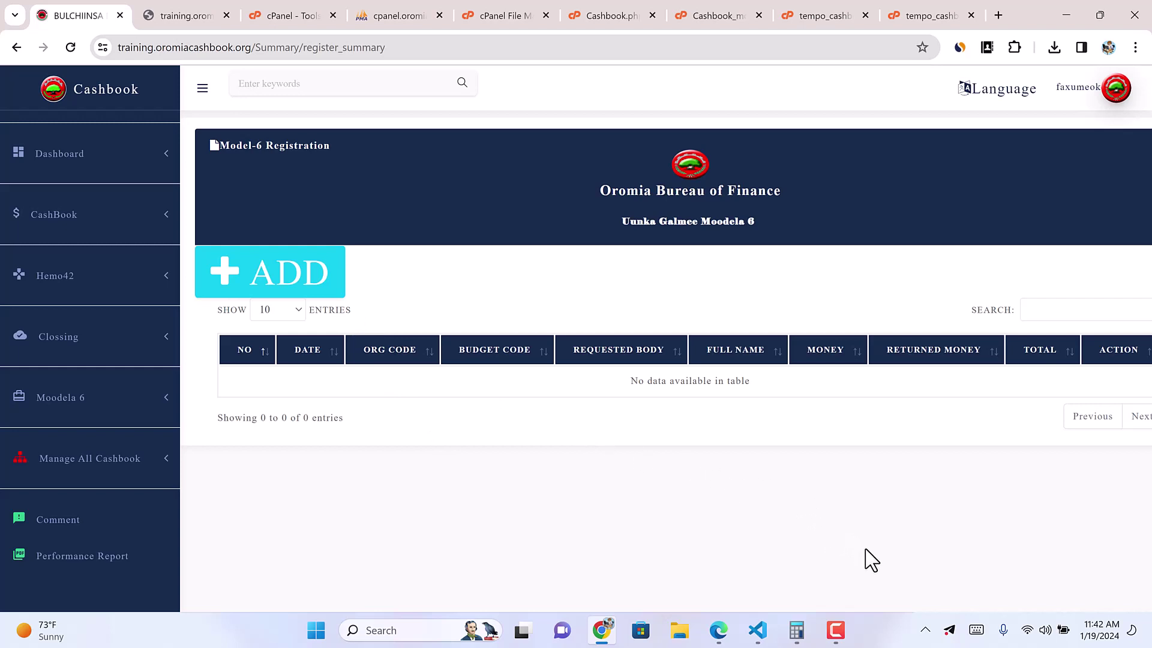
{"action": "mouse_move", "coordinate": [836, 633]}
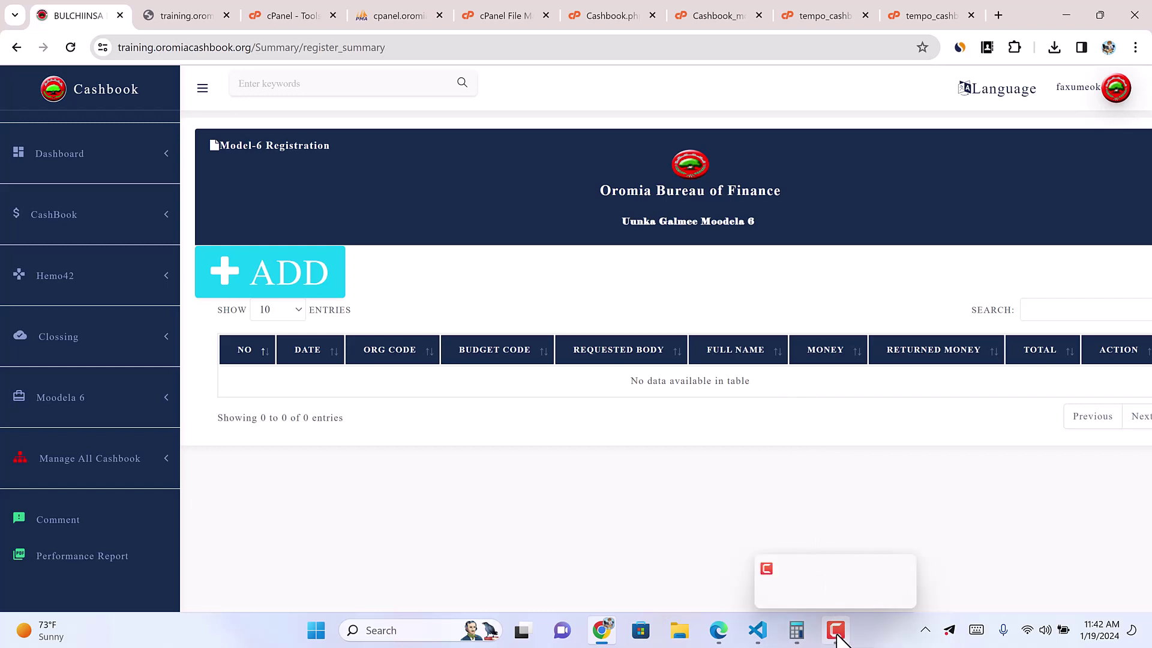
{"action": "left_click", "coordinate": [837, 632]}
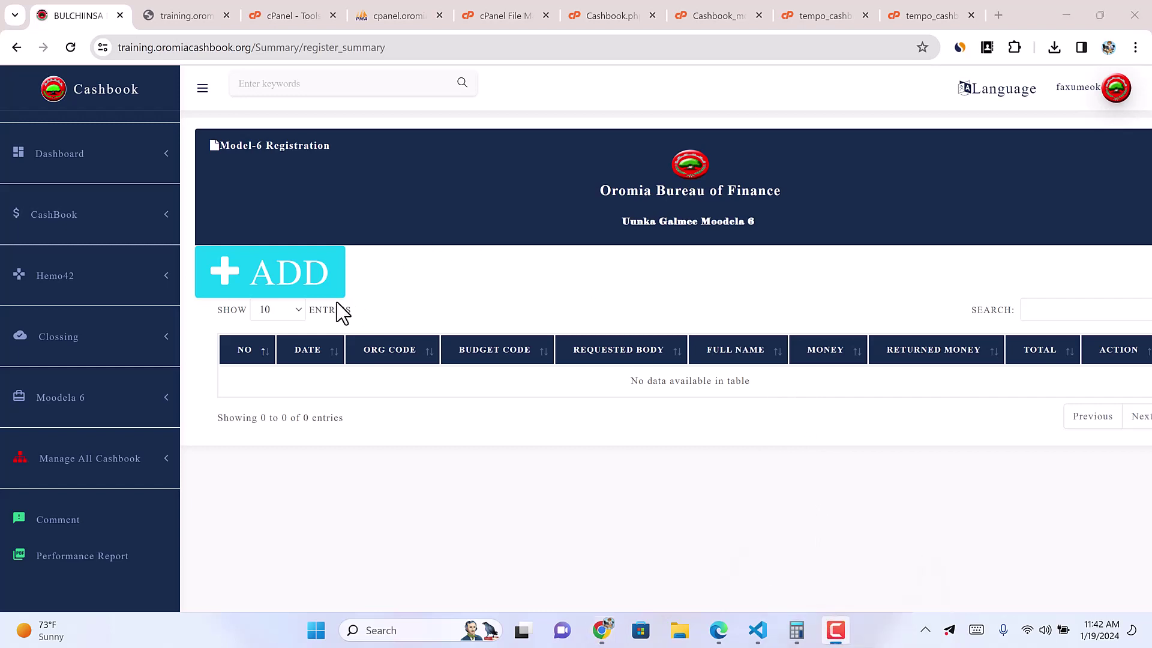